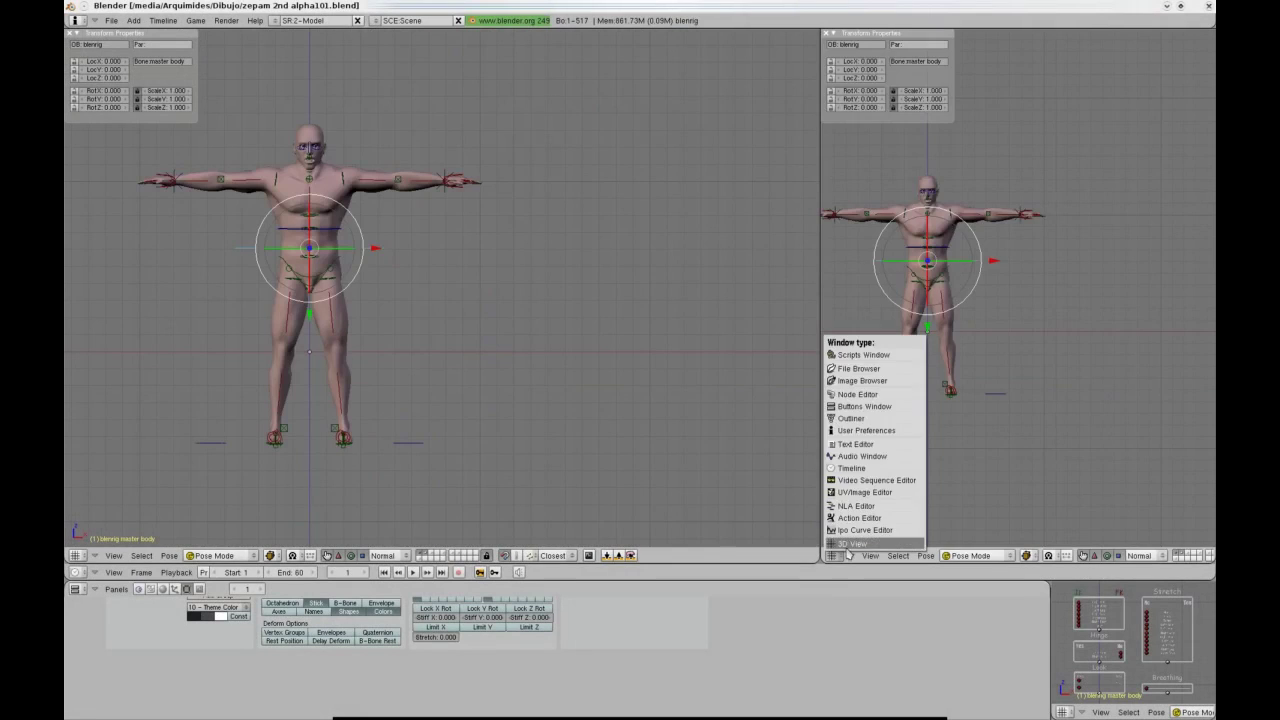
# Change the second 3D view into an Ipo Curve Editor.
pyautogui.click(860, 530)
pyautogui.scroll(2, 440, 335)
pyautogui.scroll(1, 400, 330)
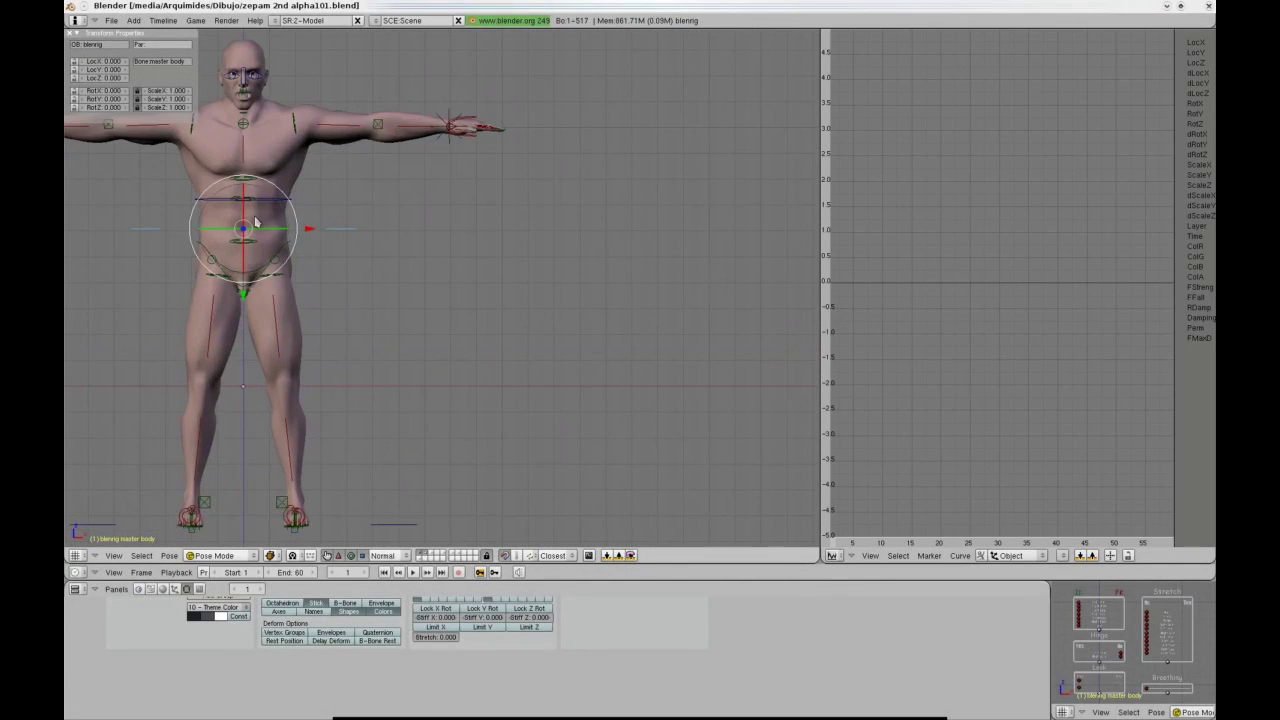
# Show the influence curve of the left forearm bone's IK constraint together with its driver properties.
pyautogui.keyDown('shift'); pyautogui.moveTo(260, 220); pyautogui.dragTo(560, 400, button='middle'); pyautogui.keyUp('shift')
pyautogui.scroll(2, 640, 290)
pyautogui.rightClick(687, 268)
pyautogui.moveTo(728, 665); pyautogui.dragTo(715, 680, button='middle')
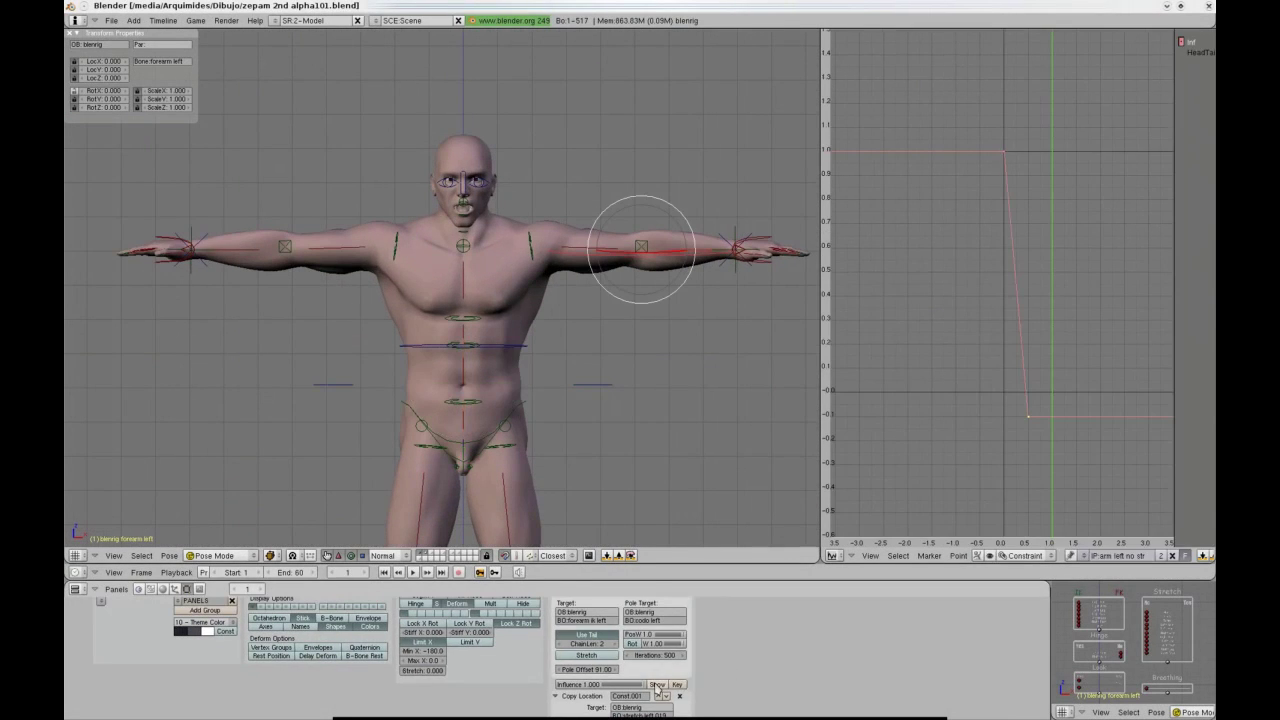
pyautogui.scroll(-1, 950, 386)
pyautogui.press('n')
pyautogui.keyDown('shift'); pyautogui.moveTo(566, 364); pyautogui.dragTo(515, 295, button='middle'); pyautogui.keyUp('shift')
pyautogui.scroll(-1, 412, 301)
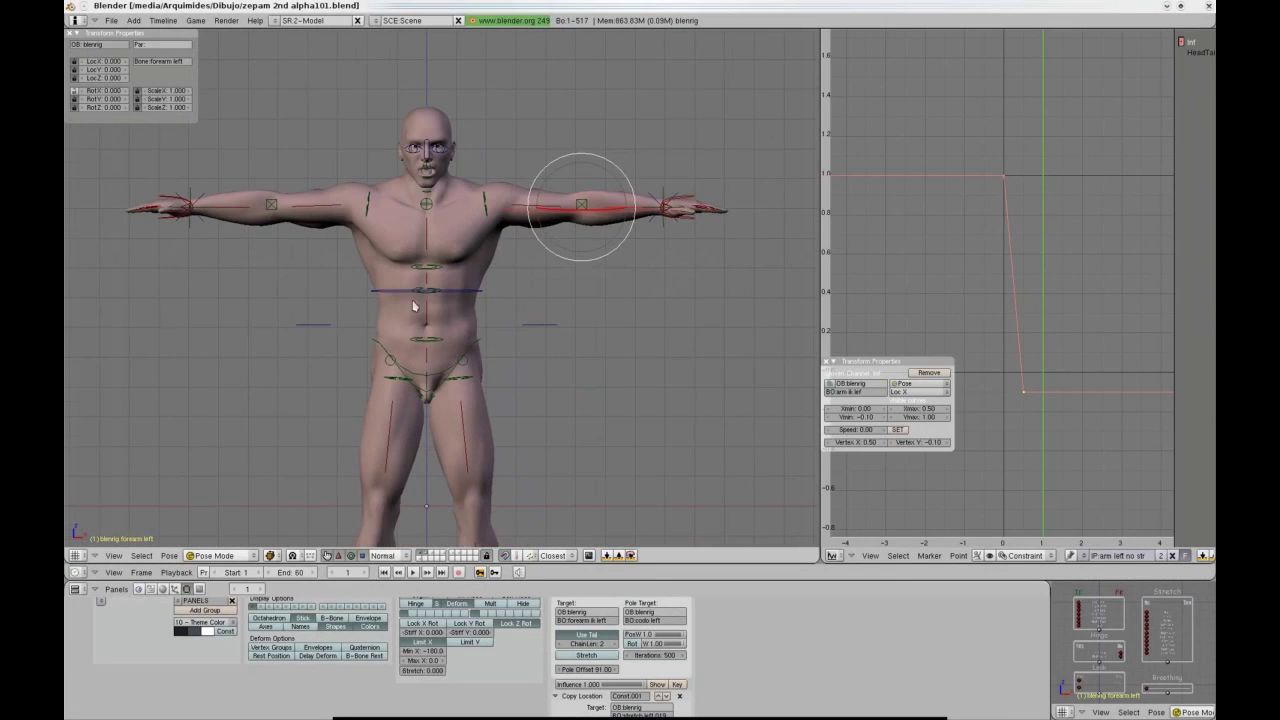
# Show the IK influence curves of the spine 3 and spine1 bones to examine their drivers.
pyautogui.scroll(1, 413, 306)
pyautogui.rightClick(425, 227)
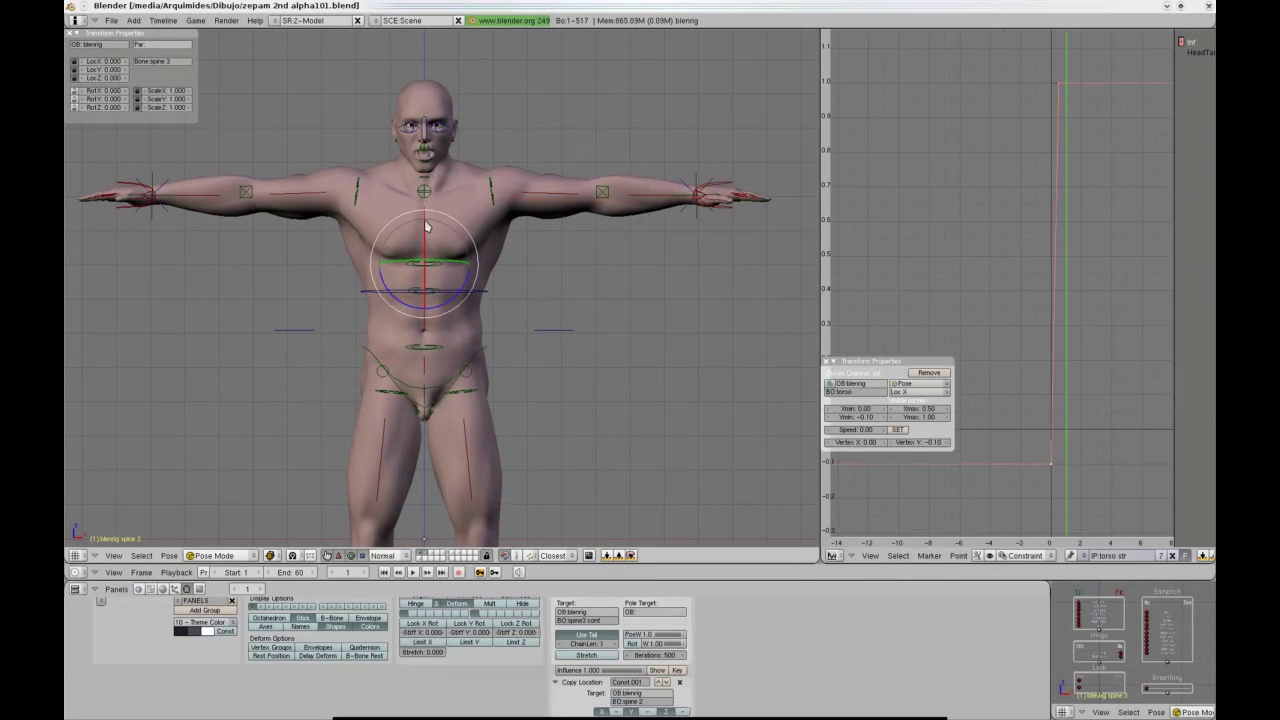
pyautogui.rightClick(440, 346)
pyautogui.rightClick(424, 322)
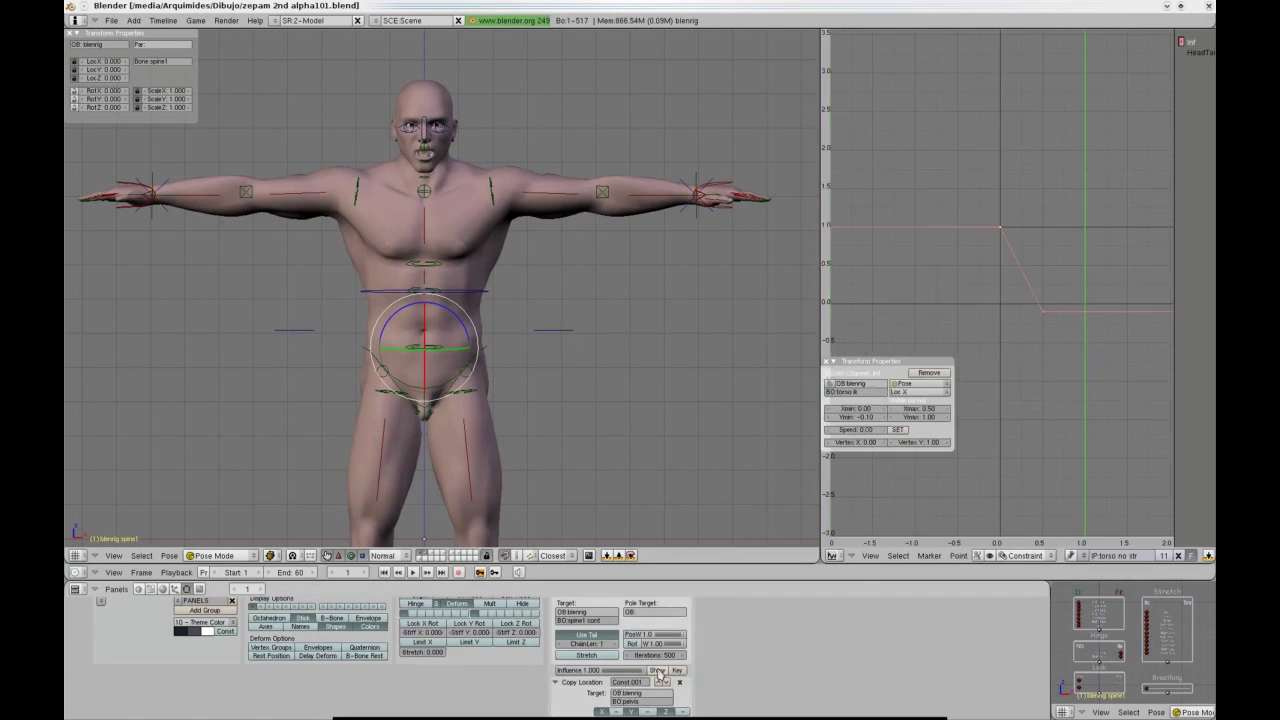
pyautogui.keyDown('ctrl'); pyautogui.moveTo(433, 229); pyautogui.dragTo(401, 302, button='middle'); pyautogui.keyUp('ctrl')
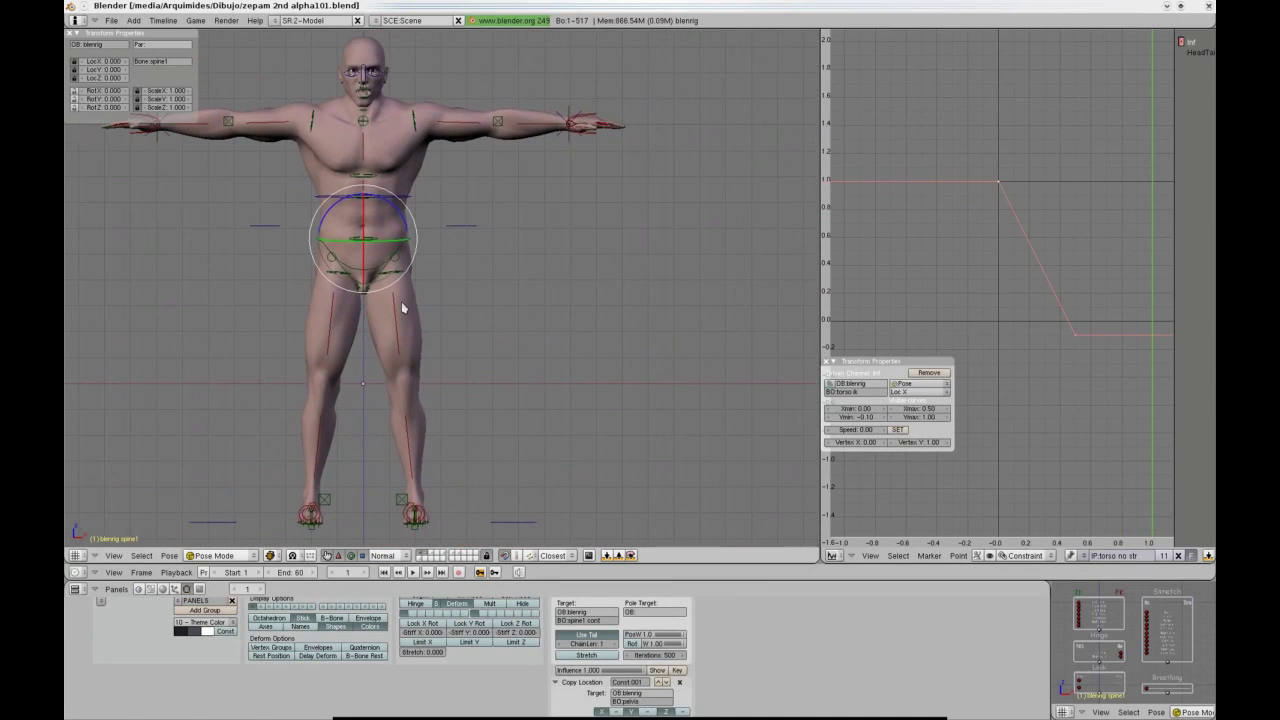
# Show the IK influence curve of the left lower leg bone, and clear the bone selection.
pyautogui.rightClick(413, 463)
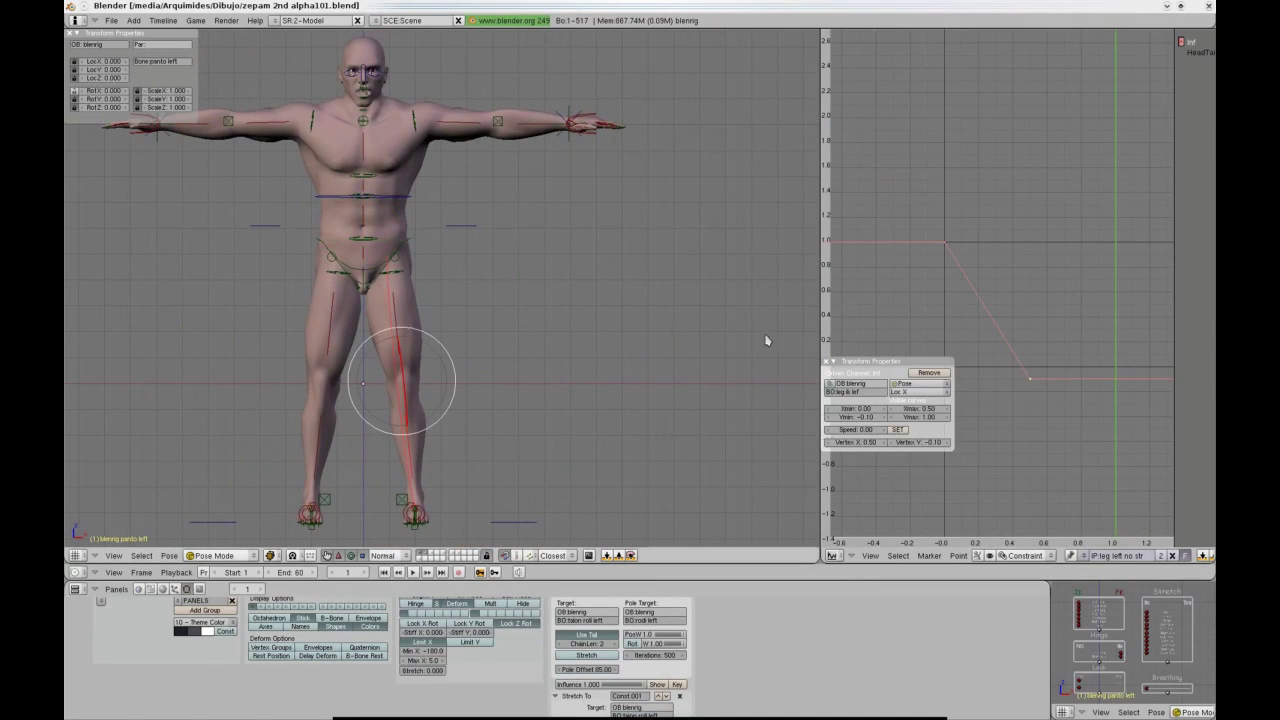
pyautogui.press('a')
pyautogui.hotkey('ctrl', 'Up')
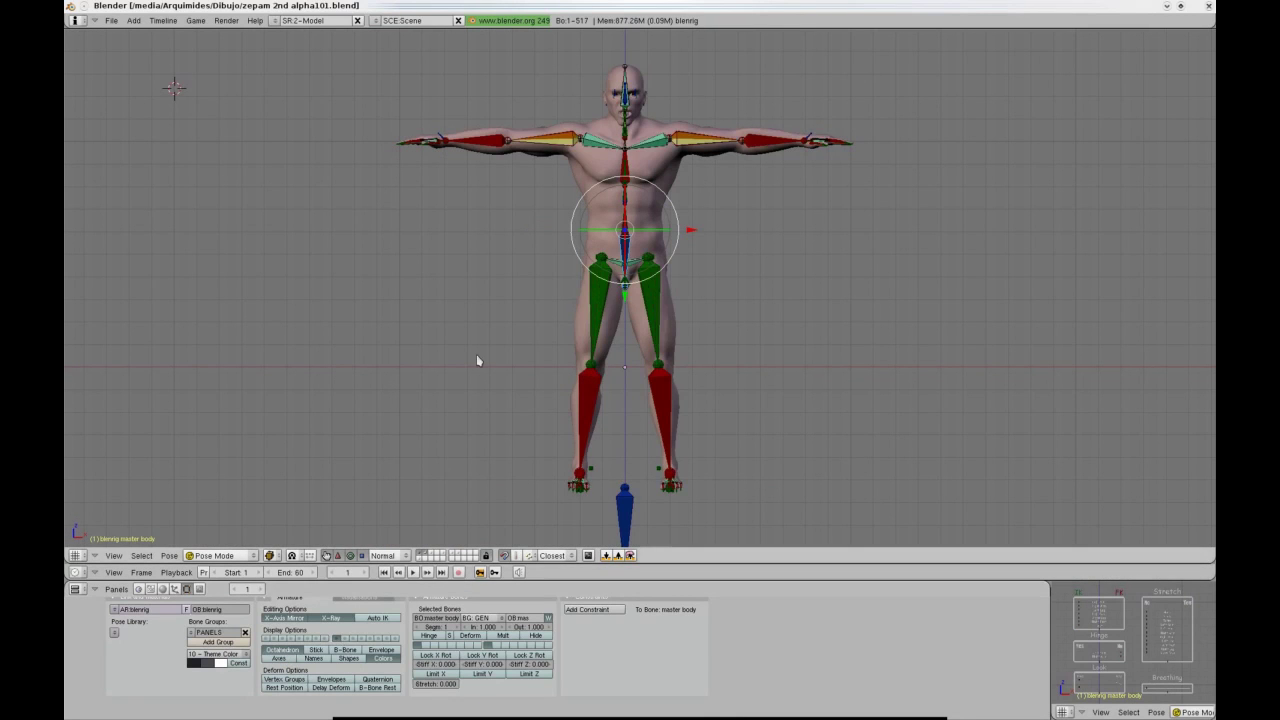
# Display several armature bone layers one at a time as octahedrons and examine their arm, spine and leg bones.
pyautogui.moveTo(478, 360); pyautogui.dragTo(403, 234, button='middle')
pyautogui.press('KP_1')
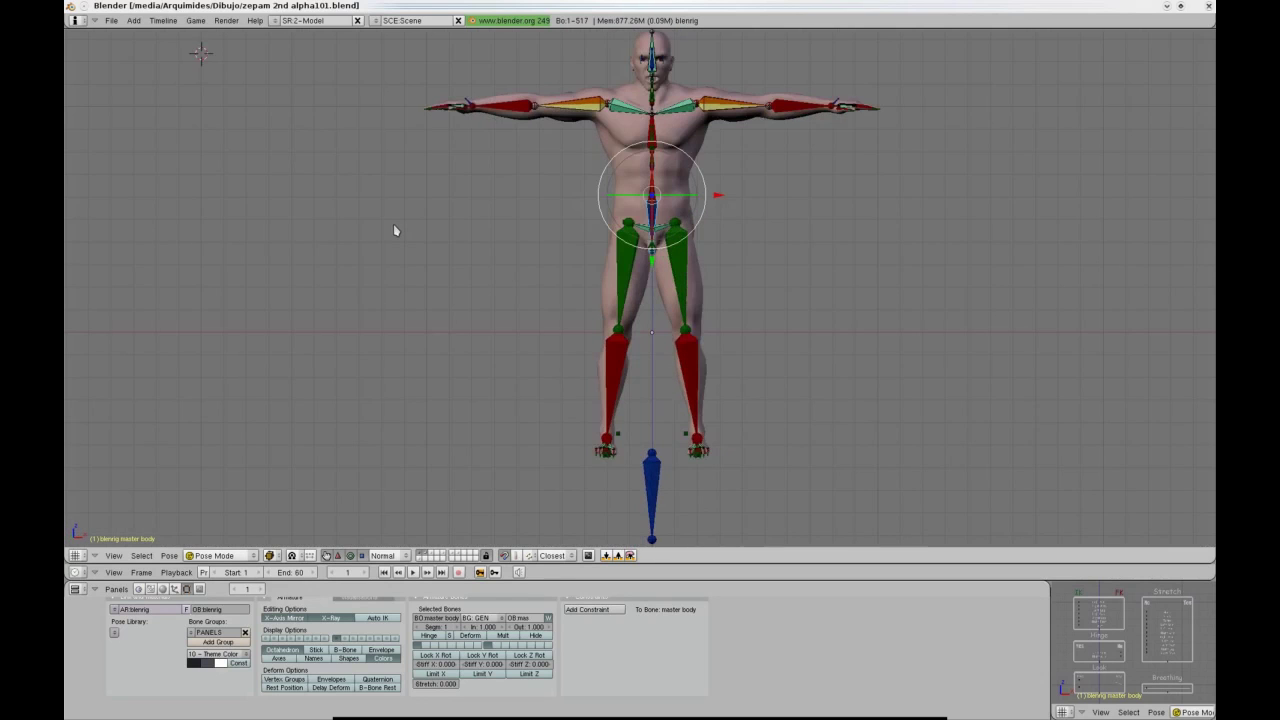
pyautogui.click(341, 638)
pyautogui.moveTo(811, 266); pyautogui.dragTo(640, 341, button='middle')
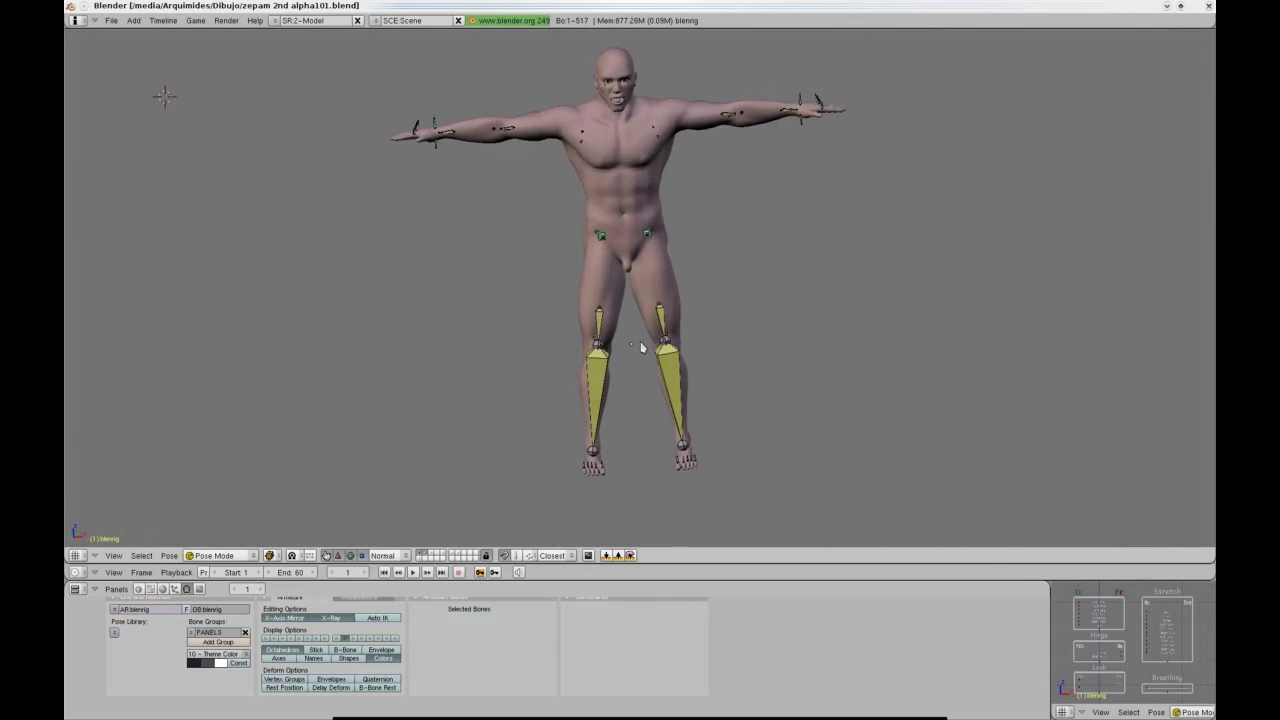
pyautogui.press('KP_1')
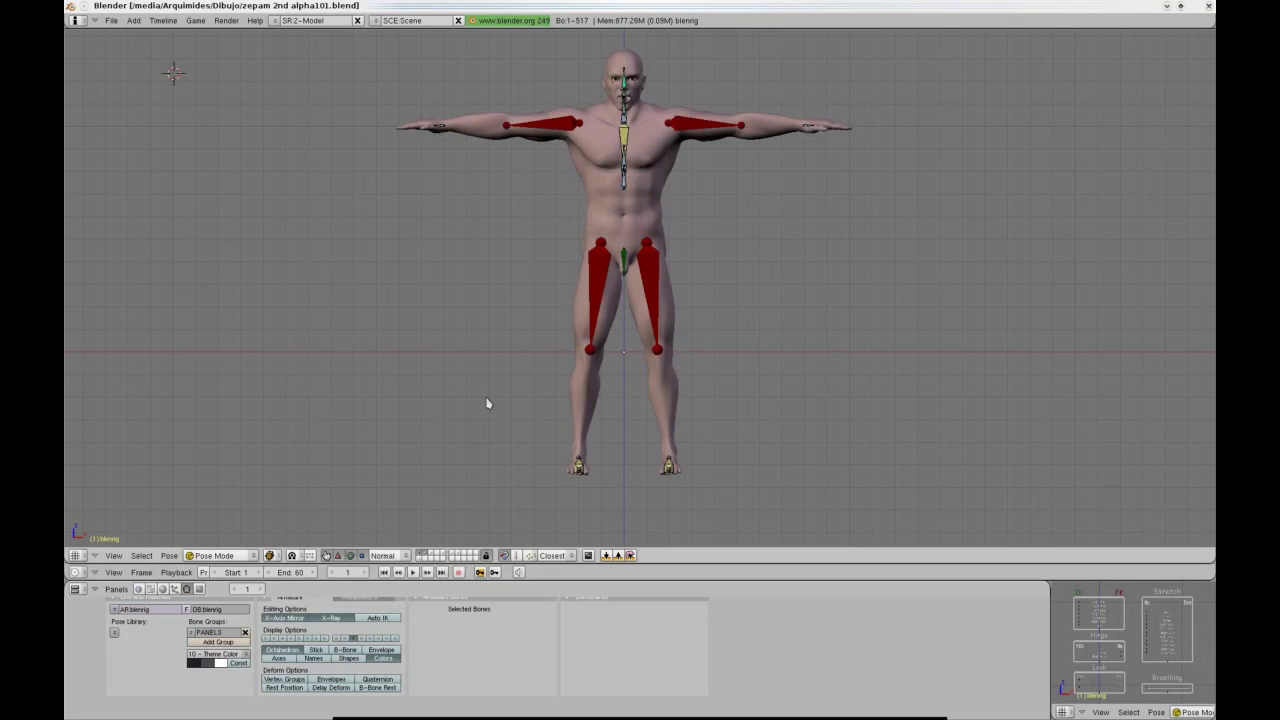
pyautogui.moveTo(487, 403); pyautogui.dragTo(683, 281, button='middle')
pyautogui.press('KP_1')
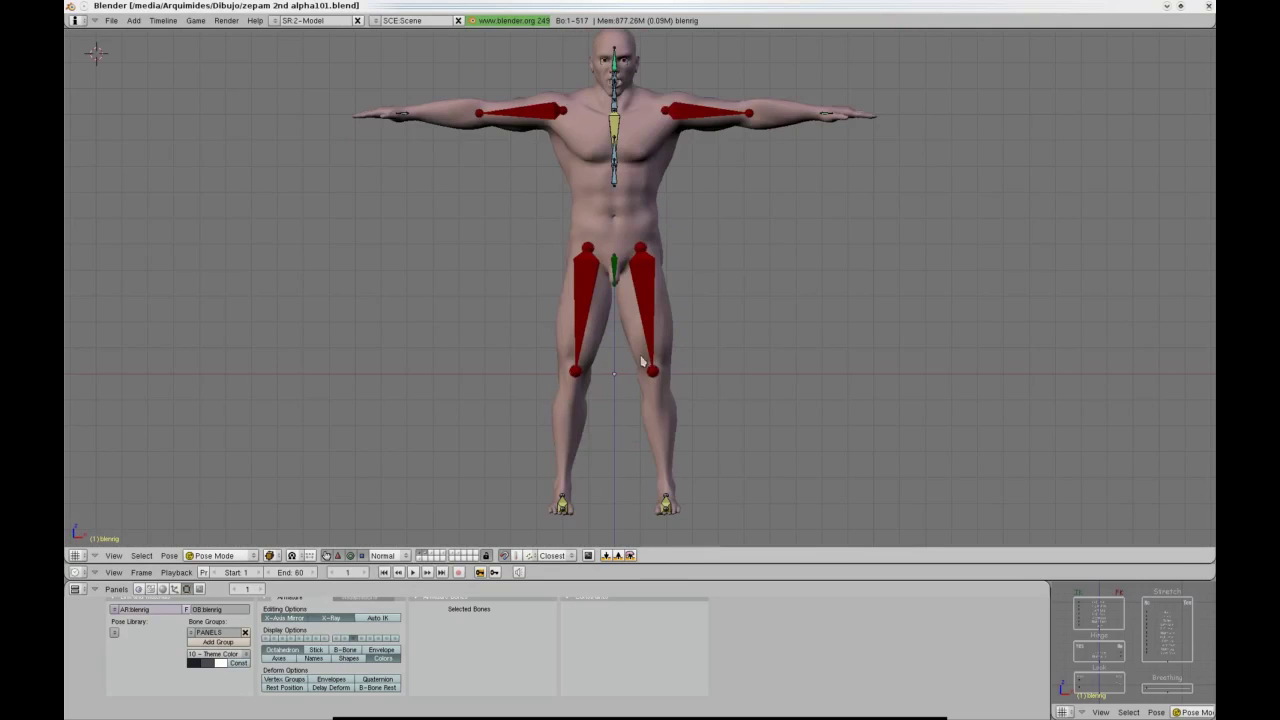
# Switch to a further armature bone layer and examine its bones up close around the upper body.
pyautogui.click(362, 638)
pyautogui.keyDown('shift'); pyautogui.moveTo(531, 278); pyautogui.dragTo(521, 403, button='middle'); pyautogui.keyUp('shift')
pyautogui.scroll(7, 521, 403)
pyautogui.moveTo(605, 350); pyautogui.dragTo(380, 299, button='middle')
pyautogui.scroll(-1, 549, 340)
pyautogui.scroll(-2, 380, 299)
pyautogui.press('KP_1')
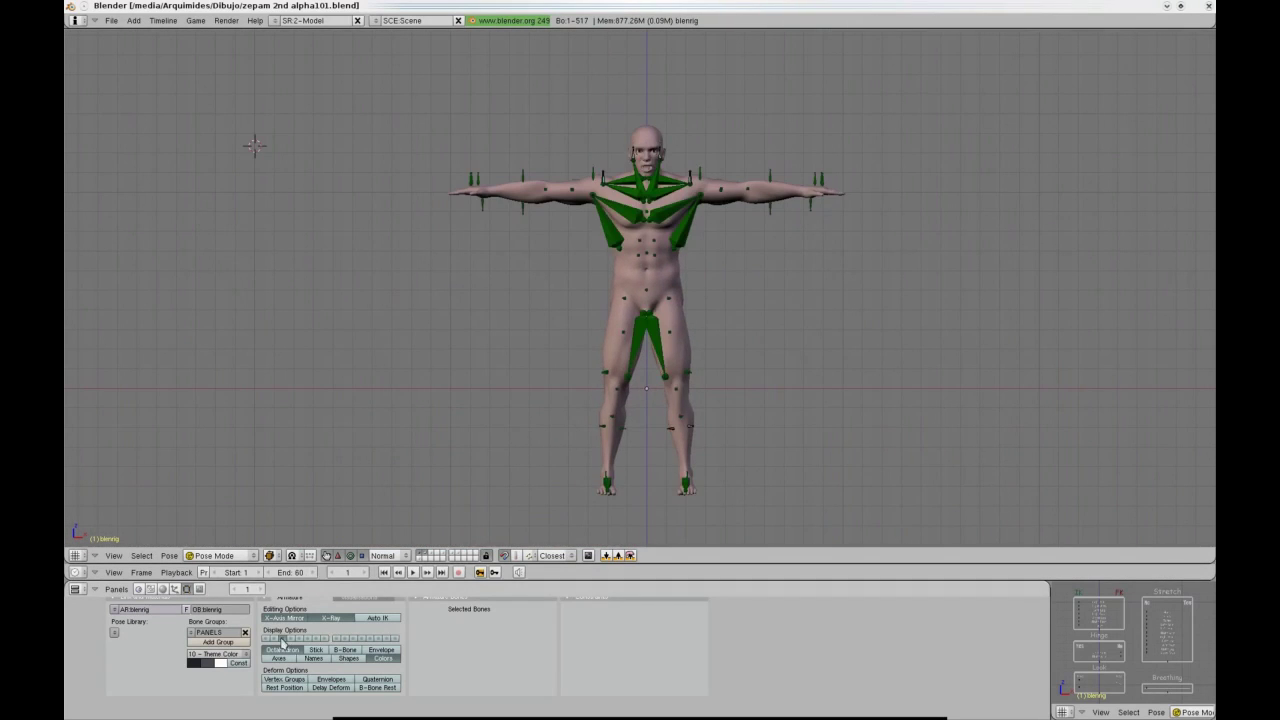
# With the muscle bone layer displayed, select the body mesh and switch it to Weight Paint mode.
pyautogui.scroll(2, 468, 318)
pyautogui.keyDown('shift'); pyautogui.moveTo(468, 318); pyautogui.dragTo(603, 391, button='middle'); pyautogui.keyUp('shift')
pyautogui.scroll(2, 603, 391)
pyautogui.moveTo(545, 288); pyautogui.dragTo(616, 254, button='middle')
pyautogui.rightClick(598, 195)
pyautogui.click(228, 484)
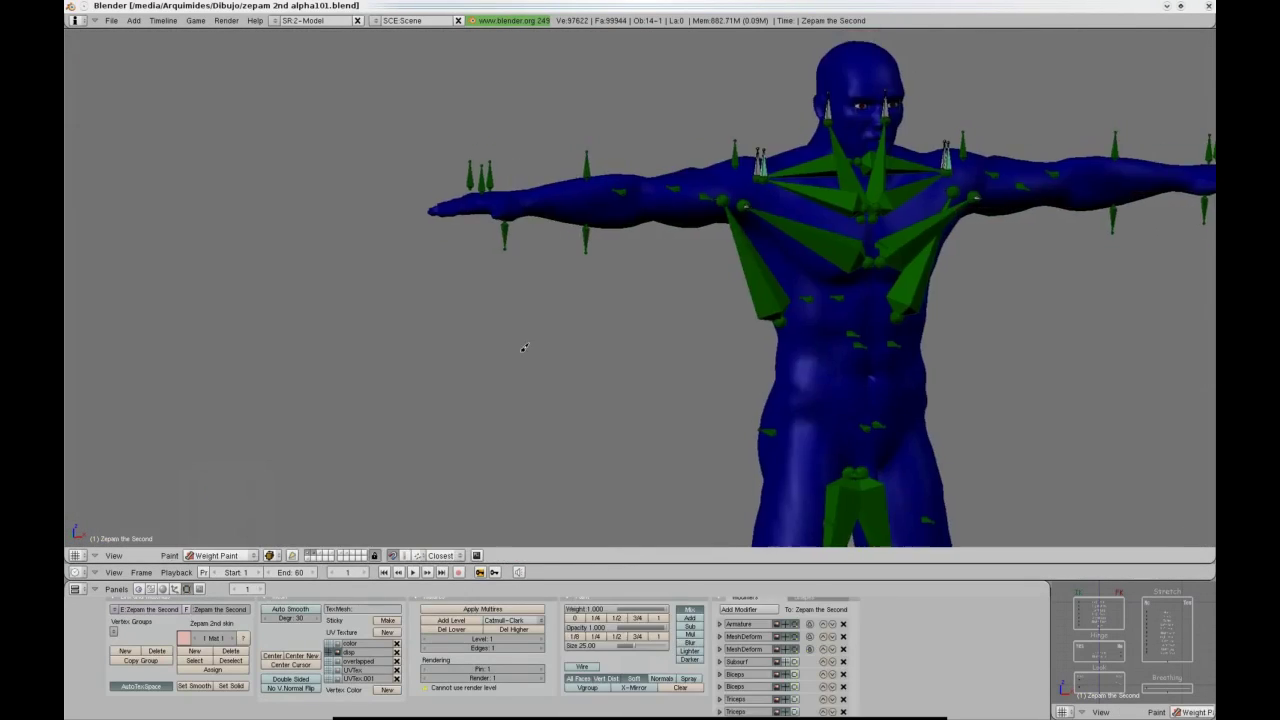
# Select the arm and torso muscle bones in turn to examine their weight maps on the body.
pyautogui.scroll(2, 520, 354)
pyautogui.scroll(-1, 607, 323)
pyautogui.moveTo(607, 323); pyautogui.dragTo(575, 330, button='middle')
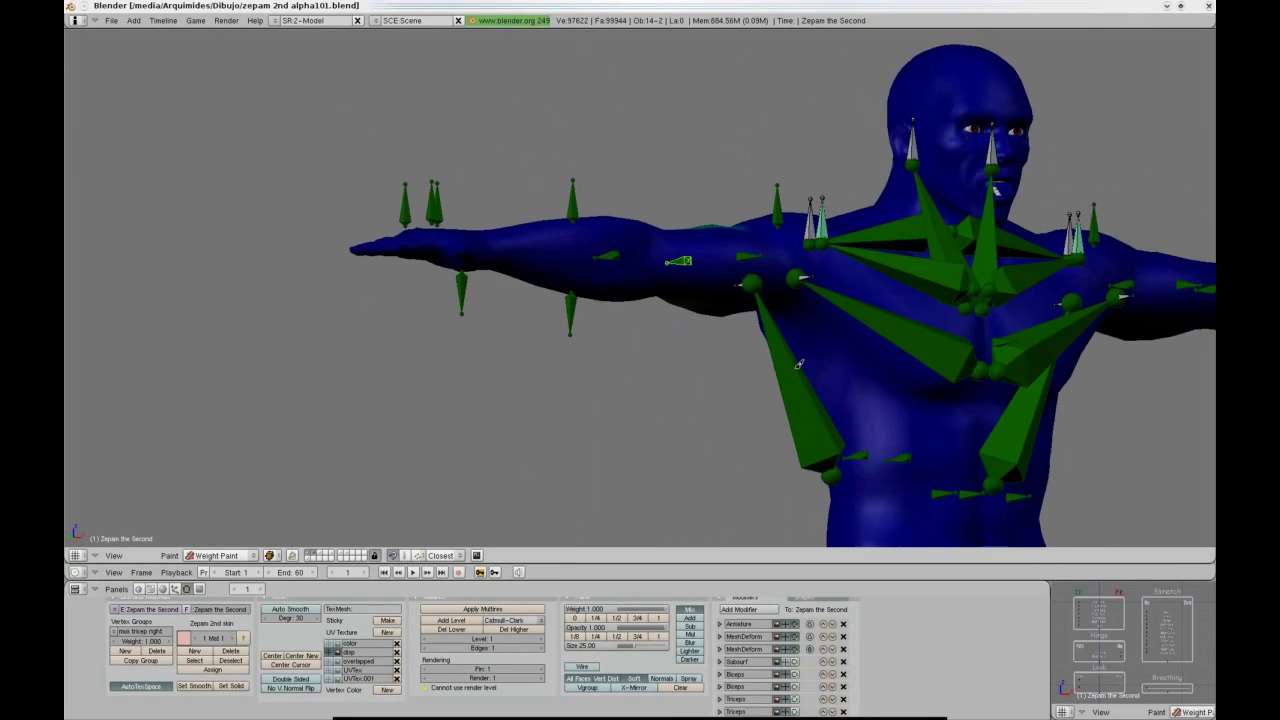
pyautogui.rightClick(798, 382)
pyautogui.moveTo(798, 382); pyautogui.dragTo(840, 370, button='middle')
pyautogui.keyDown('shift'); pyautogui.moveTo(840, 370); pyautogui.dragTo(580, 370, button='middle'); pyautogui.keyUp('shift')
pyautogui.scroll(-1, 660, 360)
pyautogui.scroll(-1, 604, 346)
pyautogui.rightClick(622, 358)
pyautogui.rightClick(596, 500)
pyautogui.keyDown('shift'); pyautogui.moveTo(596, 500); pyautogui.dragTo(700, 405, button='middle'); pyautogui.keyUp('shift')
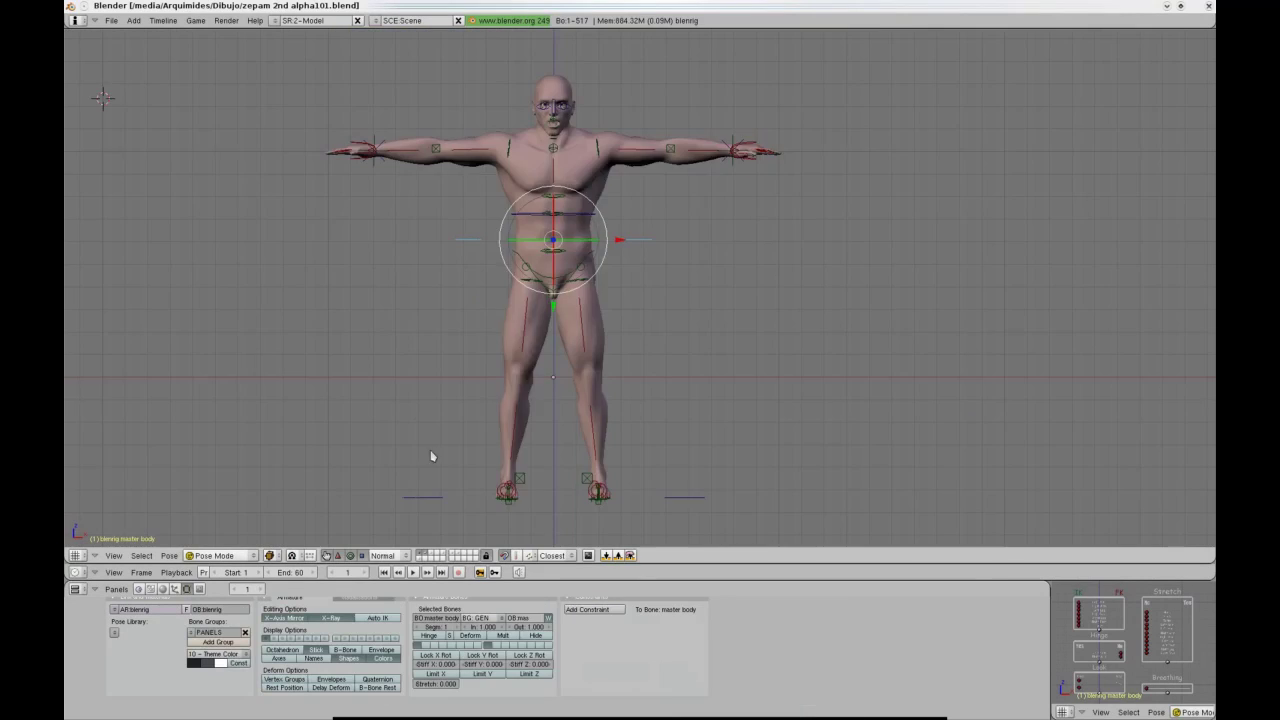
# Examine the rig's control shapes on the body and face from several angles in Pose Mode.
pyautogui.scroll(1, 519, 420)
pyautogui.scroll(1, 545, 374)
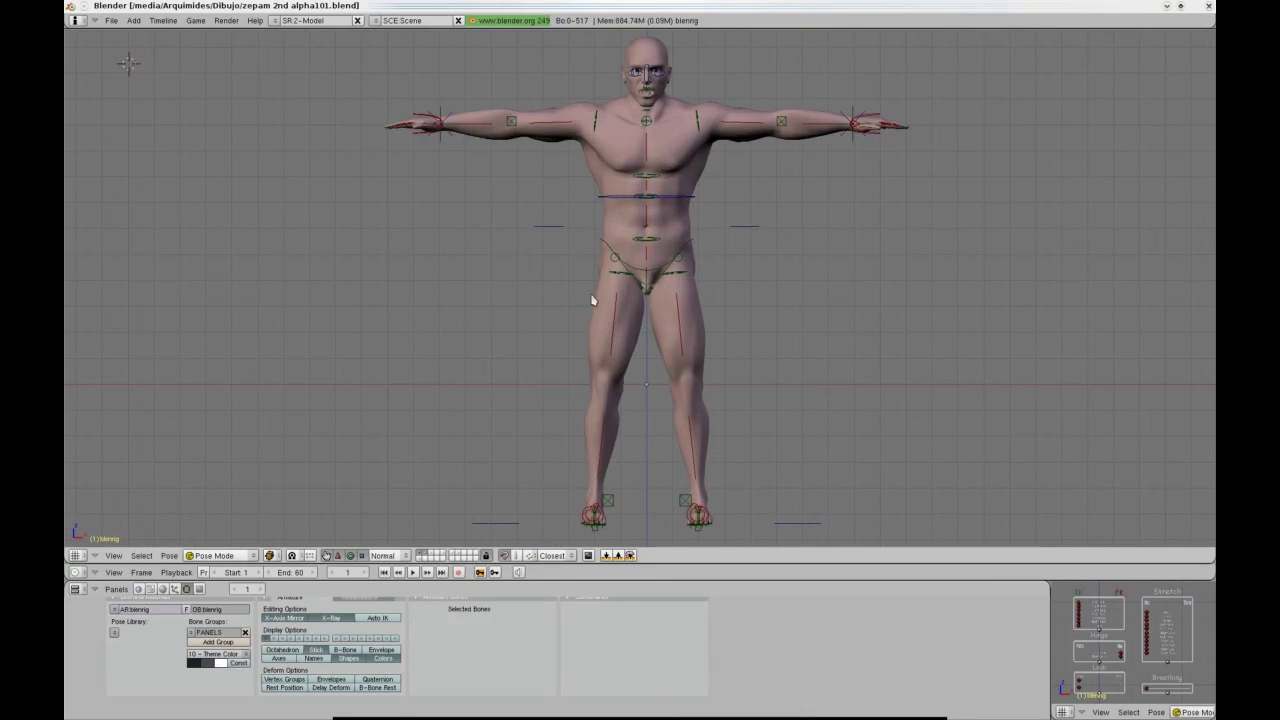
pyautogui.moveTo(618, 295); pyautogui.dragTo(590, 300, button='middle')
pyautogui.moveTo(420, 385); pyautogui.dragTo(265, 257, button='middle')
pyautogui.press('KP_1')
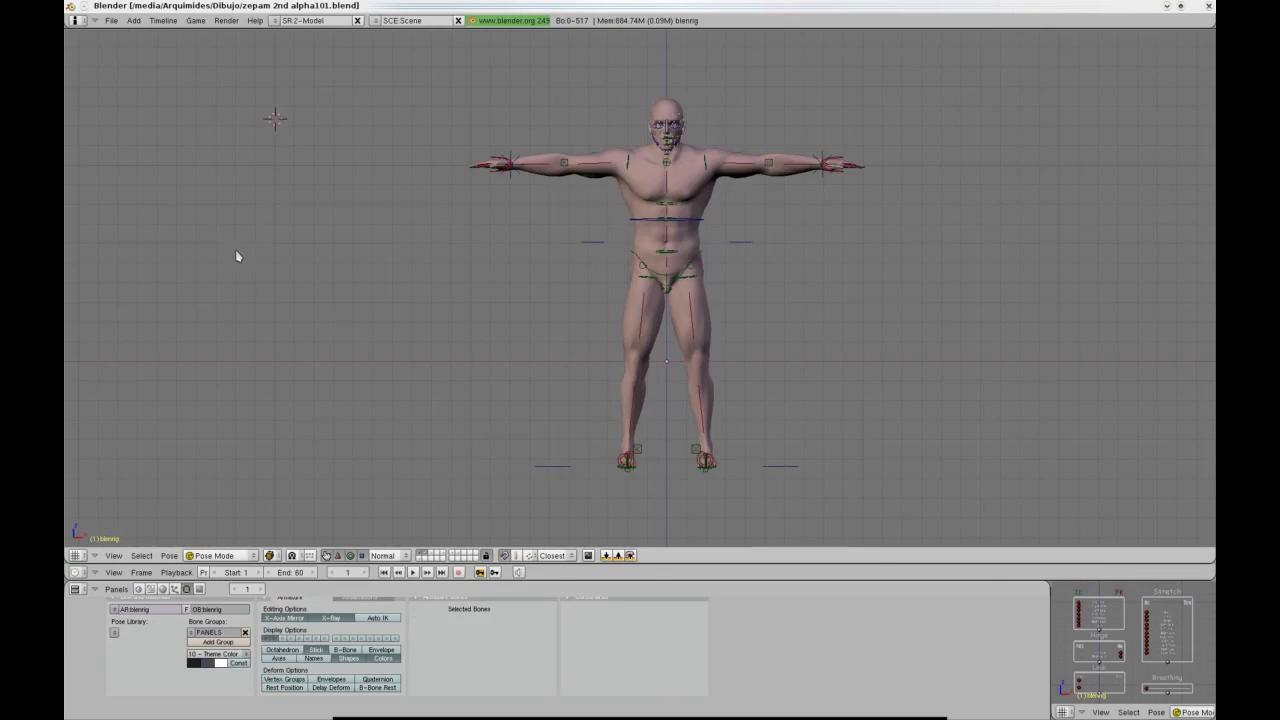
pyautogui.scroll(1, 235, 249)
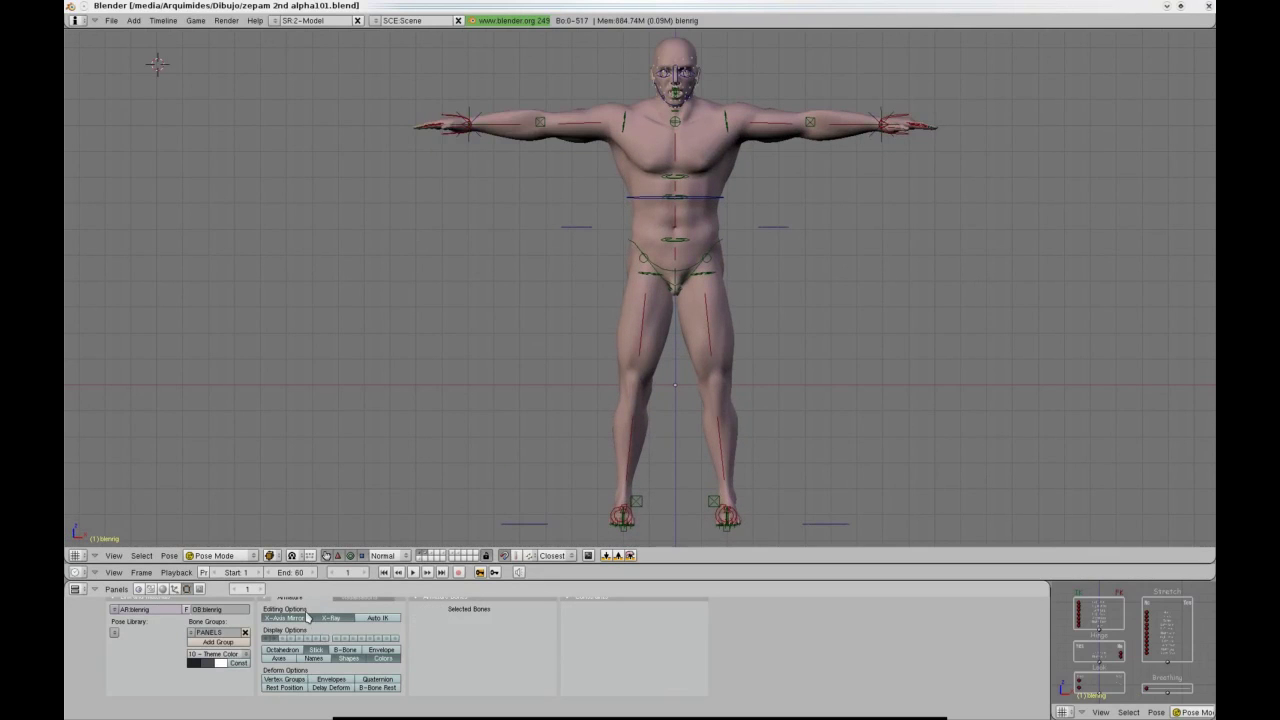
pyautogui.scroll(-1, 477, 445)
pyautogui.moveTo(477, 445); pyautogui.dragTo(463, 347, button='middle')
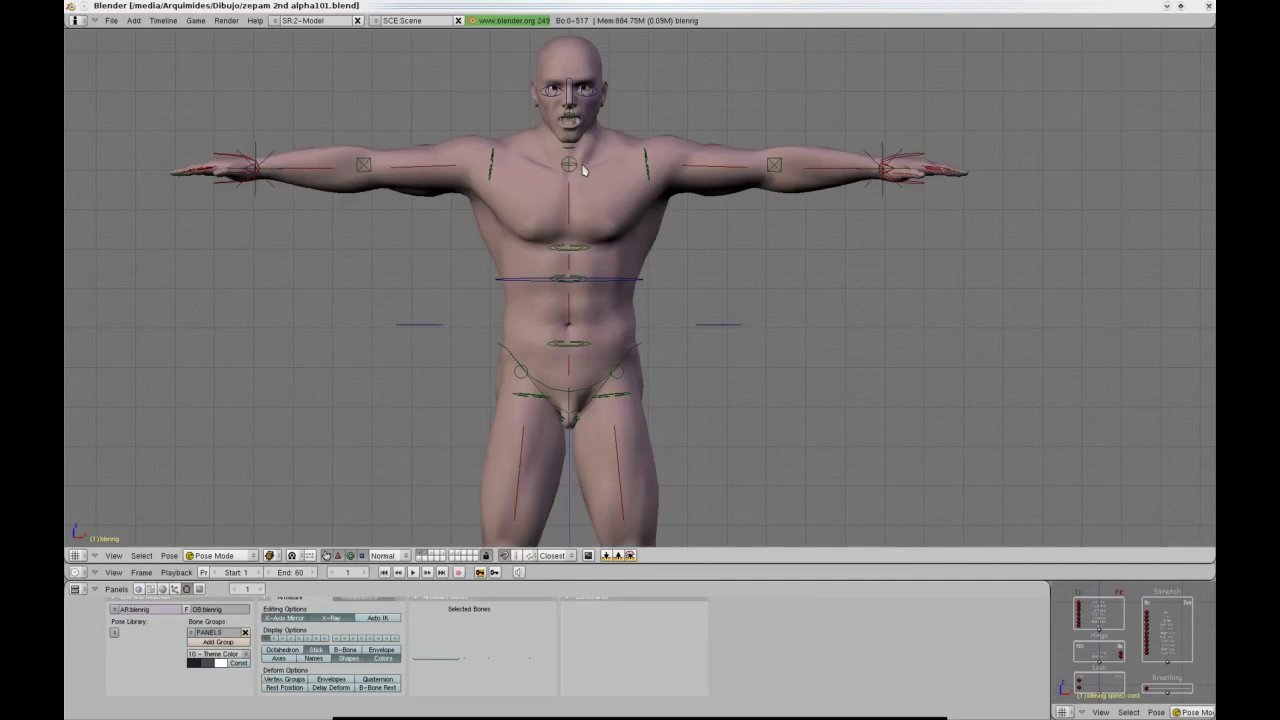
# Try bending the torso sideways by moving the spine3 cont control.
pyautogui.press('g')
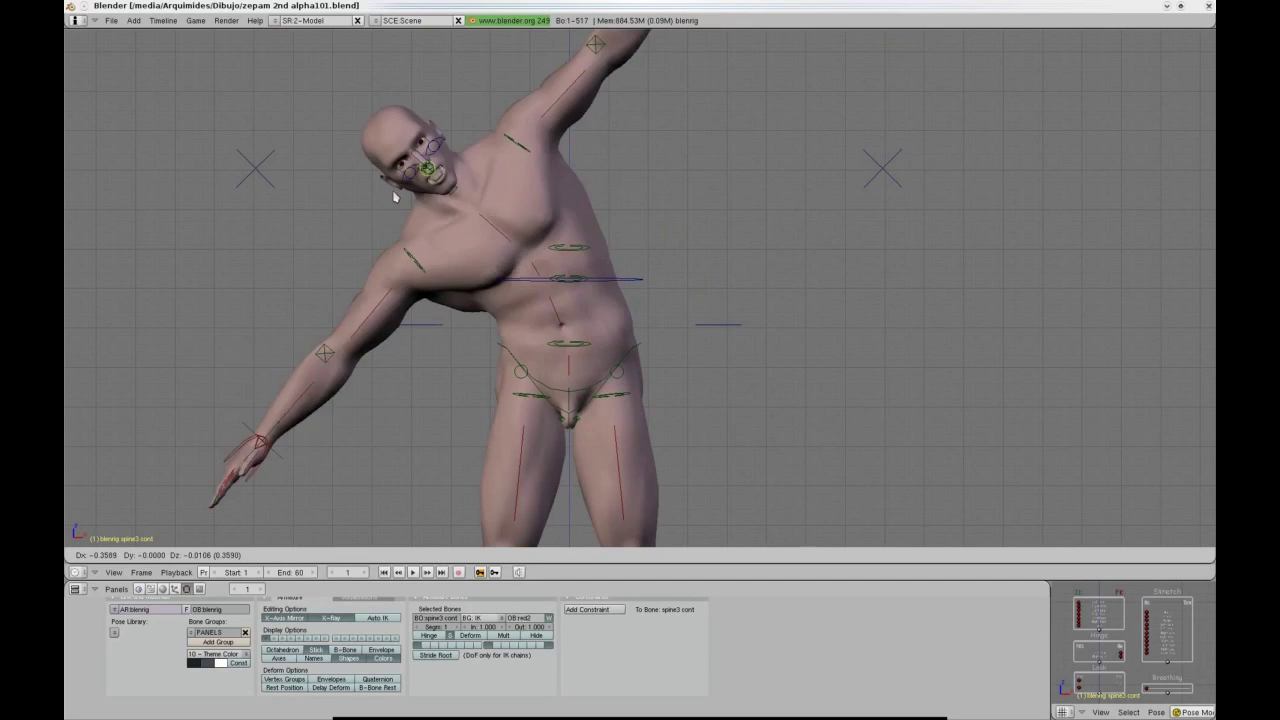
pyautogui.press('Escape')
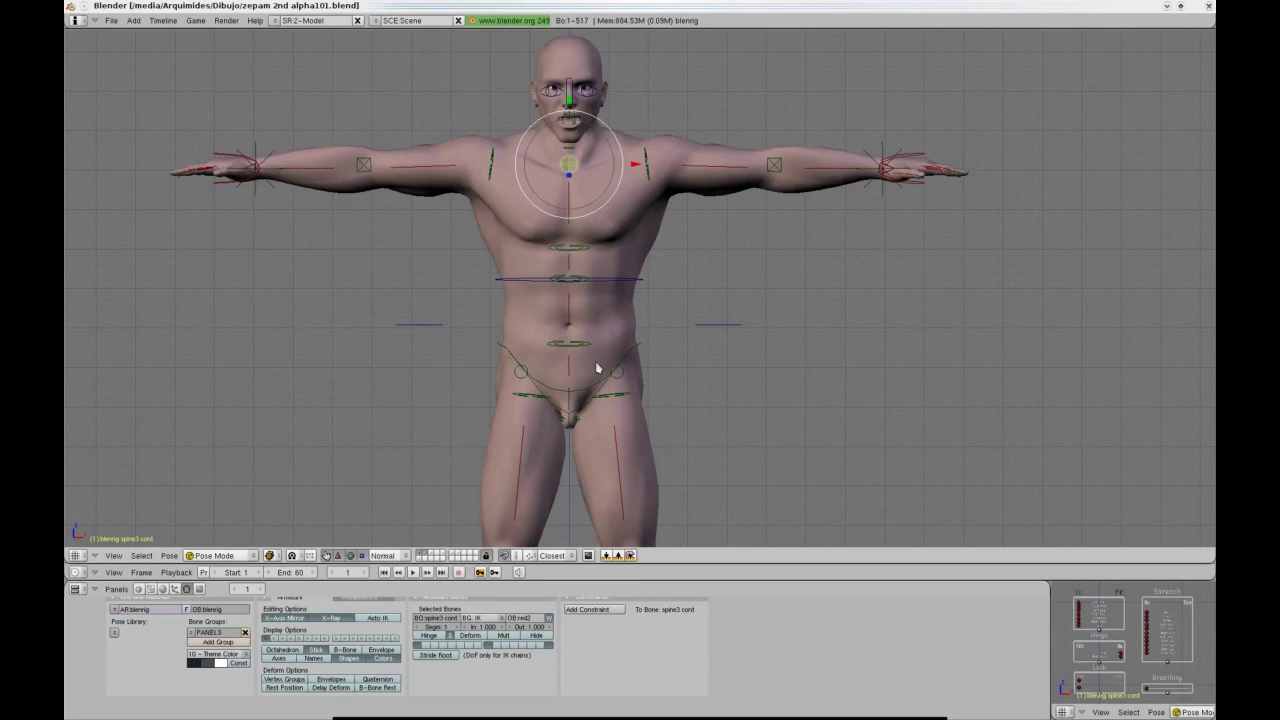
pyautogui.scroll(1, 595, 361)
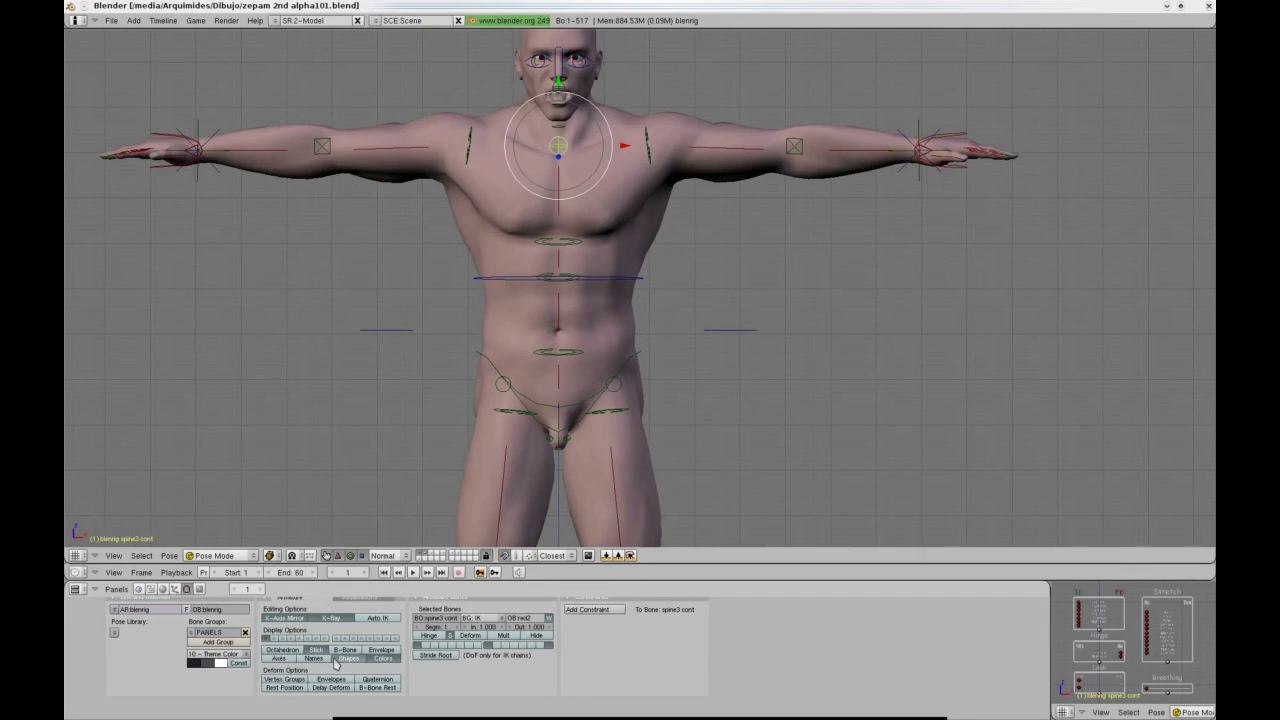
pyautogui.scroll(-1, 618, 368)
# Try moving the pelvis control pelv cont.001 in the front view and in the side view.
pyautogui.rightClick(630, 362)
pyautogui.press('g')
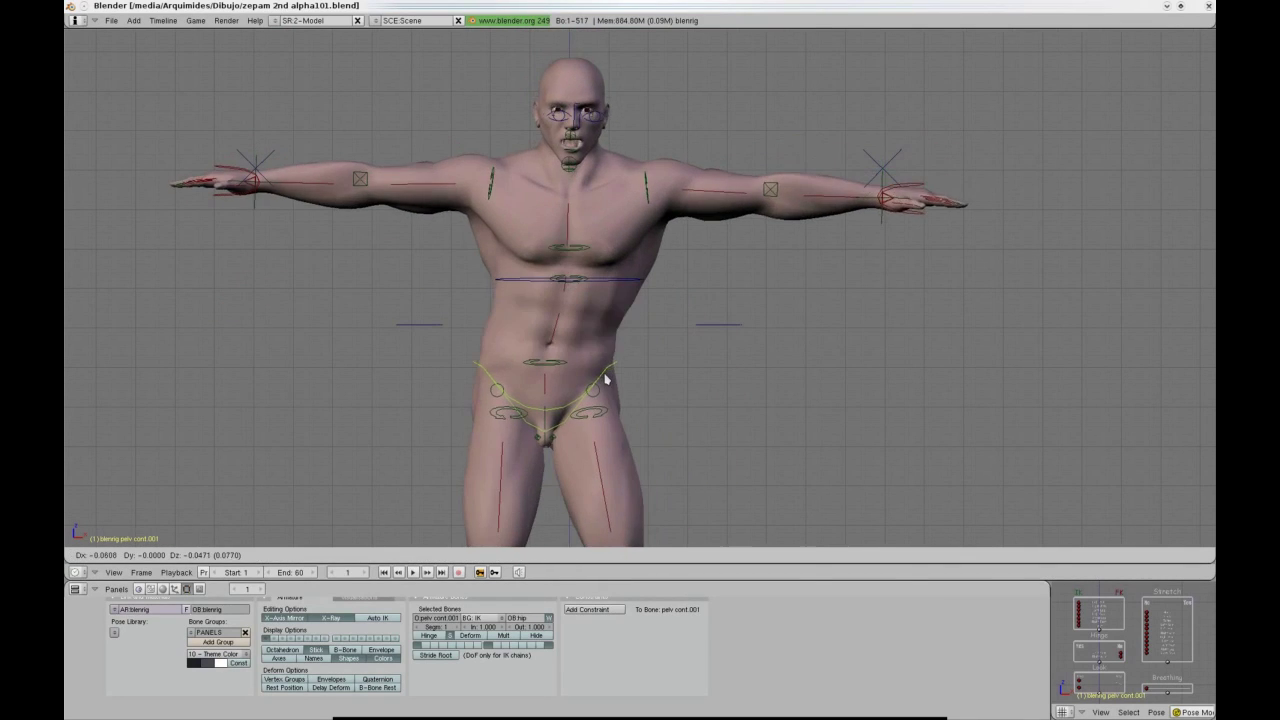
pyautogui.click(674, 366)
pyautogui.press('KP_3')
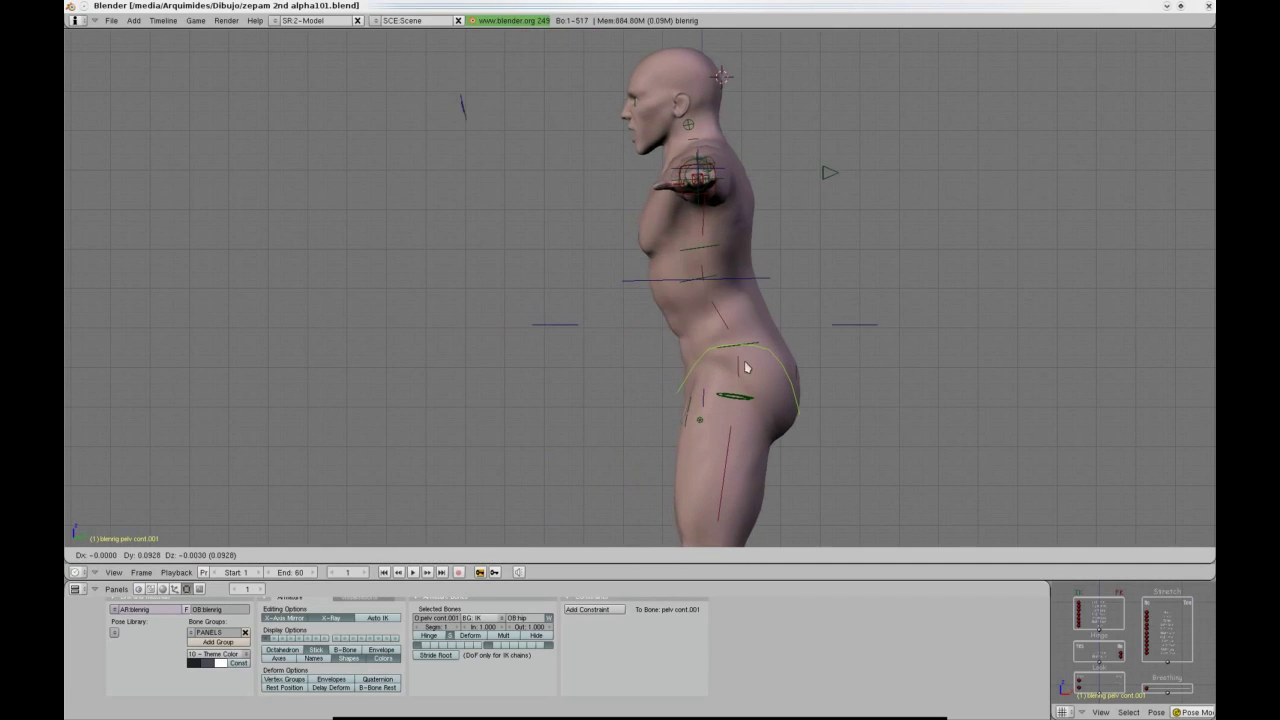
pyautogui.rightClick(666, 376)
# Try bending the body forward in side view with the spine3 cont control, undo it and clear the selection.
pyautogui.scroll(-2, 652, 385)
pyautogui.keyDown('shift'); pyautogui.moveTo(646, 396); pyautogui.dragTo(621, 338, button='middle'); pyautogui.keyUp('shift')
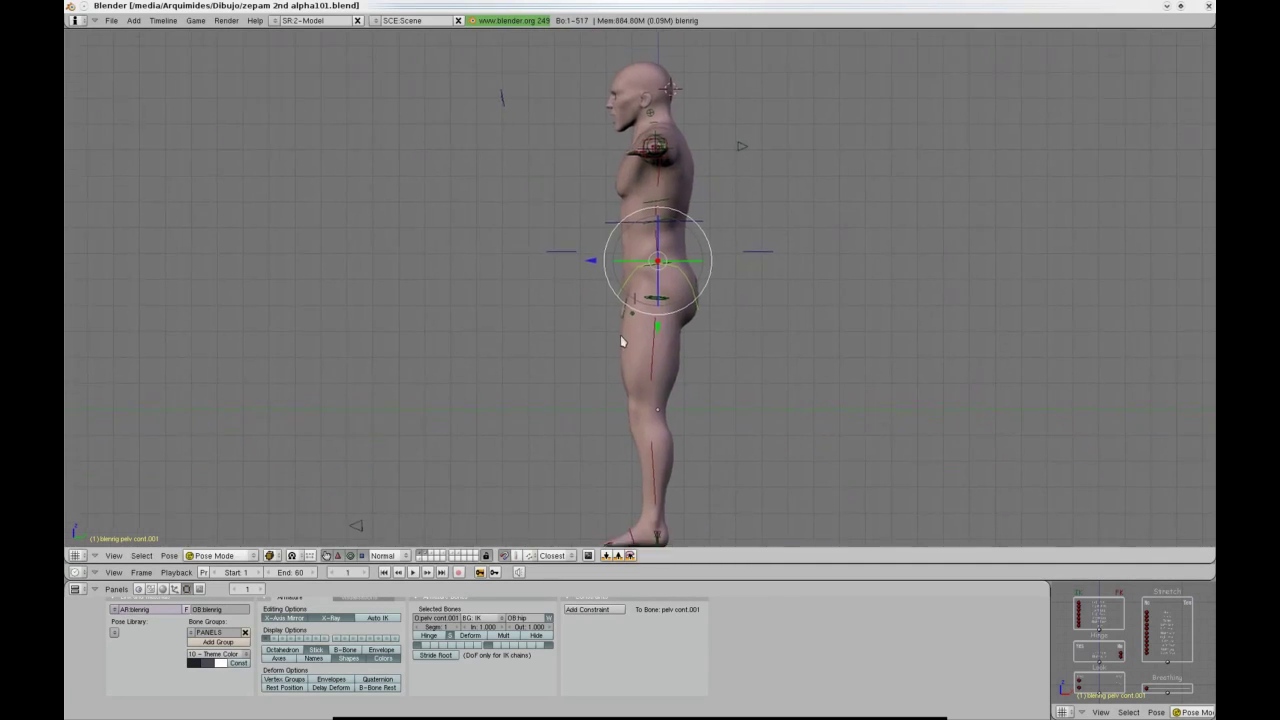
pyautogui.scroll(-1, 628, 342)
pyautogui.press('g')
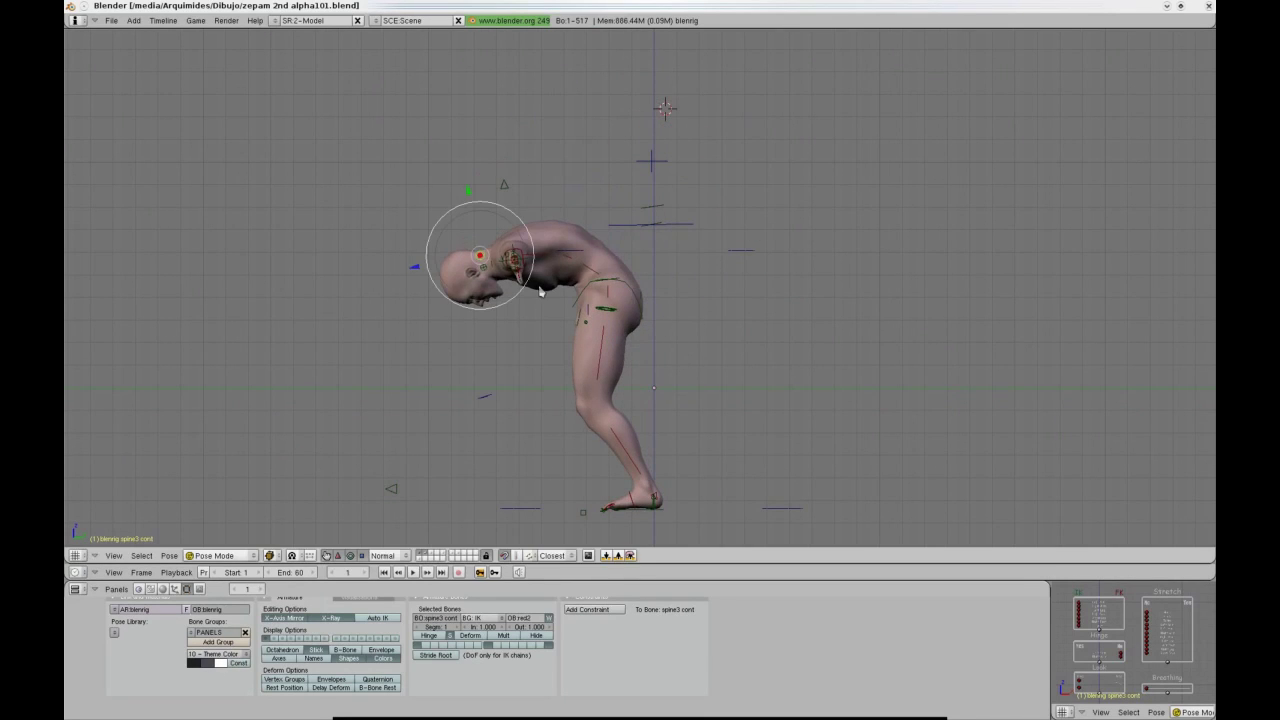
pyautogui.hotkey('ctrl', 'z')
pyautogui.press('KP_1')
pyautogui.press('a')
pyautogui.scroll(1, 579, 178)
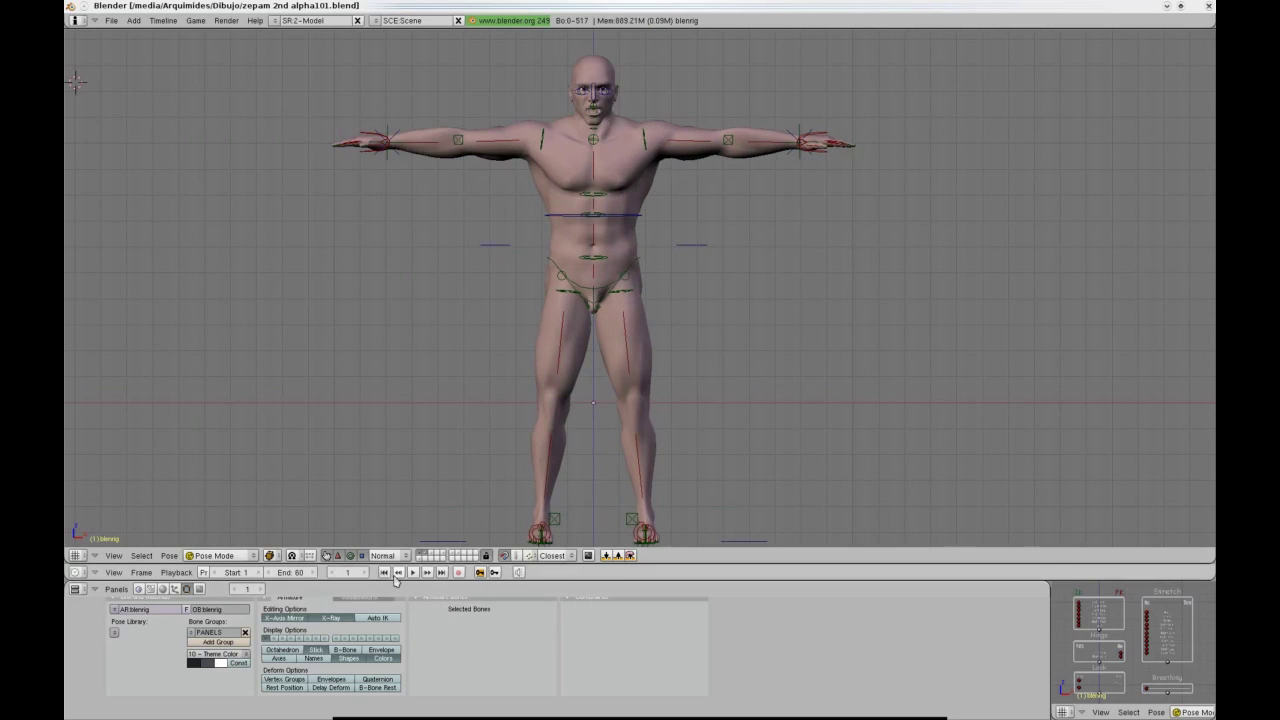
# Hide the body mesh and display two additional armature bone layers along with the control bones.
pyautogui.press('2')
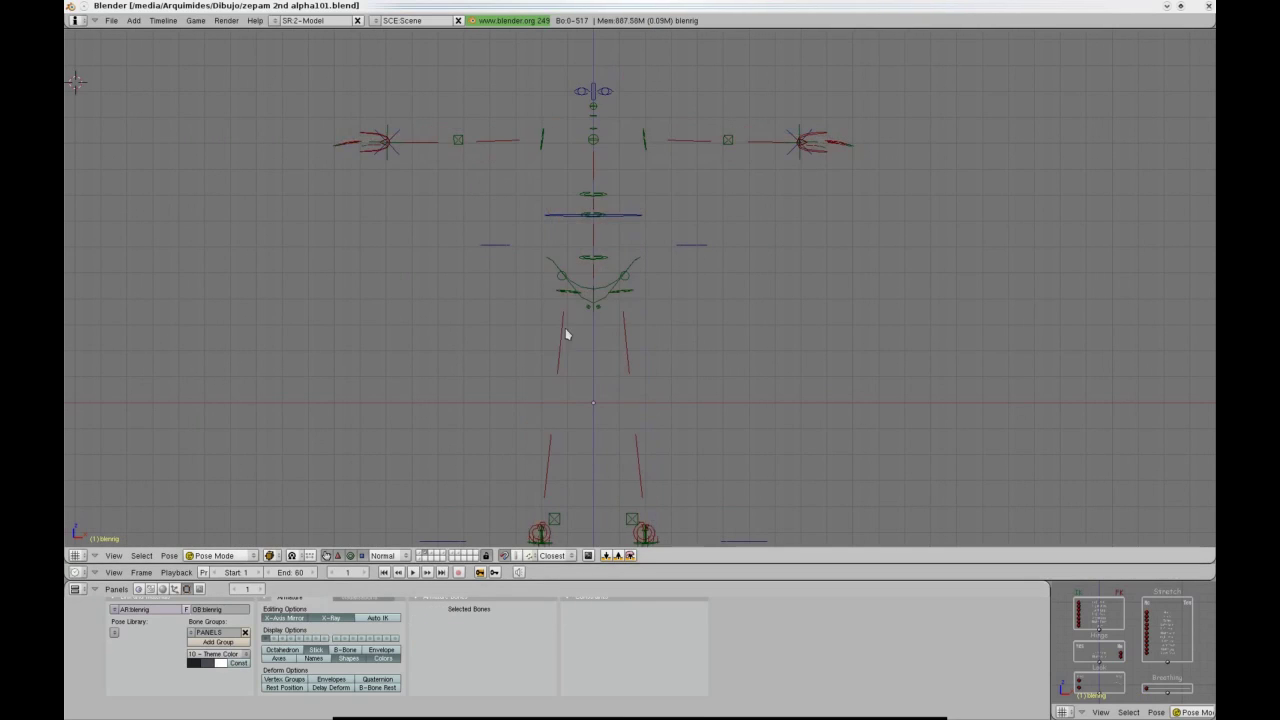
pyautogui.rightClick(564, 330)
pyautogui.click(337, 638)
pyautogui.keyDown('shift'); pyautogui.click(353, 638); pyautogui.keyUp('shift')
pyautogui.scroll(2, 557, 200)
# Try moving the pelvis control pelv cont.001 with only the rig visible.
pyautogui.rightClick(622, 306)
pyautogui.press('g')
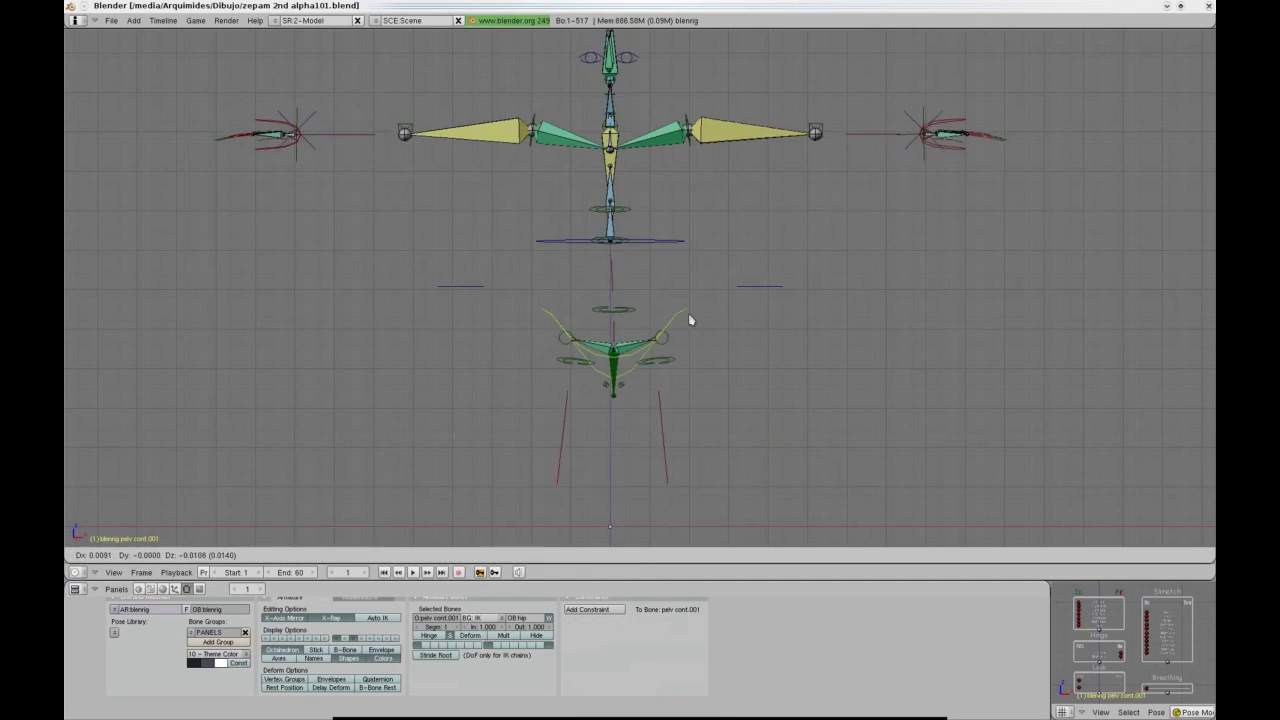
pyautogui.rightClick(688, 313)
# Bend the bare rig's torso sideways with the spine3 cont control and select the spine 3 bone.
pyautogui.keyDown('shift'); pyautogui.moveTo(660, 318); pyautogui.dragTo(672, 356, button='middle'); pyautogui.keyUp('shift')
pyautogui.rightClick(628, 190)
pyautogui.press('g')
pyautogui.click(569, 253)
pyautogui.rightClick(570, 255)
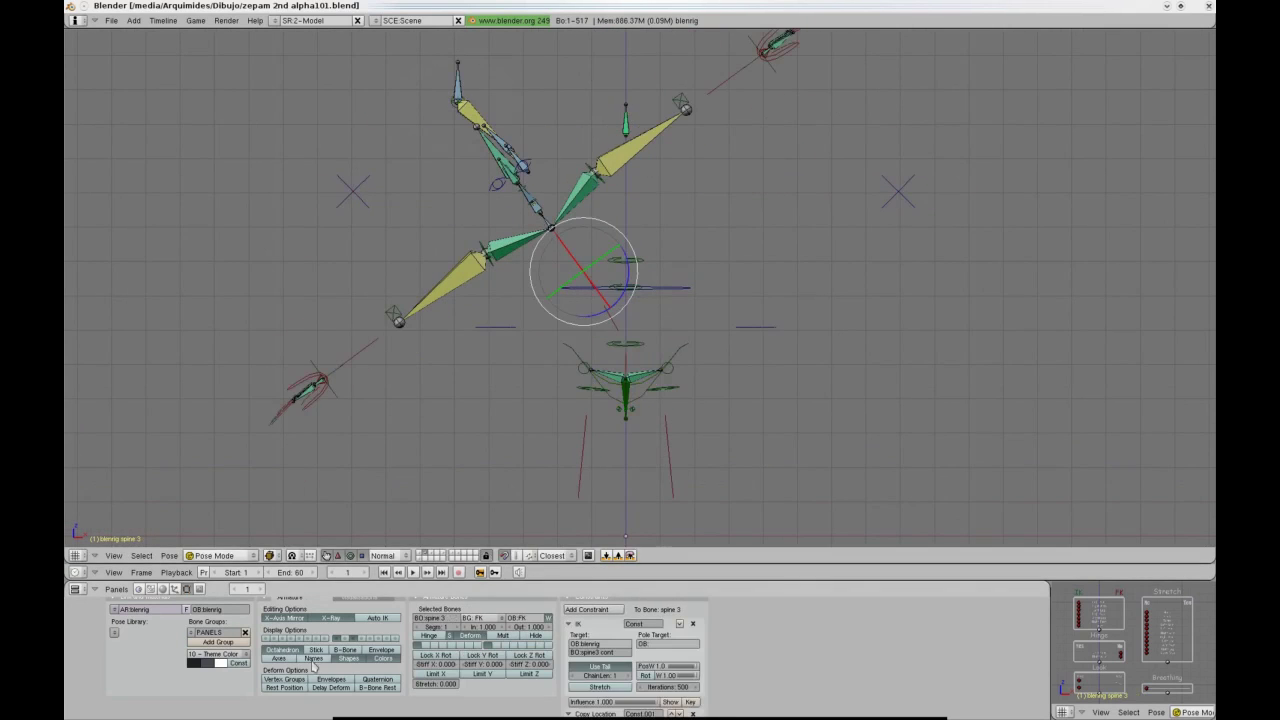
# Turn off custom bone shapes and bend the torso to the opposite side with the spine3 cont control.
pyautogui.click(347, 658)
pyautogui.rightClick(465, 81)
pyautogui.press('g')
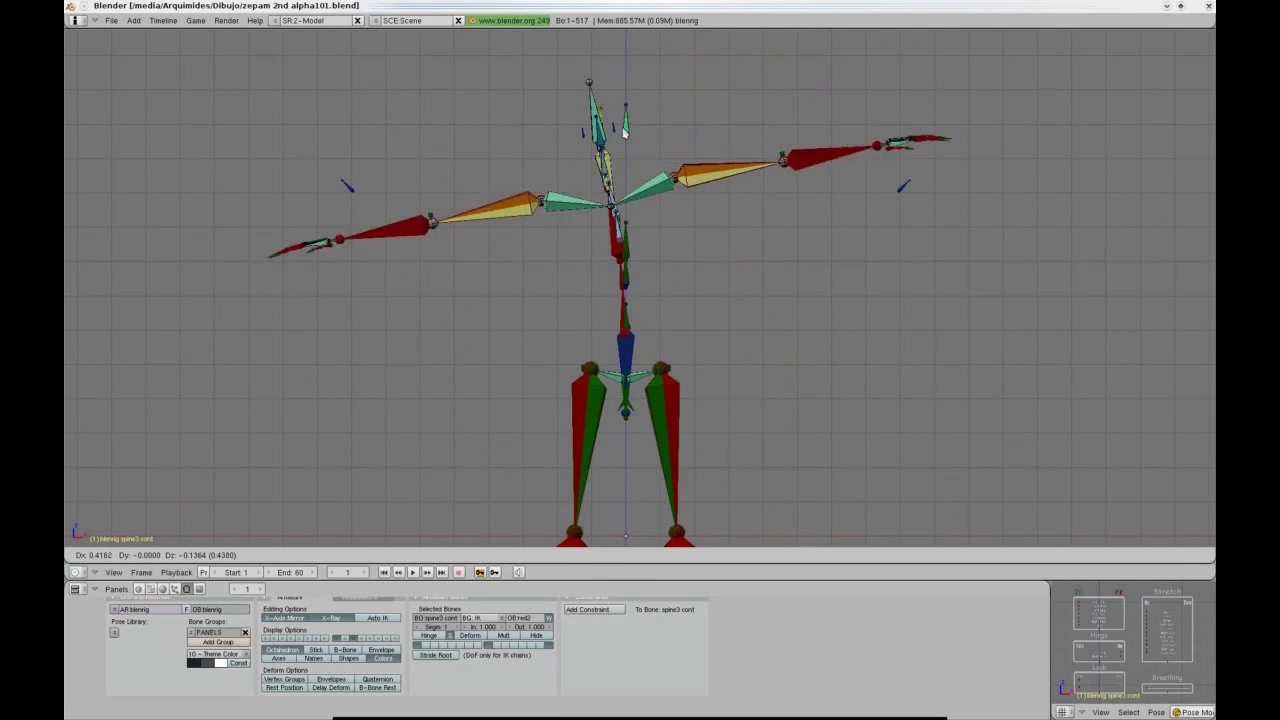
pyautogui.click(633, 412)
# Shift the hips sideways and slightly down by moving the pelv cont bone.
pyautogui.rightClick(635, 408)
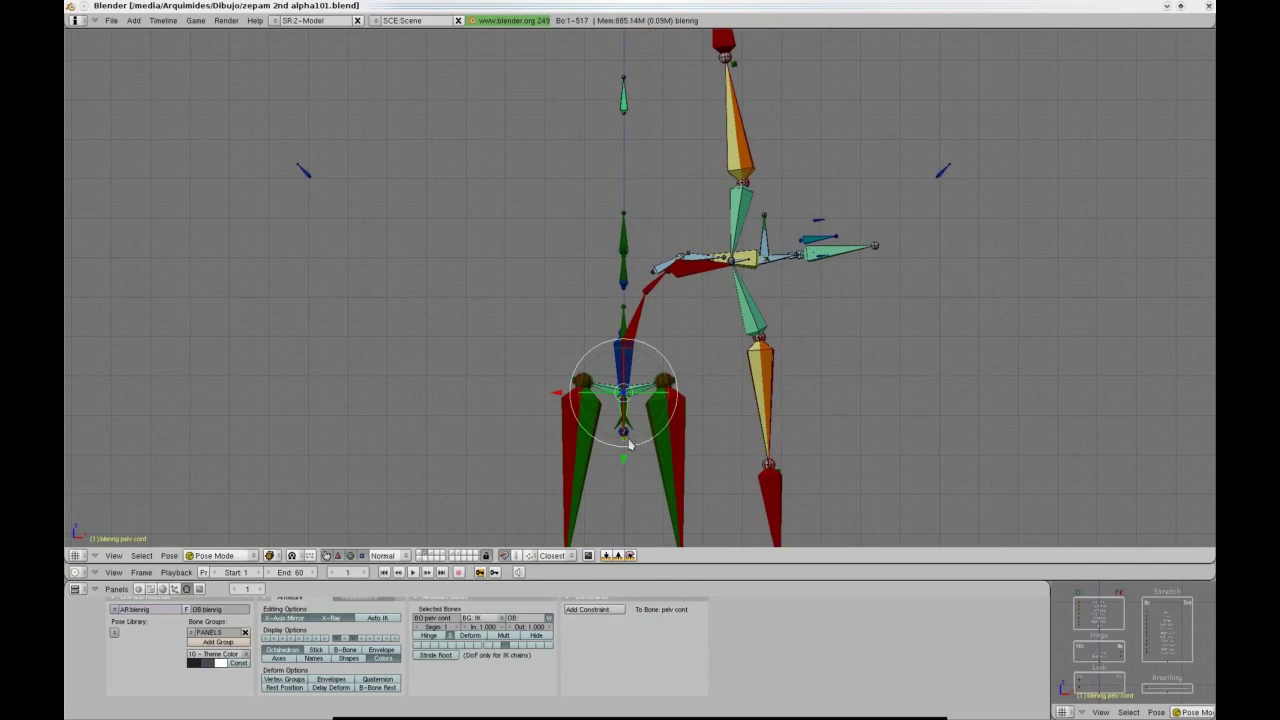
pyautogui.press('g')
pyautogui.click(679, 454)
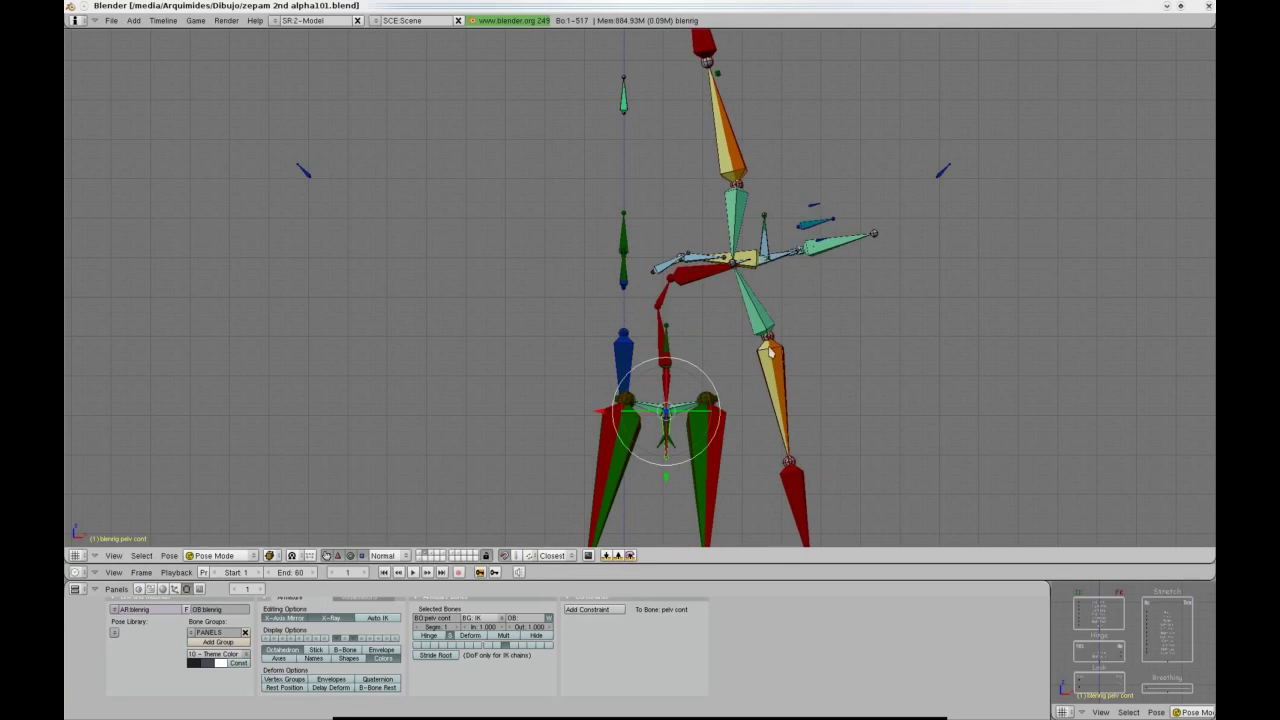
# Straighten the bare rig's torso and lean it the other way by moving the spine3 cont bone.
pyautogui.rightClick(768, 221)
pyautogui.press('g')
pyautogui.scroll(-4, 609, 266)
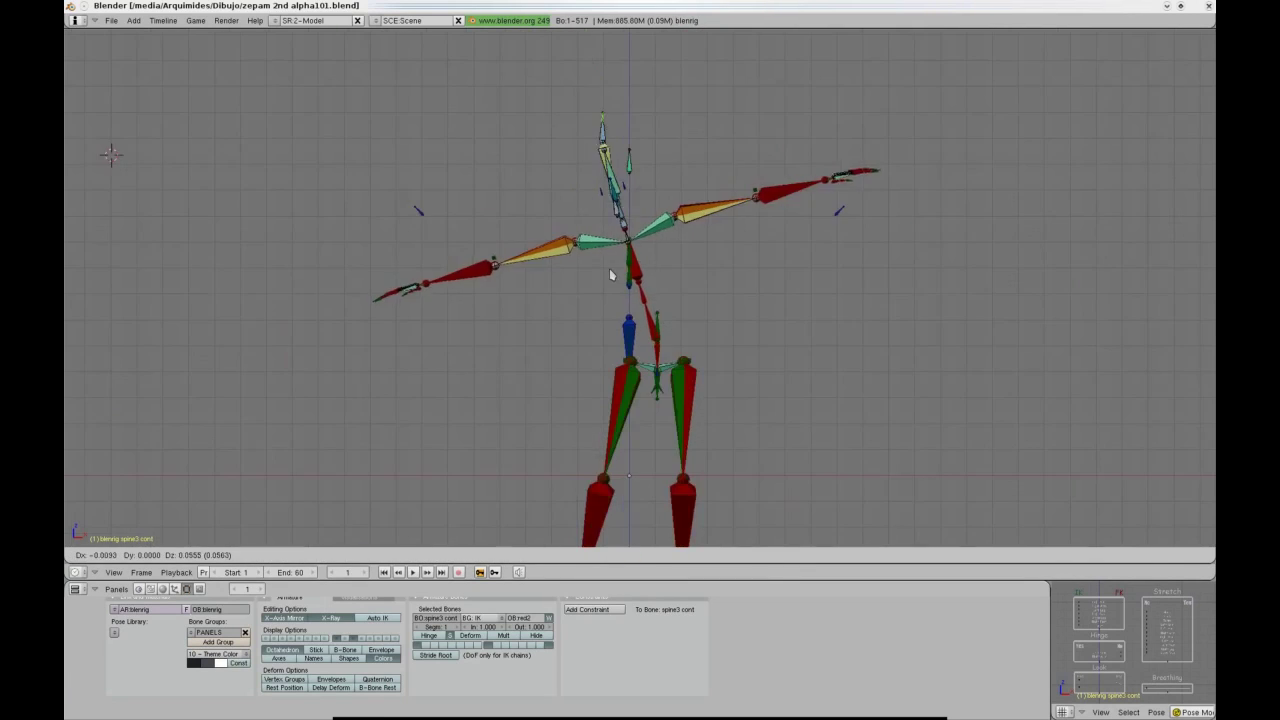
pyautogui.click(532, 245)
pyautogui.press('g')
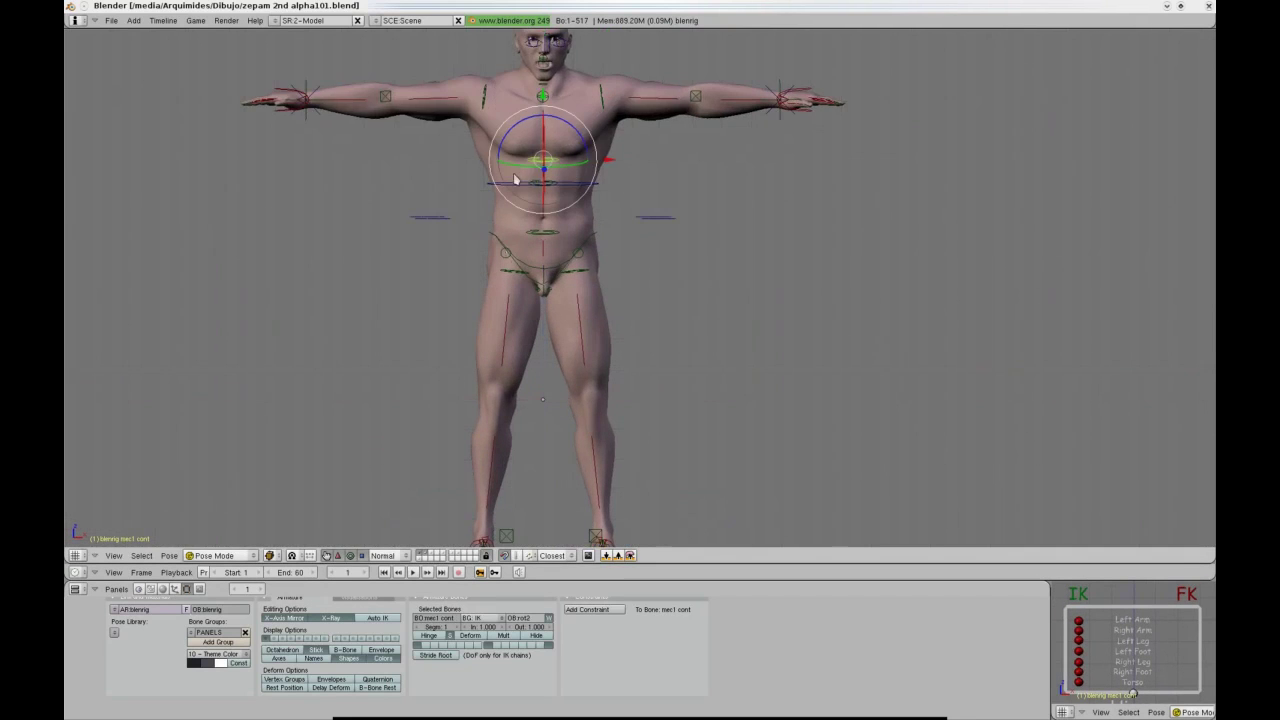
# Turn the upper body with the chest control on the skinned character and rotate the hips with pelv cont.001.
pyautogui.moveTo(514, 177); pyautogui.dragTo(518, 186)
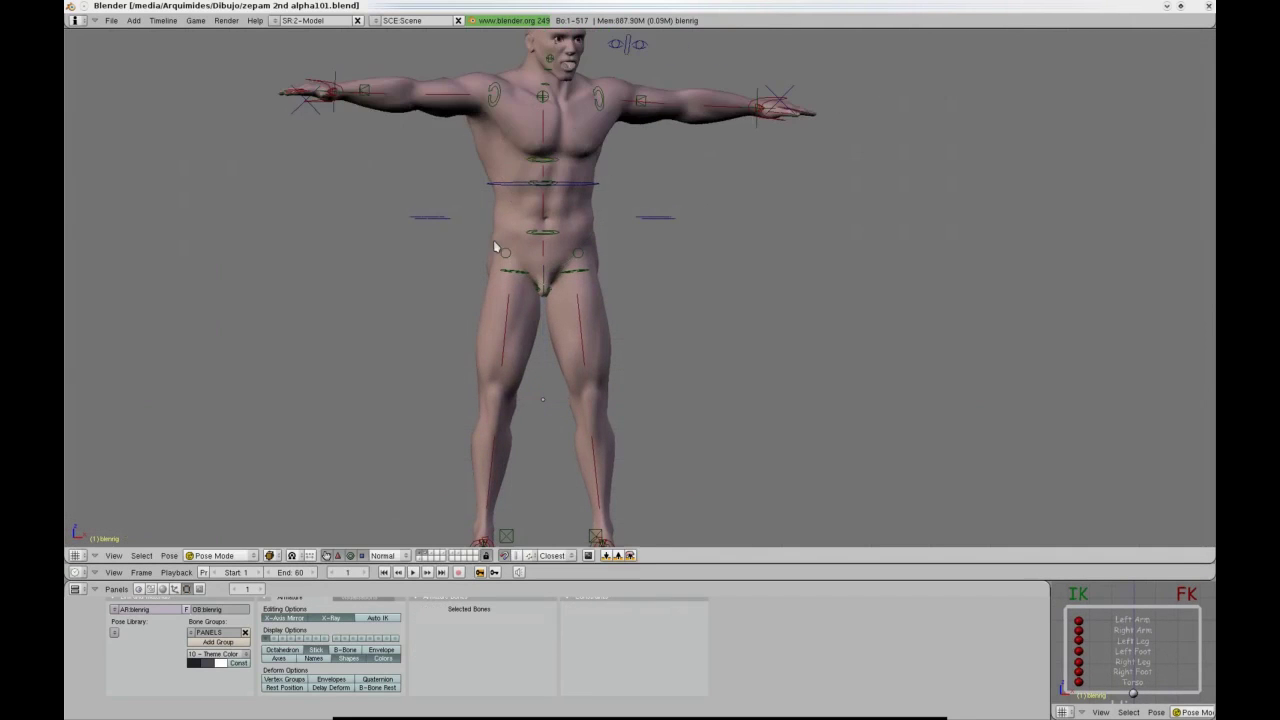
pyautogui.moveTo(500, 254)
pyautogui.mouseDown()
pyautogui.moveTo(494, 280)
pyautogui.moveTo(490, 233)
pyautogui.mouseUp()
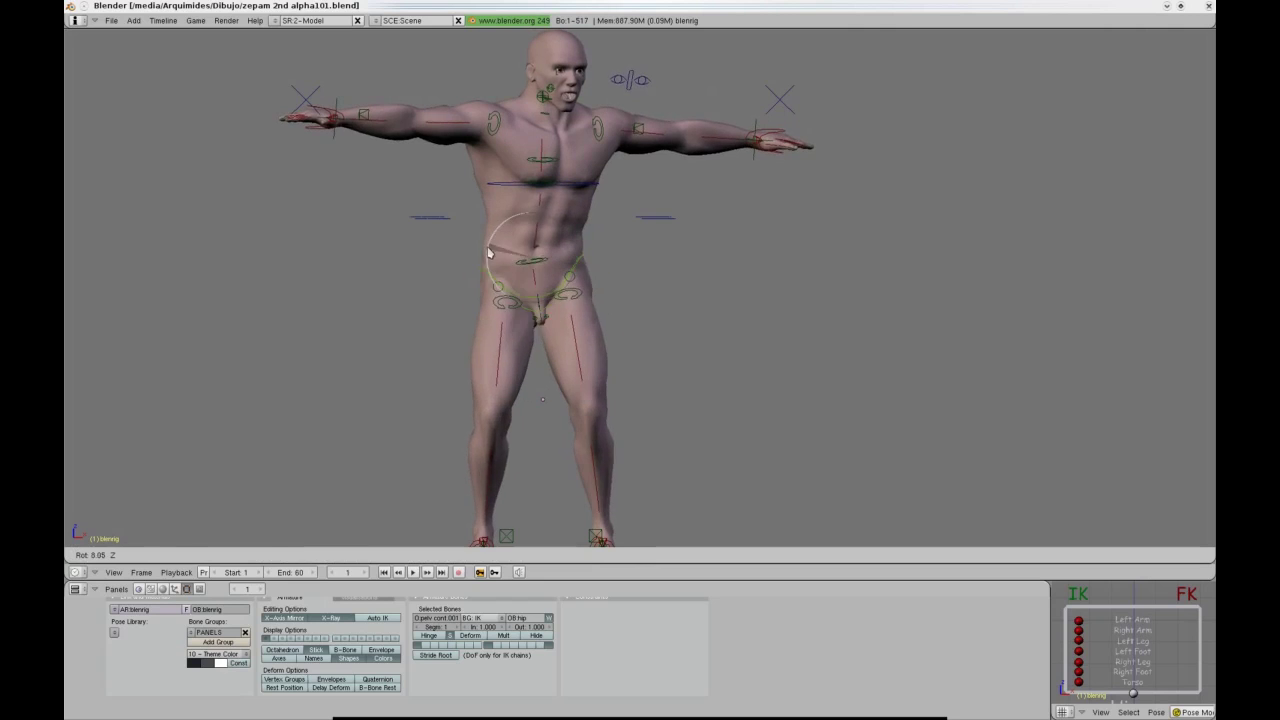
pyautogui.moveTo(575, 261); pyautogui.dragTo(574, 264)
pyautogui.moveTo(574, 264); pyautogui.dragTo(480, 331, button='middle')
pyautogui.moveTo(474, 272); pyautogui.dragTo(523, 264)
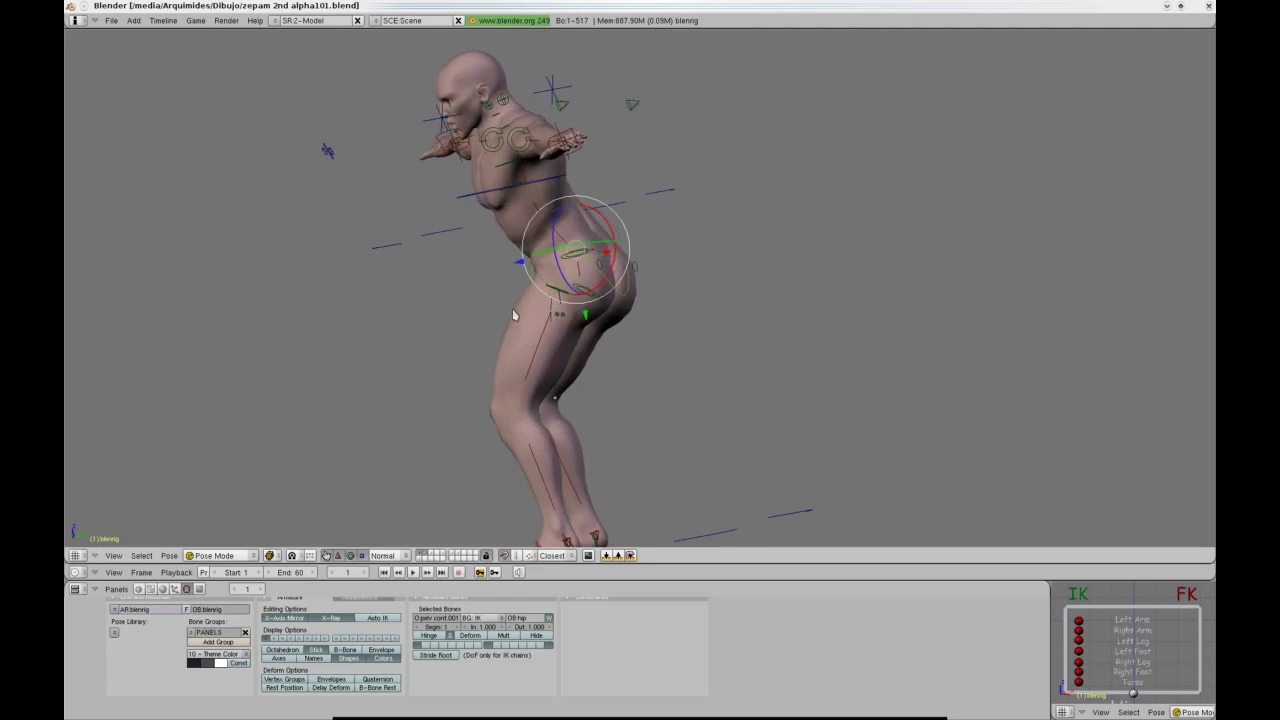
# Tilt the pelvis further from the side and rotate the upper-body control near the shoulders.
pyautogui.moveTo(514, 314); pyautogui.dragTo(548, 318, button='middle')
pyautogui.moveTo(484, 342)
pyautogui.mouseDown()
pyautogui.moveTo(497, 357)
pyautogui.moveTo(490, 345)
pyautogui.mouseUp()
pyautogui.moveTo(490, 150); pyautogui.dragTo(604, 128, button='middle')
pyautogui.rightClick(527, 164)
pyautogui.moveTo(527, 164); pyautogui.dragTo(602, 142)
pyautogui.press('KP_1')
pyautogui.moveTo(598, 205); pyautogui.dragTo(605, 293, button='middle')
pyautogui.scroll(-3, 620, 274)
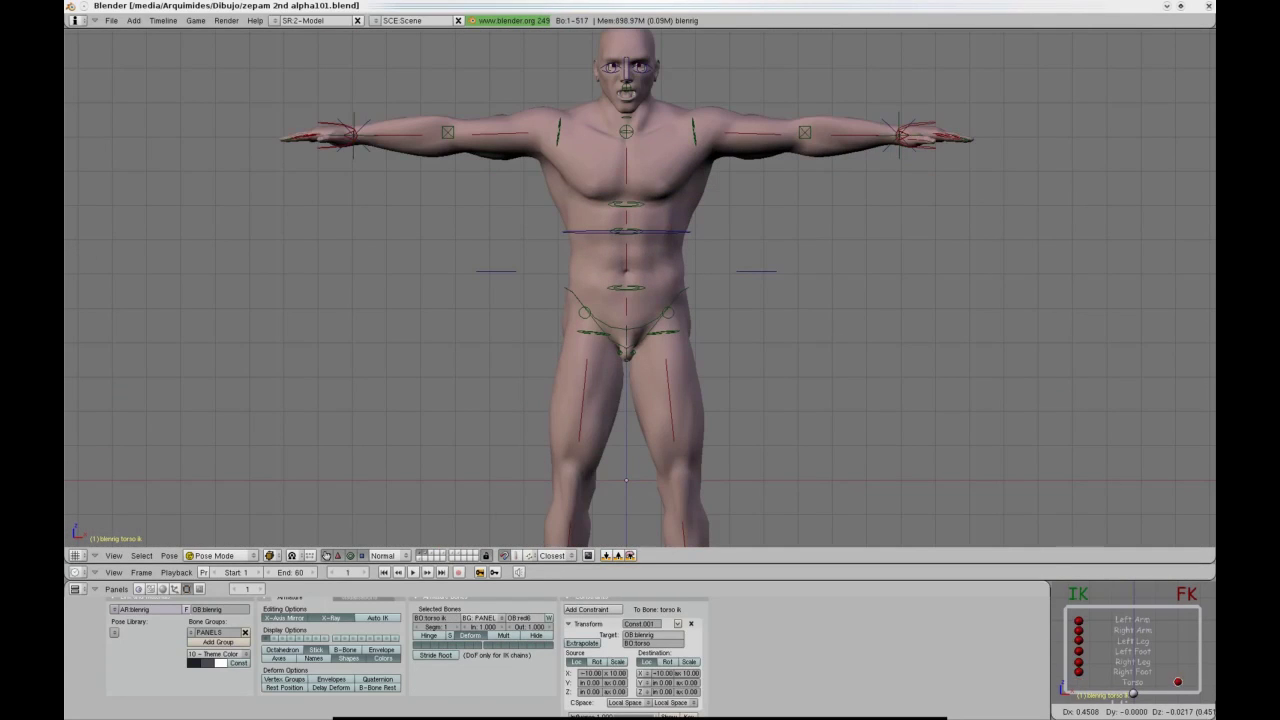
# Switch the torso from IK to FK and rotate the spine 3 bone.
pyautogui.moveTo(1178, 682); pyautogui.dragTo(1189, 682)
pyautogui.rightClick(628, 204)
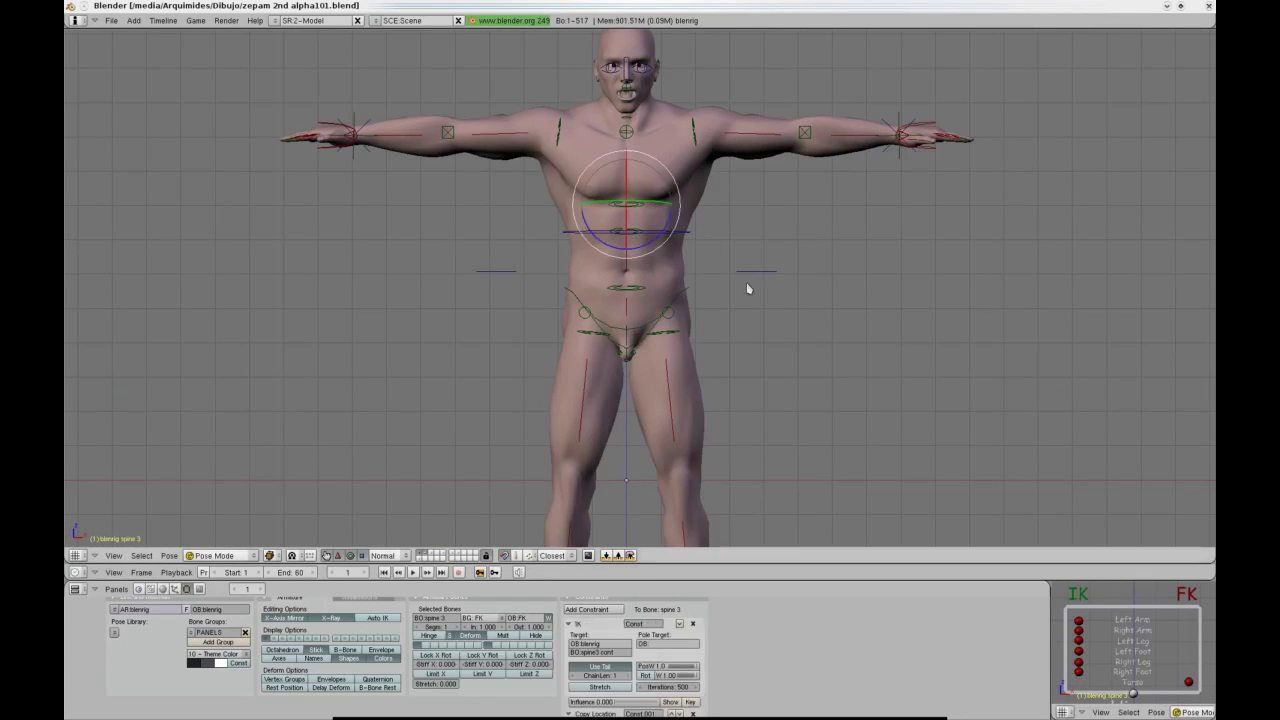
pyautogui.moveTo(746, 282); pyautogui.dragTo(718, 258, button='middle')
pyautogui.moveTo(606, 200); pyautogui.dragTo(622, 150)
# Twist the lower torso by rotating the spine1 bone around its Y axis.
pyautogui.rightClick(598, 298)
pyautogui.rightClick(607, 240)
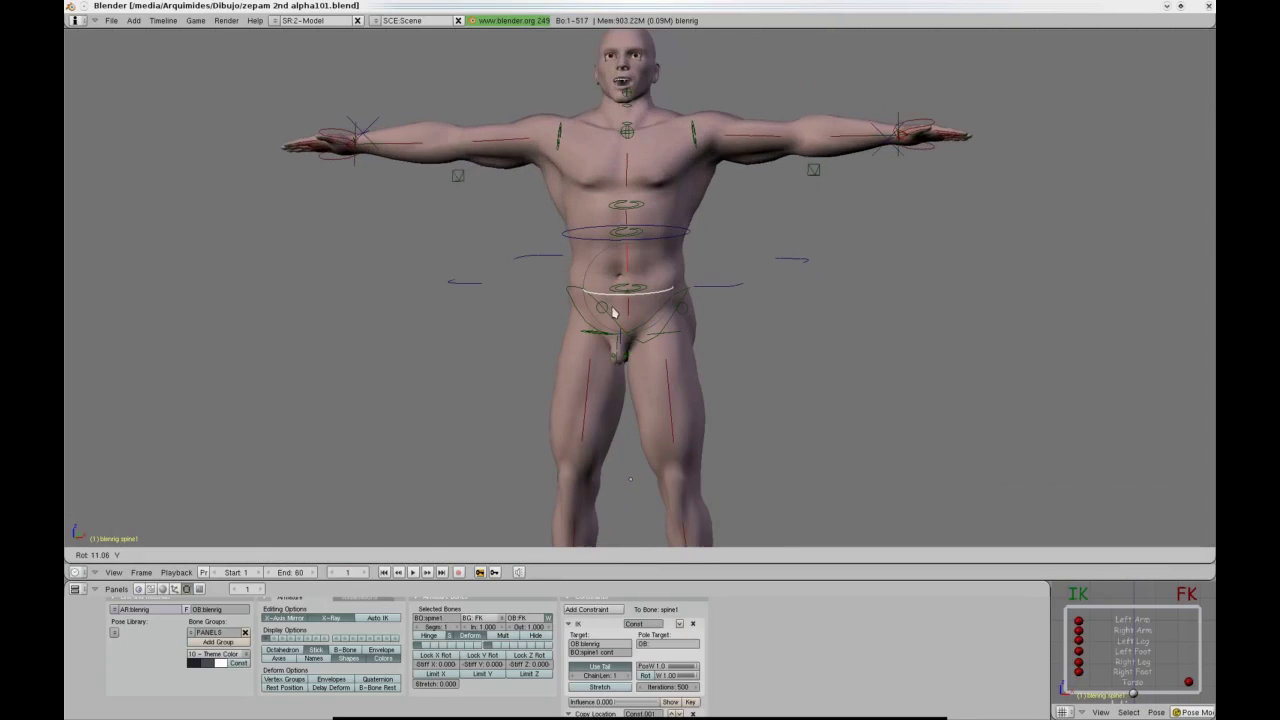
pyautogui.press('r')
pyautogui.moveTo(563, 251); pyautogui.dragTo(562, 253)
# Bend the torso forward by rotating the FK spine bones and check the deformation from behind.
pyautogui.moveTo(690, 292); pyautogui.dragTo(738, 222, button='middle')
pyautogui.rightClick(650, 215)
pyautogui.moveTo(655, 185); pyautogui.dragTo(638, 250)
pyautogui.moveTo(620, 262); pyautogui.dragTo(670, 319, button='middle')
pyautogui.rightClick(670, 319)
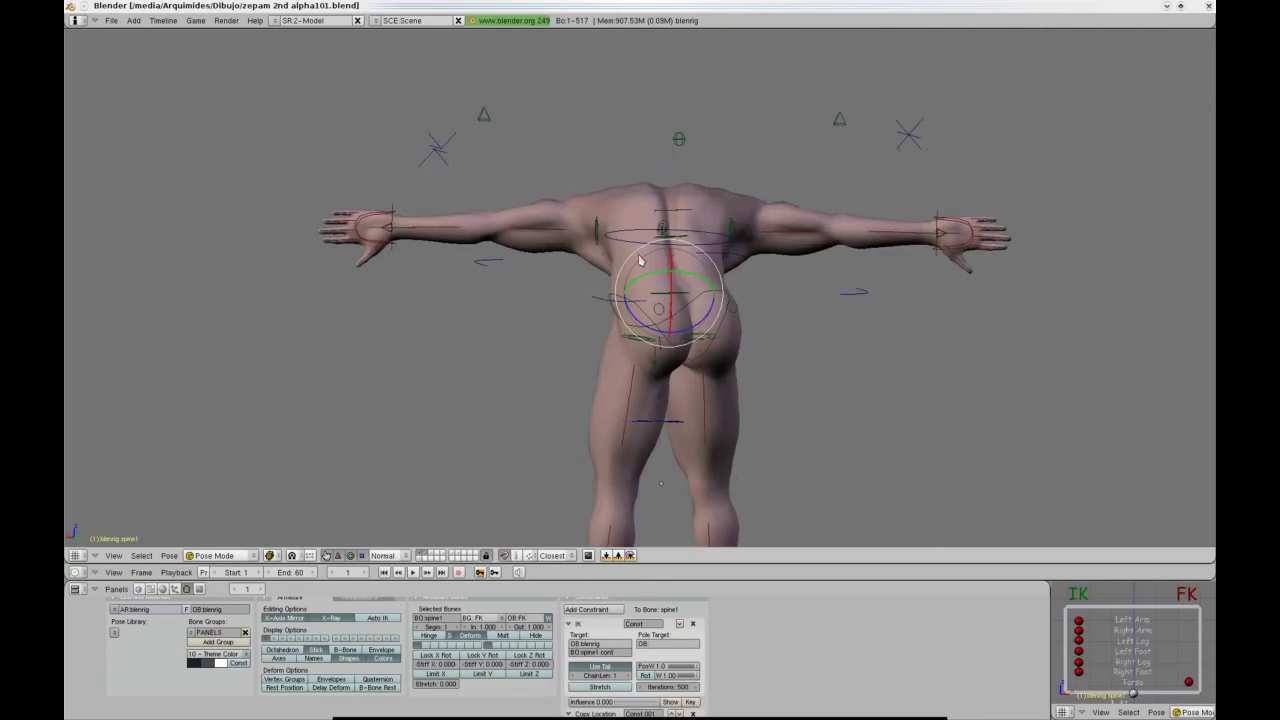
# Bend the torso sideways with spine3 cont in IK and shift the pelvis with pelv cont.001.
pyautogui.keyDown('shift'); pyautogui.moveTo(461, 207); pyautogui.dragTo(427, 173, button='middle'); pyautogui.keyUp('shift')
pyautogui.keyDown('ctrl'); pyautogui.moveTo(427, 173); pyautogui.dragTo(360, 136, button='middle'); pyautogui.keyUp('ctrl')
pyautogui.press('a')
pyautogui.rightClick(611, 133)
pyautogui.press('g')
pyautogui.click(708, 151)
pyautogui.rightClick(590, 265)
pyautogui.press('g')
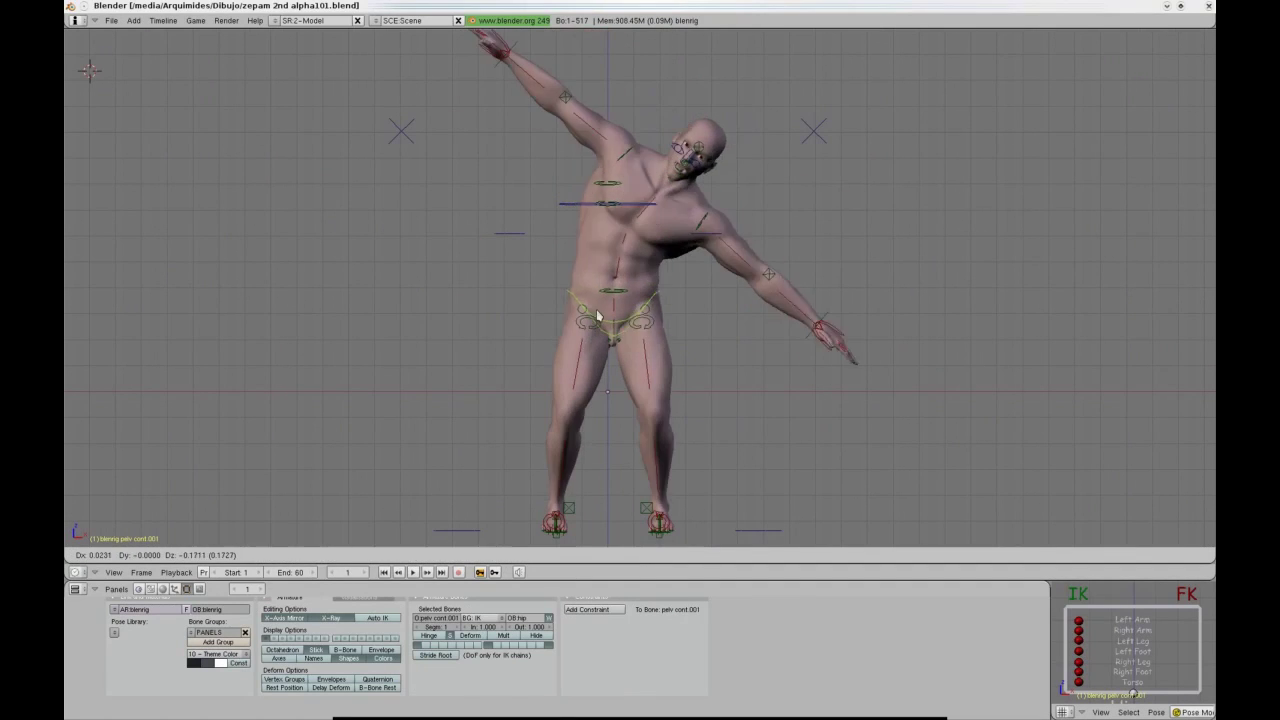
pyautogui.click(624, 298)
# Swing the torso to the opposite side with spine3 cont and shift the hips across with pelv cont.001.
pyautogui.rightClick(698, 148)
pyautogui.press('g')
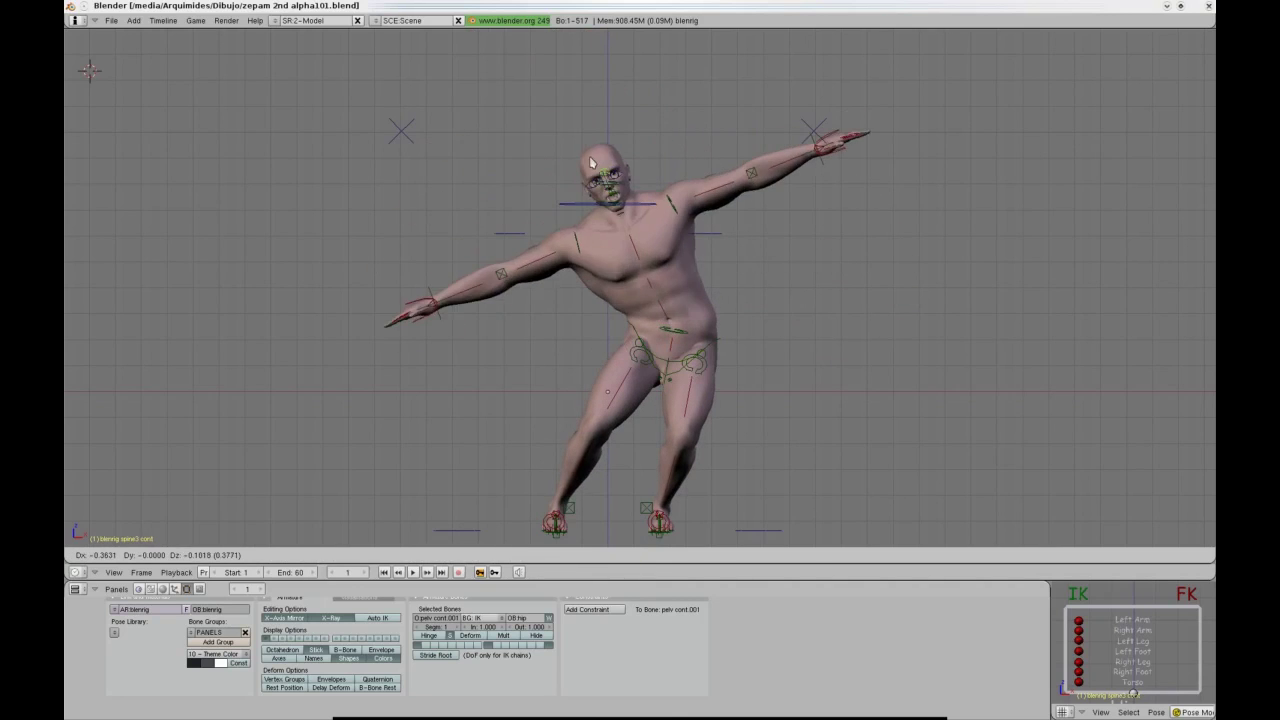
pyautogui.rightClick(592, 162)
pyautogui.press('g')
pyautogui.click(578, 152)
pyautogui.rightClick(630, 326)
pyautogui.press('g')
pyautogui.click(508, 325)
# Lean the torso further outward by moving spine3 cont past the shifted hips.
pyautogui.rightClick(645, 155)
pyautogui.rightClick(645, 148)
pyautogui.press('g')
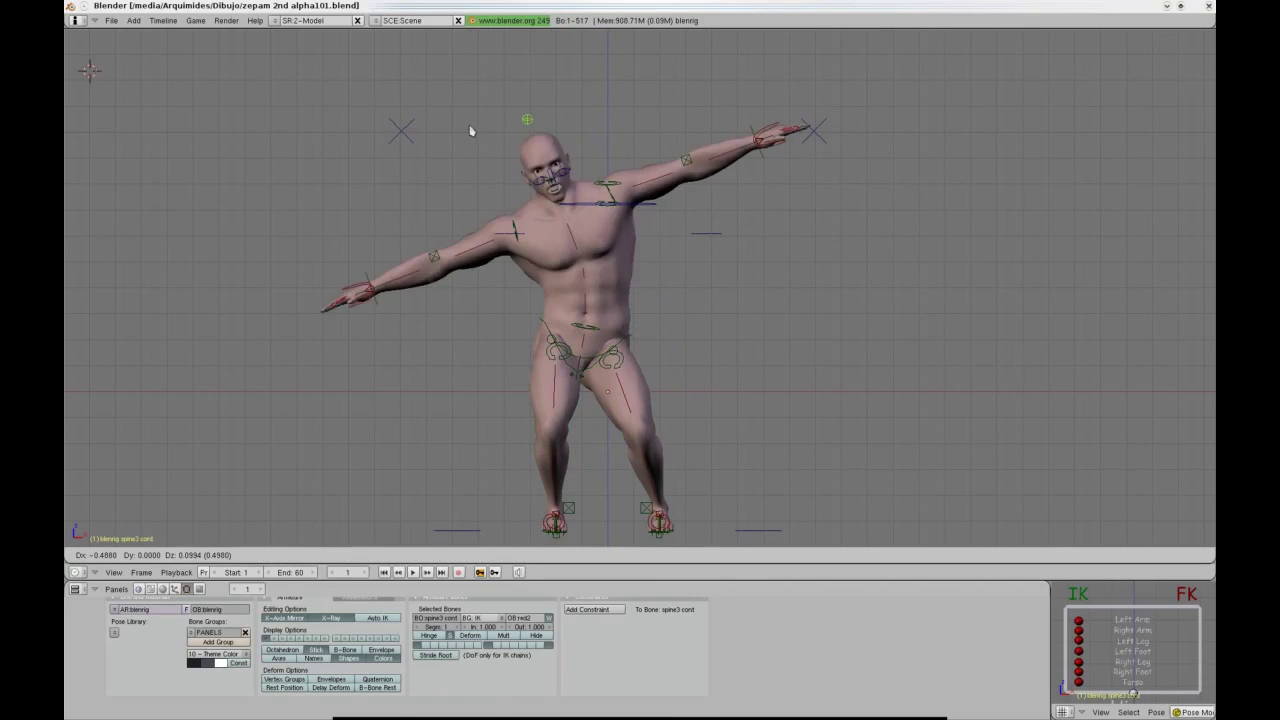
pyautogui.click(382, 142)
# Clear the control offsets, bend the torso forward in side view and lower the pelvis with pelv cont.001.
pyautogui.keyDown('ctrl'); pyautogui.moveTo(660, 240); pyautogui.dragTo(645, 330, button='middle'); pyautogui.keyUp('ctrl')
pyautogui.hotkey('alt', 'g')
pyautogui.press('KP_1')
pyautogui.press('KP_3')
pyautogui.keyDown('shift'); pyautogui.moveTo(590, 132); pyautogui.dragTo(613, 161, button='middle'); pyautogui.keyUp('shift')
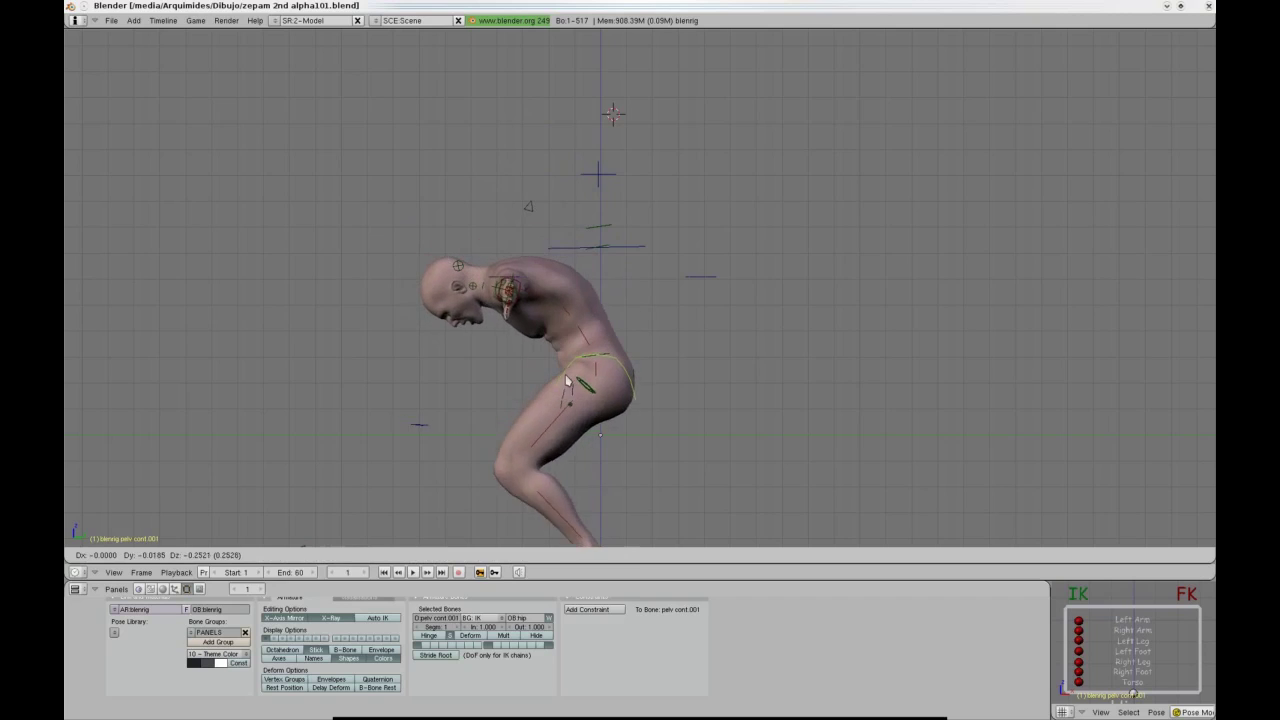
pyautogui.click(567, 376)
pyautogui.keyDown('shift'); pyautogui.moveTo(567, 376); pyautogui.dragTo(601, 303, button='middle'); pyautogui.keyUp('shift')
# Arch the torso backward with spine3 cont in side view and reposition the pelvis with pelv cont.001.
pyautogui.press('g')
pyautogui.click(752, 341)
pyautogui.rightClick(538, 225)
pyautogui.press('g')
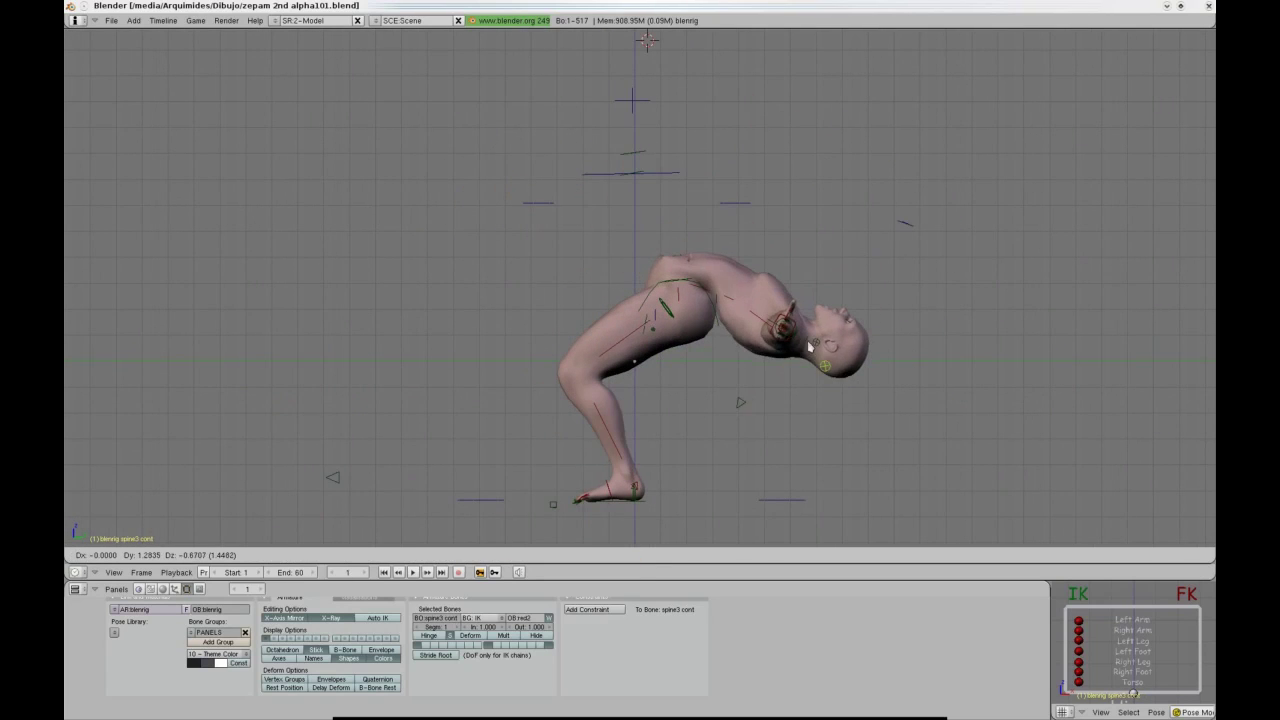
pyautogui.click(634, 221)
pyautogui.press('g')
pyautogui.click(595, 279)
pyautogui.moveTo(590, 283); pyautogui.dragTo(500, 308, button='middle')
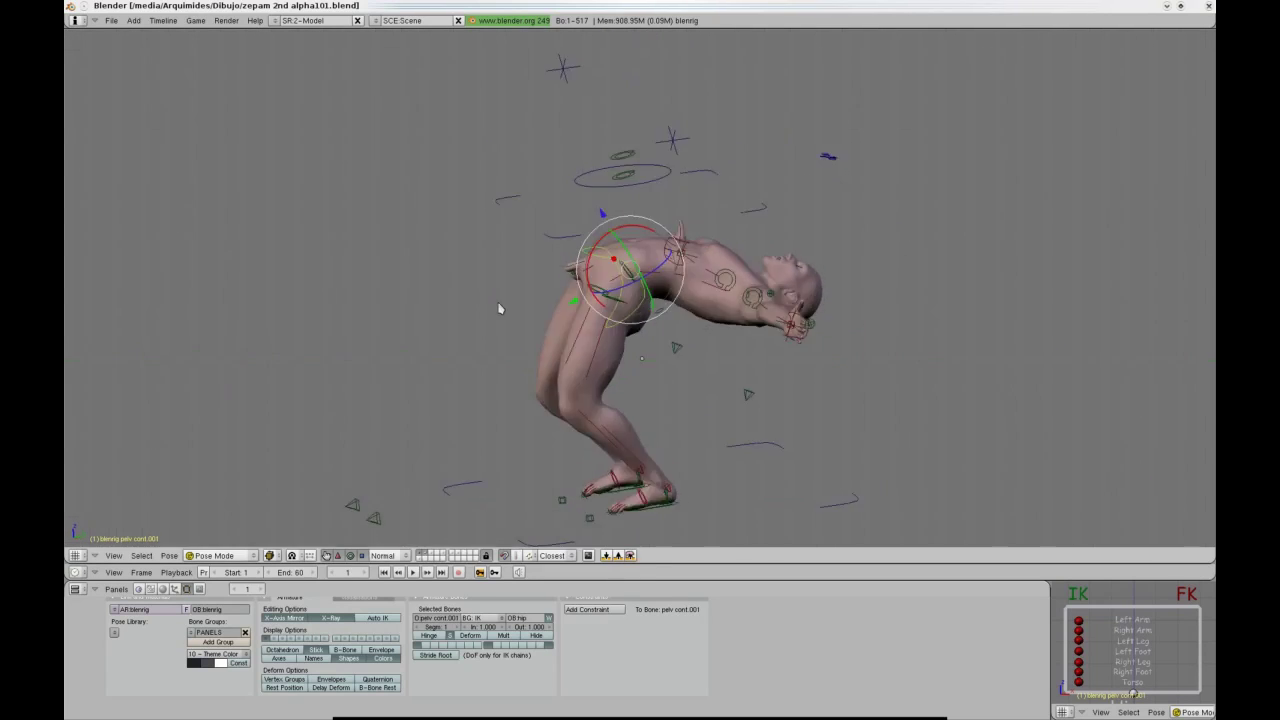
# Rotate the character's head with the neck control cuello3 cont.
pyautogui.press('KP_1')
pyautogui.scroll(-3, 748, 361)
pyautogui.press('a')
pyautogui.keyDown('shift'); pyautogui.moveTo(617, 367); pyautogui.dragTo(621, 465, button='middle'); pyautogui.keyUp('shift')
pyautogui.scroll(9, 620, 400)
pyautogui.moveTo(650, 260); pyautogui.dragTo(560, 240, button='middle')
pyautogui.rightClick(600, 218)
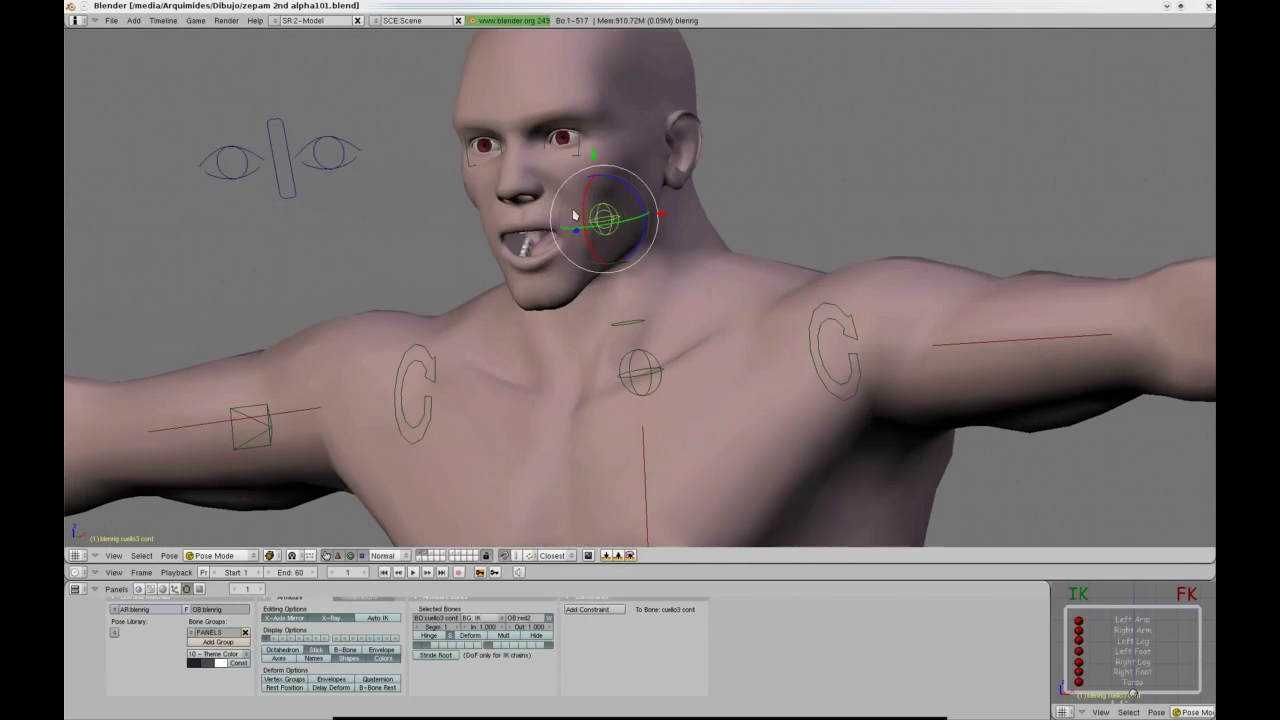
pyautogui.moveTo(587, 205); pyautogui.dragTo(587, 189)
# Push the head forward and pull it back by moving cuello3 cont while viewing from the side.
pyautogui.moveTo(590, 192); pyautogui.dragTo(505, 225, button='middle')
pyautogui.press('g')
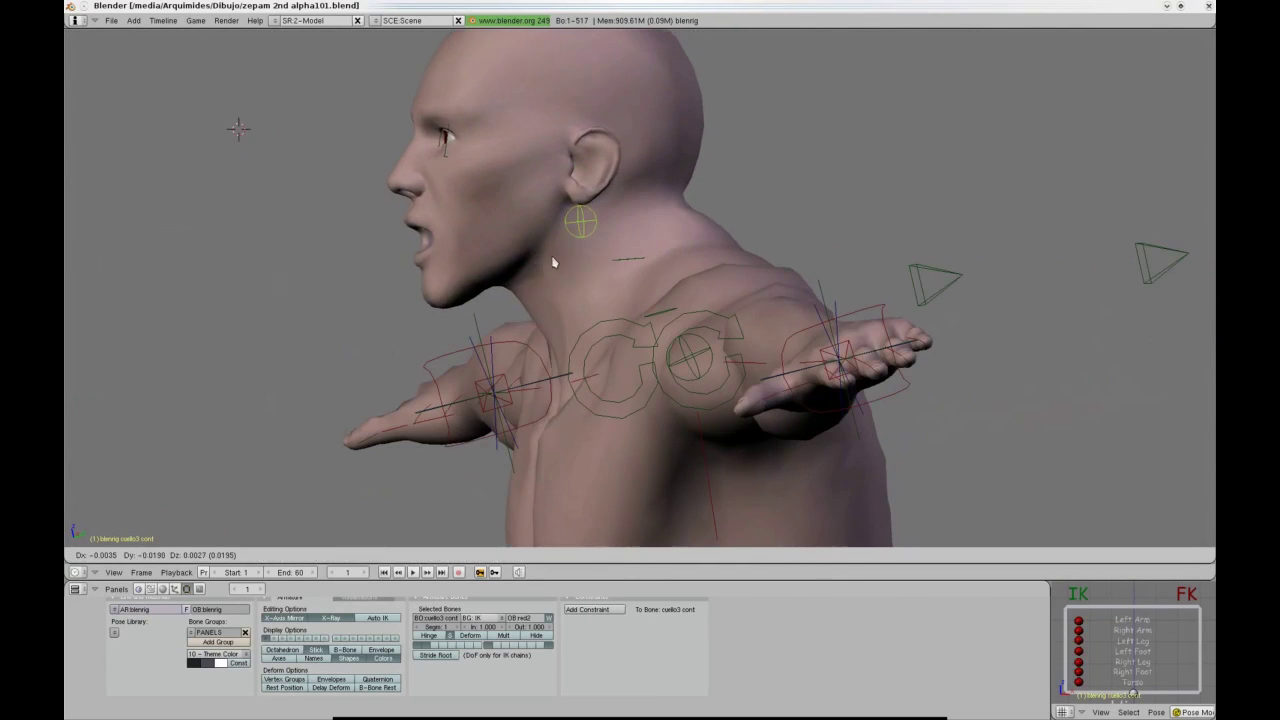
pyautogui.click(503, 295)
pyautogui.press('g')
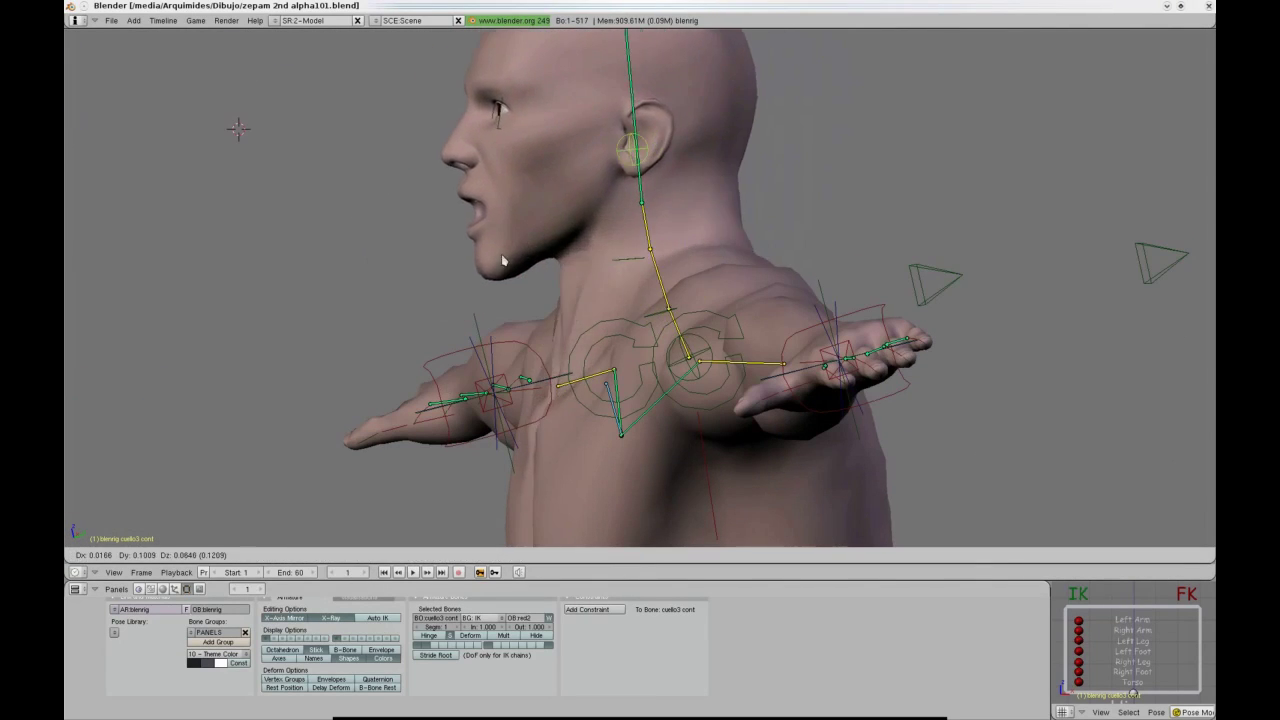
pyautogui.click(507, 258)
# Turn and tilt the head by rotating cuello3 cont with the neck bones shown.
pyautogui.moveTo(505, 257); pyautogui.dragTo(600, 235, button='middle')
pyautogui.moveTo(600, 201); pyautogui.dragTo(565, 240)
pyautogui.moveTo(563, 268); pyautogui.dragTo(584, 279, button='middle')
pyautogui.scroll(-5, 585, 278)
pyautogui.moveTo(585, 291); pyautogui.dragTo(577, 262)
pyautogui.scroll(-2, 577, 262)
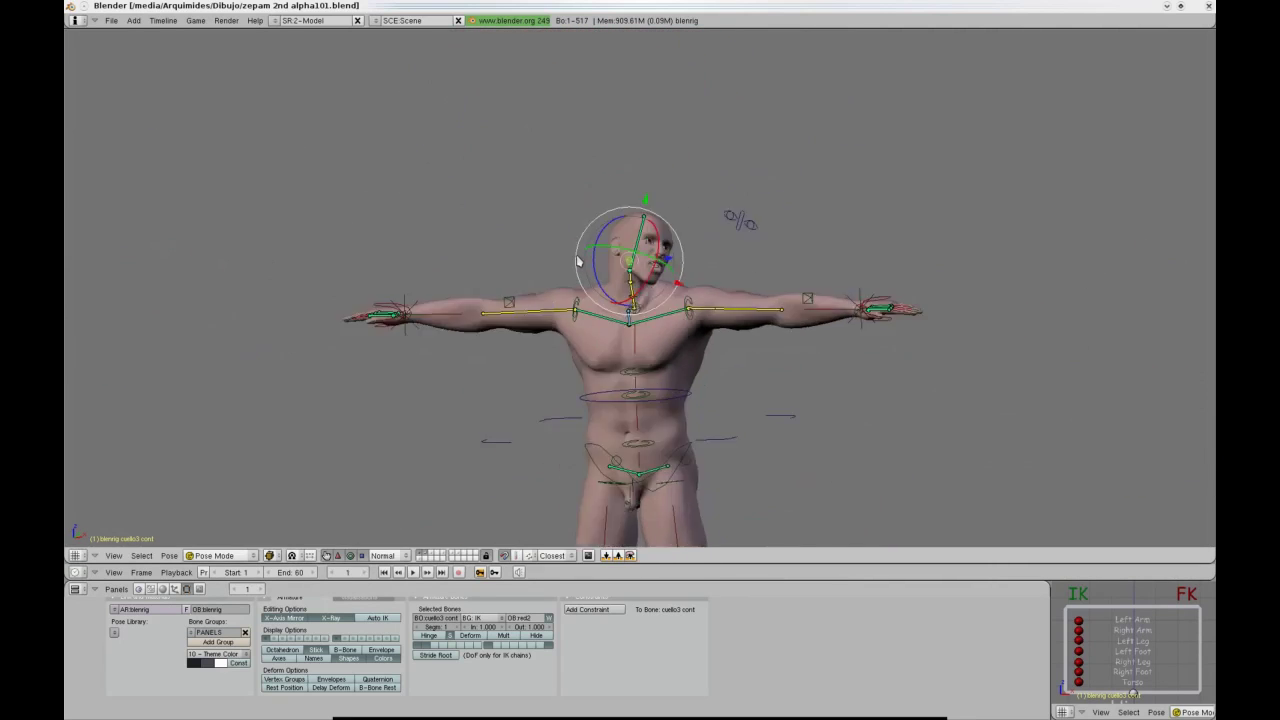
# Lower the right arm with the forearm ik right control and reposition the elbow control codo right.
pyautogui.press('KP_1')
pyautogui.scroll(-2, 577, 281)
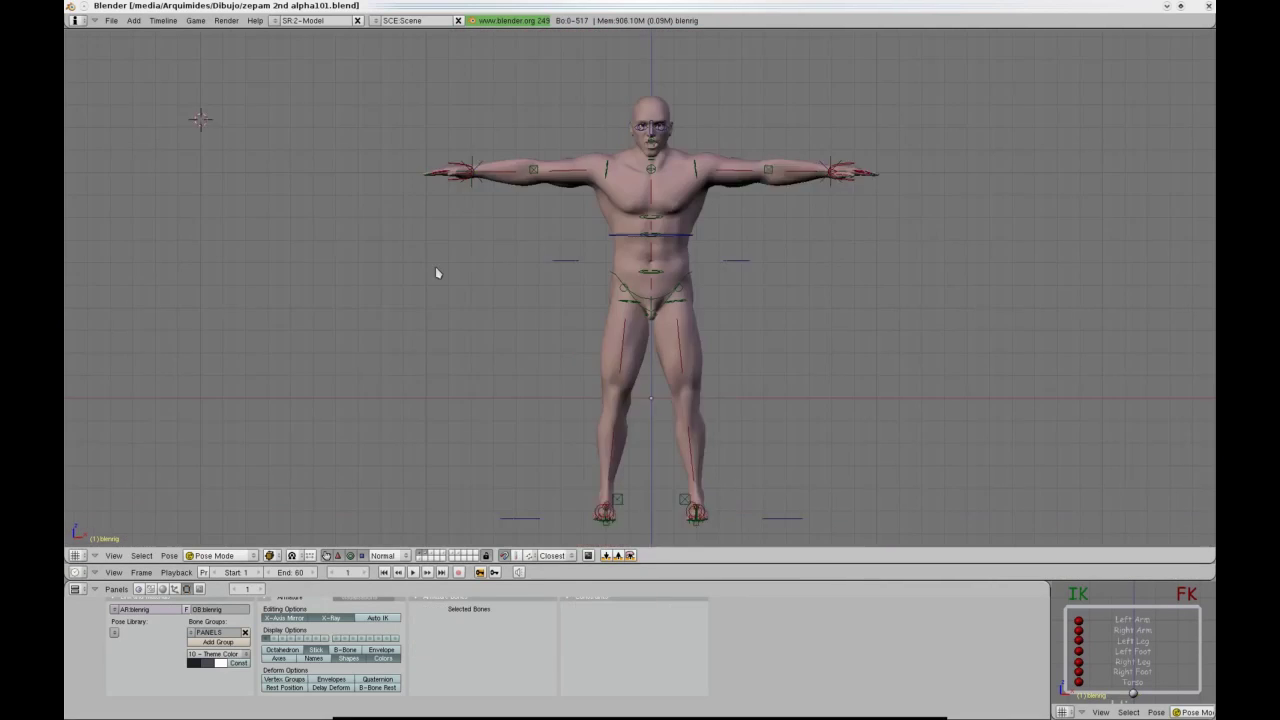
pyautogui.keyDown('shift'); pyautogui.moveTo(437, 272); pyautogui.dragTo(440, 330, button='middle'); pyautogui.keyUp('shift')
pyautogui.scroll(3, 437, 300)
pyautogui.rightClick(355, 224)
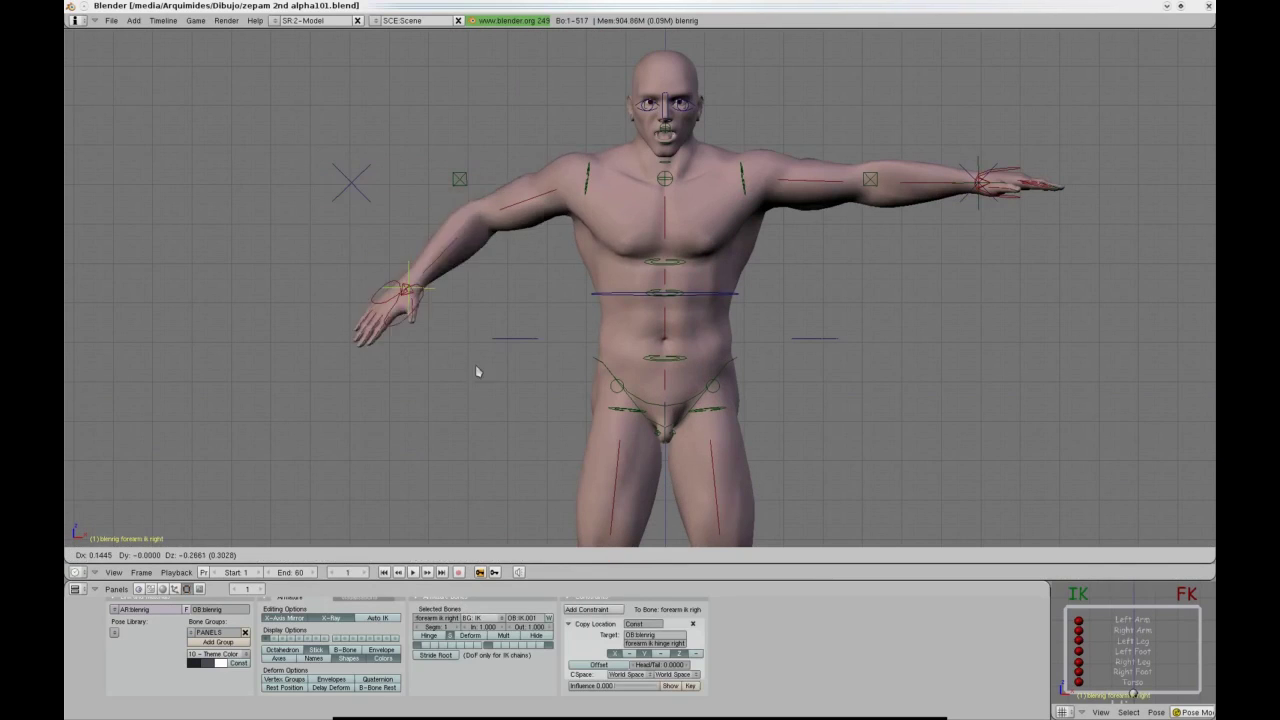
pyautogui.click(585, 272)
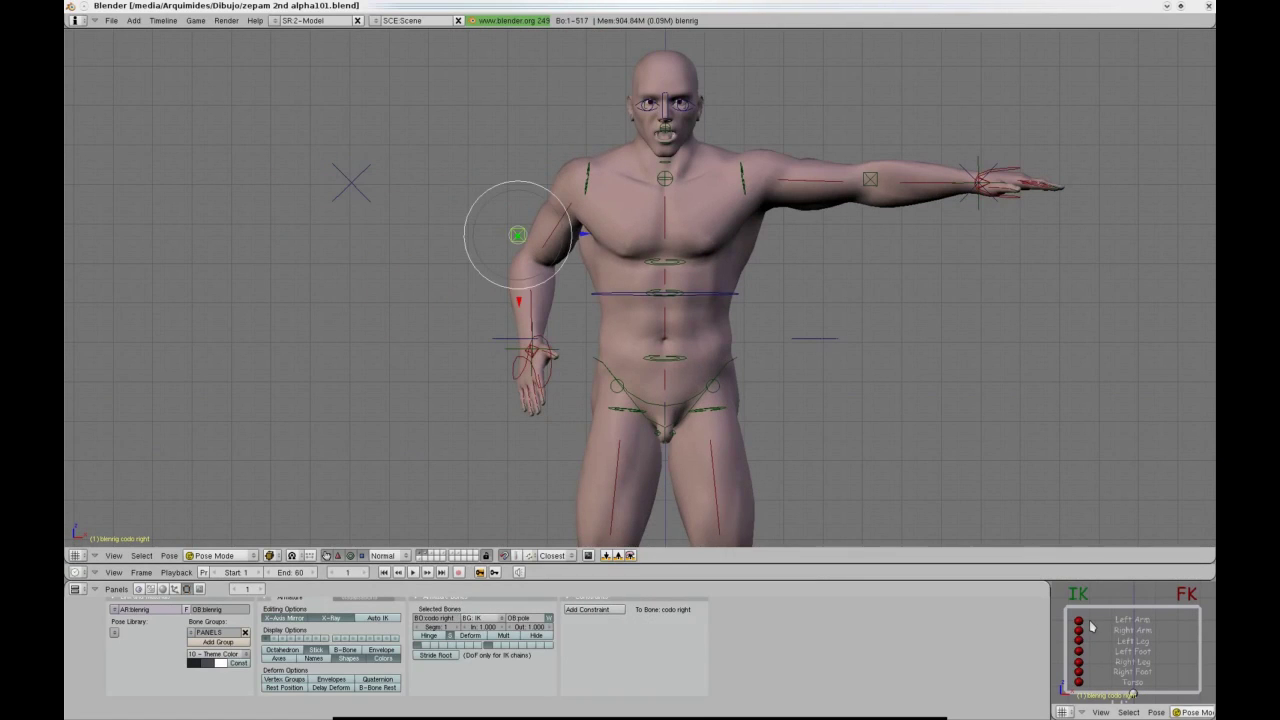
# Switch the left arm to FK and bend it by rotating the upper arm and forearm.
pyautogui.rightClick(843, 184)
pyautogui.moveTo(703, 192); pyautogui.dragTo(786, 260)
pyautogui.moveTo(800, 275); pyautogui.dragTo(750, 295, button='middle')
pyautogui.rightClick(788, 348)
pyautogui.click(729, 306)
# Lift the left foot by moving the planta left control.
pyautogui.scroll(-2, 729, 306)
pyautogui.rightClick(660, 500)
pyautogui.press('g')
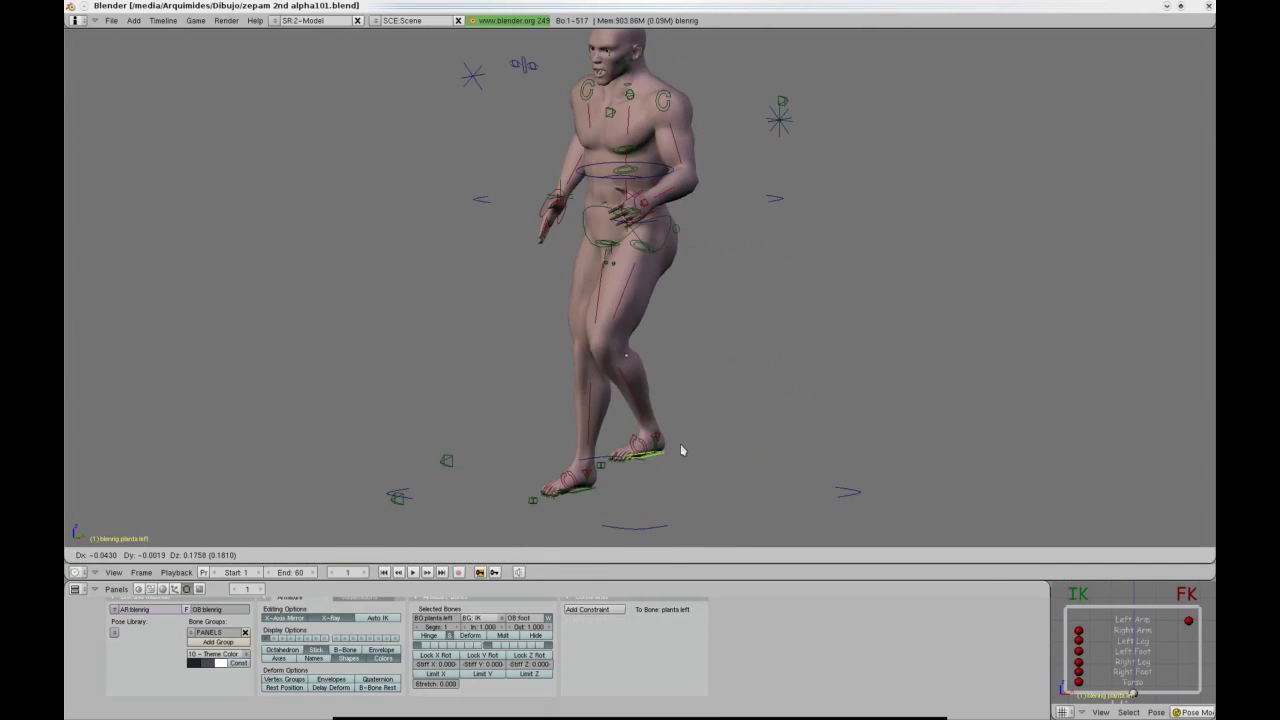
# Switch the right leg and foot to FK and rotate the right thigh.
pyautogui.rightClick(1080, 664)
pyautogui.press('g')
pyautogui.rightClick(590, 415)
pyautogui.moveTo(590, 415); pyautogui.dragTo(615, 290, button='middle')
pyautogui.rightClick(615, 285)
pyautogui.moveTo(631, 280); pyautogui.dragTo(460, 330)
# Bend the right knee by rotating the shin bone panto right around its X axis.
pyautogui.rightClick(451, 337)
pyautogui.moveTo(451, 337); pyautogui.dragTo(492, 340, button='middle')
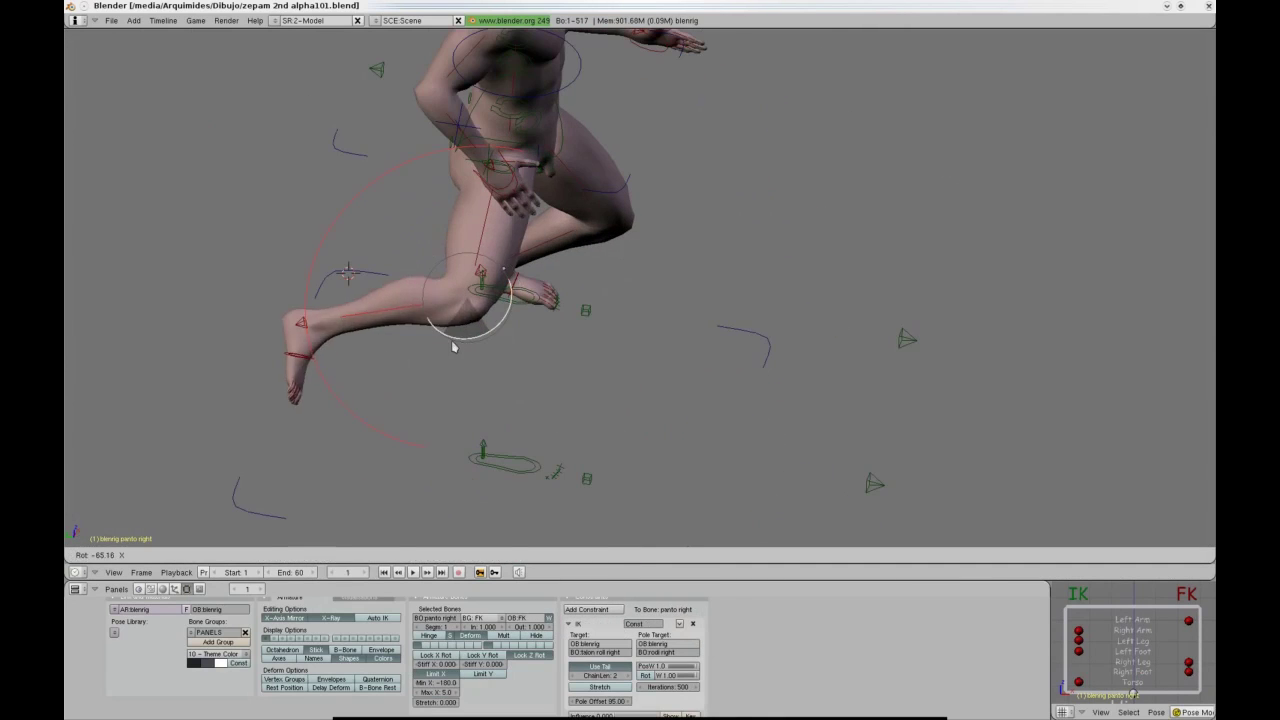
pyautogui.moveTo(518, 325); pyautogui.dragTo(515, 325)
# Bend the left hand upward at the wrist with its hand control.
pyautogui.press('KP_1')
pyautogui.keyDown('shift'); pyautogui.moveTo(430, 281); pyautogui.dragTo(409, 358, button='middle'); pyautogui.keyUp('shift')
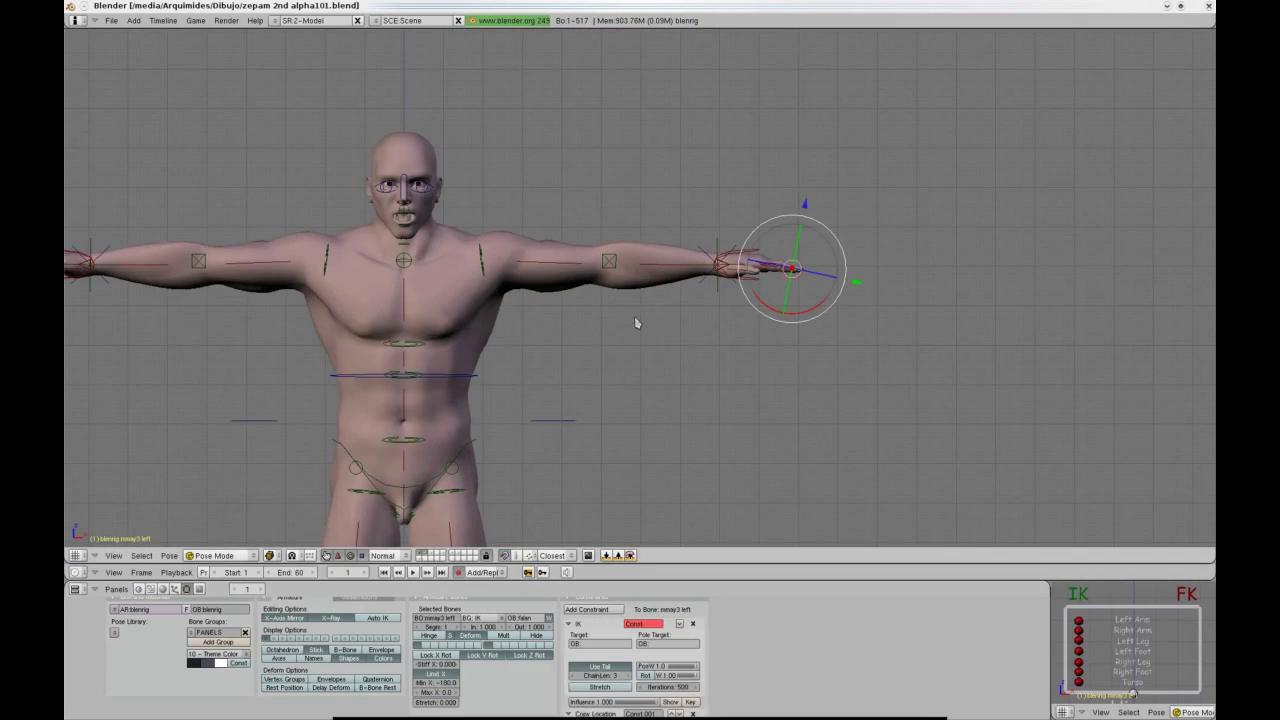
pyautogui.keyDown('shift'); pyautogui.moveTo(634, 316); pyautogui.dragTo(528, 356, button='middle'); pyautogui.keyUp('shift')
pyautogui.scroll(8, 540, 358)
pyautogui.rightClick(555, 365)
pyautogui.moveTo(566, 357); pyautogui.dragTo(532, 279)
# Curl the left hand's little finger and index finger by moving their tip bones.
pyautogui.moveTo(532, 279); pyautogui.dragTo(506, 195, button='middle')
pyautogui.rightClick(471, 164)
pyautogui.click(597, 238)
pyautogui.moveTo(597, 238)
pyautogui.mouseDown(button='middle')
pyautogui.moveTo(432, 246)
pyautogui.moveTo(720, 200)
pyautogui.moveTo(648, 271)
pyautogui.moveTo(605, 226)
pyautogui.mouseUp(button='middle')
pyautogui.rightClick(729, 194)
pyautogui.press('g')
pyautogui.rightClick(716, 254)
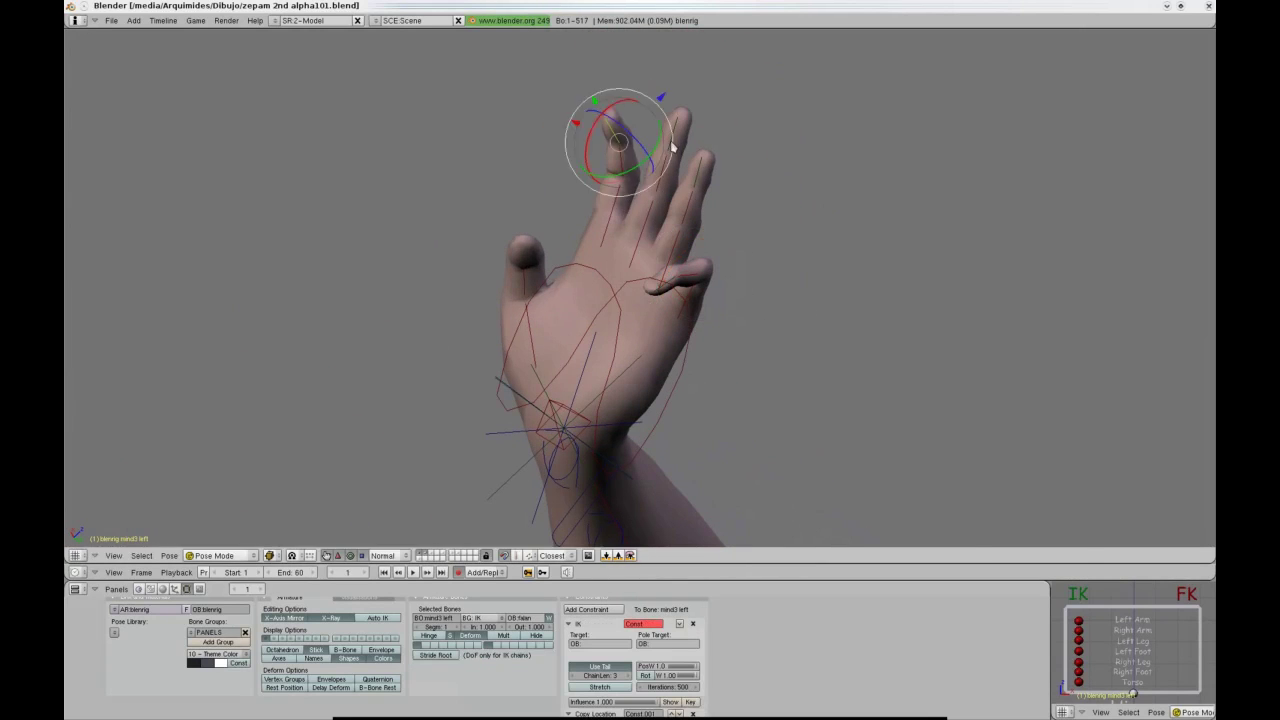
pyautogui.click(668, 168)
# Curl another finger of the left hand by moving its tip bone.
pyautogui.moveTo(668, 168); pyautogui.dragTo(690, 210, button='middle')
pyautogui.rightClick(690, 210)
pyautogui.press('g')
pyautogui.click(563, 309)
pyautogui.moveTo(563, 309); pyautogui.dragTo(580, 245, button='middle')
pyautogui.rightClick(575, 240)
# Rotate the base bone mmay1 left to bend the left middle finger at its knuckle.
pyautogui.moveTo(620, 290); pyautogui.dragTo(548, 184, button='middle')
pyautogui.rightClick(548, 184)
pyautogui.moveTo(556, 212); pyautogui.dragTo(550, 200)
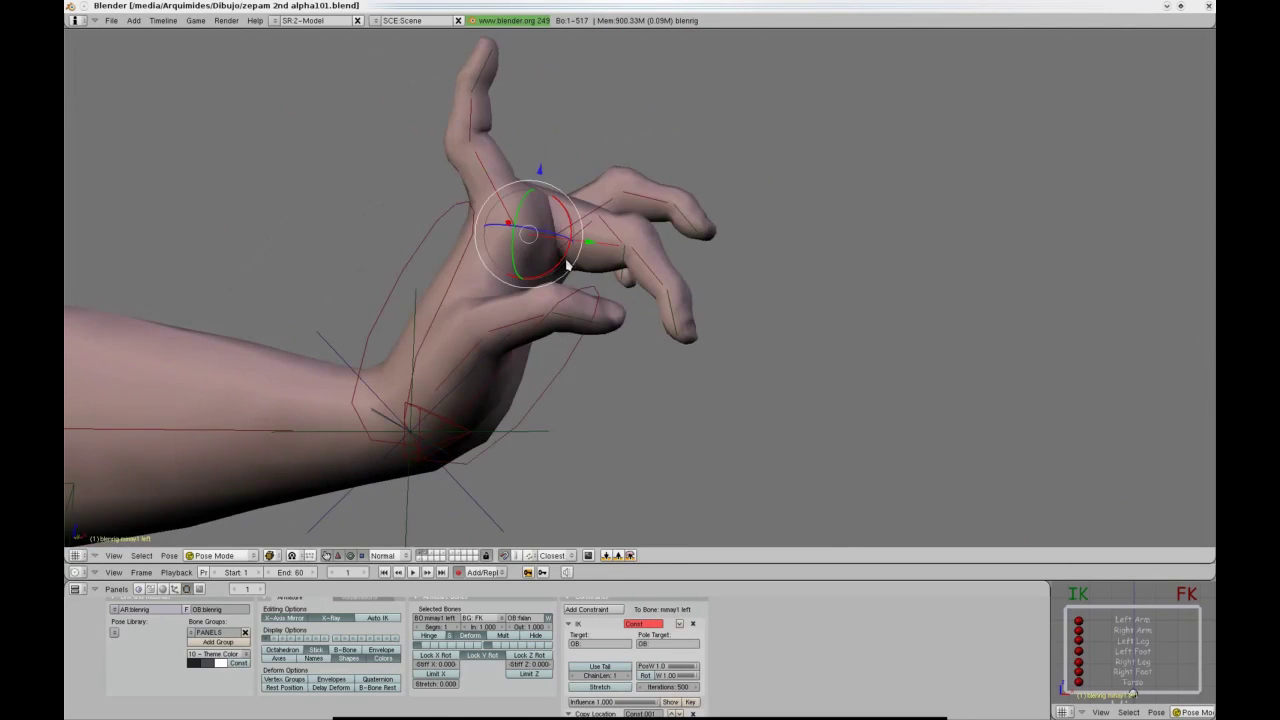
pyautogui.moveTo(567, 265); pyautogui.dragTo(542, 190)
pyautogui.moveTo(542, 190)
pyautogui.mouseDown(button='middle')
pyautogui.moveTo(469, 243)
pyautogui.moveTo(560, 309)
pyautogui.moveTo(545, 200)
pyautogui.mouseUp(button='middle')
# Box-select the bones of the two raised left-hand fingers and rotate them together.
pyautogui.press('a')
pyautogui.press('b')
pyautogui.moveTo(537, 110); pyautogui.dragTo(615, 159)
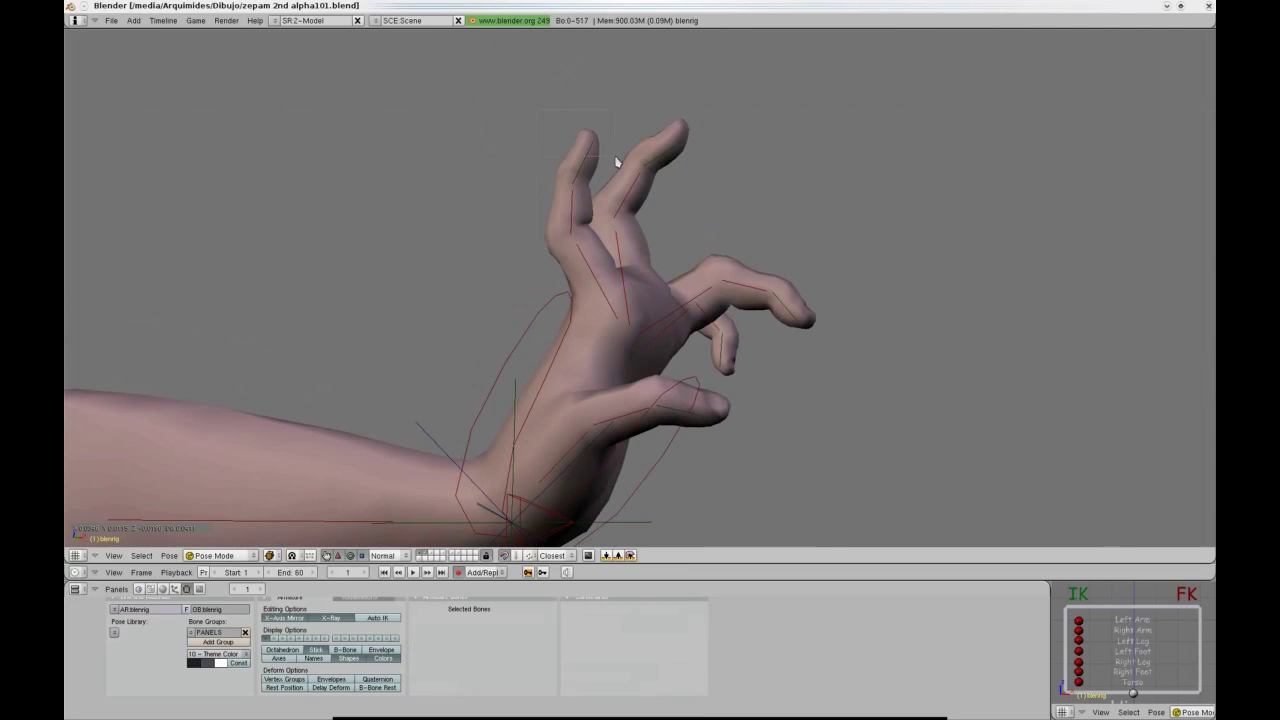
pyautogui.scroll(-1, 434, 526)
pyautogui.moveTo(665, 233); pyautogui.dragTo(641, 260)
pyautogui.click(318, 508)
pyautogui.scroll(1, 630, 270)
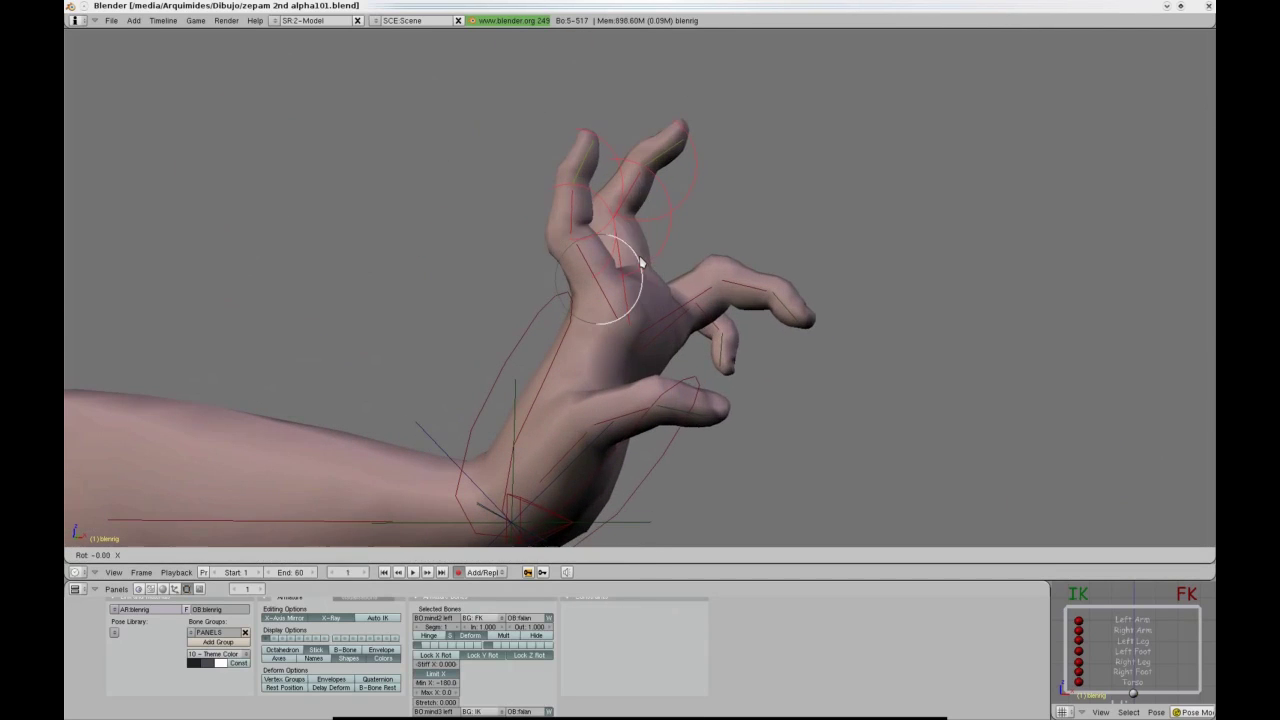
pyautogui.moveTo(648, 309)
pyautogui.mouseDown()
pyautogui.moveTo(646, 248)
pyautogui.moveTo(653, 311)
pyautogui.mouseUp()
# Move the base bones of the left little finger and a neighbouring finger, viewing the back of the hand.
pyautogui.moveTo(782, 308); pyautogui.dragTo(476, 328, button='middle')
pyautogui.rightClick(476, 328)
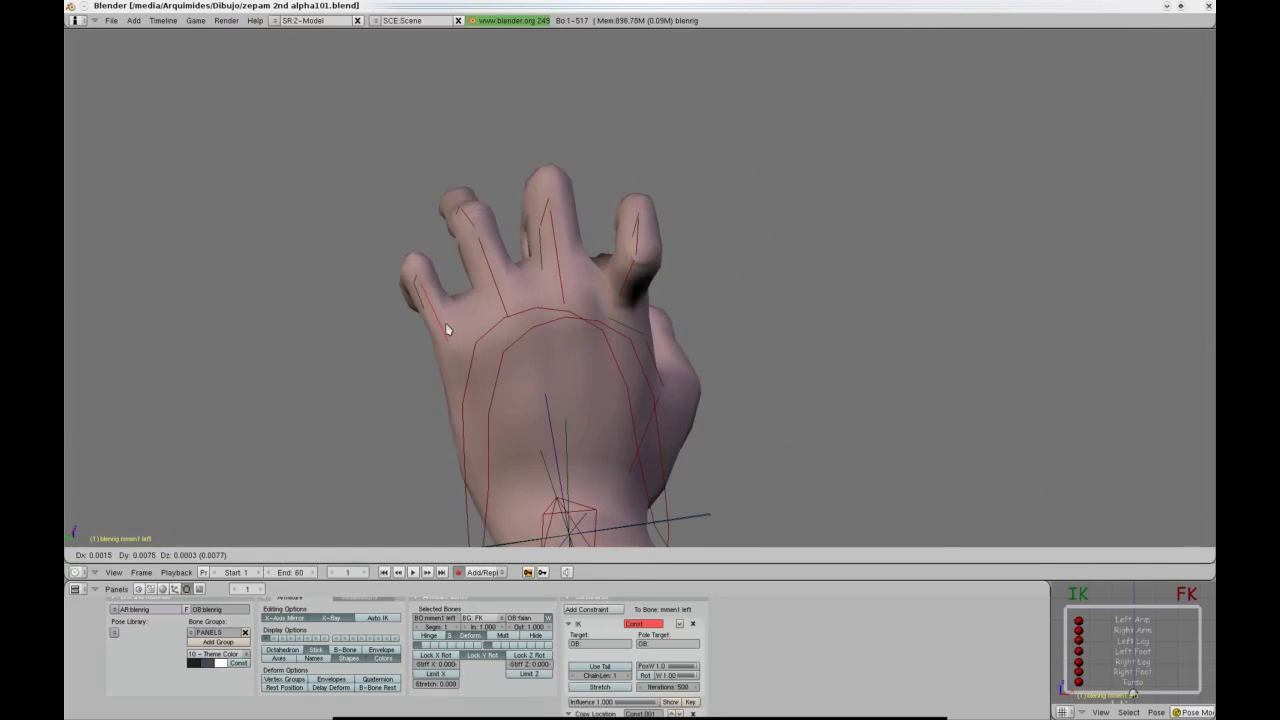
pyautogui.rightClick(577, 300)
pyautogui.moveTo(765, 367); pyautogui.dragTo(551, 357, button='middle')
pyautogui.rightClick(577, 300)
pyautogui.press('g')
pyautogui.click(516, 317)
# Lower the right hand with forearm ik right and move the left elbow control codo left downward.
pyautogui.scroll(-5, 516, 317)
pyautogui.moveTo(516, 317); pyautogui.dragTo(468, 242, button='middle')
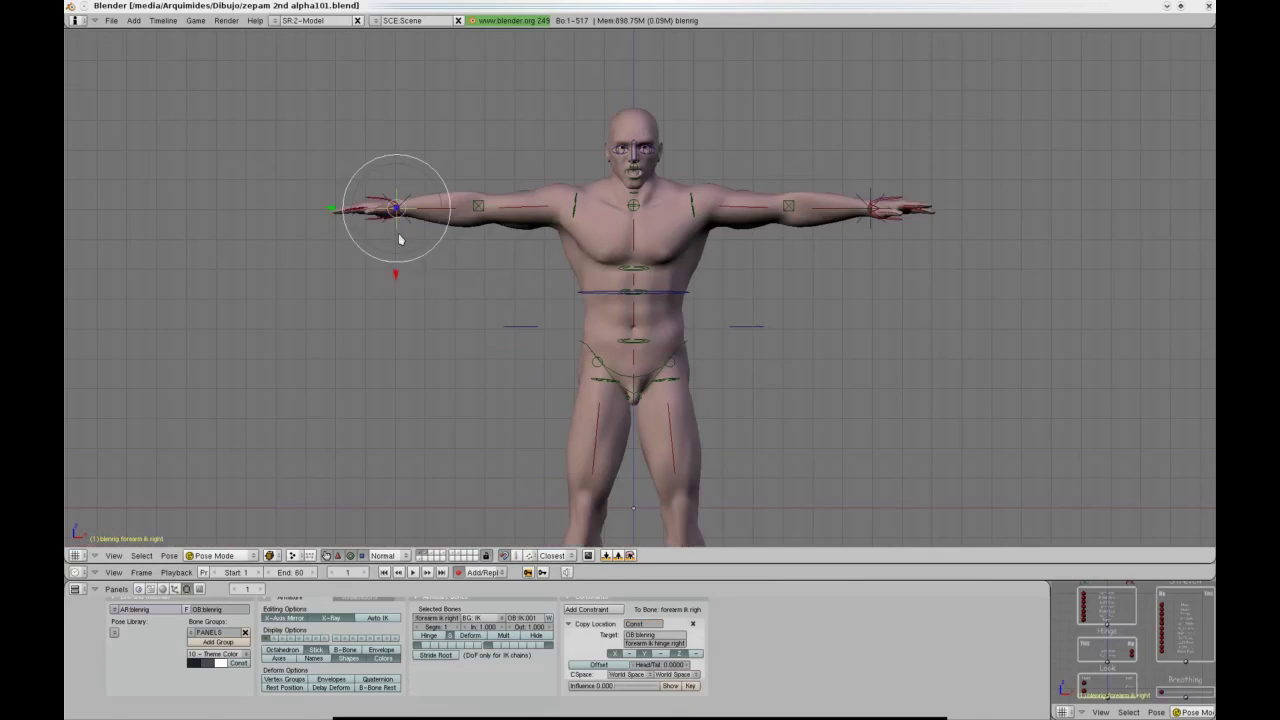
pyautogui.click(452, 305)
pyautogui.rightClick(829, 200)
pyautogui.press('g')
pyautogui.click(801, 333)
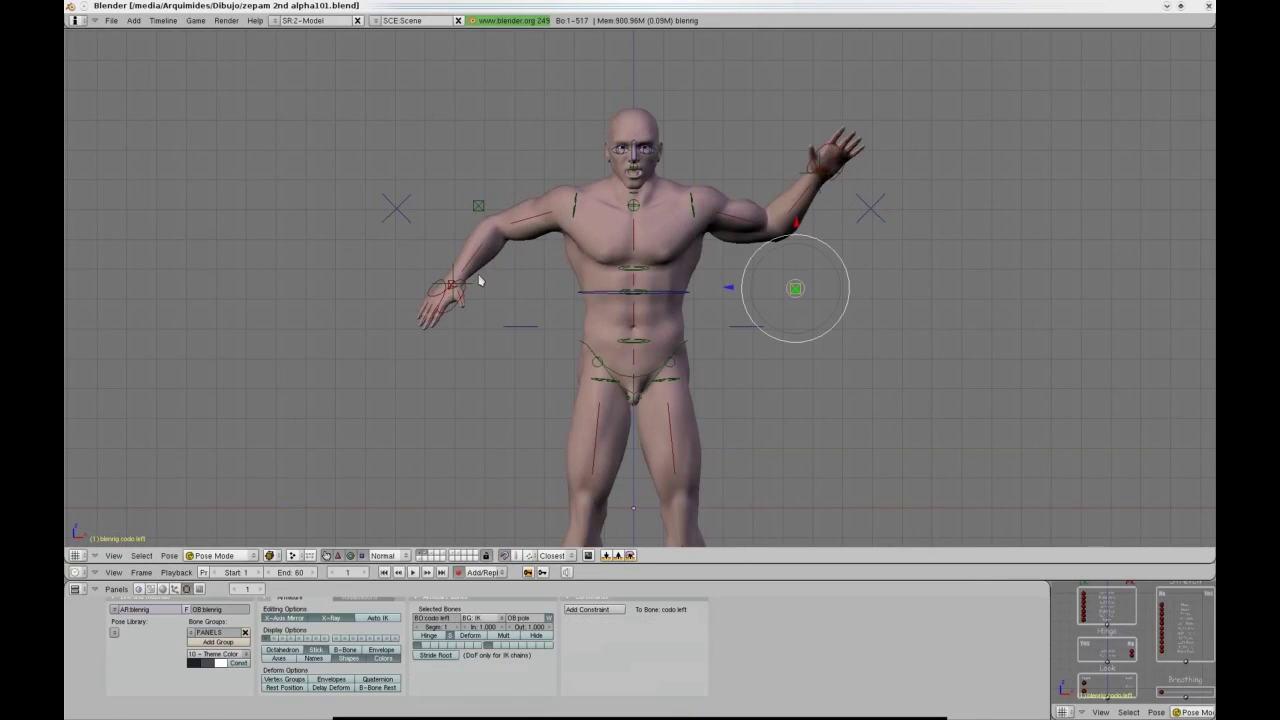
# Snap the right forearm IK hinge bone onto the forearm ik right wrist control by way of the 3D cursor.
pyautogui.rightClick(464, 284)
pyautogui.hotkey('shift', 's')
pyautogui.click(476, 324)
pyautogui.rightClick(397, 208)
pyautogui.hotkey('shift', 's')
pyautogui.click(396, 186)
# Snap the forearm ik hinge left bone onto the left wrist control by way of the 3D cursor.
pyautogui.rightClick(812, 175)
pyautogui.click(789, 205)
pyautogui.rightClick(871, 208)
pyautogui.hotkey('shift', 's')
pyautogui.click(868, 182)
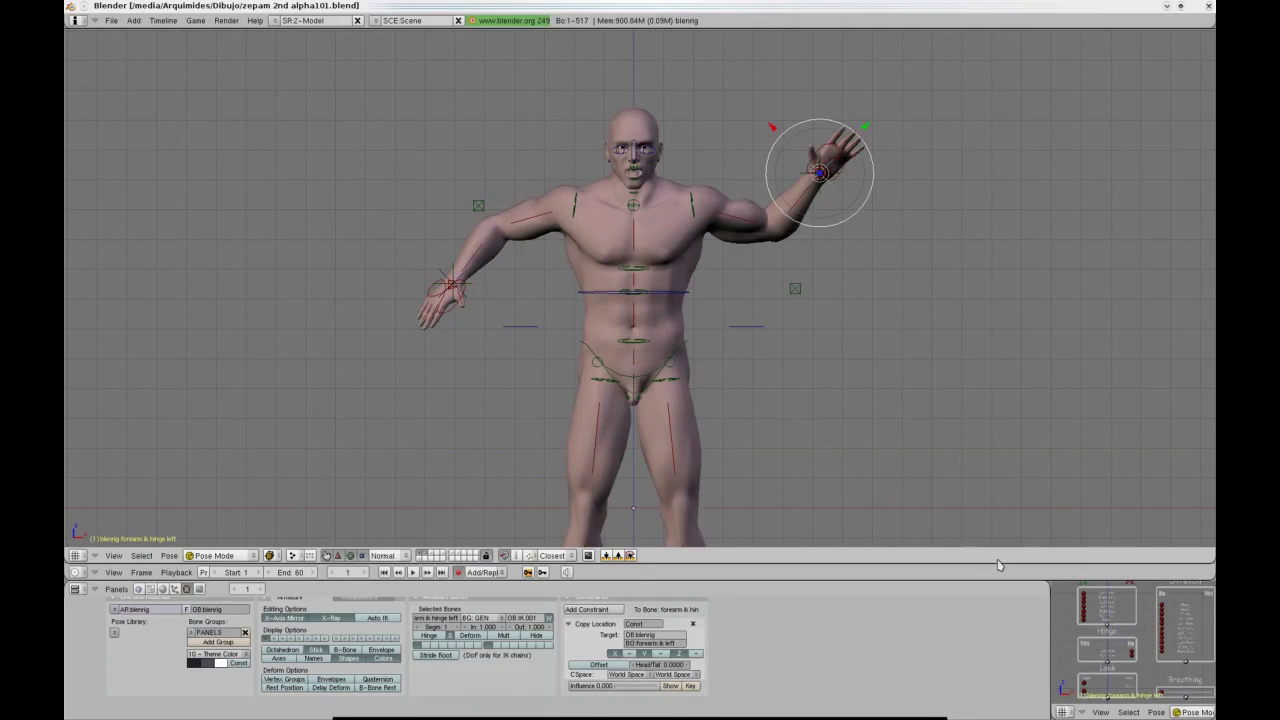
# Switch the arm Hinge sliders to their opposite setting and lean the upper body sideways with spine3 cont.
pyautogui.rightClick(1132, 656)
pyautogui.click(1085, 656)
pyautogui.rightClick(642, 207)
pyautogui.press('g')
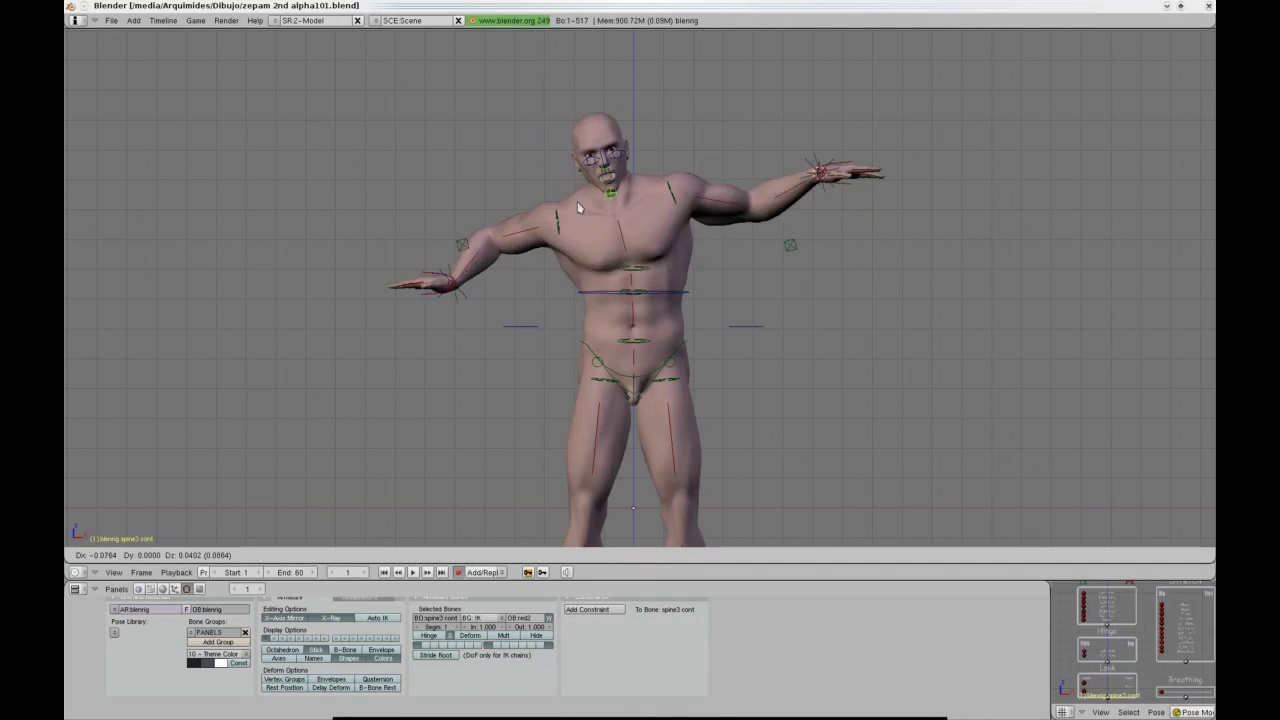
pyautogui.press('Escape')
pyautogui.scroll(-3, 660, 262)
# Clear the locations of the torso and right arm controls, including the forearm IK hinge bones.
pyautogui.rightClick(731, 187)
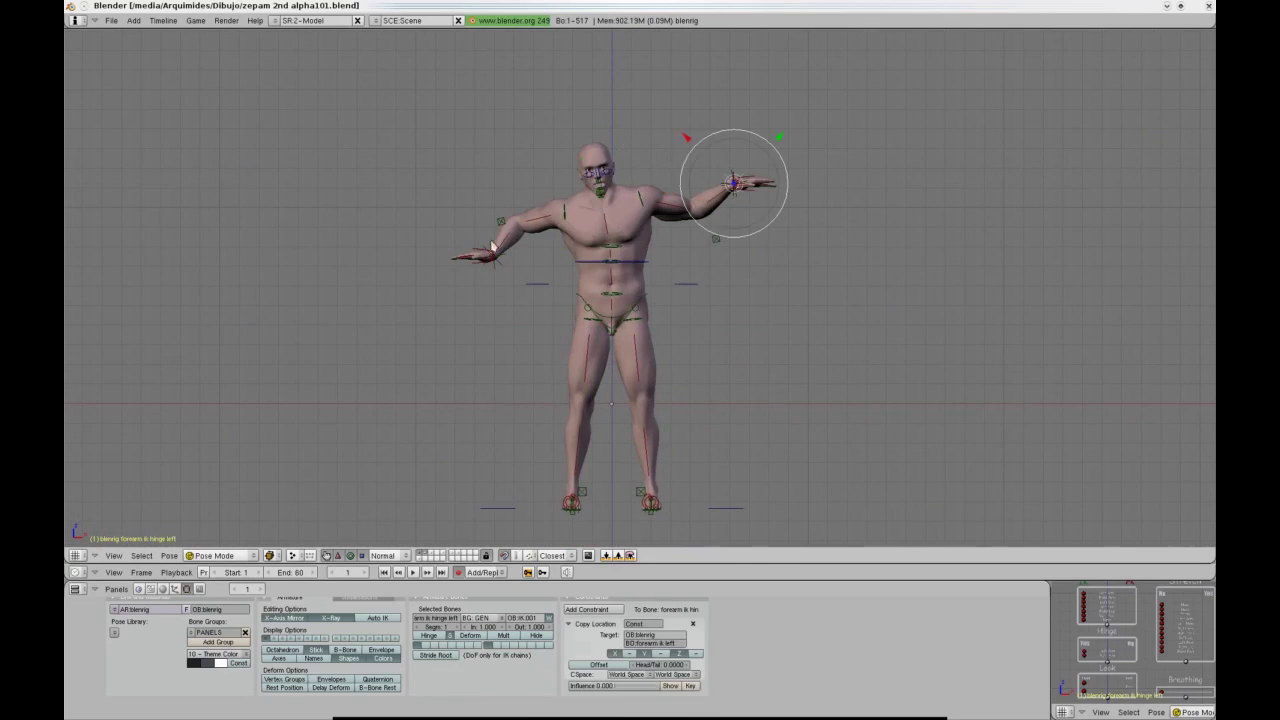
pyautogui.hotkey('alt', 'g')
pyautogui.click(508, 257)
pyautogui.rightClick(506, 260)
pyautogui.hotkey('alt', 'g')
pyautogui.click(508, 268)
pyautogui.scroll(-2, 508, 268)
pyautogui.hotkey('alt', 'g')
pyautogui.click(526, 265)
pyautogui.scroll(2, 552, 295)
# Add the left arm control to the selection and clear its location to straighten the left arm.
pyautogui.keyDown('shift'); pyautogui.rightClick(714, 195); pyautogui.keyUp('shift')
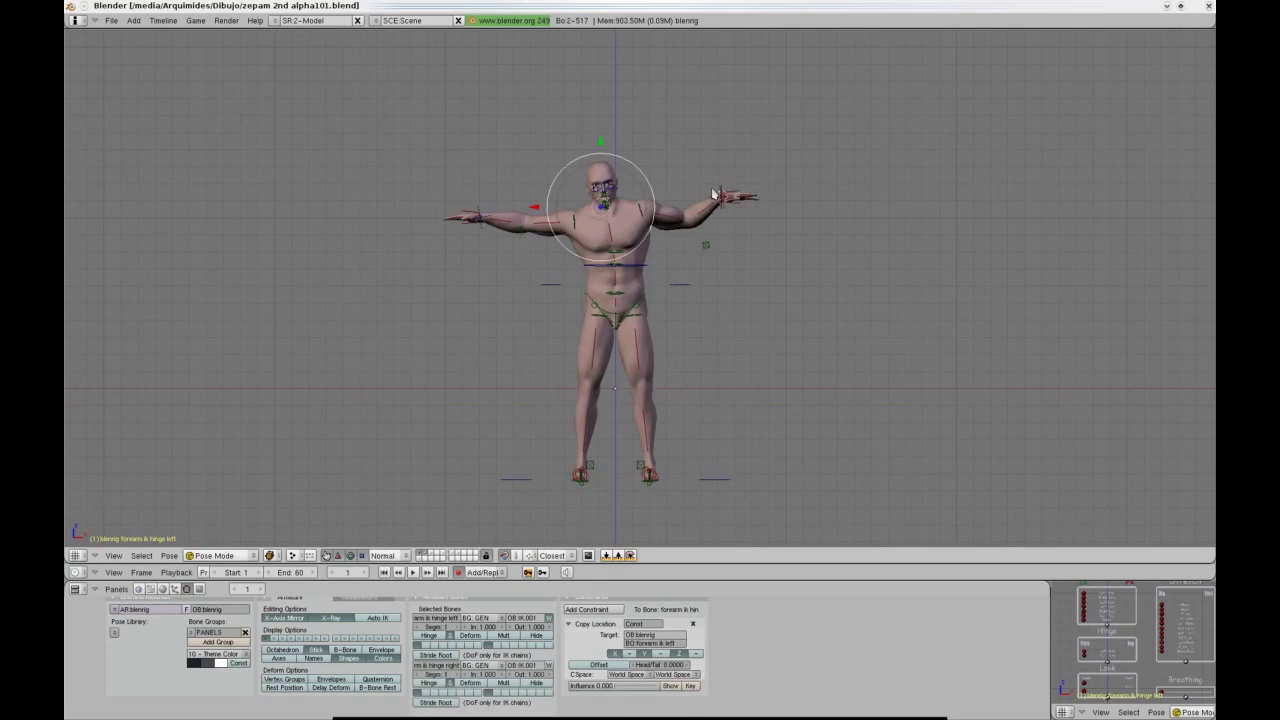
pyautogui.hotkey('alt', 'g')
pyautogui.click(712, 197)
pyautogui.press('i')
pyautogui.click(690, 157)
# Lower the master torso control to bend the knees, and raise it above its starting height.
pyautogui.rightClick(641, 270)
pyautogui.press('g')
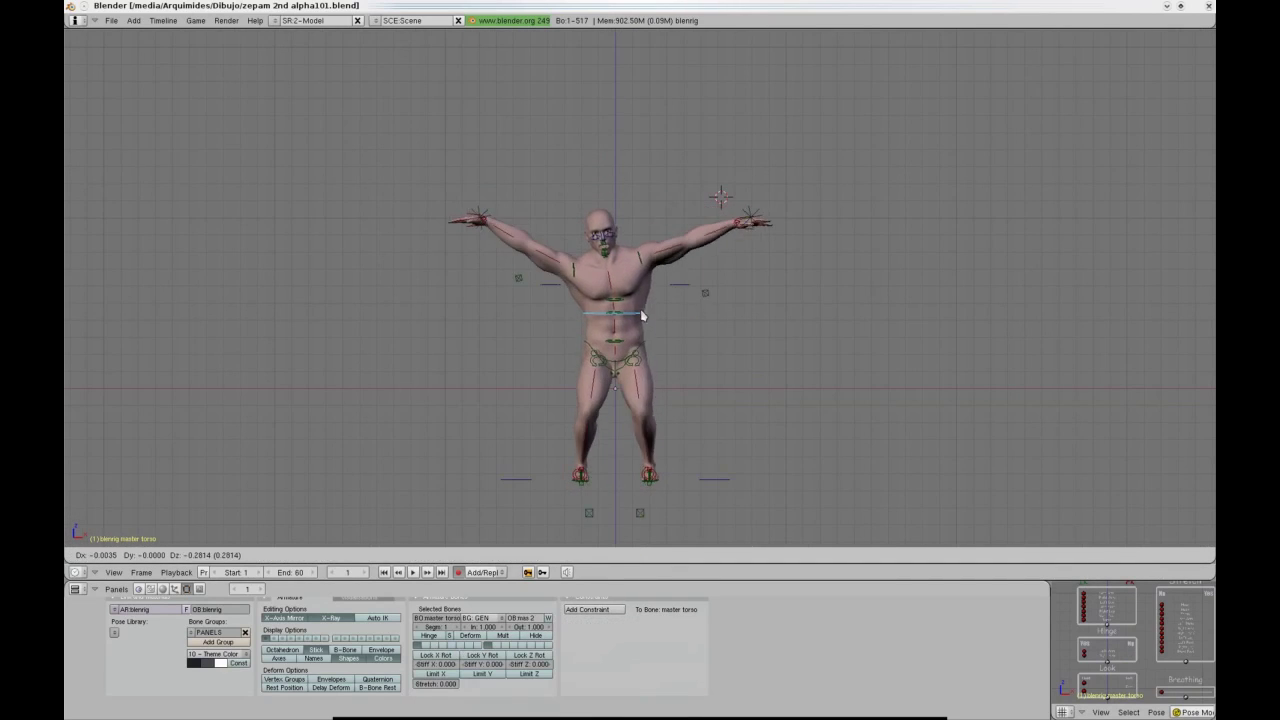
pyautogui.click(655, 221)
# Move the left and right wrist controls inward toward the body to bend both arms.
pyautogui.rightClick(744, 223)
pyautogui.press('g')
pyautogui.click(690, 230)
pyautogui.rightClick(485, 227)
pyautogui.press('g')
pyautogui.click(549, 239)
# Shift spine3 cont slightly sideways and move the master torso down and up with the hands planted.
pyautogui.rightClick(621, 157)
pyautogui.press('g')
pyautogui.click(634, 164)
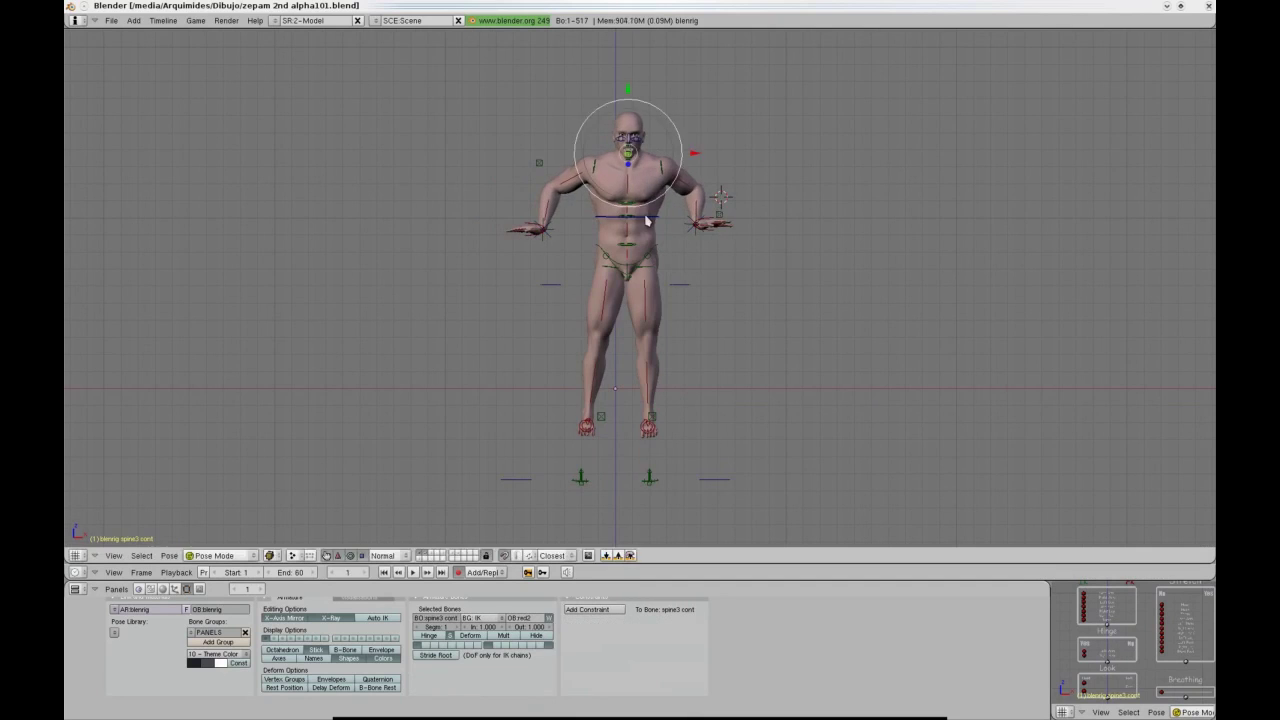
pyautogui.rightClick(646, 218)
pyautogui.press('g')
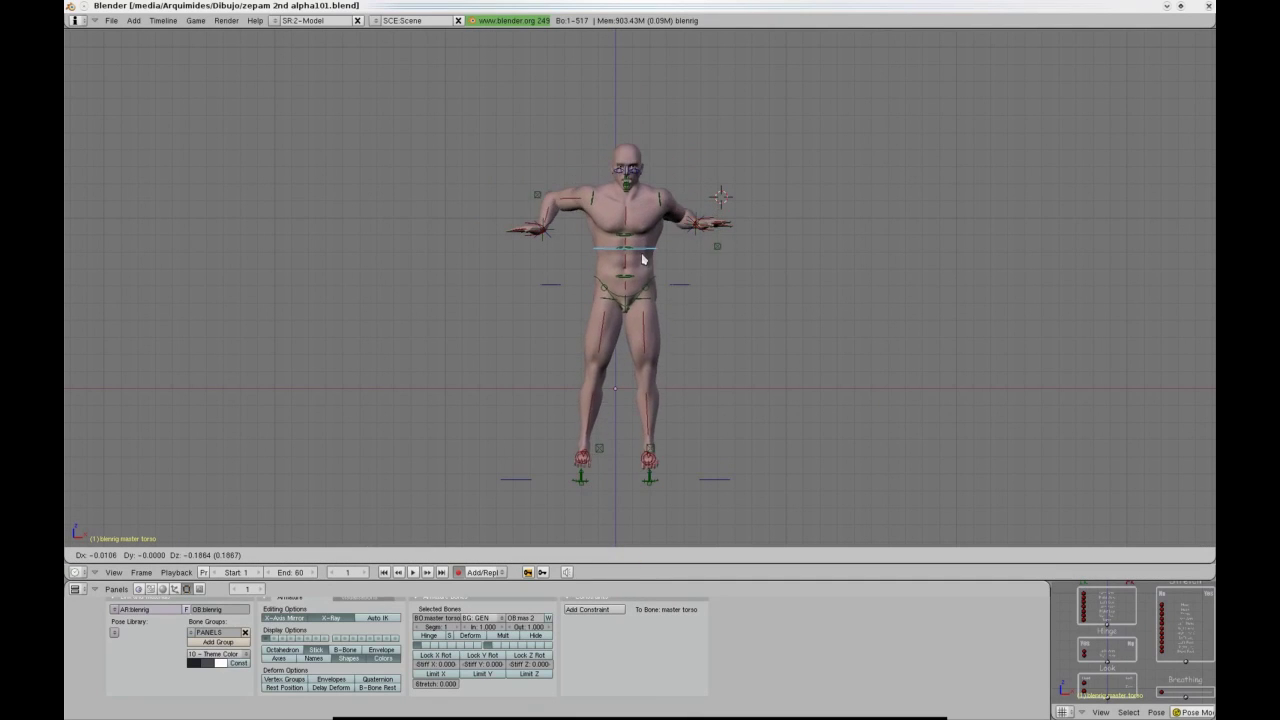
pyautogui.click(652, 228)
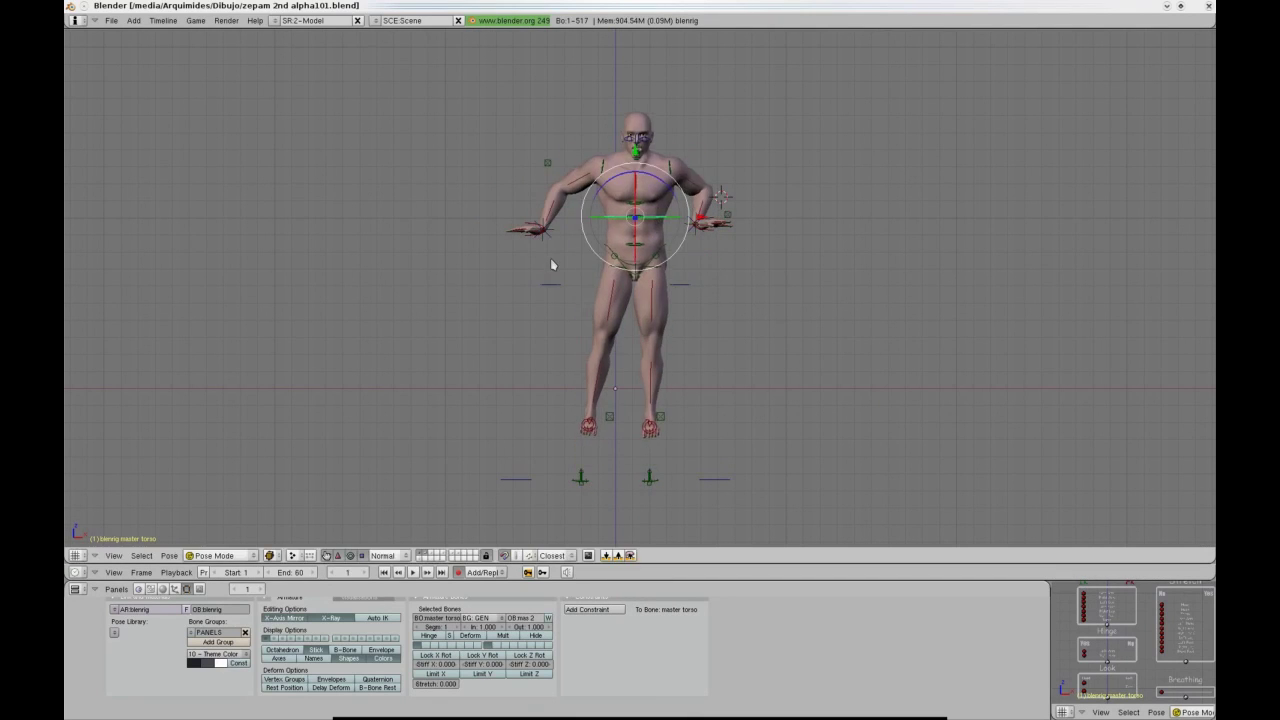
# Select all the bones of the rig and clear their locations.
pyautogui.press('a')
pyautogui.press('a')
pyautogui.hotkey('alt', 'g')
pyautogui.press('a')
# Try to tilt the left foot by rotating the sole bone planta left about the X axis.
pyautogui.scroll(9, 555, 269)
pyautogui.keyDown('shift'); pyautogui.moveTo(657, 381); pyautogui.dragTo(650, 200, button='middle'); pyautogui.keyUp('shift')
pyautogui.moveTo(722, 310); pyautogui.dragTo(634, 334, button='middle')
pyautogui.moveTo(770, 400); pyautogui.dragTo(680, 416, button='middle')
pyautogui.rightClick(690, 416)
pyautogui.moveTo(693, 387); pyautogui.dragTo(691, 375)
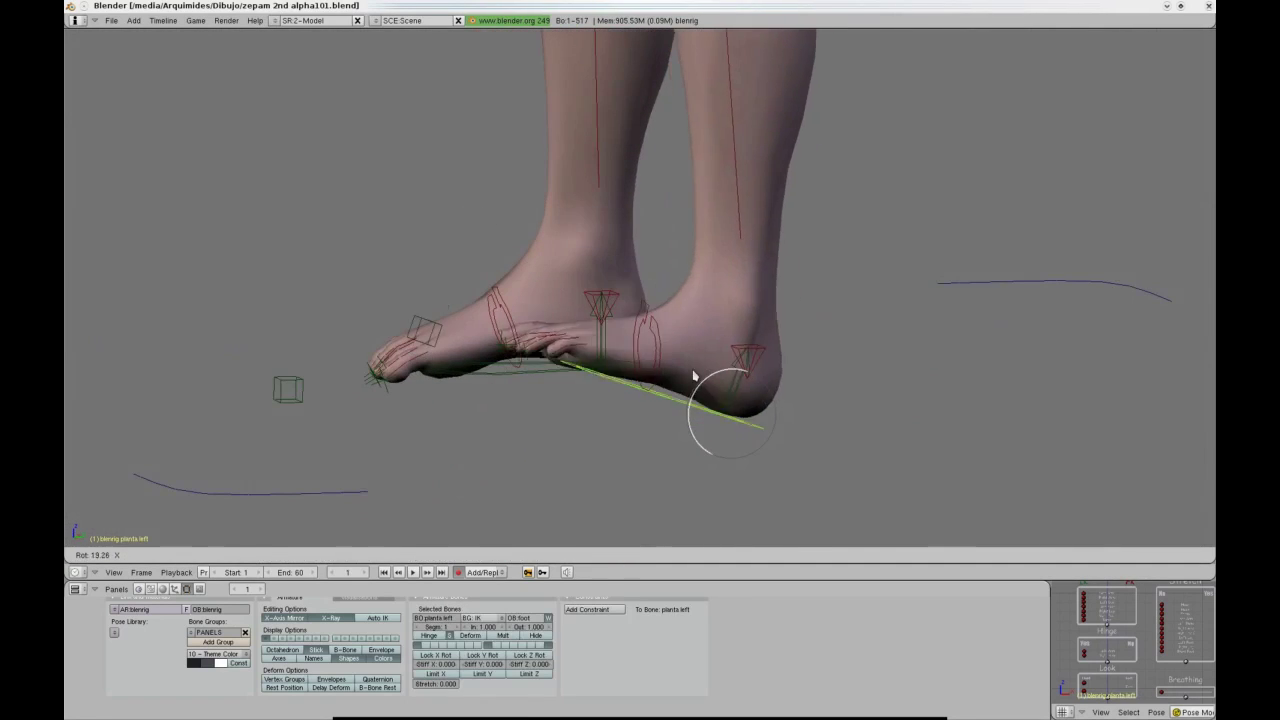
pyautogui.rightClick(693, 375)
# Raise the left heel by moving the left foot's heel control, checking the foot from the front.
pyautogui.rightClick(729, 377)
pyautogui.press('g')
pyautogui.click(683, 215)
pyautogui.press('g')
pyautogui.moveTo(480, 271); pyautogui.dragTo(765, 375, button='middle')
pyautogui.click(656, 330)
# Try to rotate the foot bone pie left about the Y axis.
pyautogui.rightClick(755, 380)
pyautogui.moveTo(708, 249); pyautogui.dragTo(697, 233)
pyautogui.press('Escape')
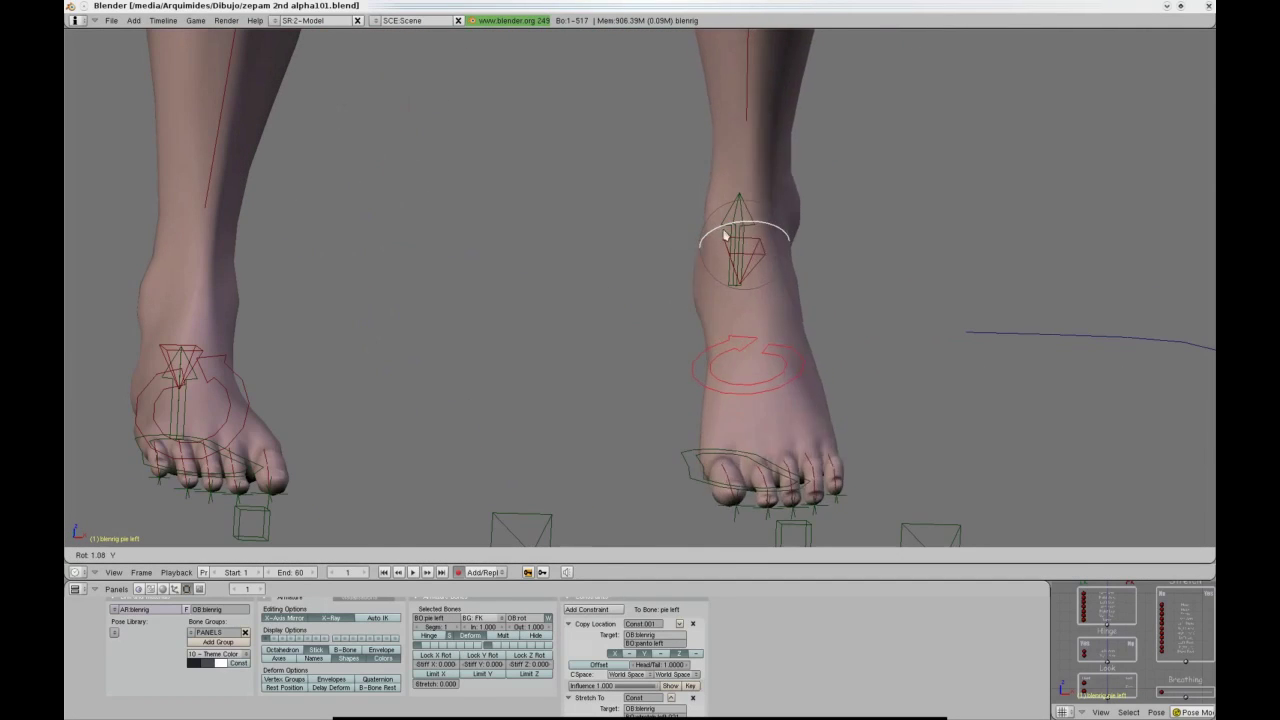
# Move the dedos left control to bend the toes of the left foot.
pyautogui.scroll(-2, 700, 343)
pyautogui.moveTo(700, 343); pyautogui.dragTo(486, 434, button='middle')
pyautogui.rightClick(486, 434)
pyautogui.press('g')
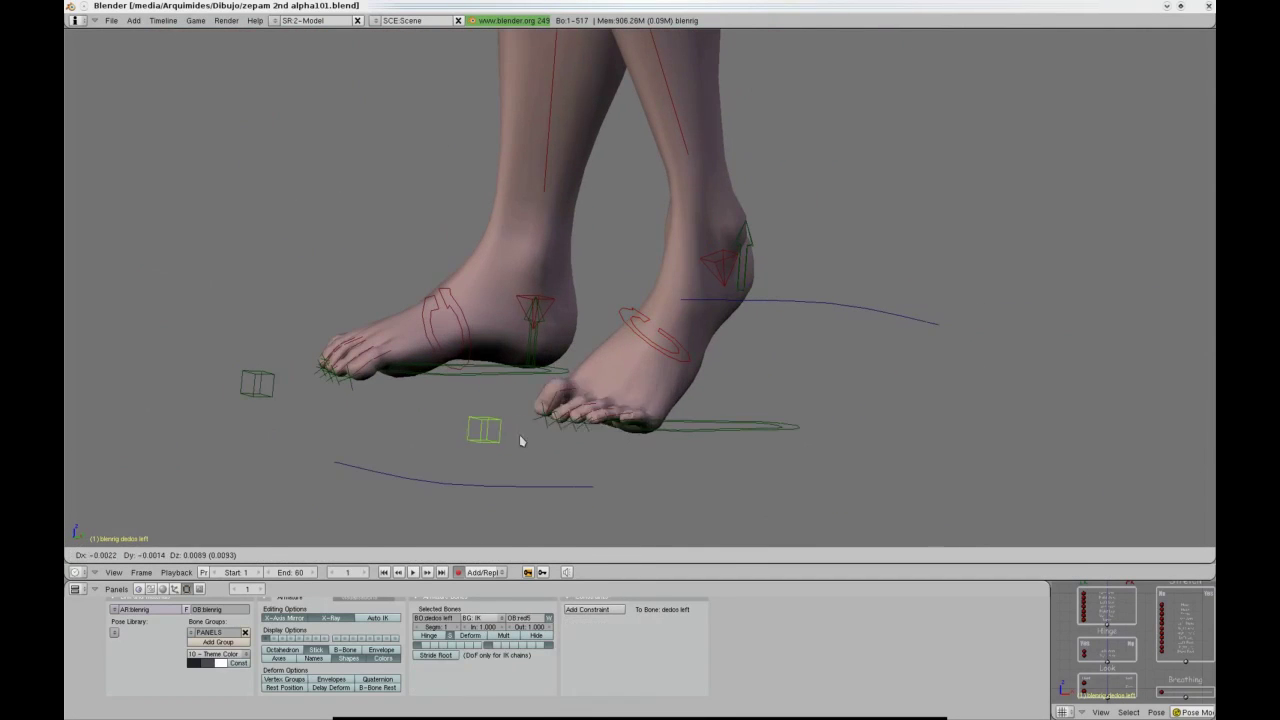
pyautogui.click(519, 434)
# Move the big toe control pgor ik left.
pyautogui.scroll(2, 515, 440)
pyautogui.rightClick(494, 476)
pyautogui.press('g')
pyautogui.click(470, 435)
# Move the mirada look target around in front of the face to aim the eyes.
pyautogui.scroll(-3, 480, 400)
pyautogui.moveTo(475, 300)
pyautogui.mouseDown(button='middle')
pyautogui.moveTo(554, 337)
pyautogui.moveTo(489, 300)
pyautogui.mouseUp(button='middle')
pyautogui.scroll(-6, 603, 322)
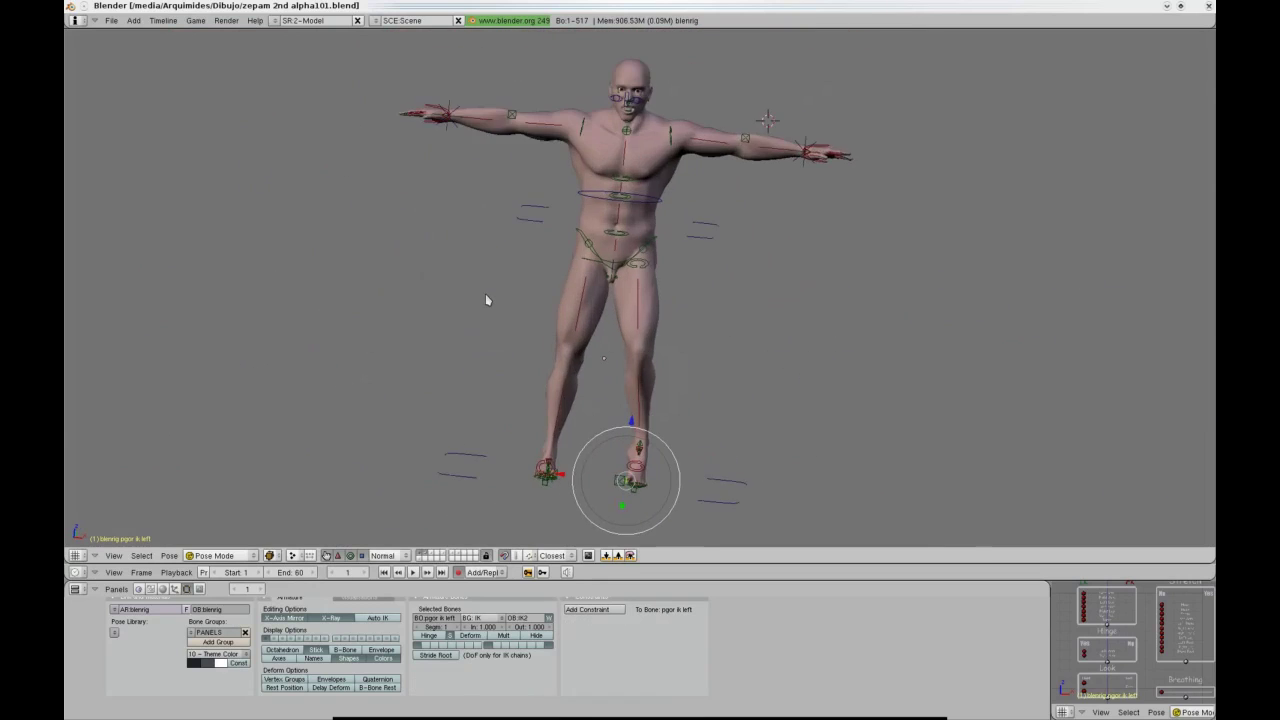
pyautogui.press('KP_1')
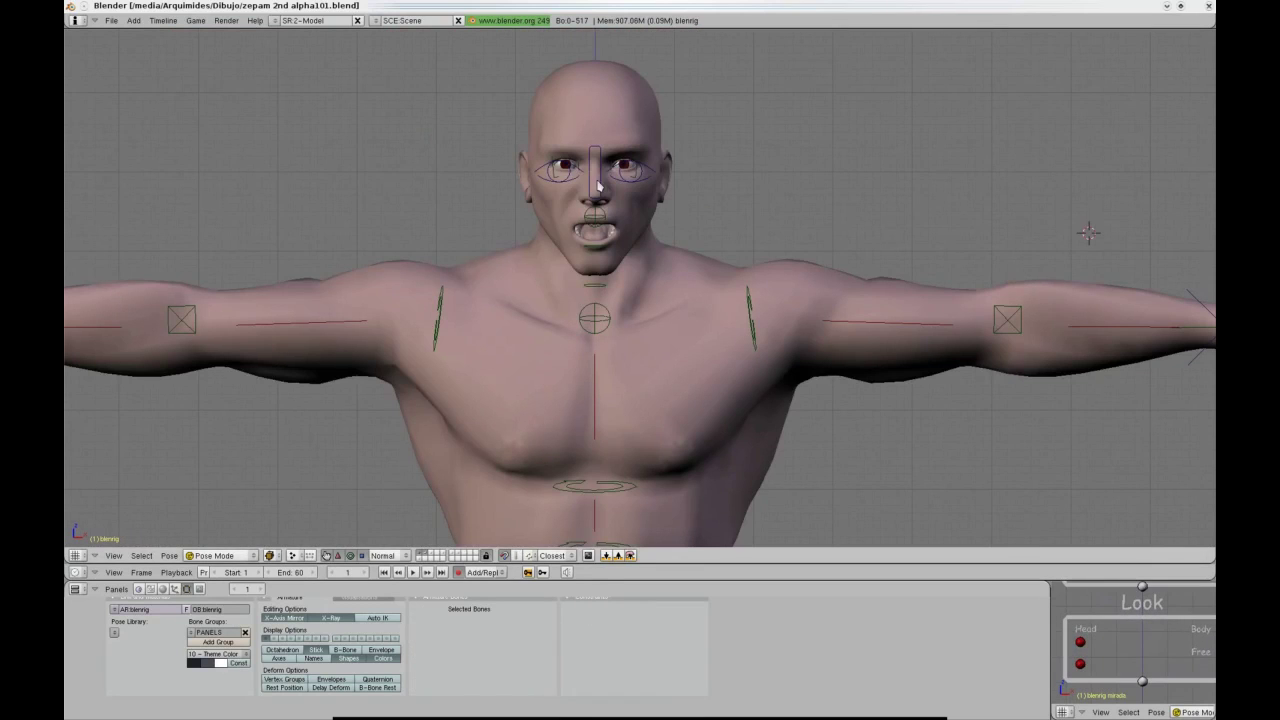
pyautogui.rightClick(598, 185)
pyautogui.press('g')
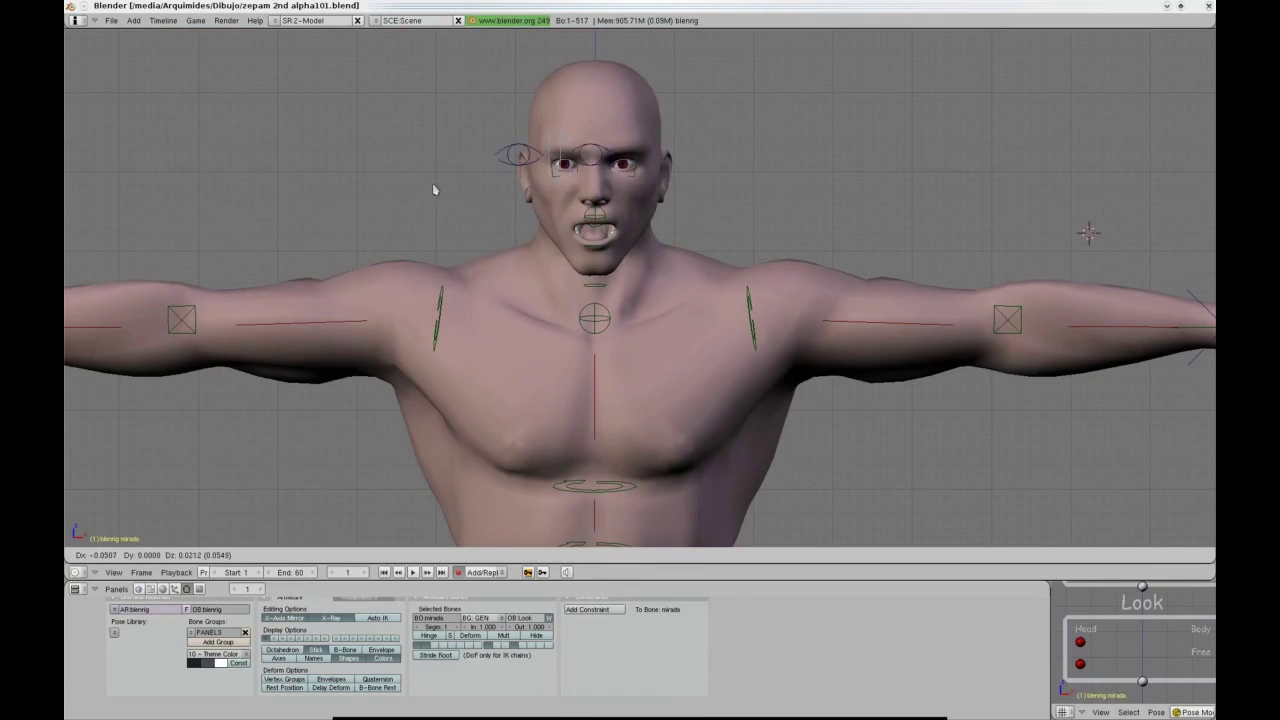
pyautogui.click(764, 248)
# Turn the head by rotating the neck control cuello3 cont.
pyautogui.scroll(2, 680, 280)
pyautogui.keyDown('shift'); pyautogui.moveTo(591, 297); pyautogui.dragTo(594, 359, button='middle'); pyautogui.keyUp('shift')
pyautogui.rightClick(585, 260)
pyautogui.moveTo(557, 272); pyautogui.dragTo(640, 278)
pyautogui.scroll(-1, 700, 320)
# Set the upper Look slider from Head to Body and rotate the head again with cuello3 cont.
pyautogui.rightClick(1076, 644)
pyautogui.press('g')
pyautogui.click(1204, 646)
pyautogui.rightClick(586, 262)
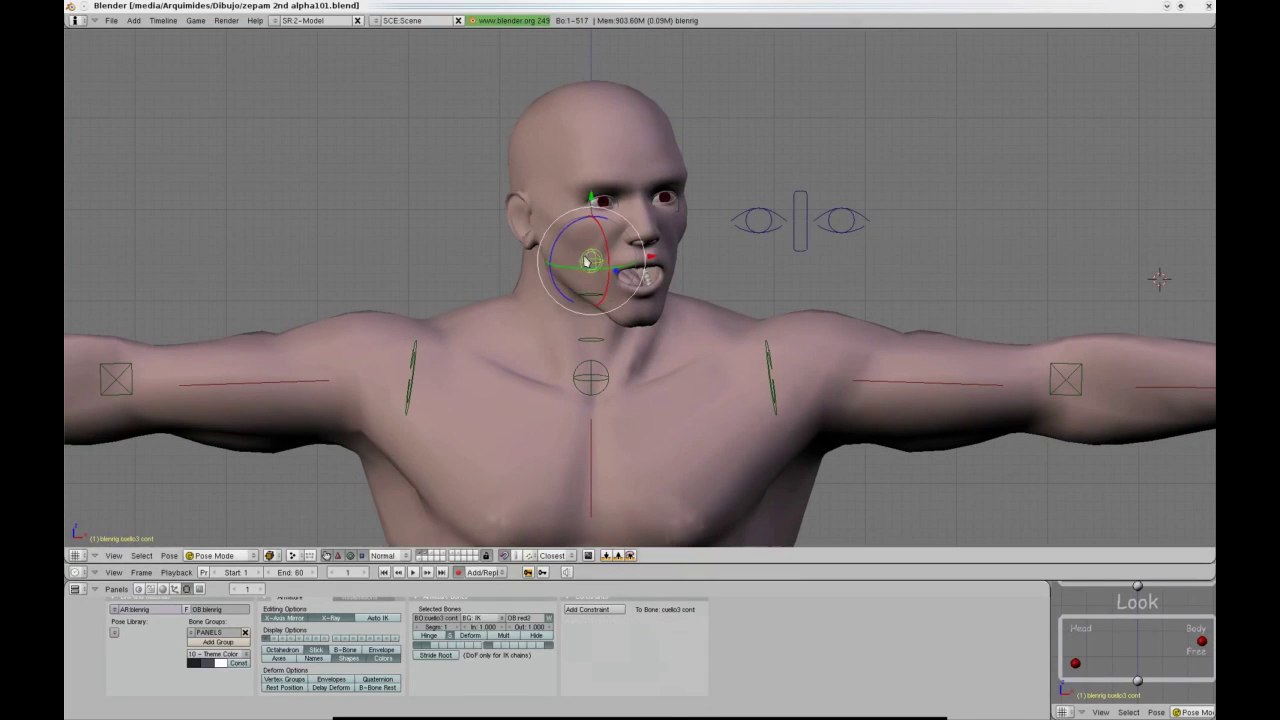
pyautogui.moveTo(564, 270)
pyautogui.mouseDown()
pyautogui.moveTo(548, 254)
pyautogui.moveTo(551, 277)
pyautogui.mouseUp()
pyautogui.scroll(-4, 552, 279)
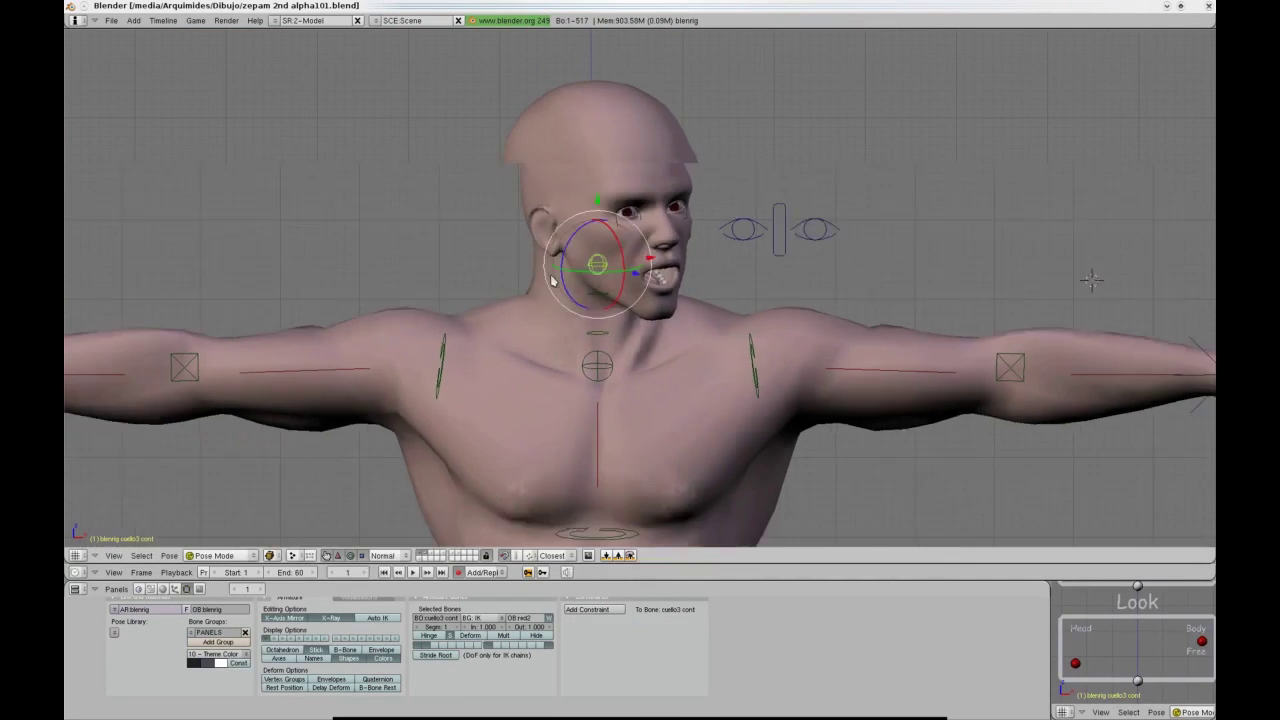
# Set the lower Look slider to Free and move the master torso far to the character's left.
pyautogui.keyDown('shift'); pyautogui.moveTo(575, 330); pyautogui.dragTo(568, 255, button='middle'); pyautogui.keyUp('shift')
pyautogui.rightClick(1084, 665)
pyautogui.click(1210, 672)
pyautogui.rightClick(634, 390)
pyautogui.press('g')
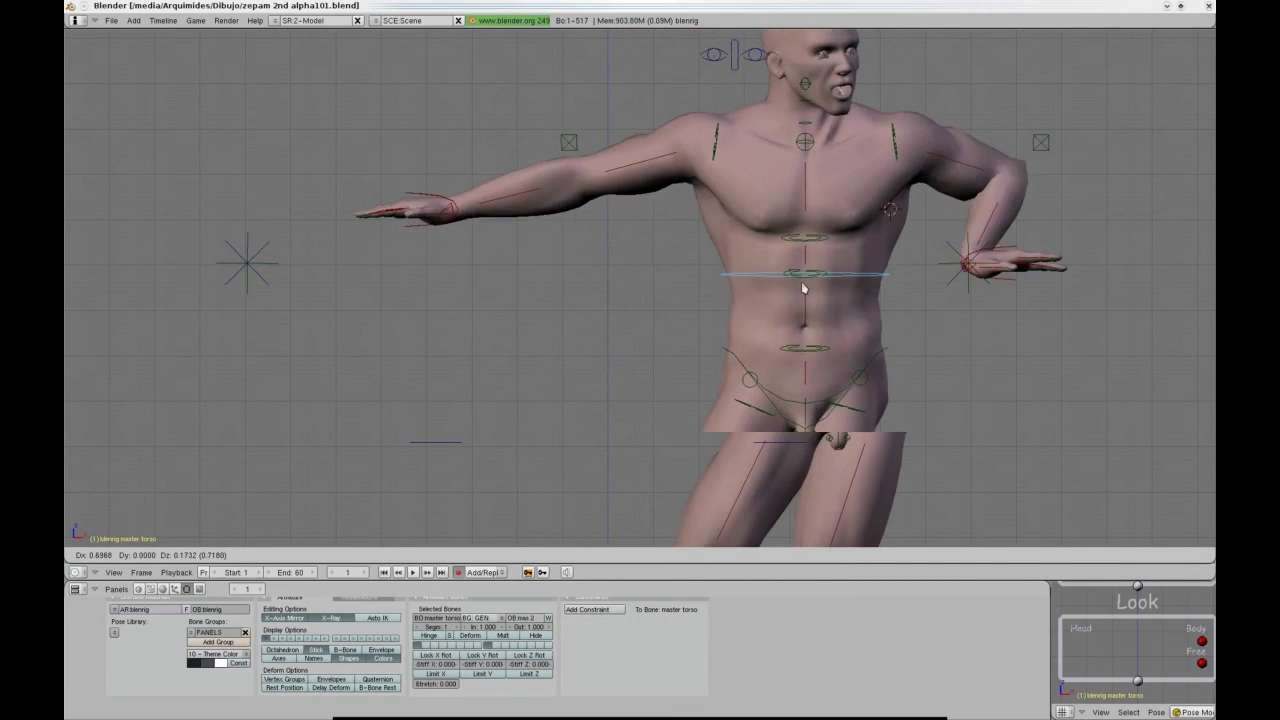
pyautogui.click(860, 242)
# Rotate cuello3 cont about the Y axis to face forward and bring the master torso back toward the center.
pyautogui.rightClick(838, 118)
pyautogui.press('r')
pyautogui.press('y')
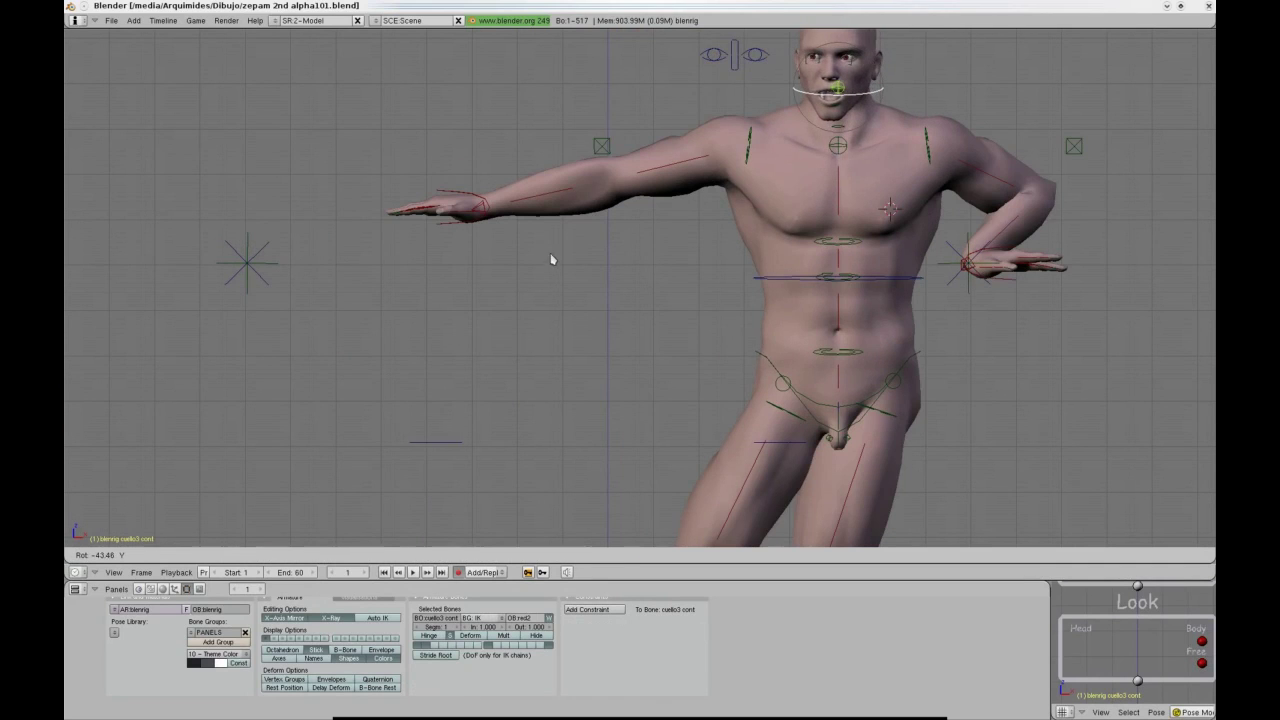
pyautogui.click(551, 257)
pyautogui.rightClick(747, 278)
pyautogui.press('g')
pyautogui.click(633, 349)
pyautogui.scroll(-2, 633, 306)
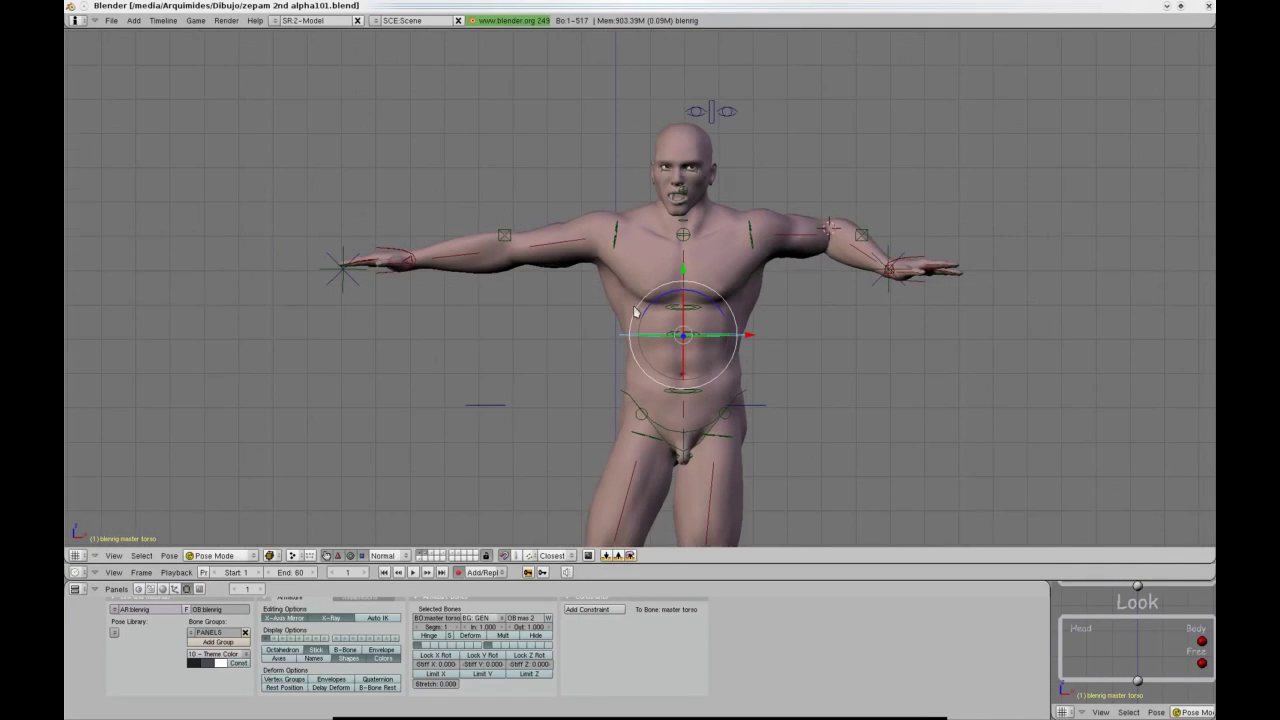
pyautogui.scroll(-1, 634, 313)
# Turn off automatic keyframe recording and clear the pose of all bones to restore the rest pose.
pyautogui.click(456, 571)
pyautogui.press('a')
pyautogui.press('a')
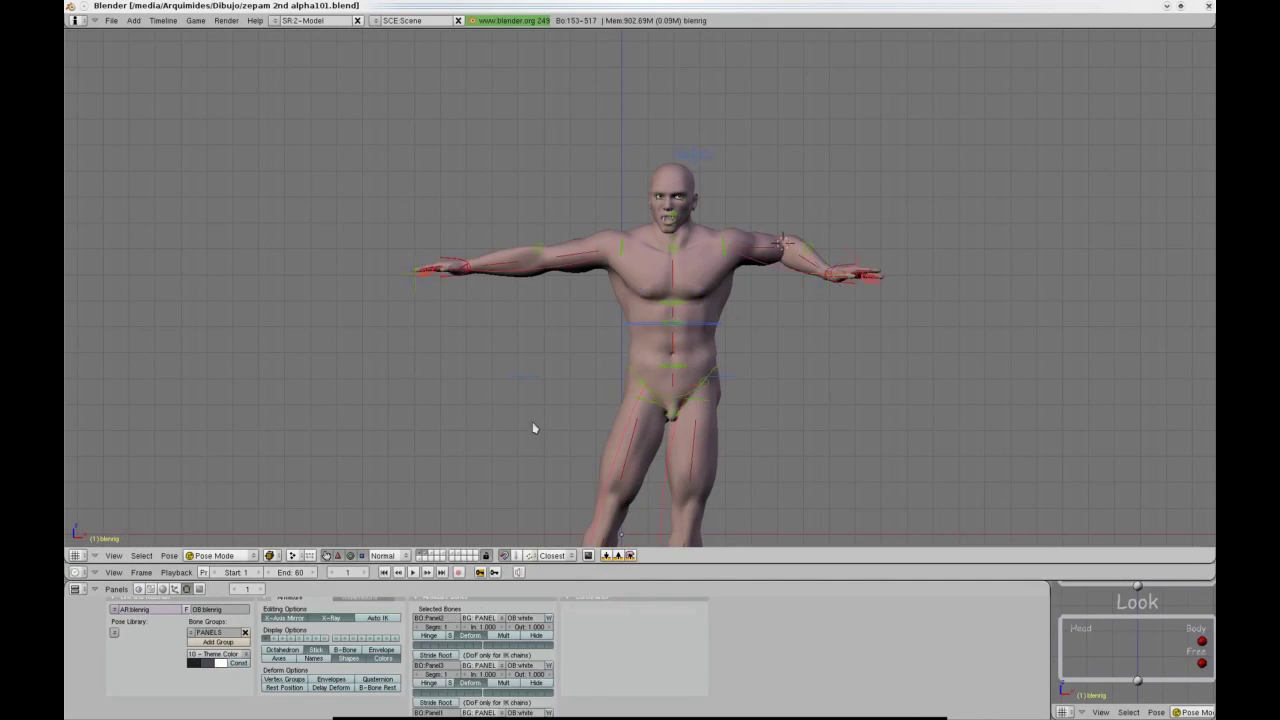
pyautogui.click(534, 425)
pyautogui.press('KP_1')
pyautogui.press('a')
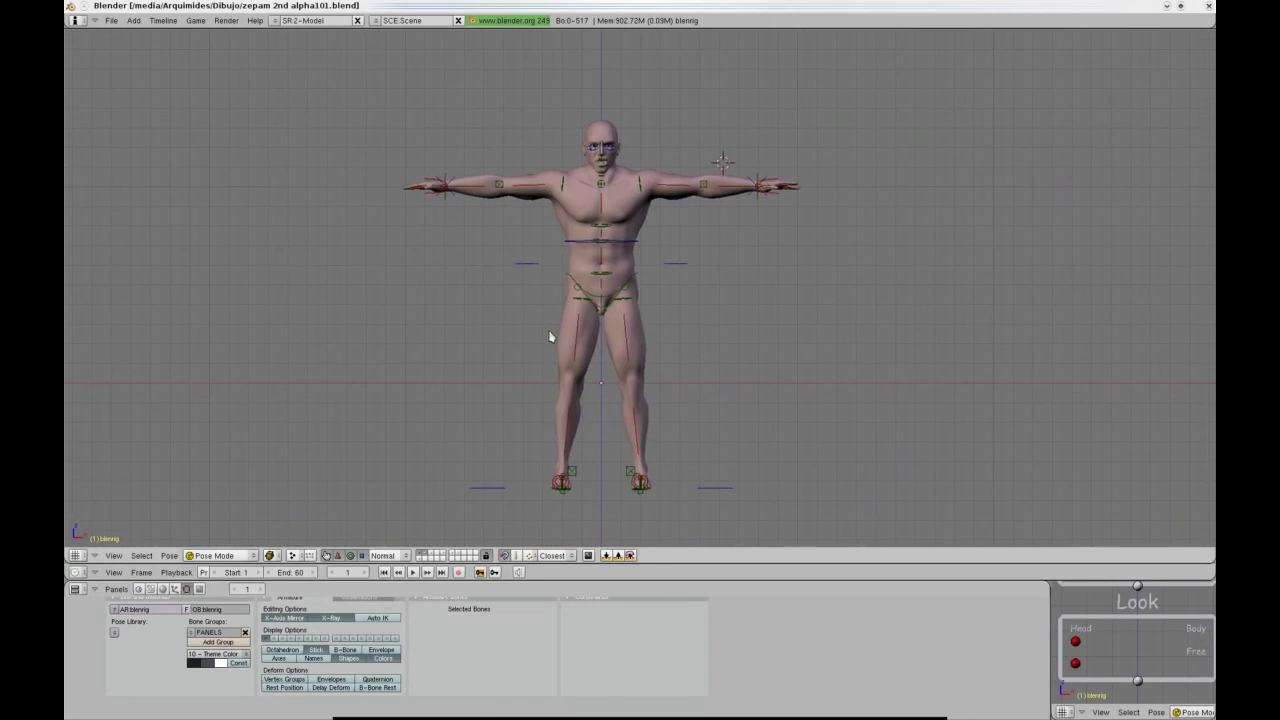
# Move the Breathing slider to its maximum while viewing the chest at an angle.
pyautogui.scroll(2, 551, 320)
pyautogui.scroll(-6, 1140, 650)
pyautogui.scroll(5, 1098, 630)
pyautogui.keyDown('shift'); pyautogui.moveTo(1141, 652); pyautogui.dragTo(1107, 629, button='middle'); pyautogui.keyUp('shift')
pyautogui.scroll(1, 1107, 632)
pyautogui.scroll(4, 594, 243)
pyautogui.moveTo(690, 225); pyautogui.dragTo(535, 342, button='middle')
pyautogui.keyDown('shift'); pyautogui.moveTo(783, 420); pyautogui.dragTo(797, 477, button='middle'); pyautogui.keyUp('shift')
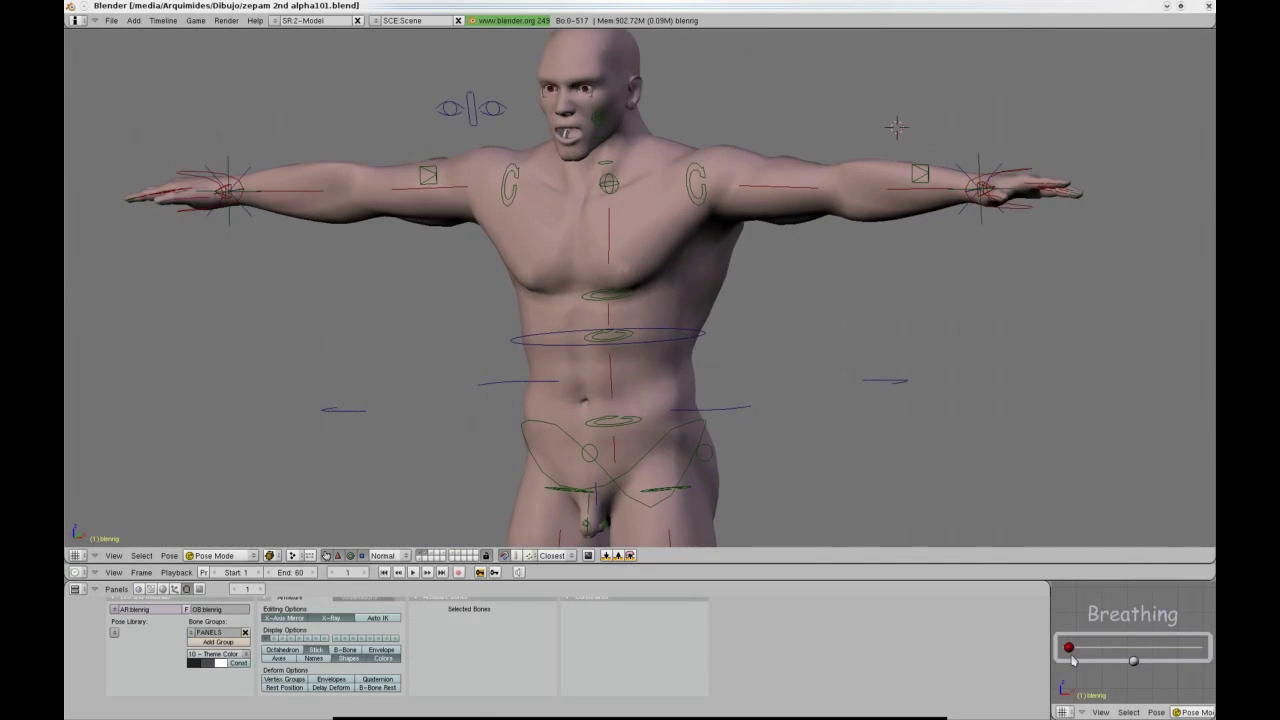
pyautogui.rightClick(1072, 654)
pyautogui.press('g')
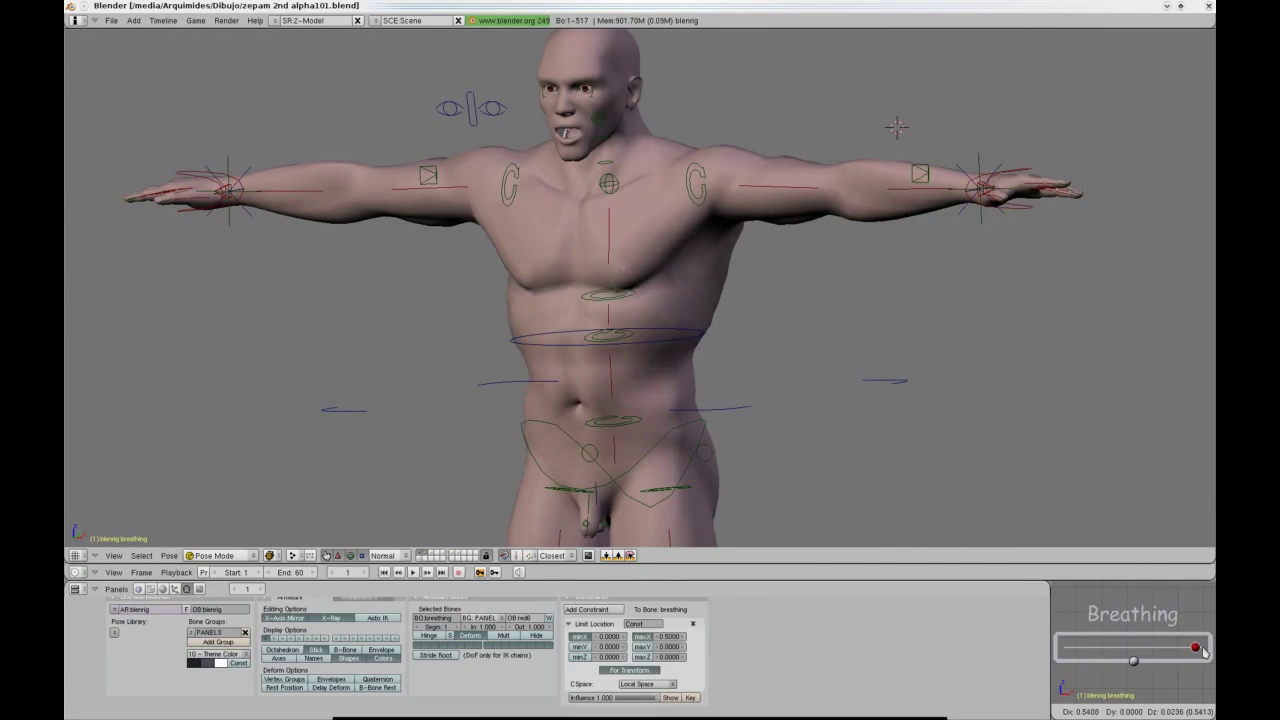
pyautogui.click(1200, 650)
# Vary the Breathing slider with the muscle and lattice layers shown, and toggle one of those layers.
pyautogui.moveTo(496, 285)
pyautogui.mouseDown(button='middle')
pyautogui.moveTo(602, 276)
pyautogui.moveTo(500, 280)
pyautogui.mouseUp(button='middle')
pyautogui.press('g')
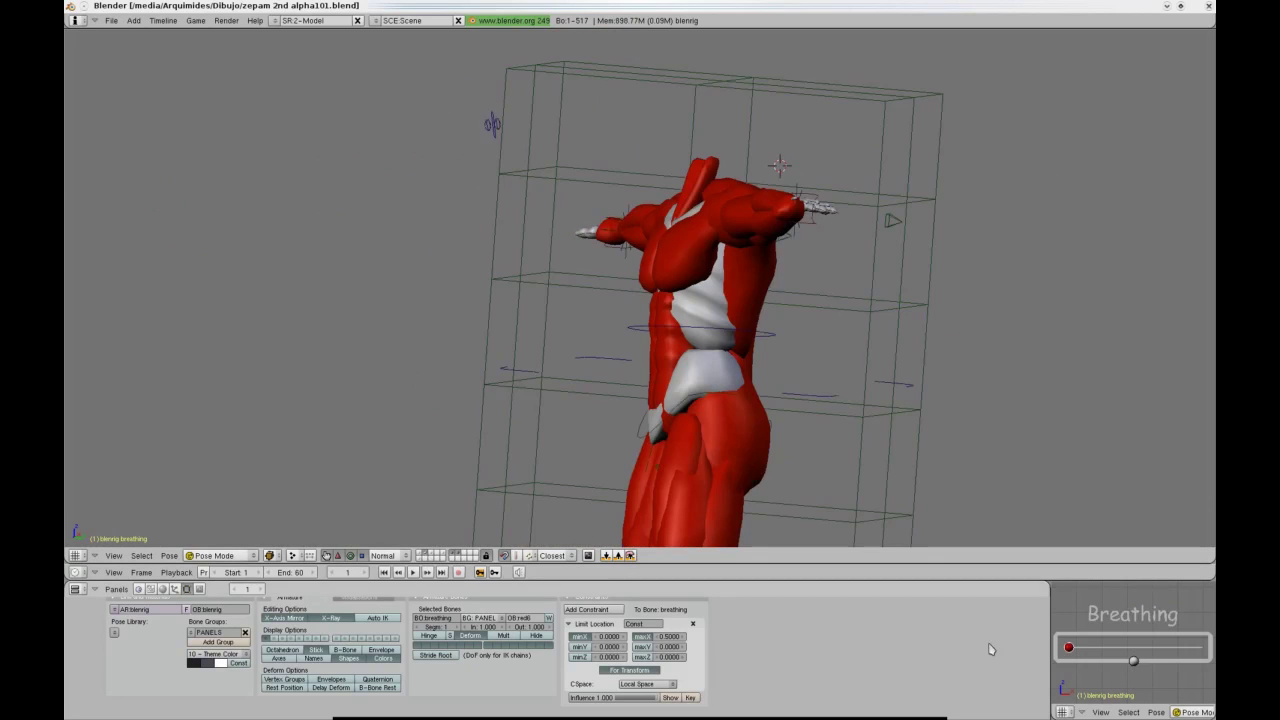
pyautogui.click(1111, 664)
pyautogui.keyDown('shift'); pyautogui.click(456, 553); pyautogui.keyUp('shift')
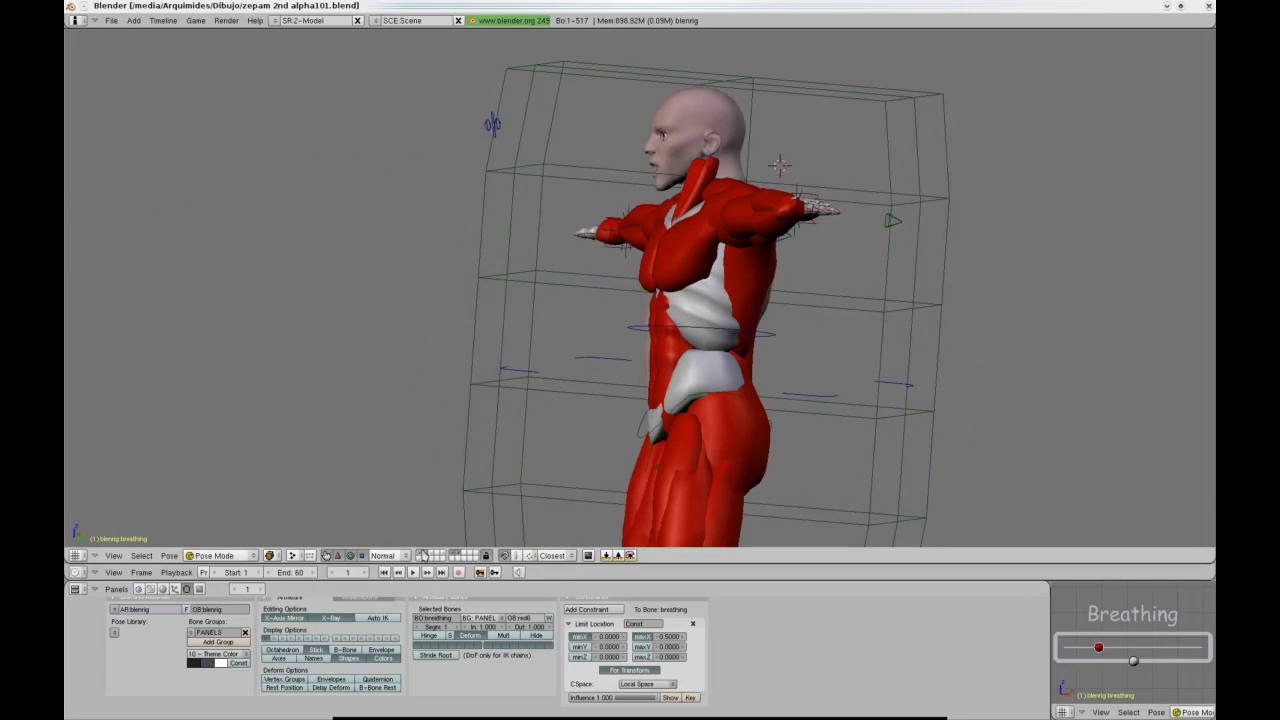
# Vary the Breathing slider on the skin mesh and return it to its minimum, ending in front view.
pyautogui.scroll(1, 640, 400)
pyautogui.press('g')
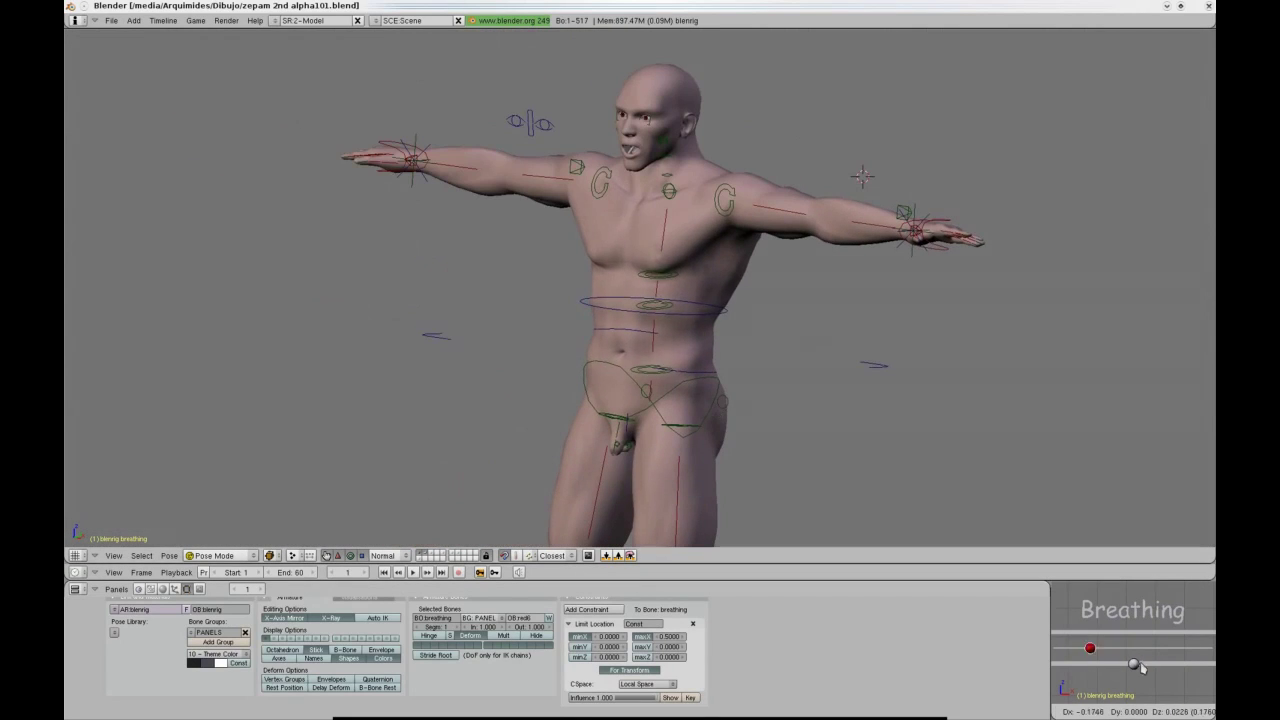
pyautogui.click(1046, 664)
pyautogui.scroll(-2, 528, 369)
pyautogui.press('KP_1')
pyautogui.keyDown('shift'); pyautogui.moveTo(528, 369); pyautogui.dragTo(626, 290, button='middle'); pyautogui.keyUp('shift')
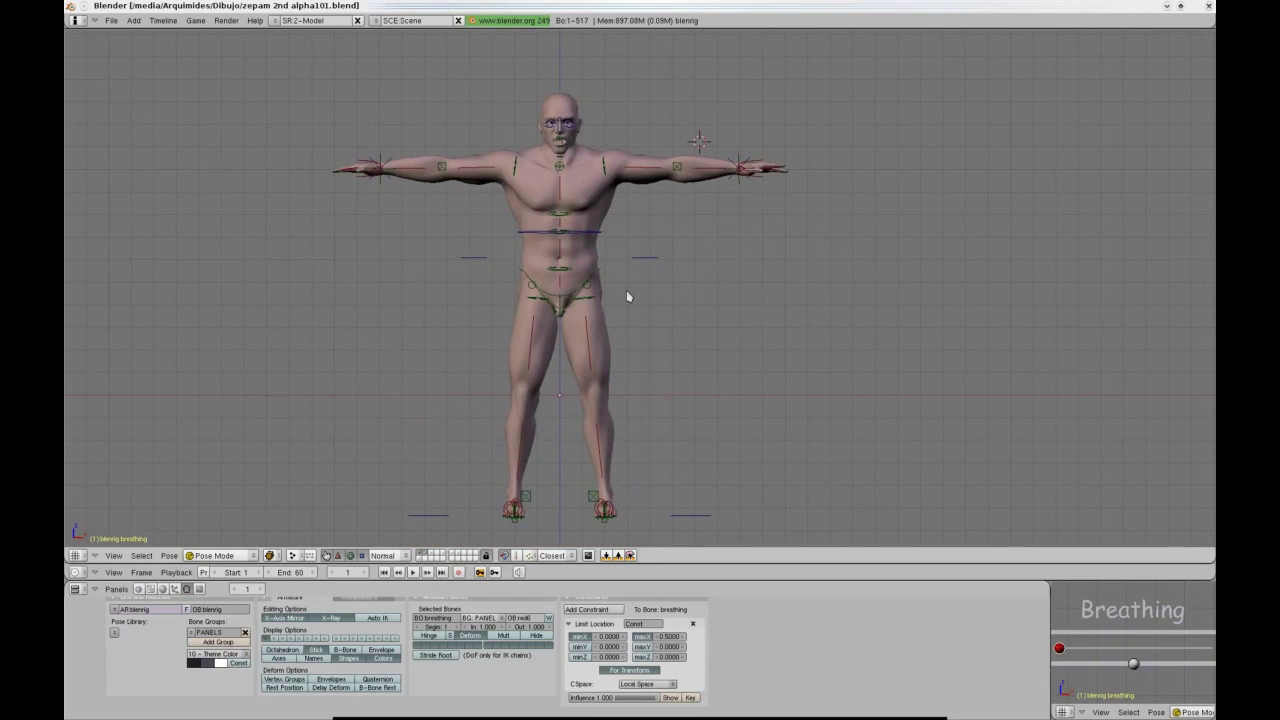
# Select all the sliders in the Stretch panel and set them to Yes.
pyautogui.scroll(-6, 1104, 613)
pyautogui.keyDown('shift'); pyautogui.moveTo(1108, 617); pyautogui.dragTo(1119, 647, button='middle'); pyautogui.keyUp('shift')
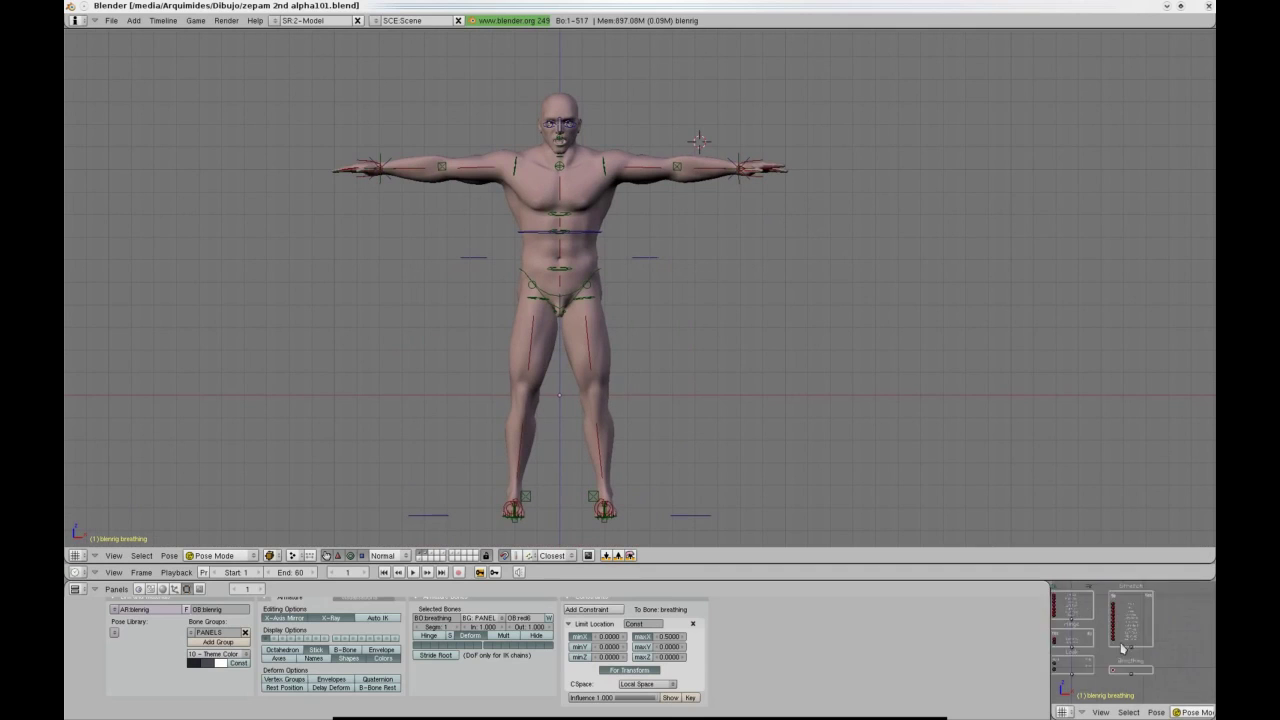
pyautogui.scroll(2, 1117, 648)
pyautogui.scroll(2, 1114, 640)
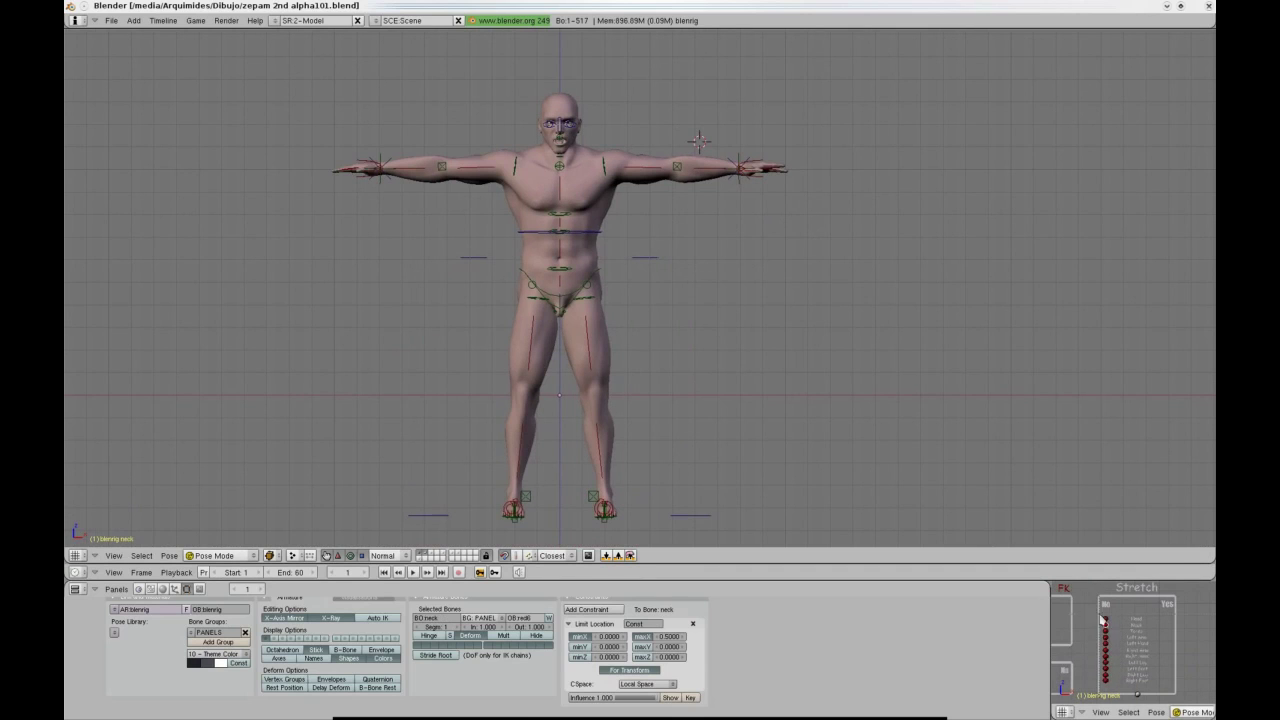
pyautogui.moveTo(1117, 700); pyautogui.dragTo(1115, 696)
pyautogui.press('g')
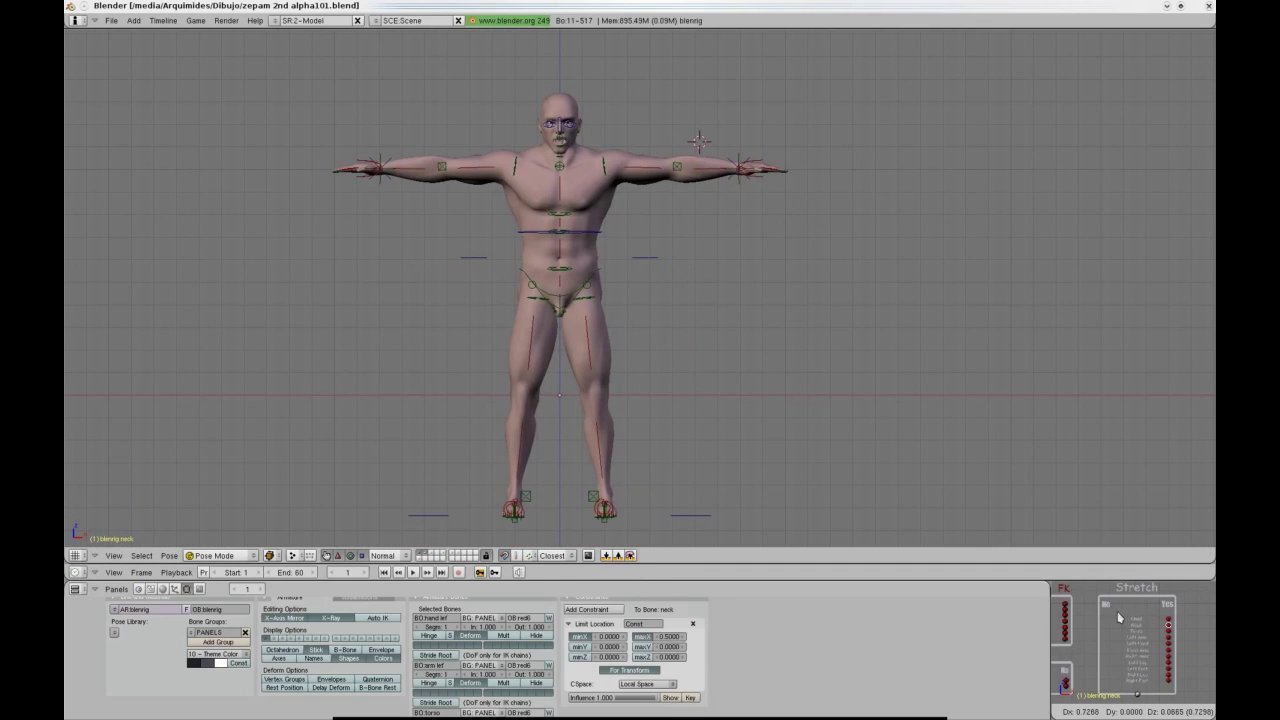
pyautogui.click(1117, 611)
pyautogui.scroll(1, 750, 176)
# Pull forearm ik left outward to stretch the left arm.
pyautogui.rightClick(762, 165)
pyautogui.press('g')
pyautogui.click(826, 185)
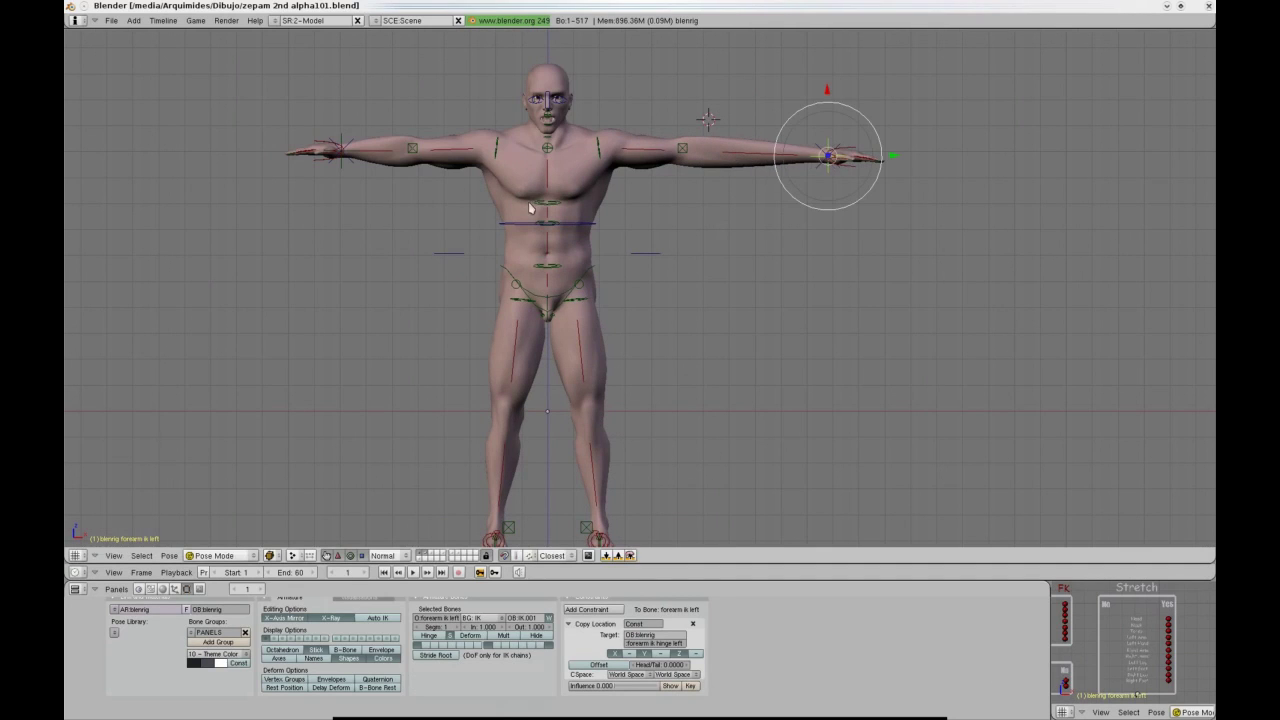
# Raise the master torso control to stretch both legs.
pyautogui.rightClick(507, 219)
pyautogui.press('g')
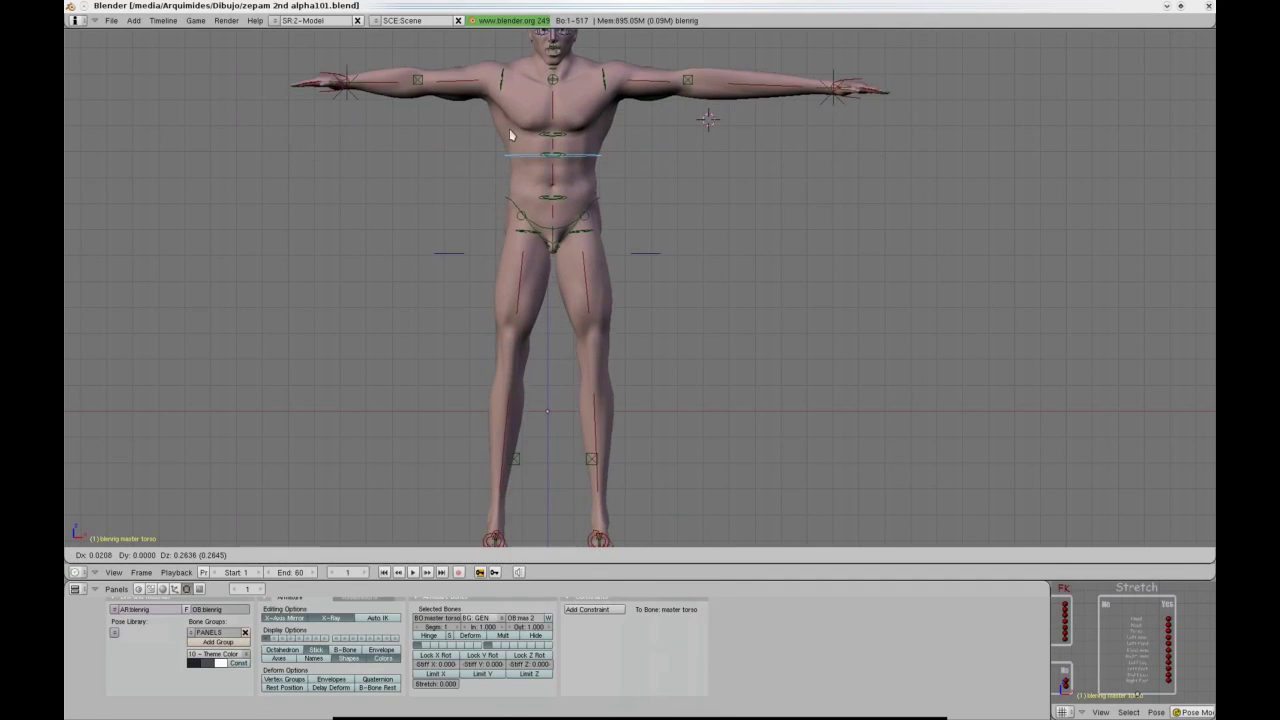
pyautogui.click(500, 204)
pyautogui.scroll(-3, 500, 204)
# Lower the knee controls rodi right and rodi left toward the ankles.
pyautogui.rightClick(566, 375)
pyautogui.press('g')
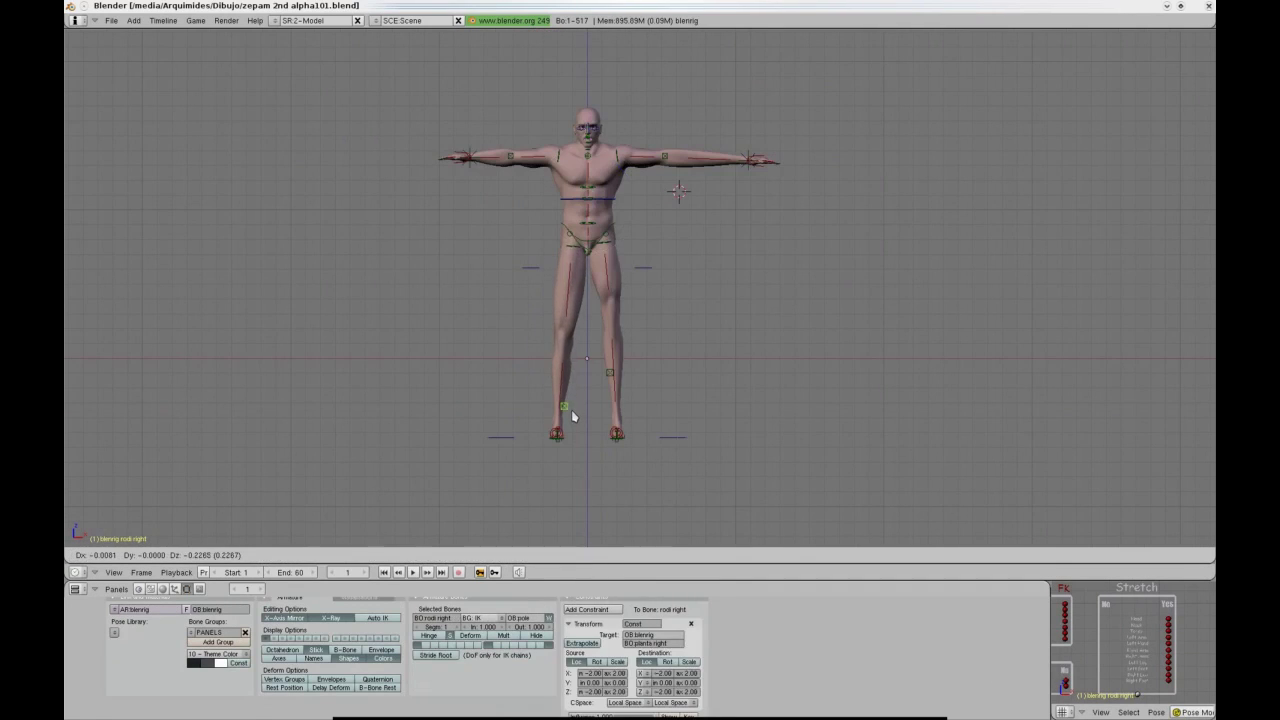
pyautogui.click(609, 378)
pyautogui.rightClick(609, 376)
pyautogui.press('g')
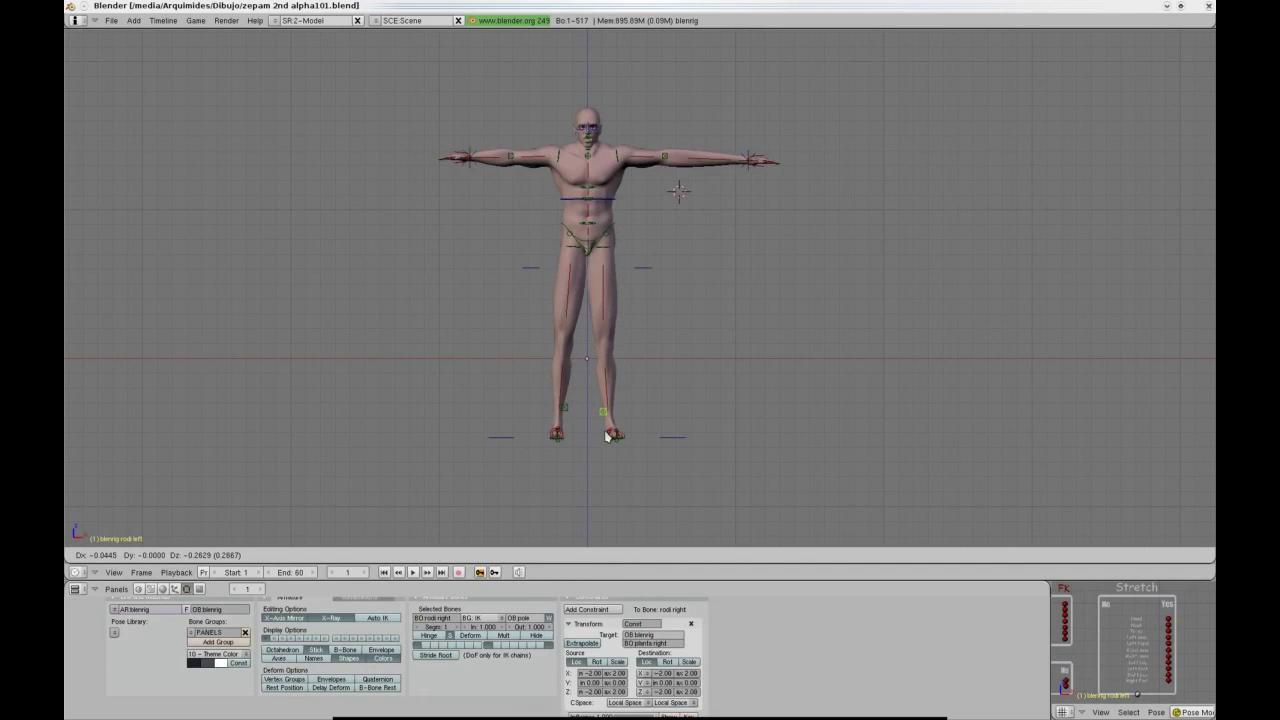
pyautogui.click(486, 205)
# Pull the forearm ik right control outward to stretch the right arm.
pyautogui.rightClick(463, 177)
pyautogui.press('g')
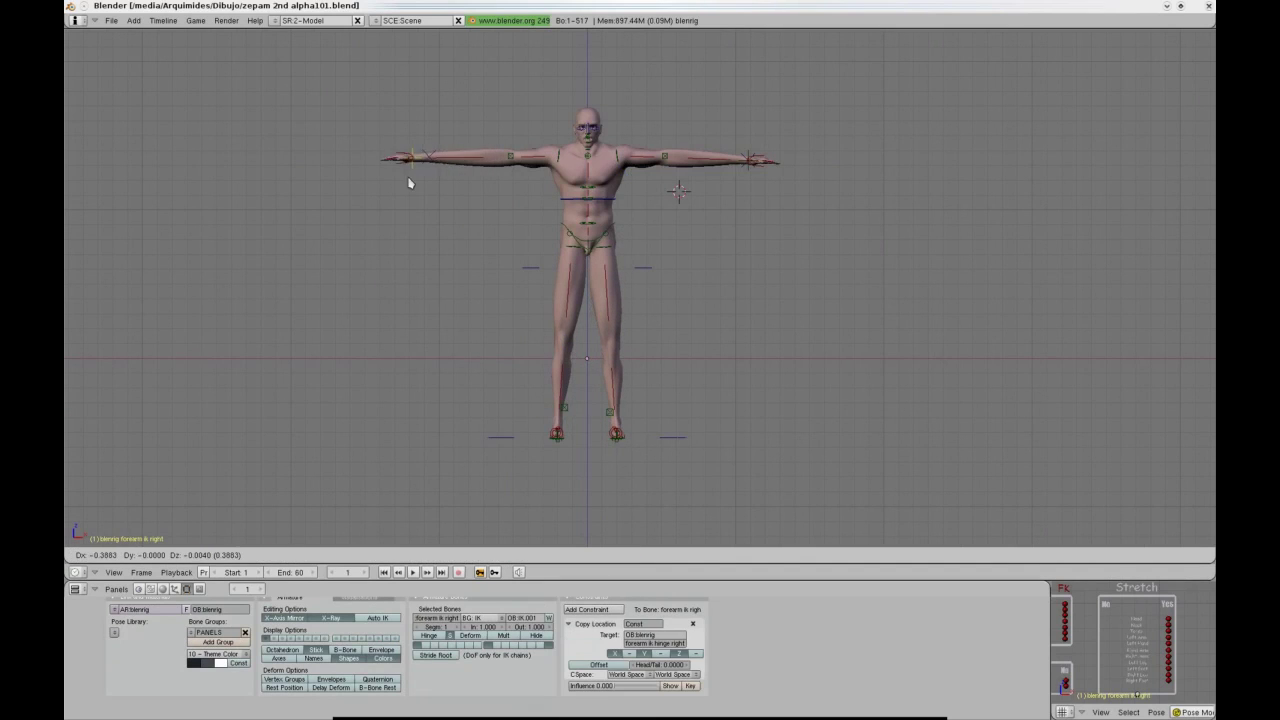
pyautogui.click(407, 181)
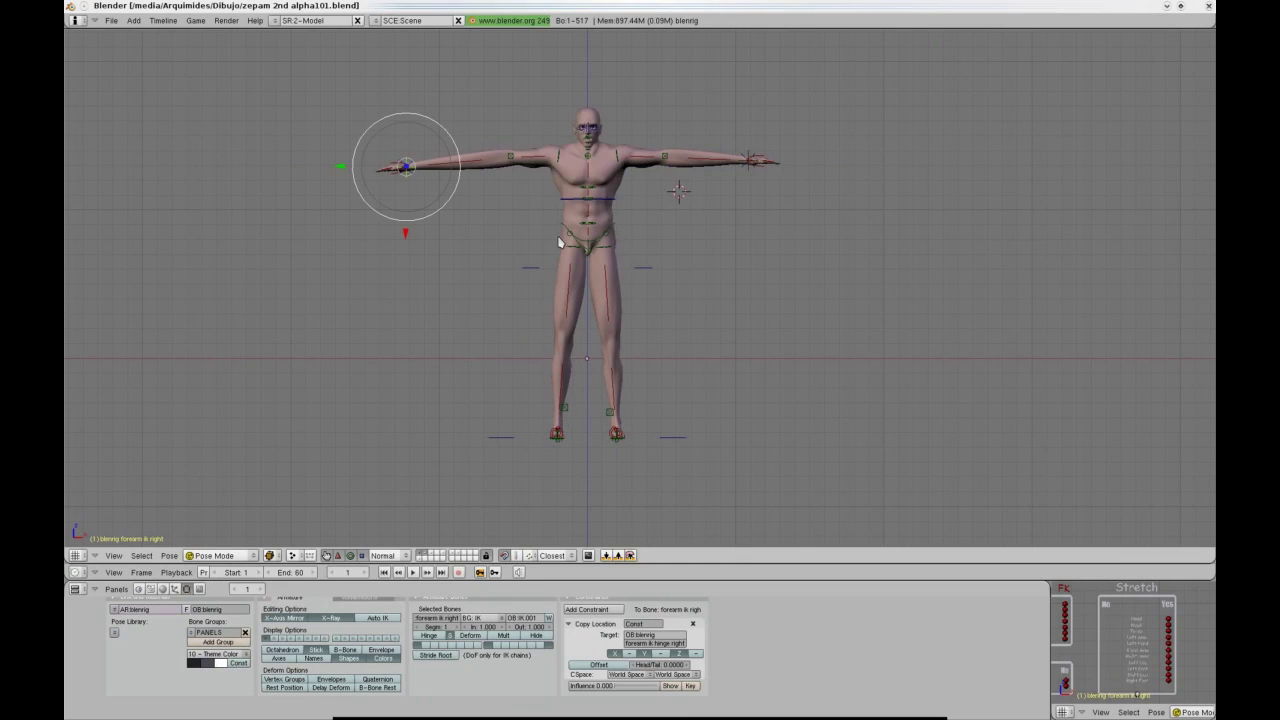
pyautogui.scroll(-1, 560, 242)
pyautogui.scroll(2, 669, 274)
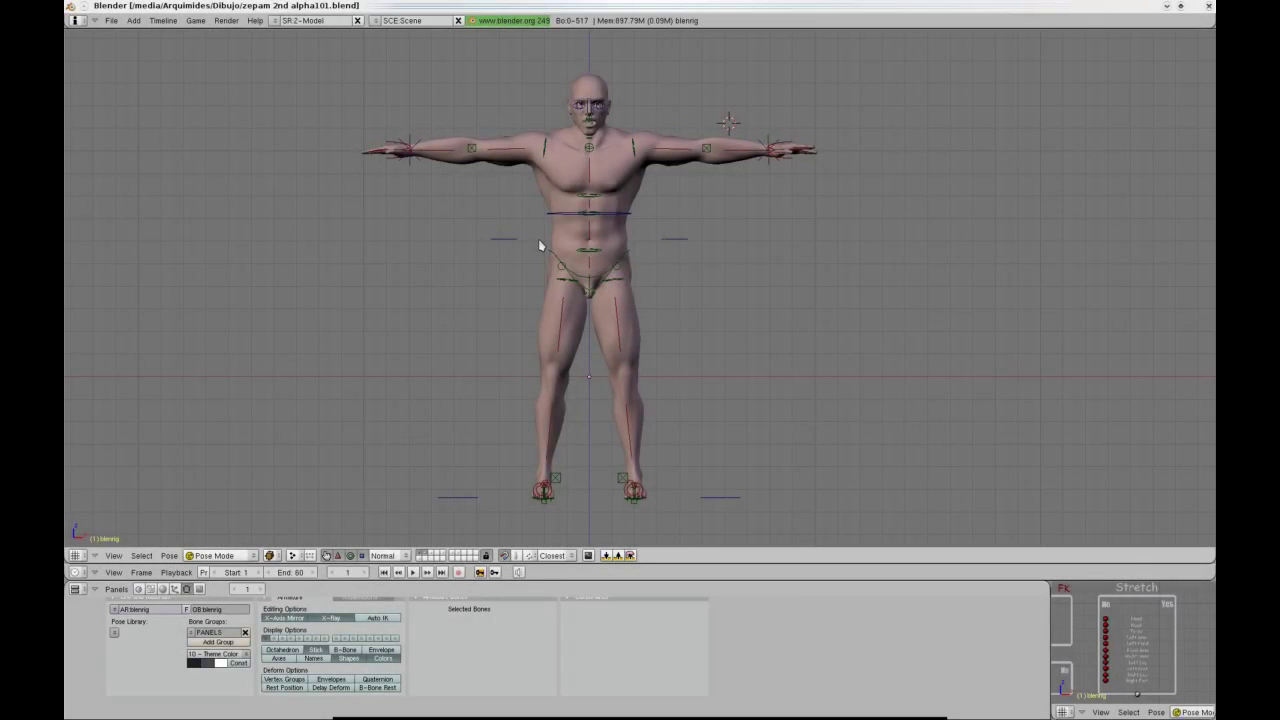
pyautogui.scroll(1, 540, 245)
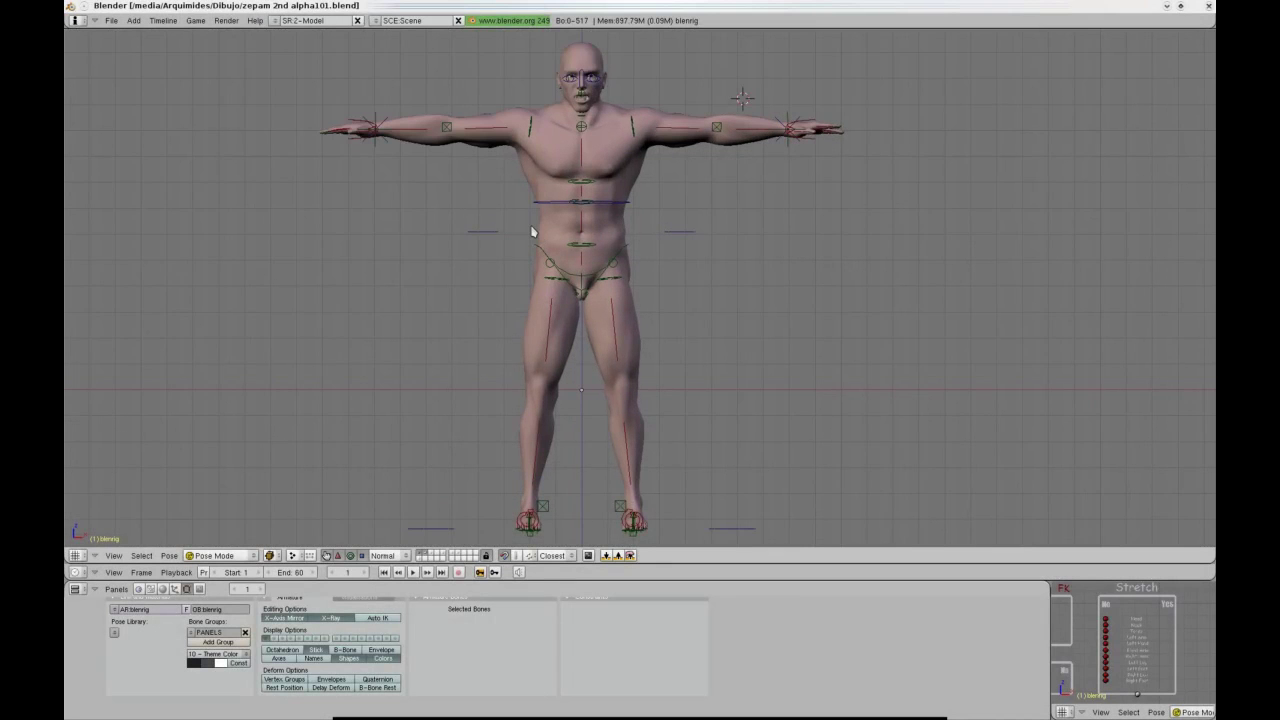
pyautogui.keyDown('shift'); pyautogui.moveTo(531, 227); pyautogui.dragTo(544, 221, button='middle'); pyautogui.keyUp('shift')
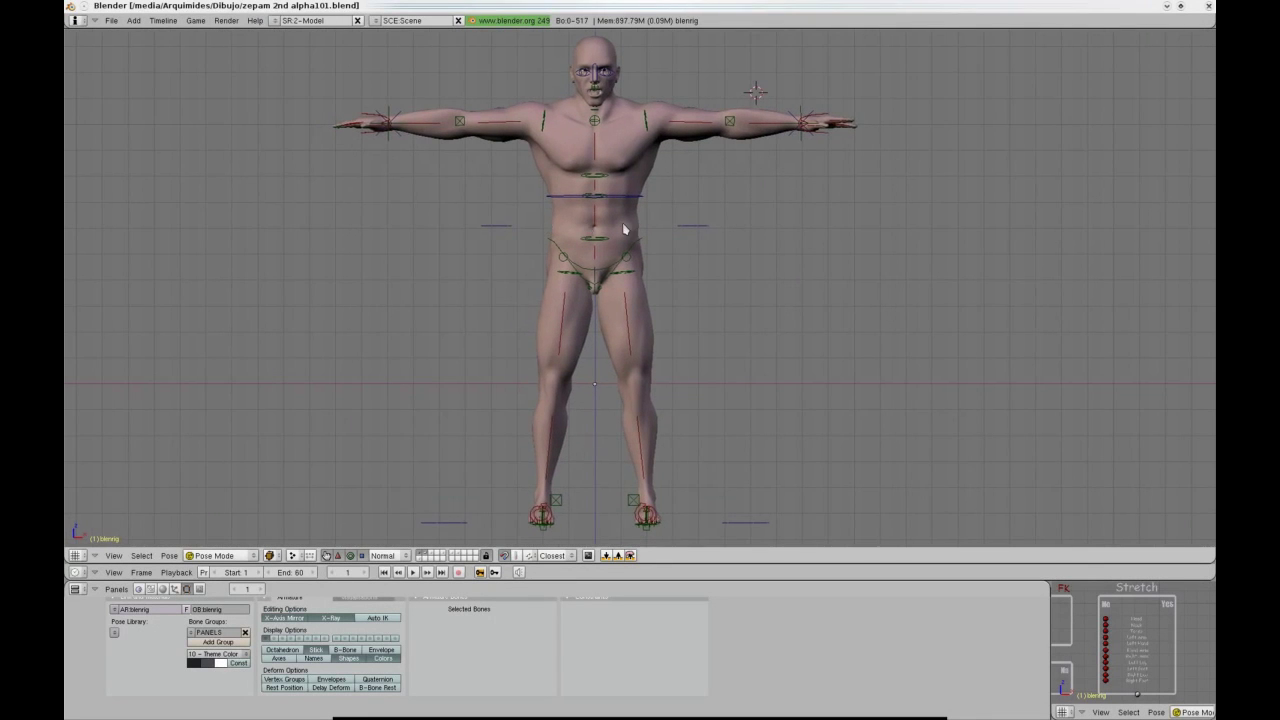
pyautogui.moveTo(623, 230); pyautogui.dragTo(575, 234, button='middle')
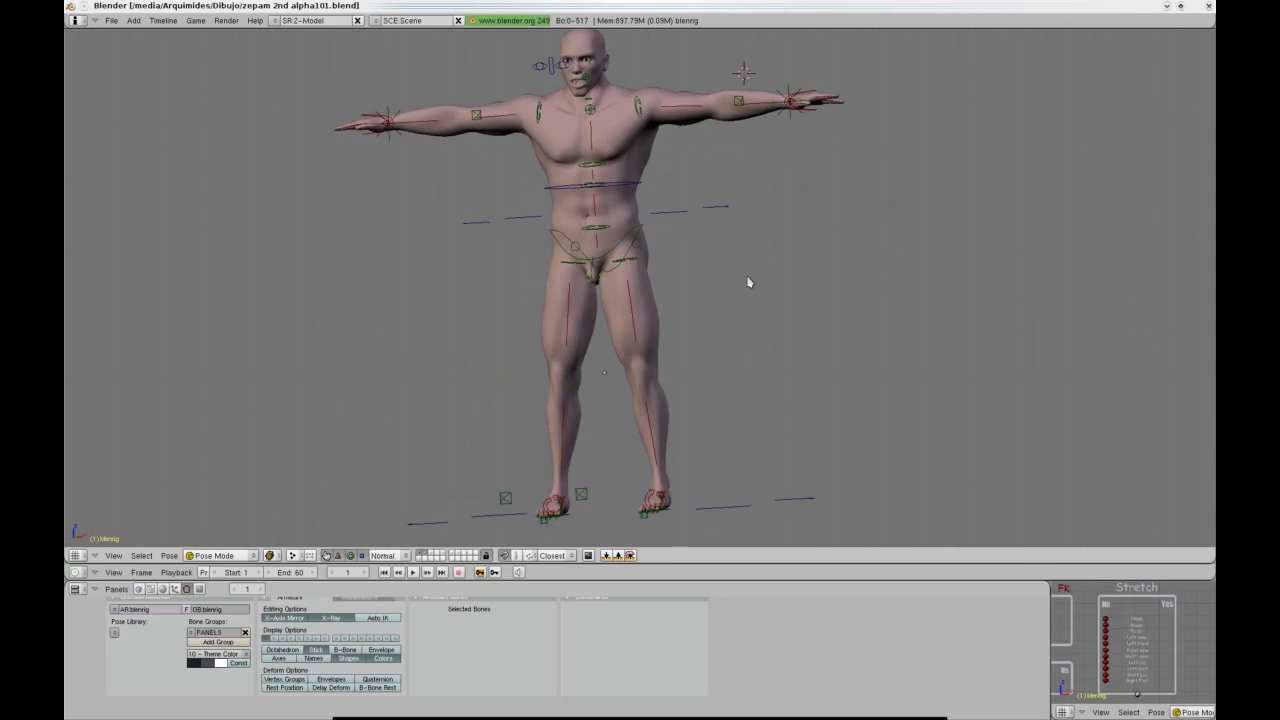
pyautogui.moveTo(748, 283); pyautogui.dragTo(731, 308, button='middle')
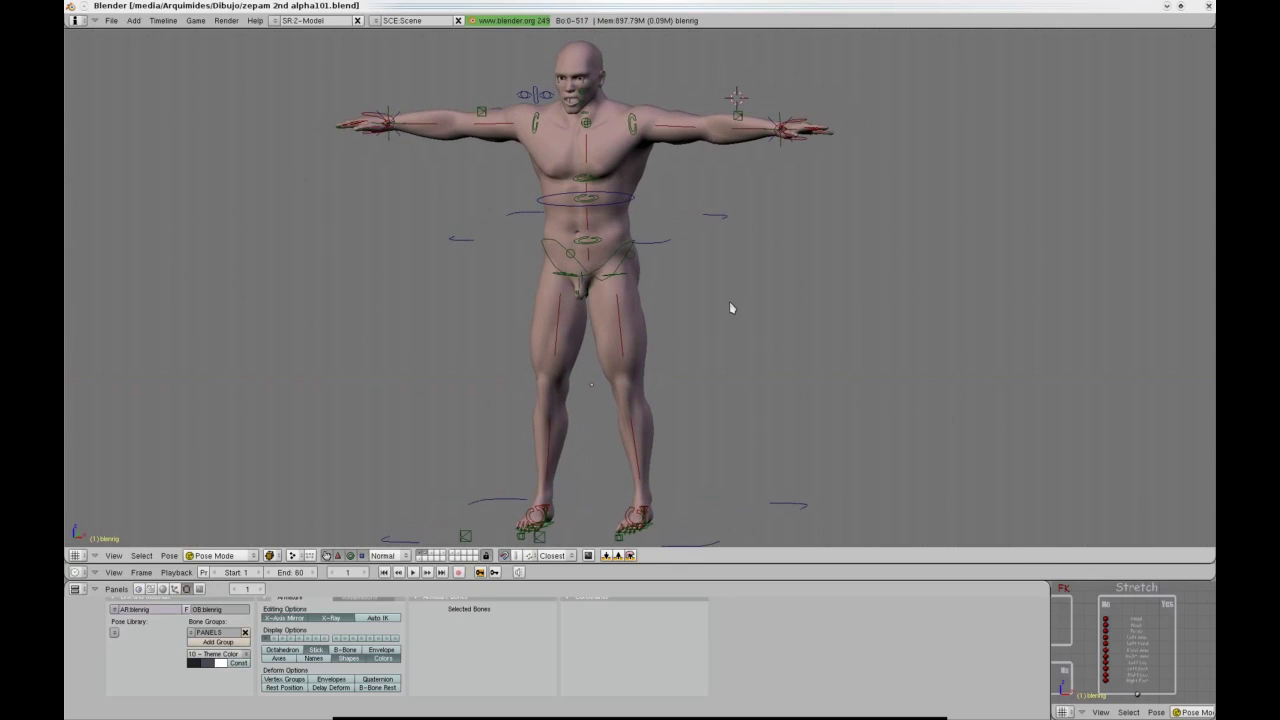
pyautogui.moveTo(491, 191); pyautogui.dragTo(497, 180, button='middle')
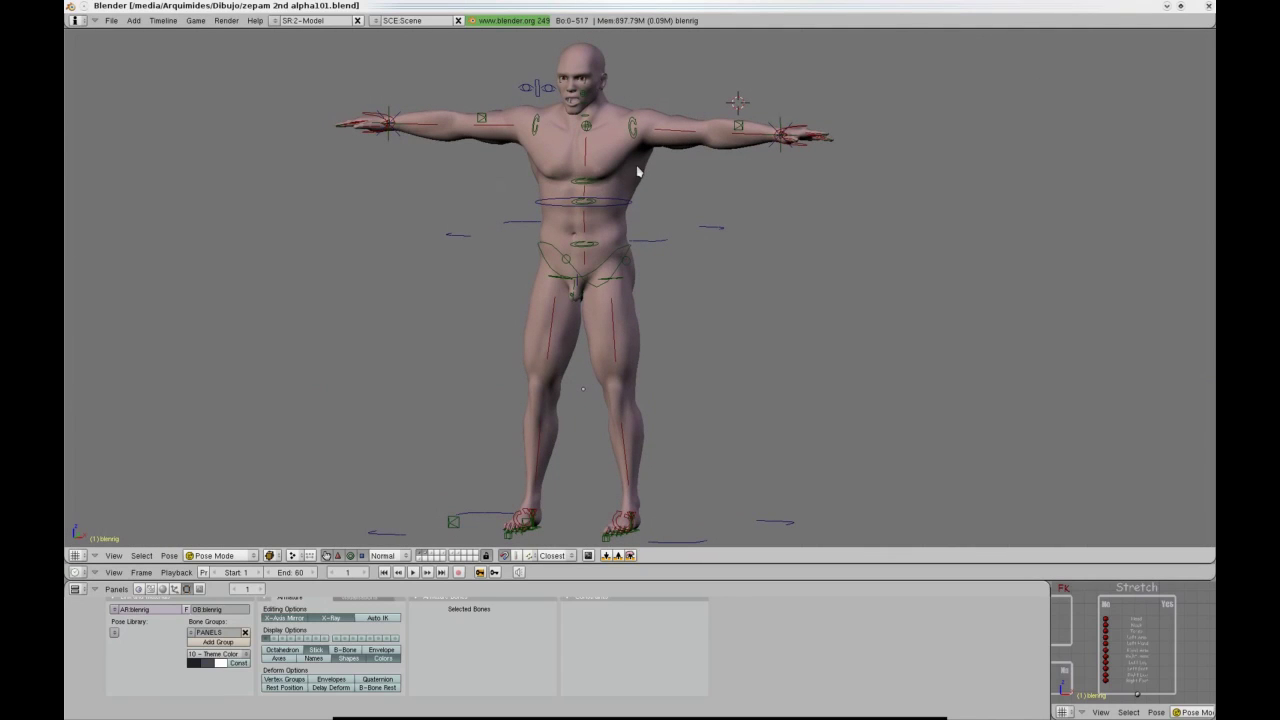
# Select the body mesh Zepam the Second and switch it to Weight Paint mode.
pyautogui.rightClick(632, 212)
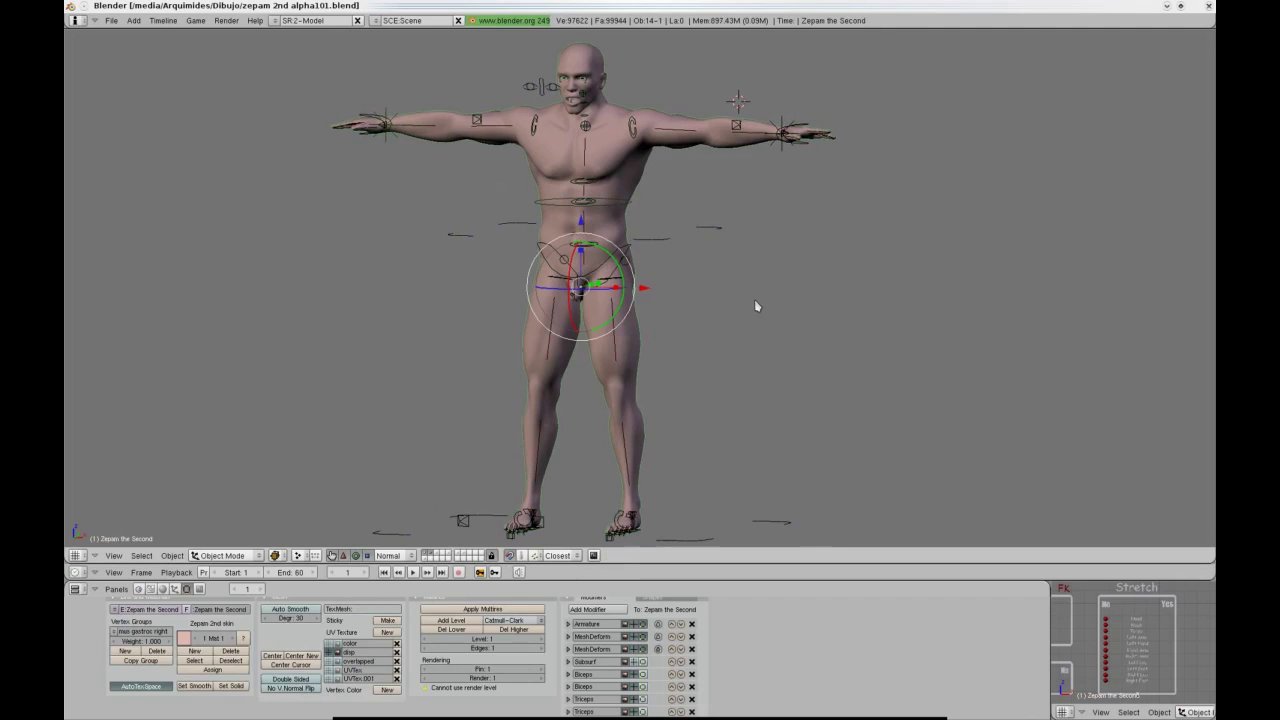
pyautogui.click(222, 555)
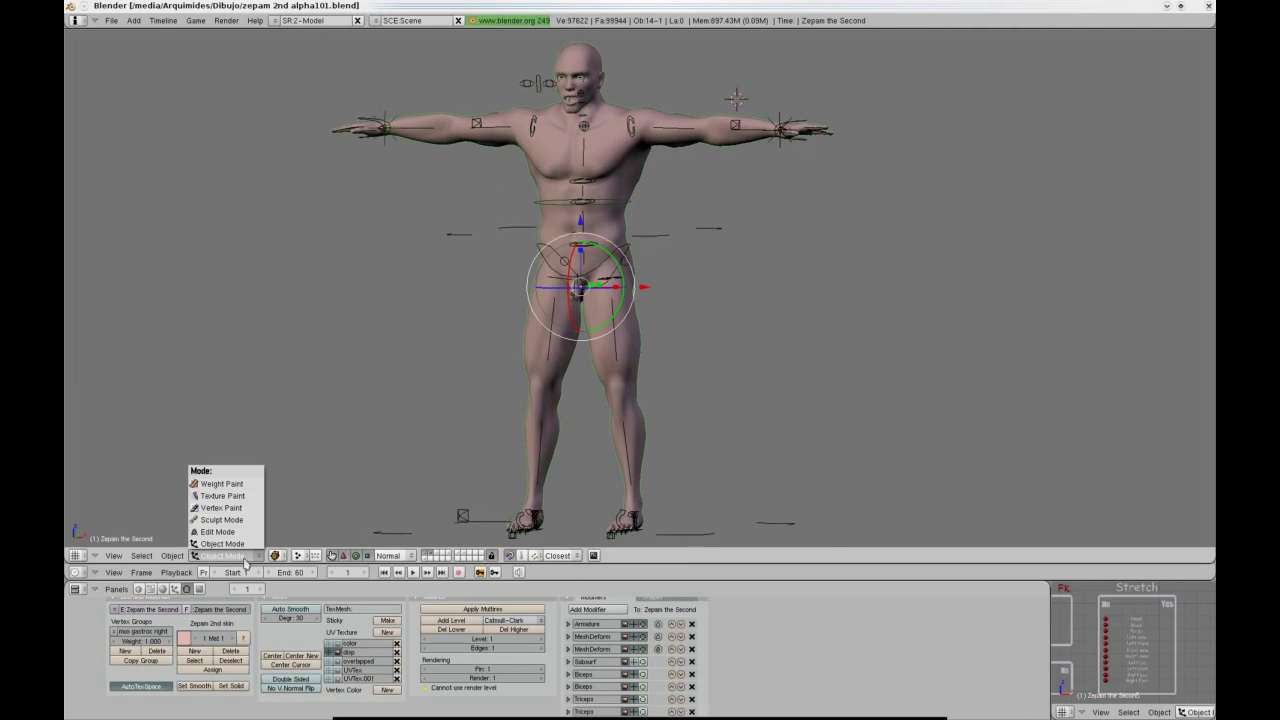
pyautogui.click(220, 488)
pyautogui.keyDown('shift'); pyautogui.moveTo(397, 264); pyautogui.dragTo(433, 304, button='middle'); pyautogui.keyUp('shift')
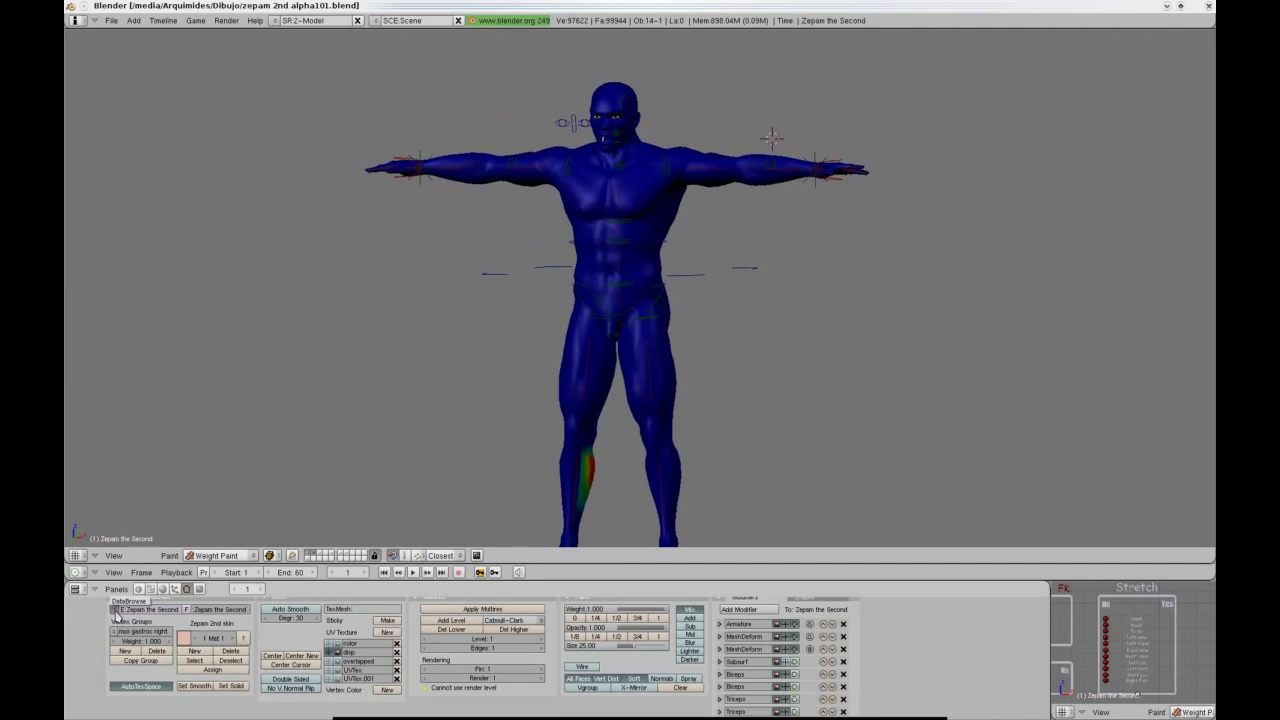
# Display the weights of the vertex group no mesh def on the body in front view.
pyautogui.click(115, 632)
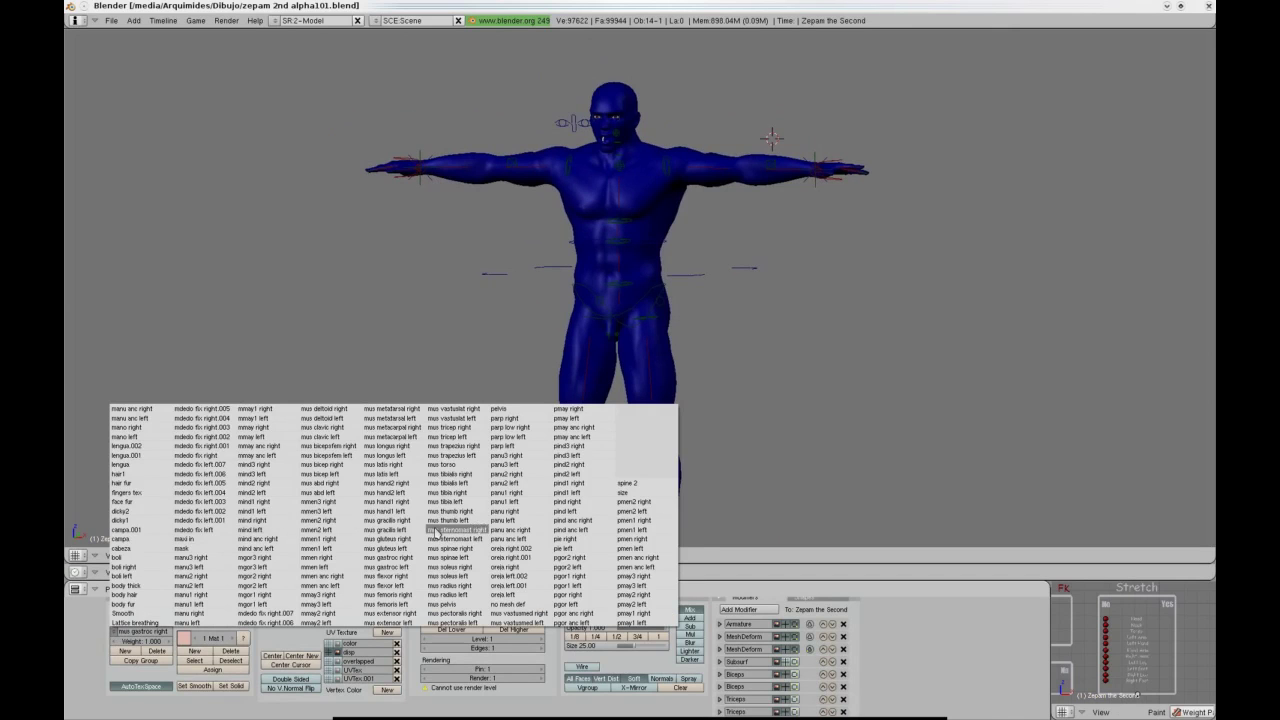
pyautogui.click(508, 605)
pyautogui.moveTo(480, 330)
pyautogui.mouseDown(button='middle')
pyautogui.moveTo(400, 280)
pyautogui.moveTo(327, 264)
pyautogui.moveTo(354, 437)
pyautogui.moveTo(368, 297)
pyautogui.mouseUp(button='middle')
pyautogui.press('KP_1')
pyautogui.press('KP_Add')
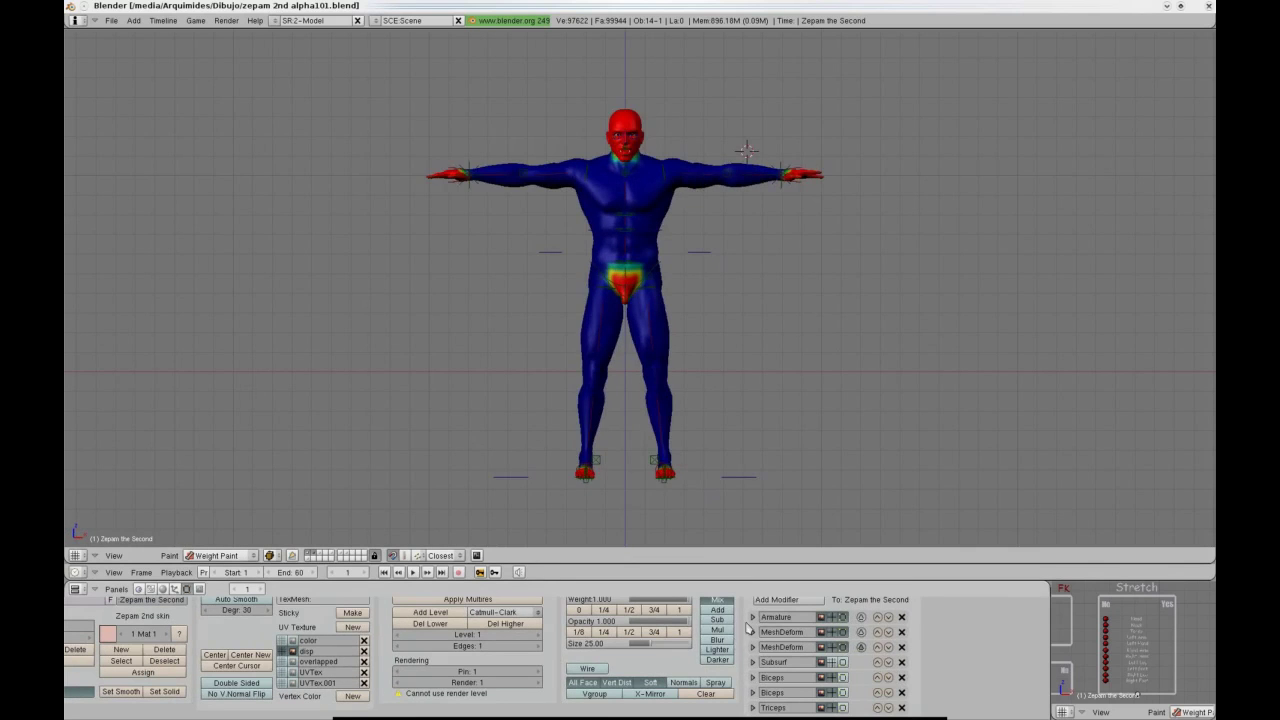
# Expand the Armature modifier and the first MeshDeform modifier to examine their settings.
pyautogui.click(753, 617)
pyautogui.scroll(-1, 746, 637)
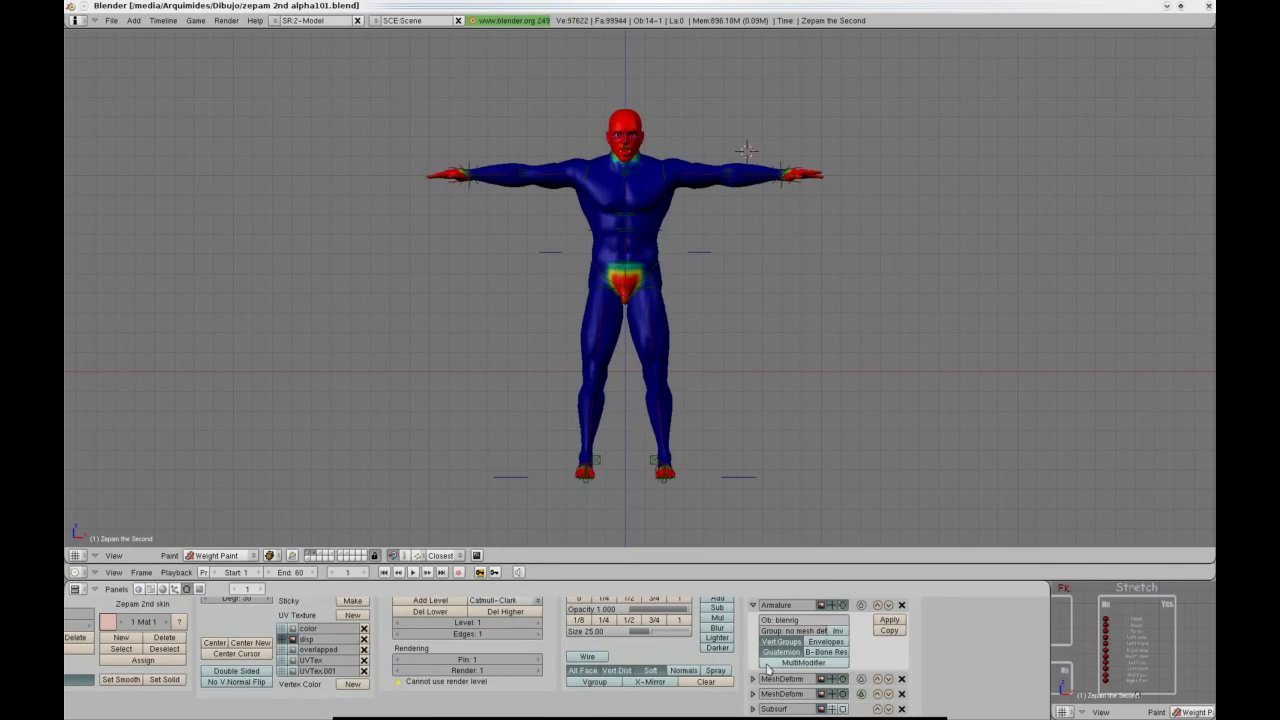
pyautogui.click(753, 679)
pyautogui.scroll(-2, 746, 655)
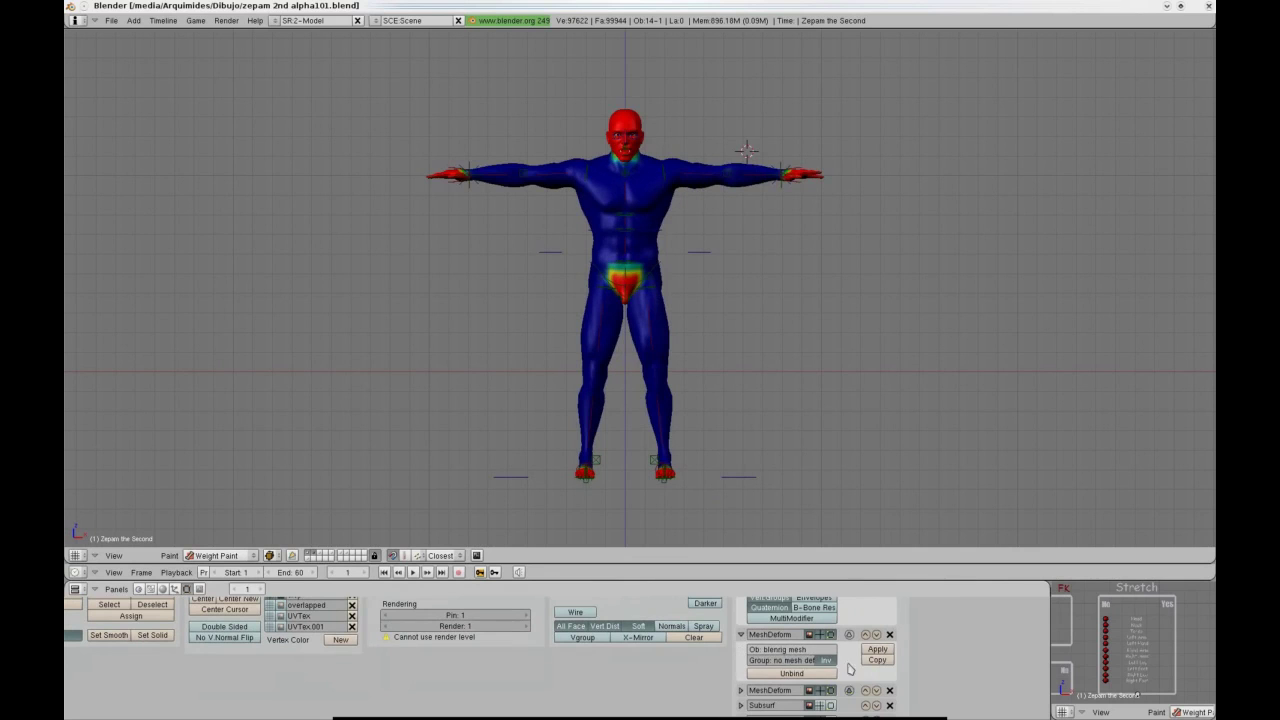
pyautogui.moveTo(782, 649); pyautogui.dragTo(785, 705, button='middle')
pyautogui.keyDown('shift'); pyautogui.moveTo(590, 334); pyautogui.dragTo(549, 343, button='middle'); pyautogui.keyUp('shift')
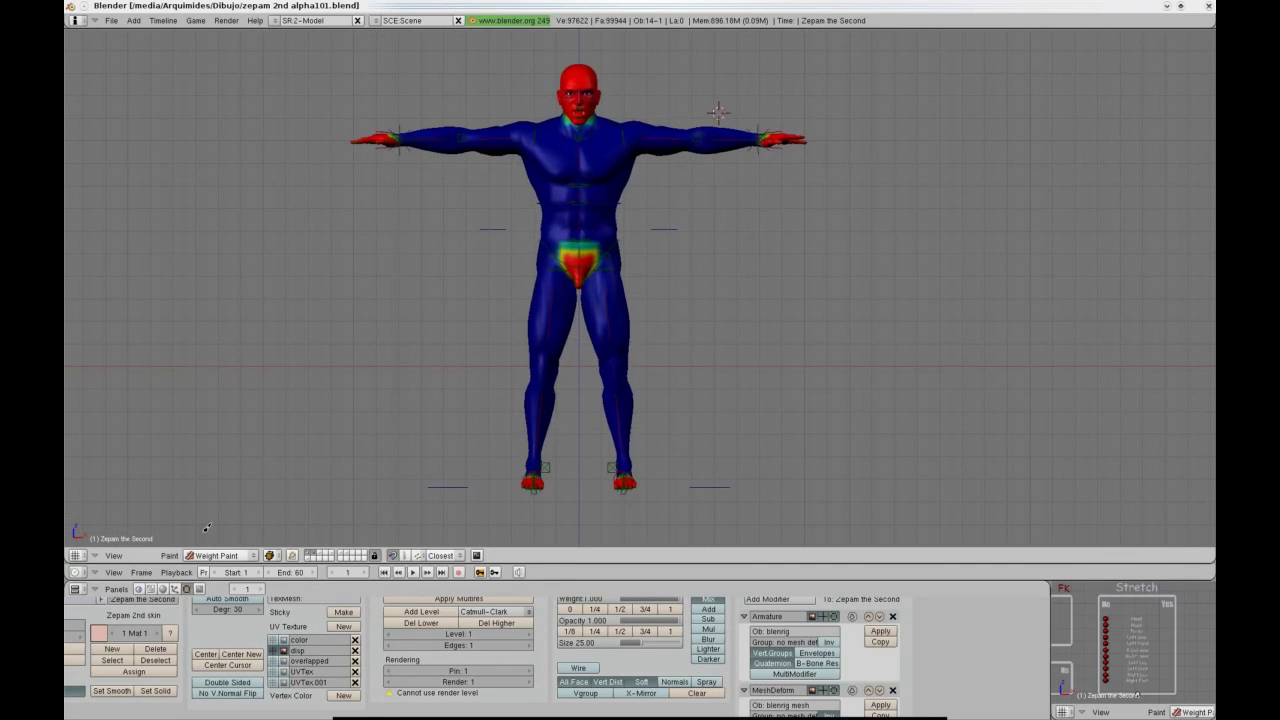
# Return the body mesh to Object Mode, then select the blenrig armature and show its muscle bone layer alongside the main controls.
pyautogui.click(252, 557)
pyautogui.click(247, 545)
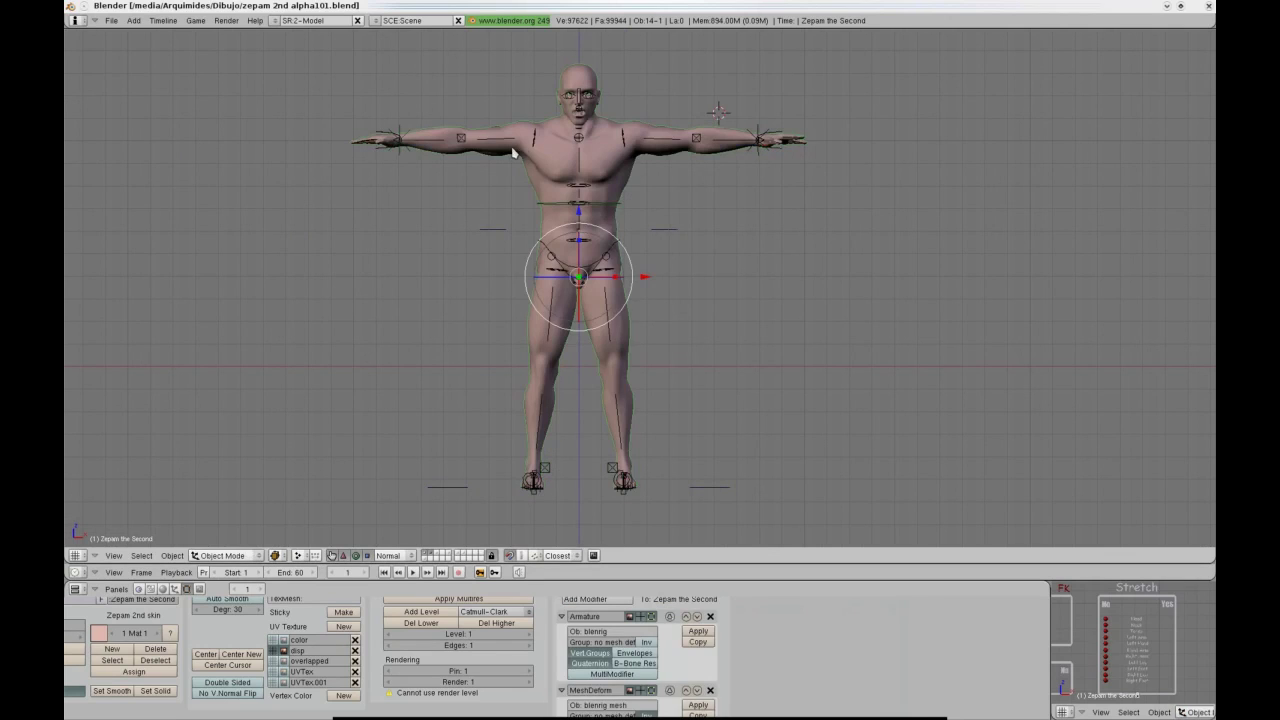
pyautogui.rightClick(532, 145)
pyautogui.keyDown('shift'); pyautogui.click(217, 633); pyautogui.keyUp('shift')
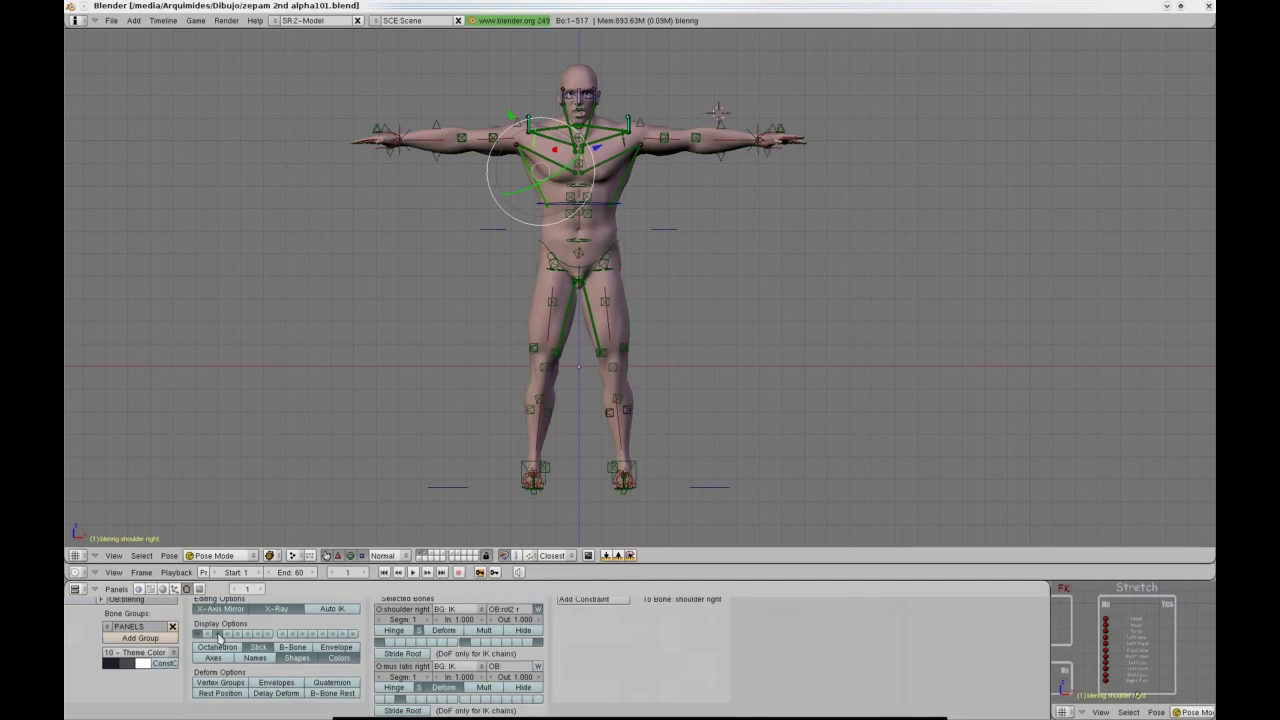
# Reselect the body mesh and put it back into Weight Paint mode with the muscle bones visible.
pyautogui.rightClick(529, 305)
pyautogui.click(234, 556)
pyautogui.click(221, 483)
pyautogui.scroll(1, 410, 149)
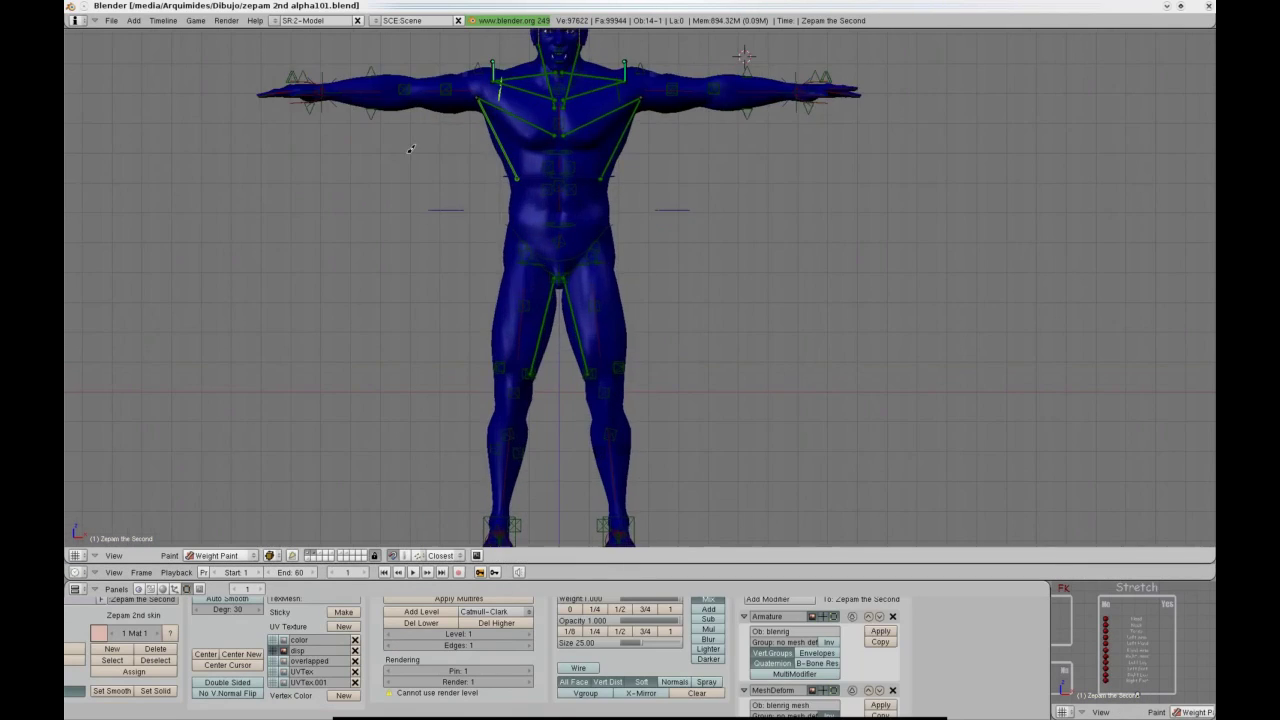
# Select muscle bones on the chest, left thigh and both sides of the abdomen to examine their weights.
pyautogui.rightClick(512, 110)
pyautogui.rightClick(607, 117)
pyautogui.scroll(-1, 608, 118)
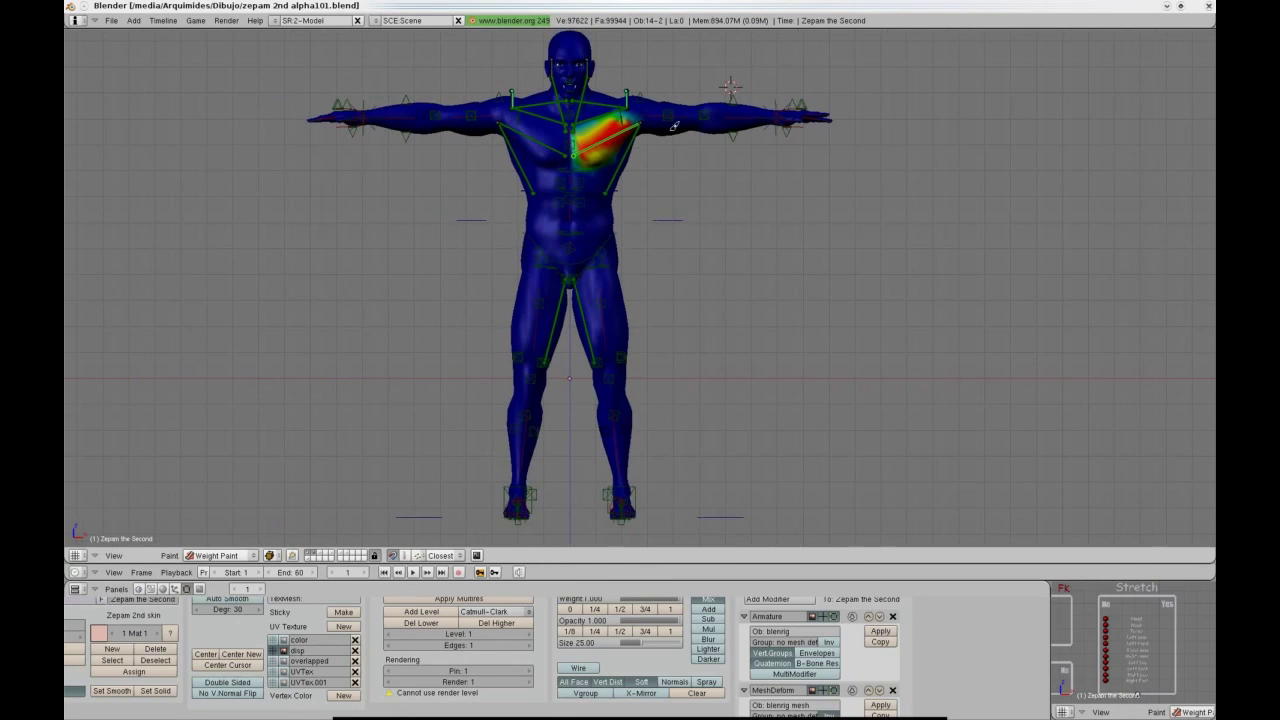
pyautogui.rightClick(610, 338)
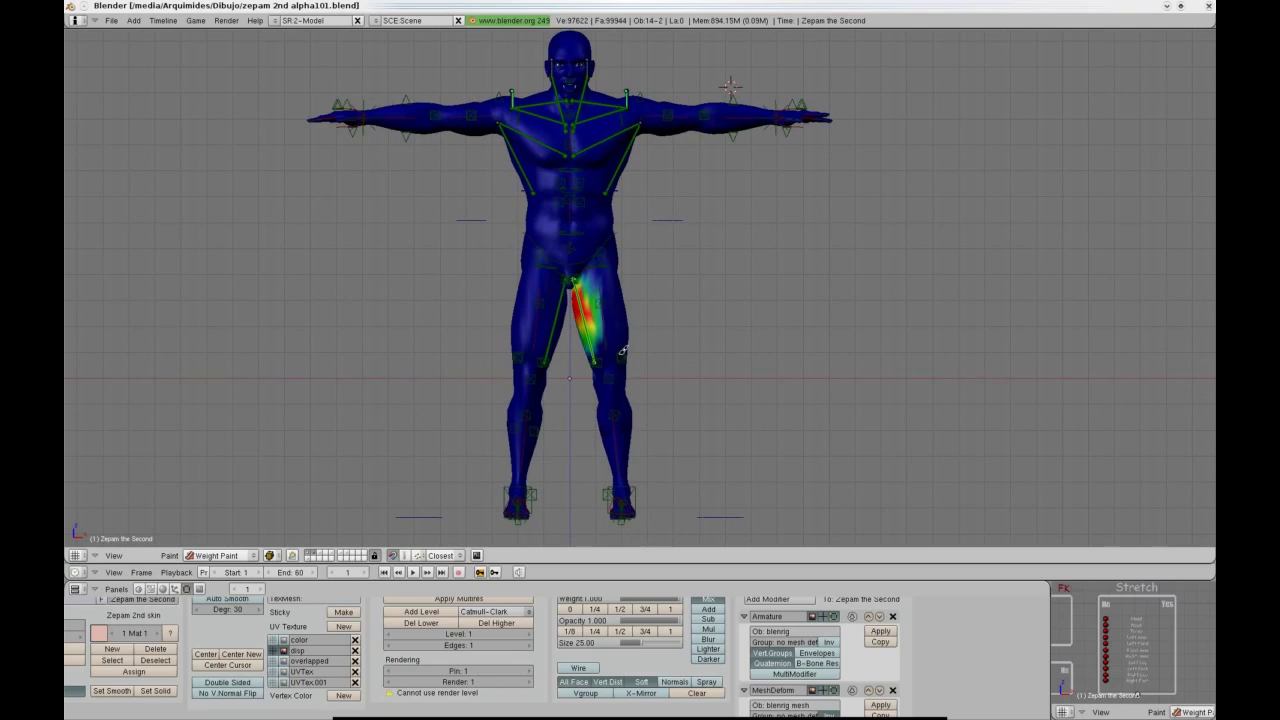
pyautogui.rightClick(621, 352)
pyautogui.rightClick(582, 203)
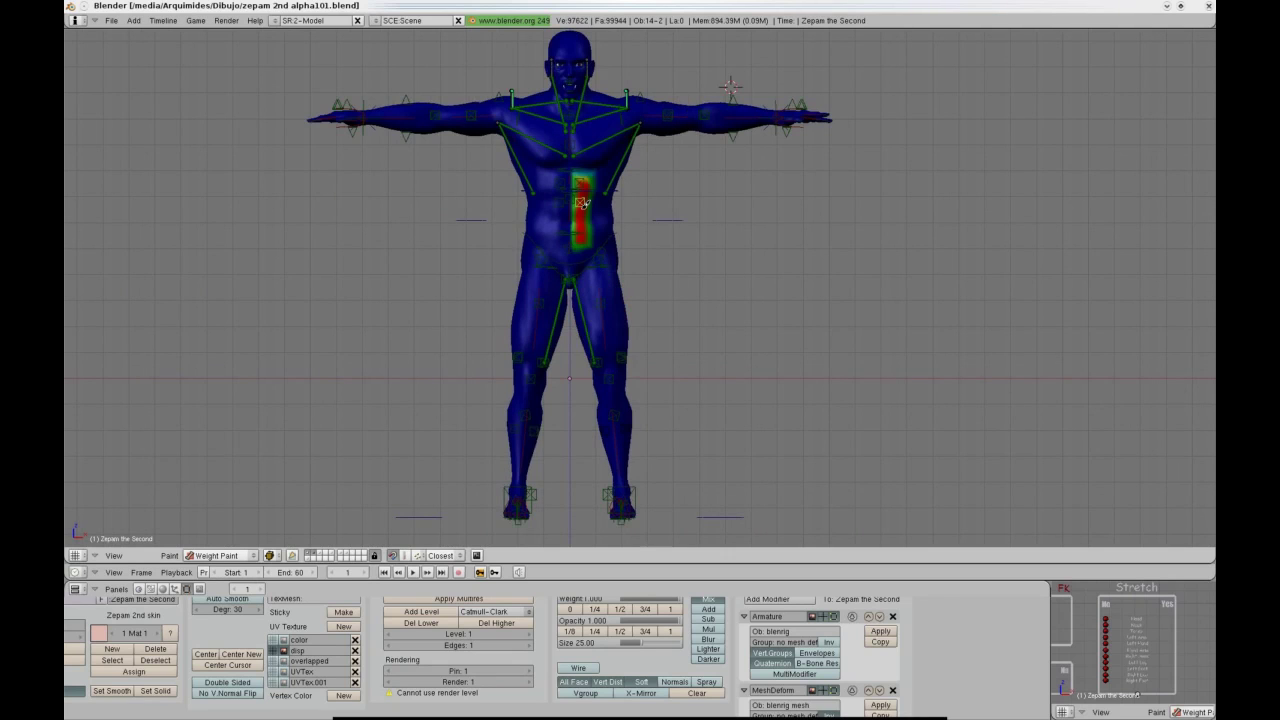
pyautogui.rightClick(556, 207)
# Leave Weight Paint for Object Mode, reselect the blenrig armature, hide its muscle bone layer and deselect all bones.
pyautogui.click(238, 555)
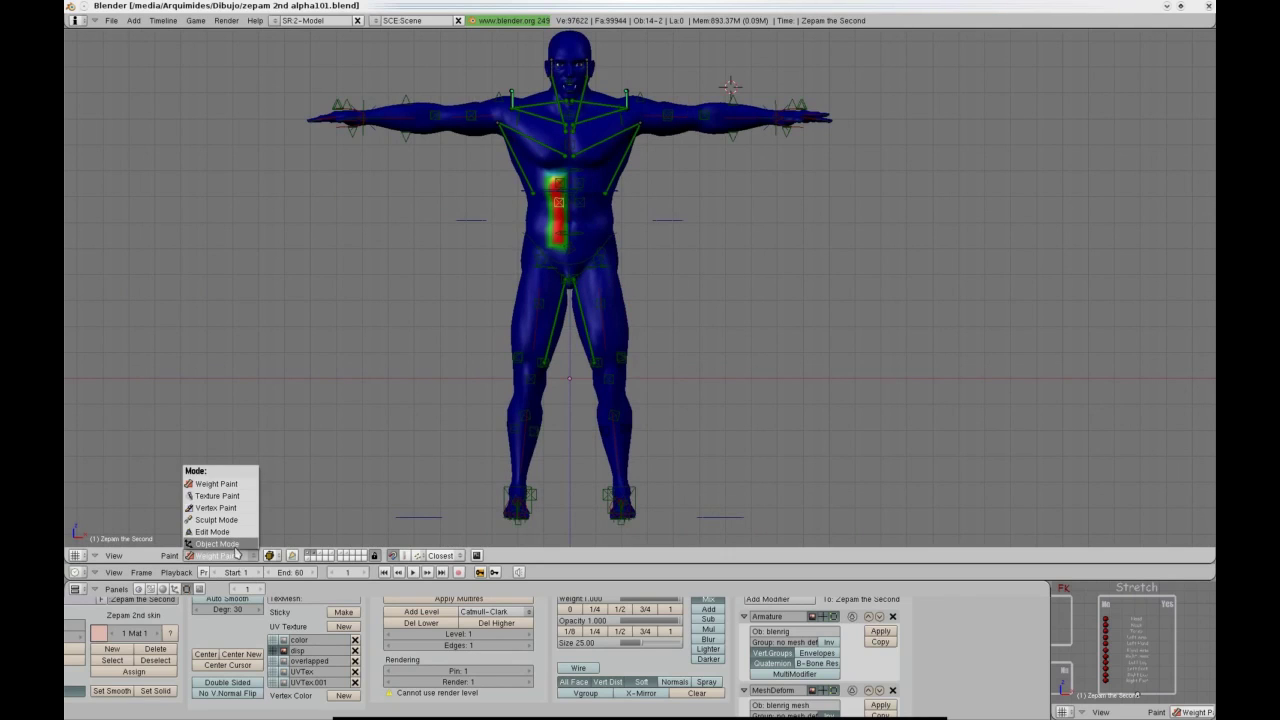
pyautogui.click(234, 546)
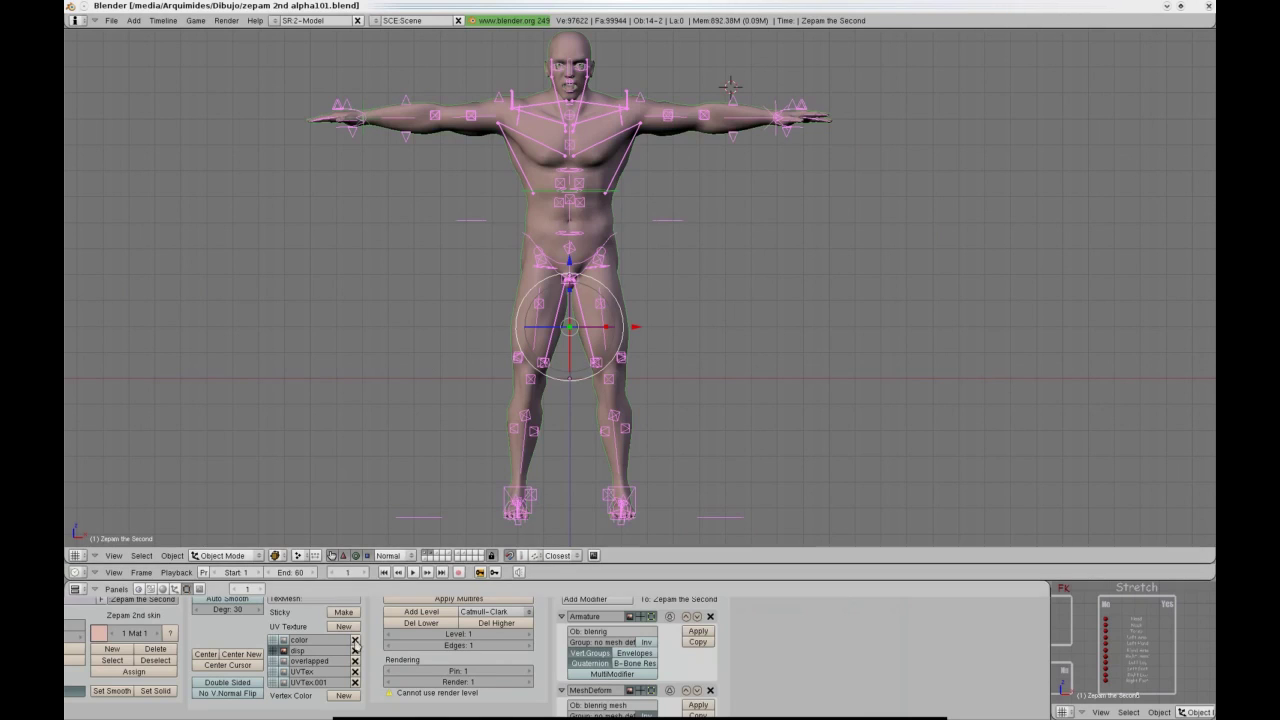
pyautogui.rightClick(543, 266)
pyautogui.keyDown('shift'); pyautogui.click(206, 632); pyautogui.keyUp('shift')
pyautogui.keyDown('ctrl'); pyautogui.moveTo(354, 420); pyautogui.dragTo(390, 388, button='middle'); pyautogui.keyUp('ctrl')
pyautogui.press('a')
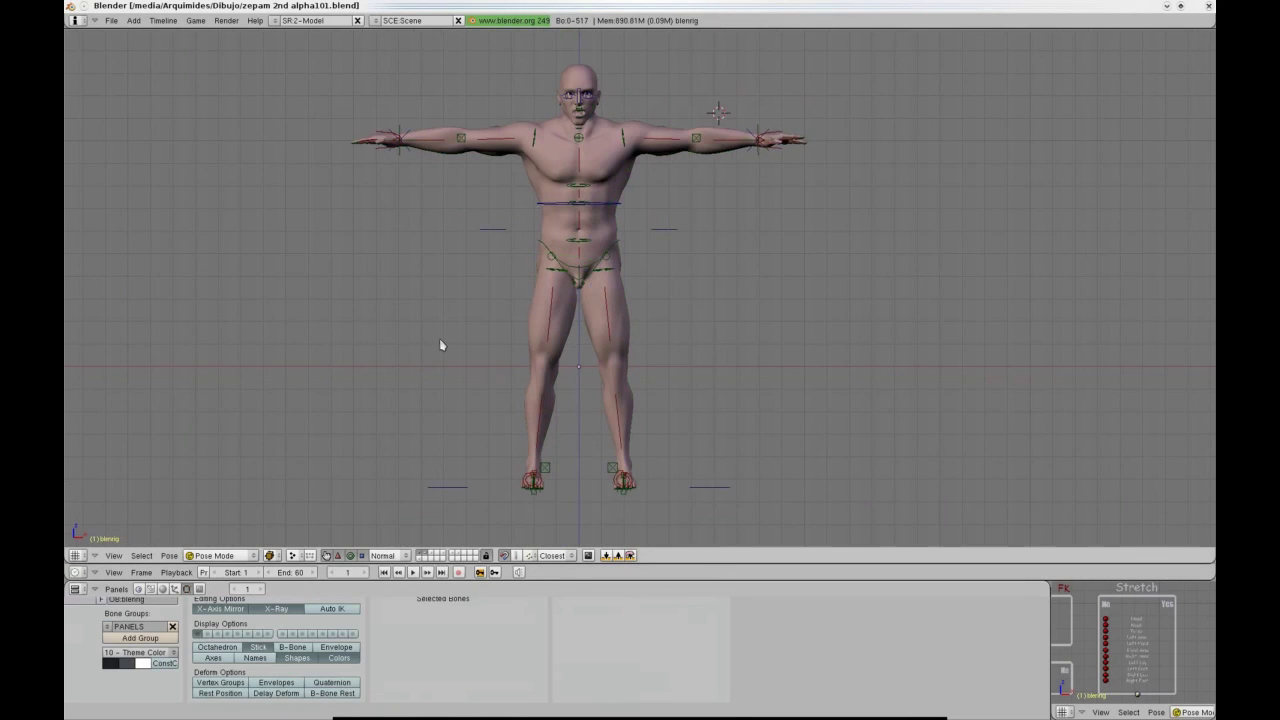
pyautogui.keyDown('shift'); pyautogui.moveTo(439, 340); pyautogui.dragTo(453, 339, button='middle'); pyautogui.keyUp('shift')
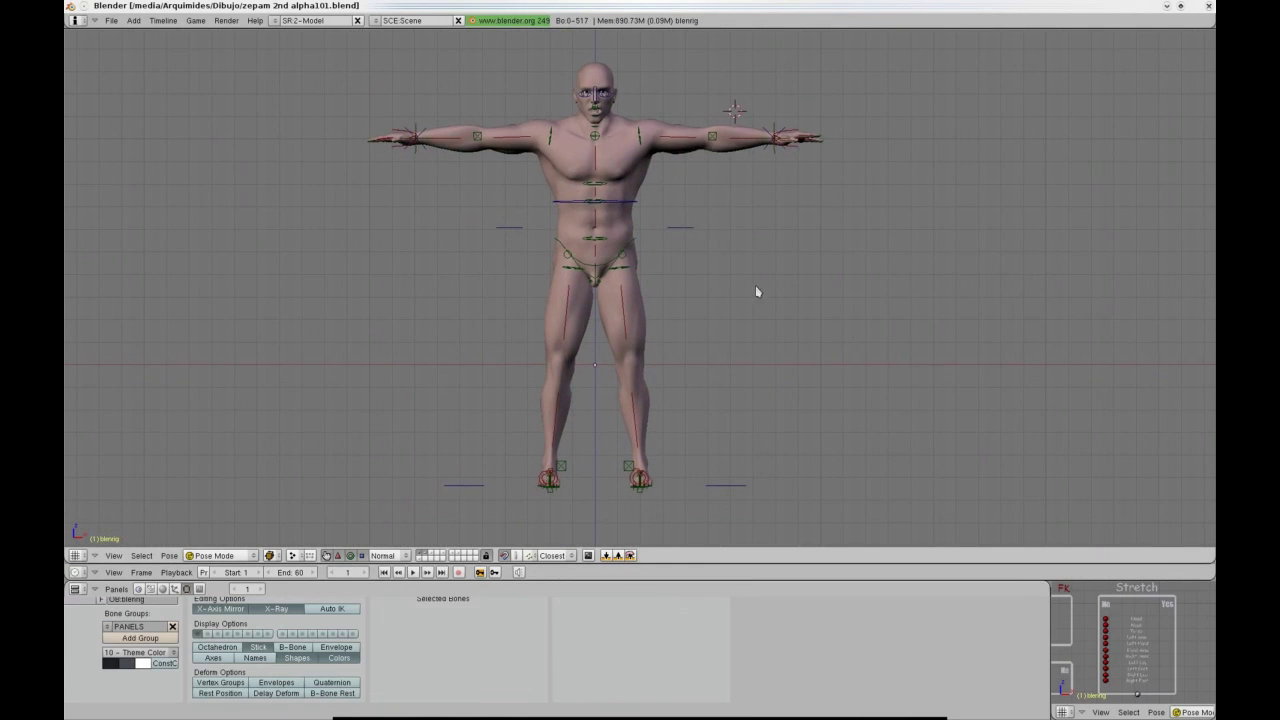
# Split the 3D view into two side-by-side areas and turn the new one into a Text Editor.
pyautogui.moveTo(913, 9)
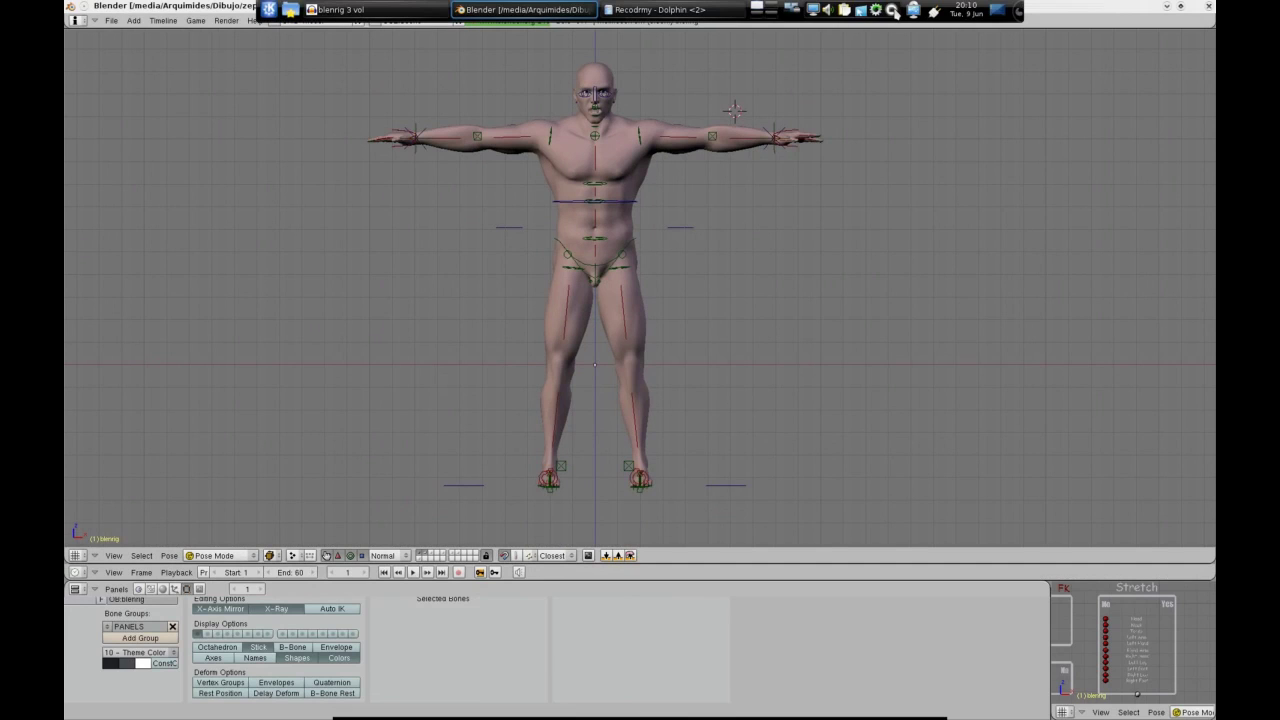
pyautogui.click(751, 550)
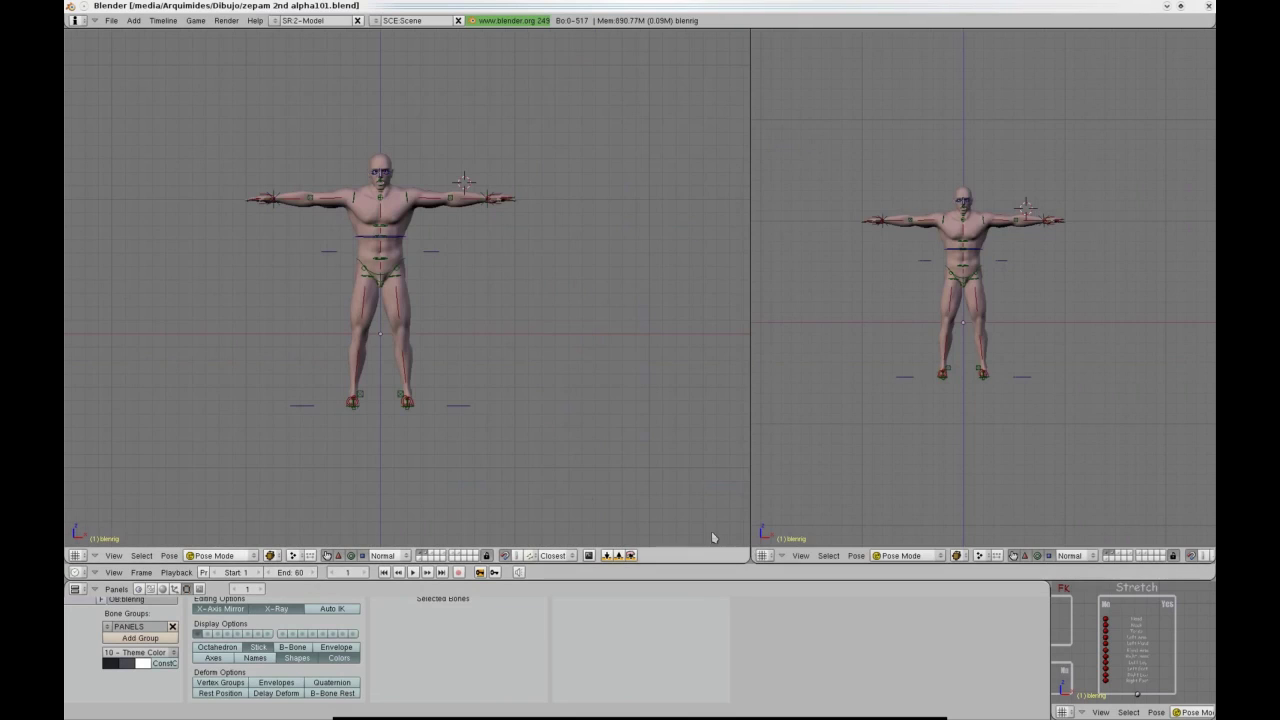
pyautogui.click(764, 556)
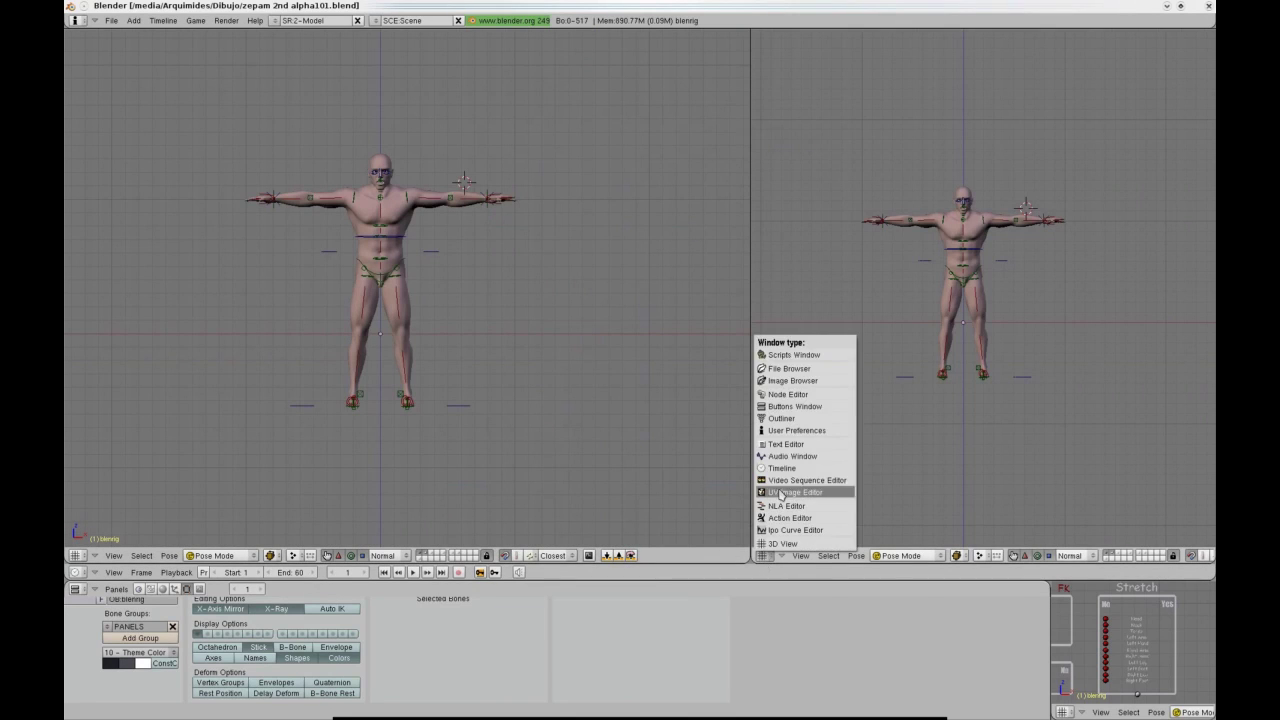
pyautogui.click(786, 444)
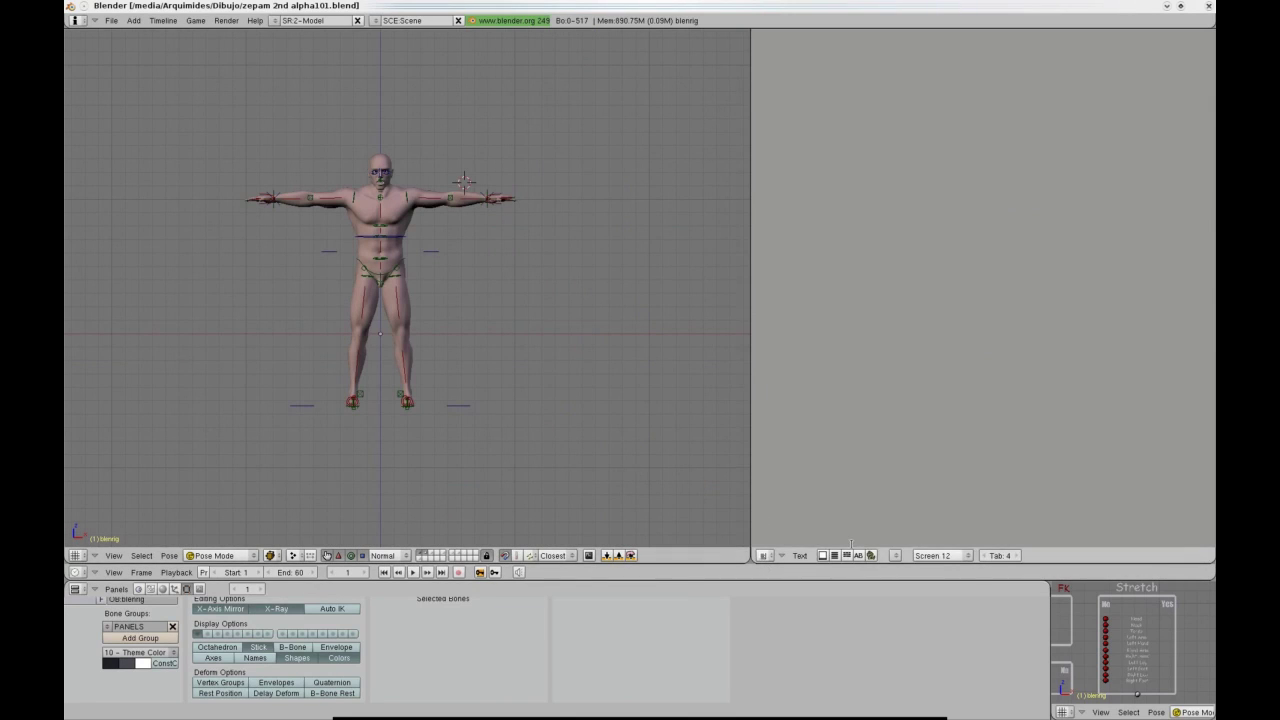
# Load the Armature Baker 1.1.py script in the Text Editor and bring the beginning of its code into view.
pyautogui.click(894, 557)
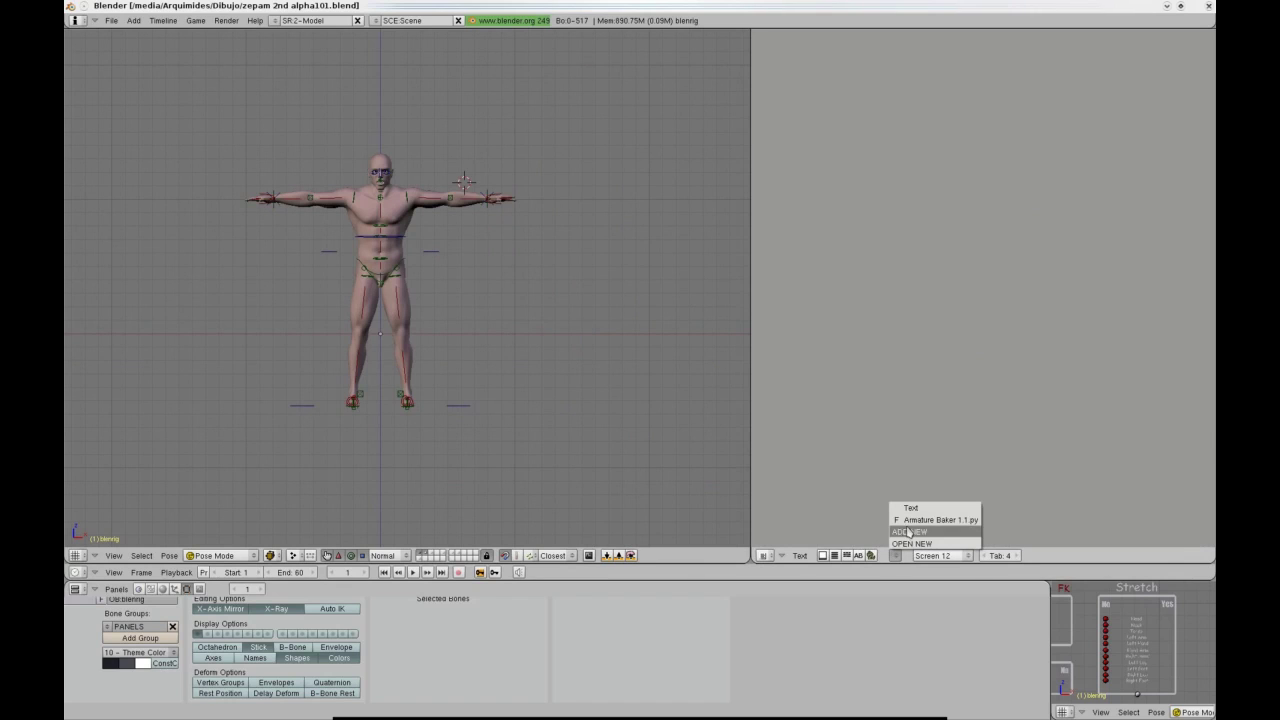
pyautogui.click(911, 520)
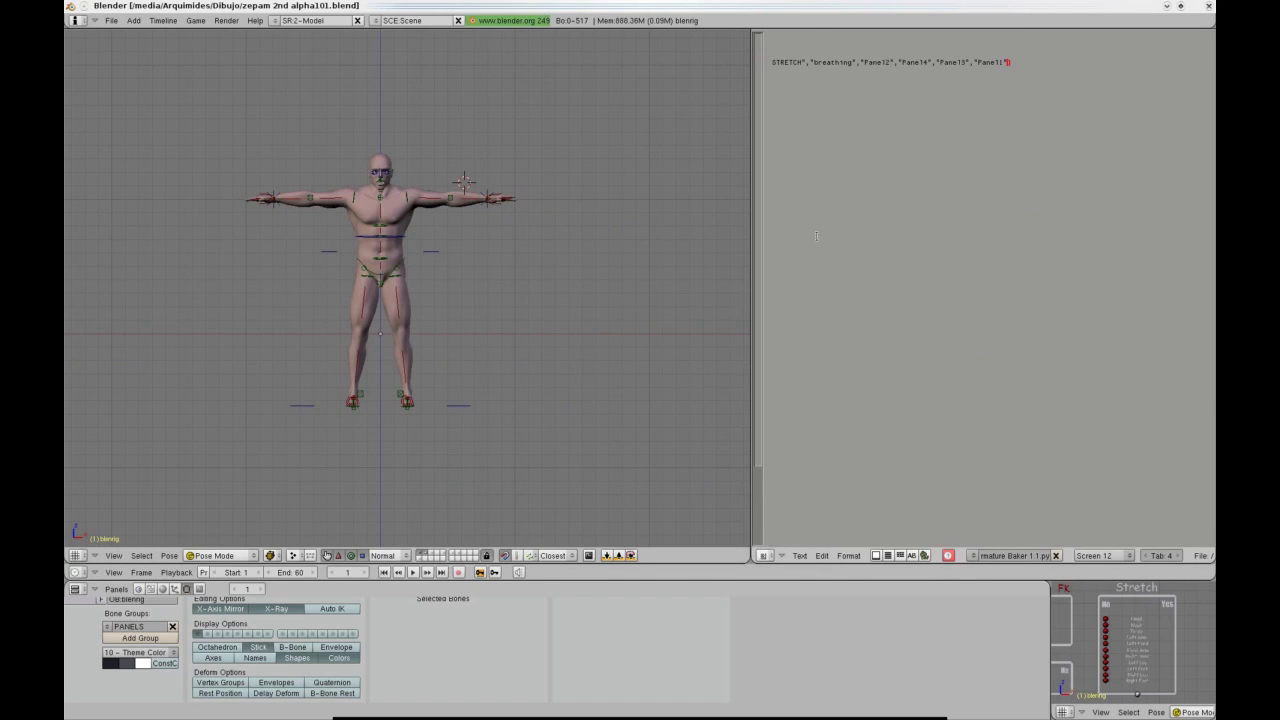
pyautogui.moveTo(879, 198); pyautogui.dragTo(1044, 219, button='middle')
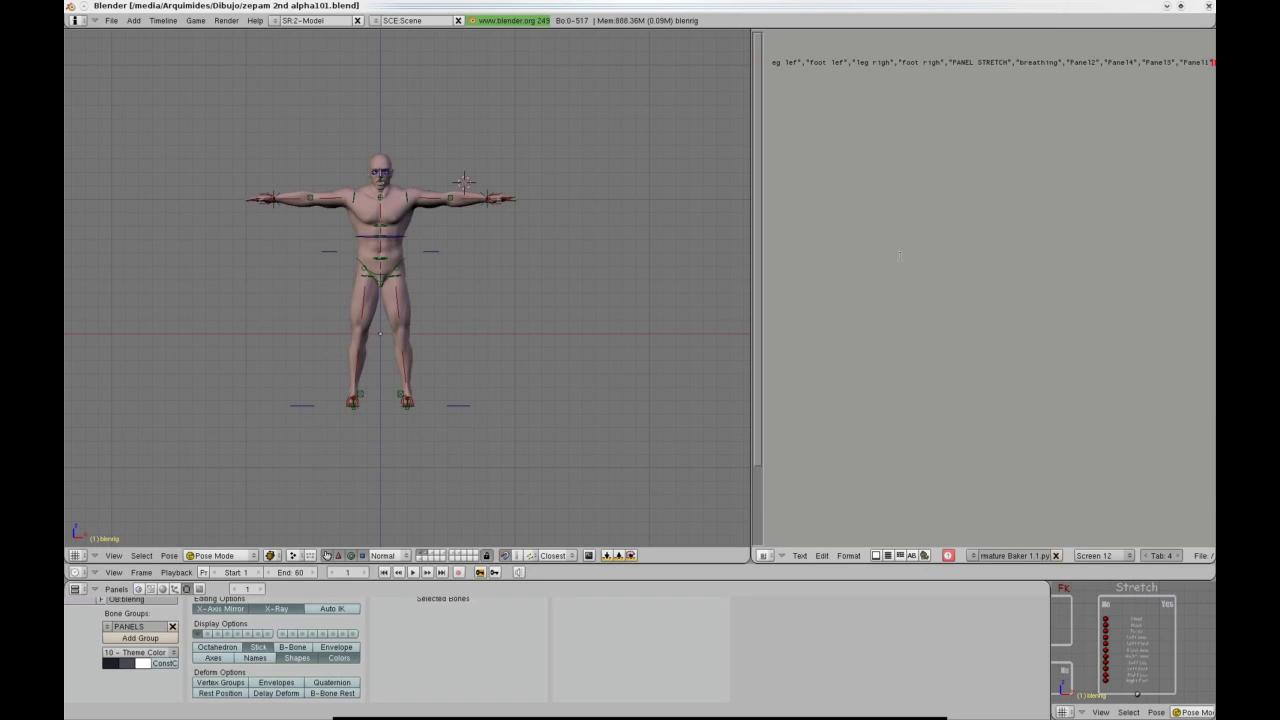
pyautogui.moveTo(949, 241); pyautogui.dragTo(1157, 234, button='middle')
pyautogui.moveTo(853, 268); pyautogui.dragTo(1093, 259, button='middle')
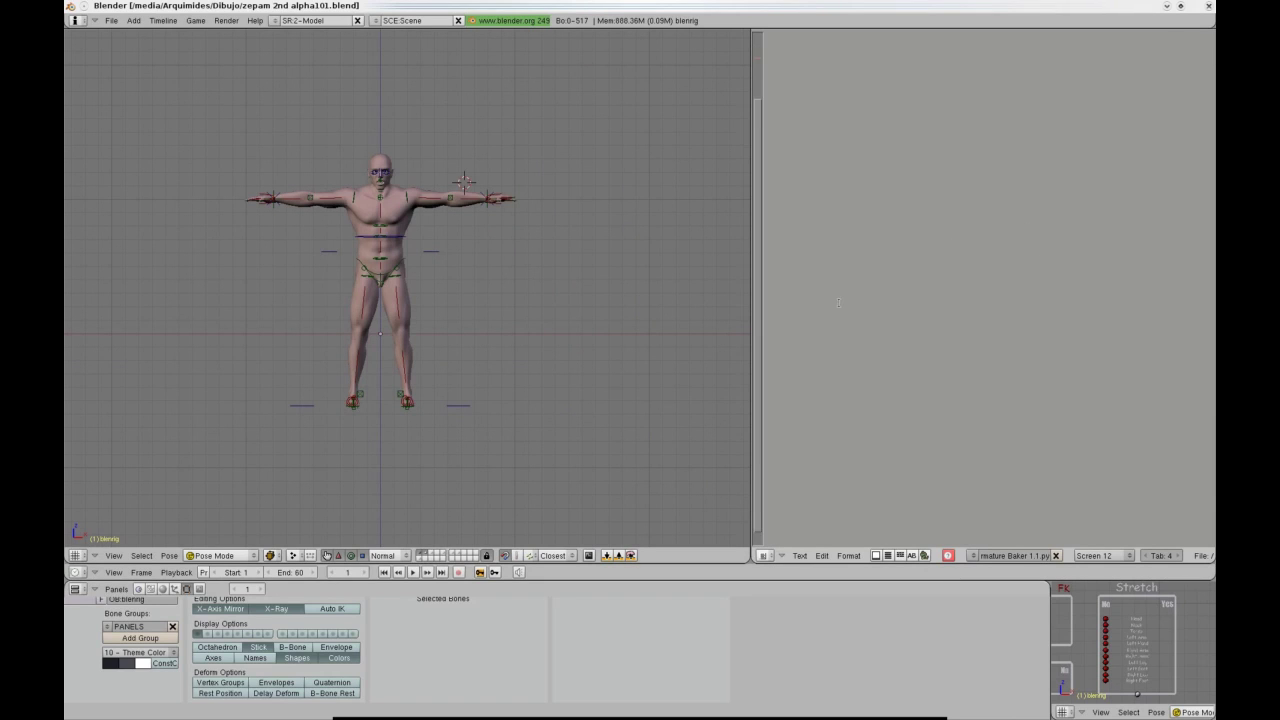
pyautogui.press('Home')
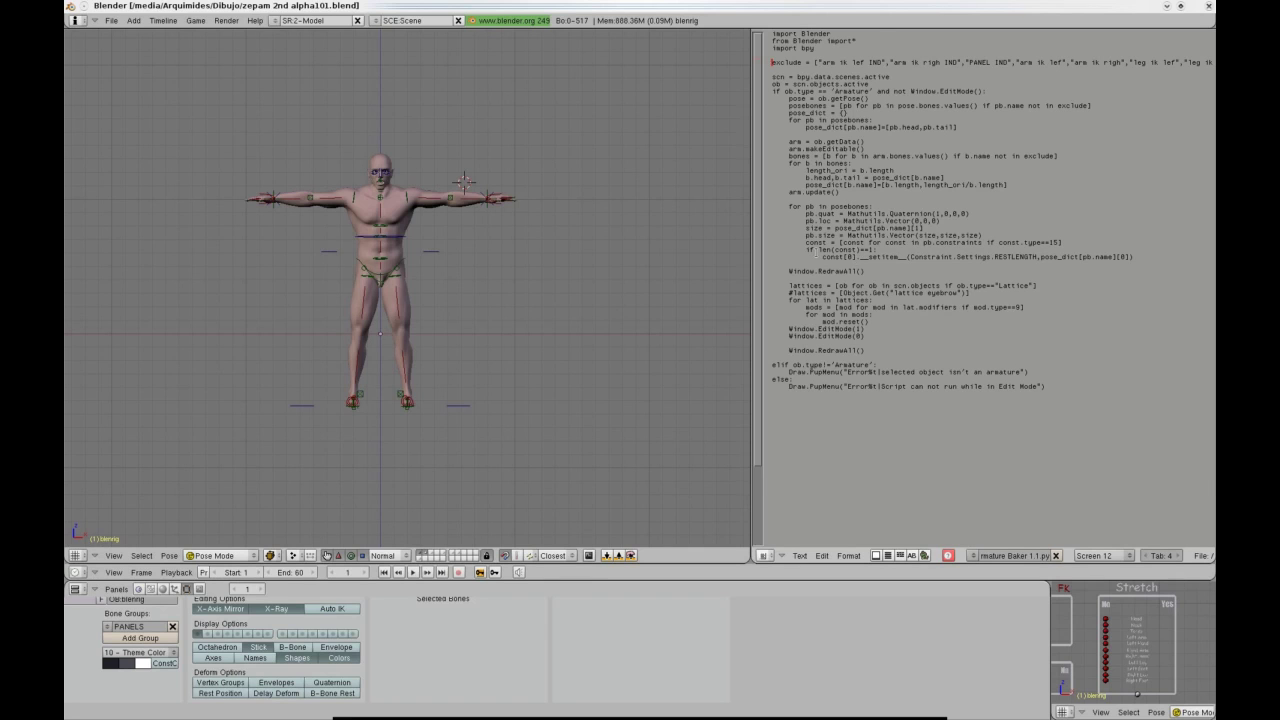
# Deselect all bones and hide the body mesh layers so that only the blenrig armature is displayed.
pyautogui.scroll(2, 699, 352)
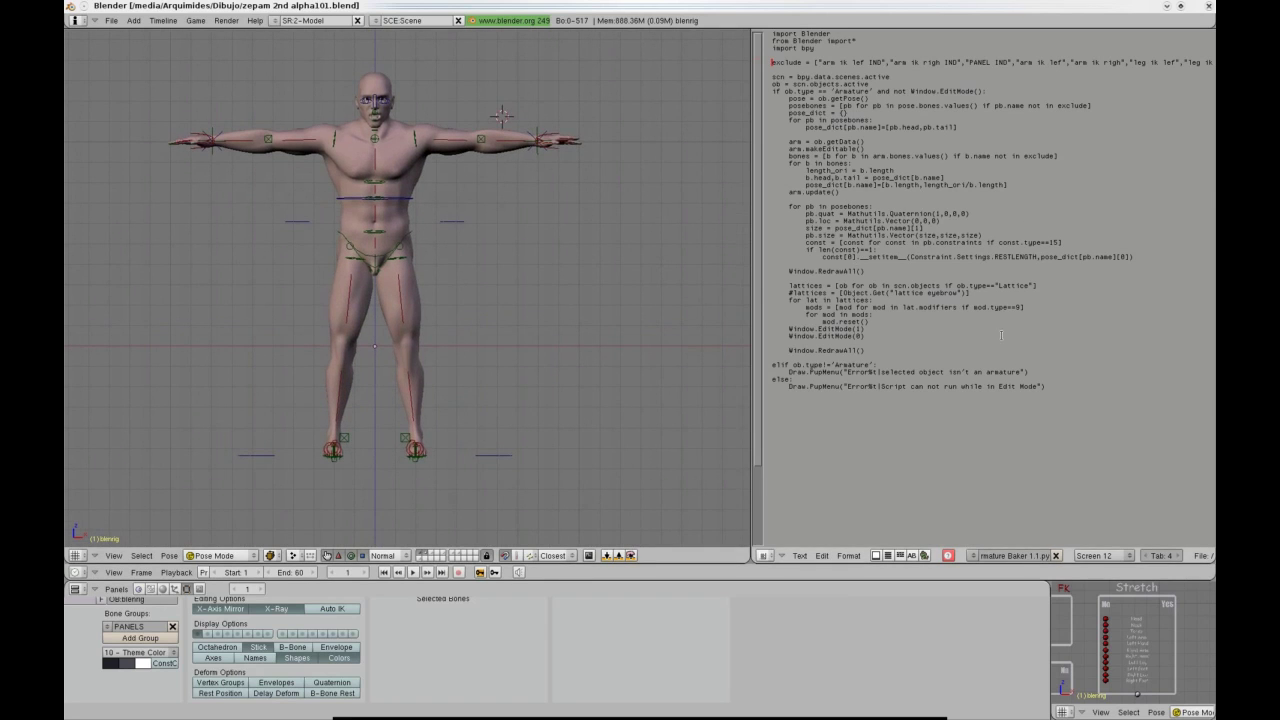
pyautogui.click(800, 556)
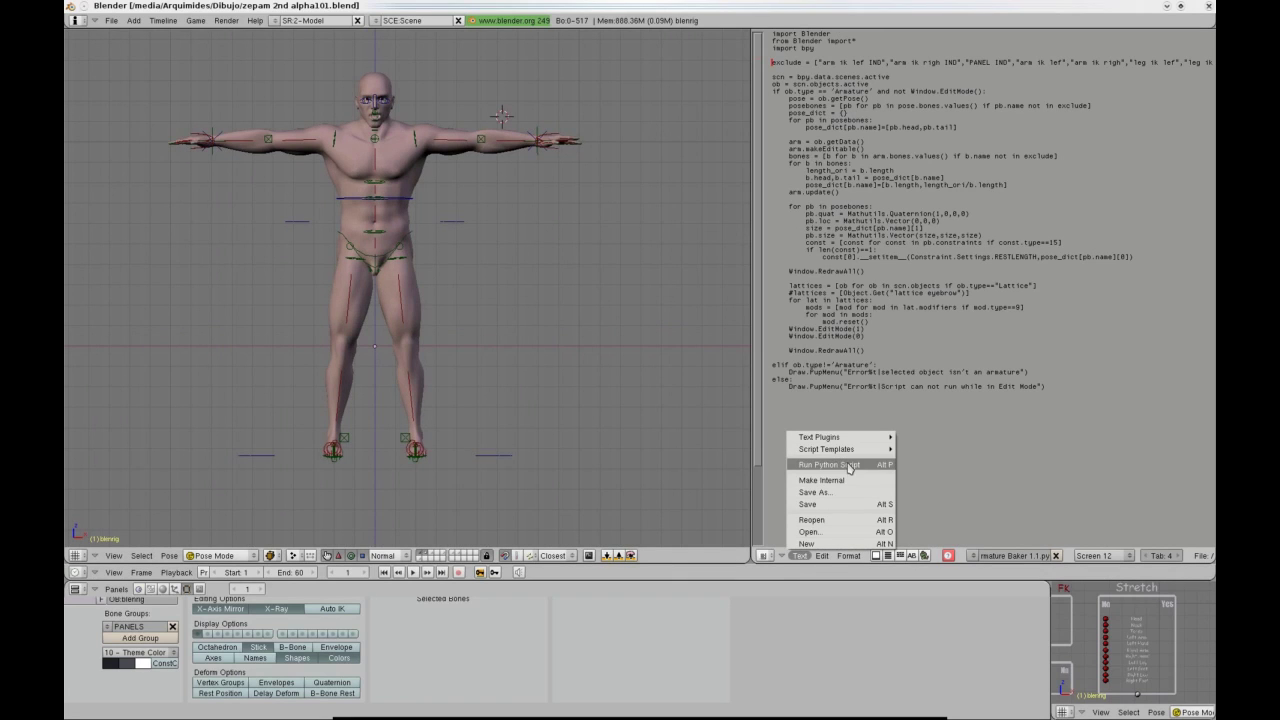
pyautogui.rightClick(444, 148)
pyautogui.moveTo(609, 636)
pyautogui.mouseDown(button='middle')
pyautogui.moveTo(605, 549)
pyautogui.moveTo(613, 640)
pyautogui.mouseUp(button='middle')
pyautogui.press('a')
pyautogui.keyDown('shift'); pyautogui.click(420, 552); pyautogui.keyUp('shift')
pyautogui.keyDown('shift'); pyautogui.click(430, 552); pyautogui.keyUp('shift')
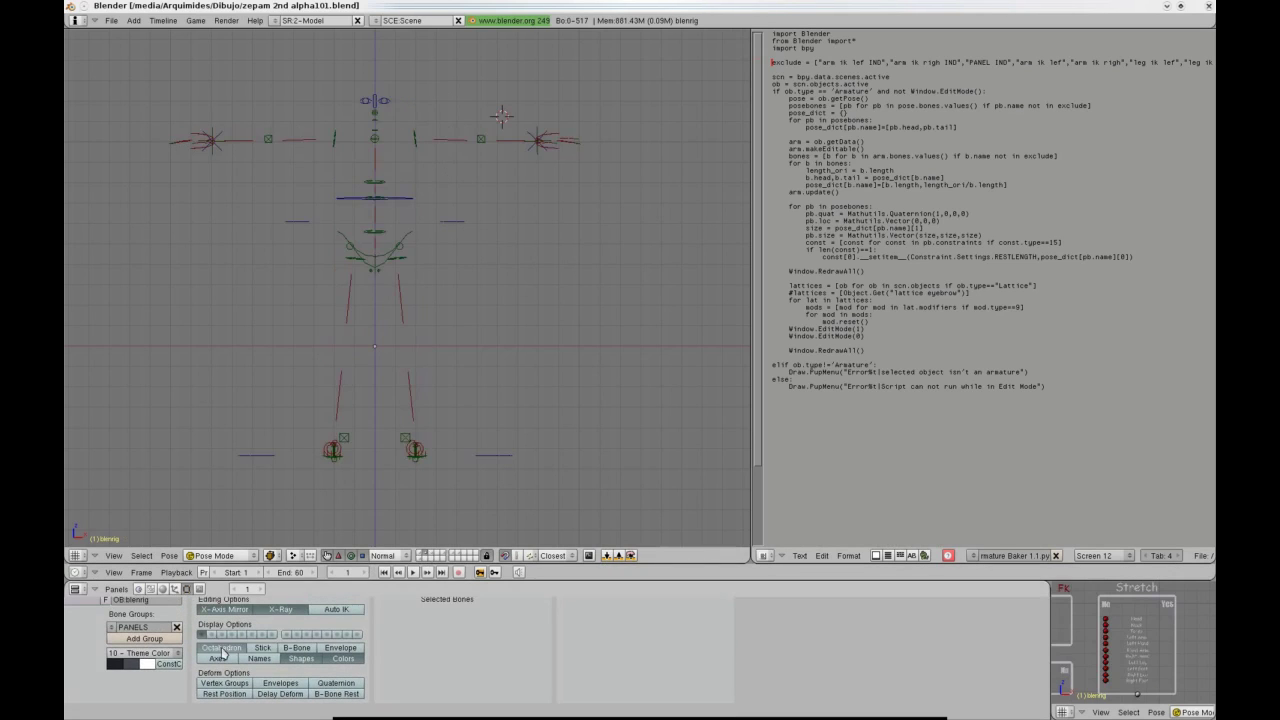
# Lower the left forearm IK control beside the body and display the bones as plain sticks without custom shapes.
pyautogui.scroll(1, 528, 176)
pyautogui.rightClick(558, 143)
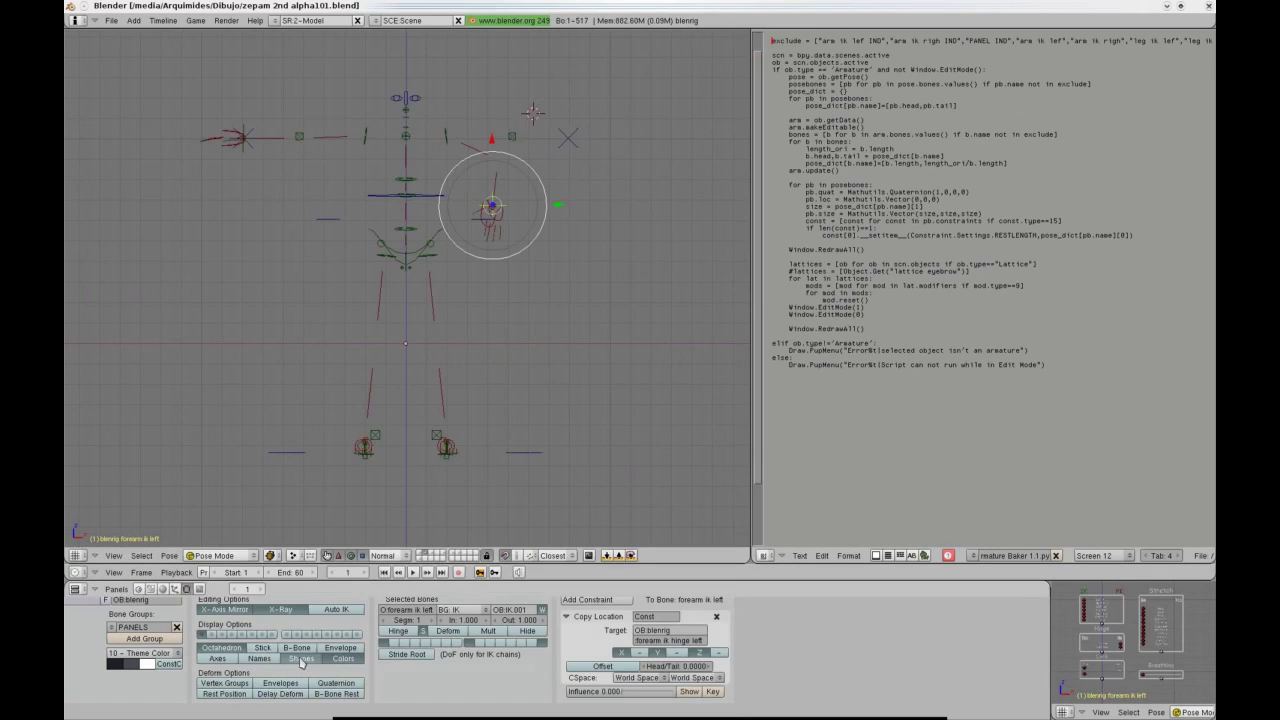
pyautogui.click(302, 663)
pyautogui.moveTo(450, 305); pyautogui.dragTo(422, 290, button='middle')
pyautogui.press('g')
pyautogui.click(407, 314)
pyautogui.click(270, 650)
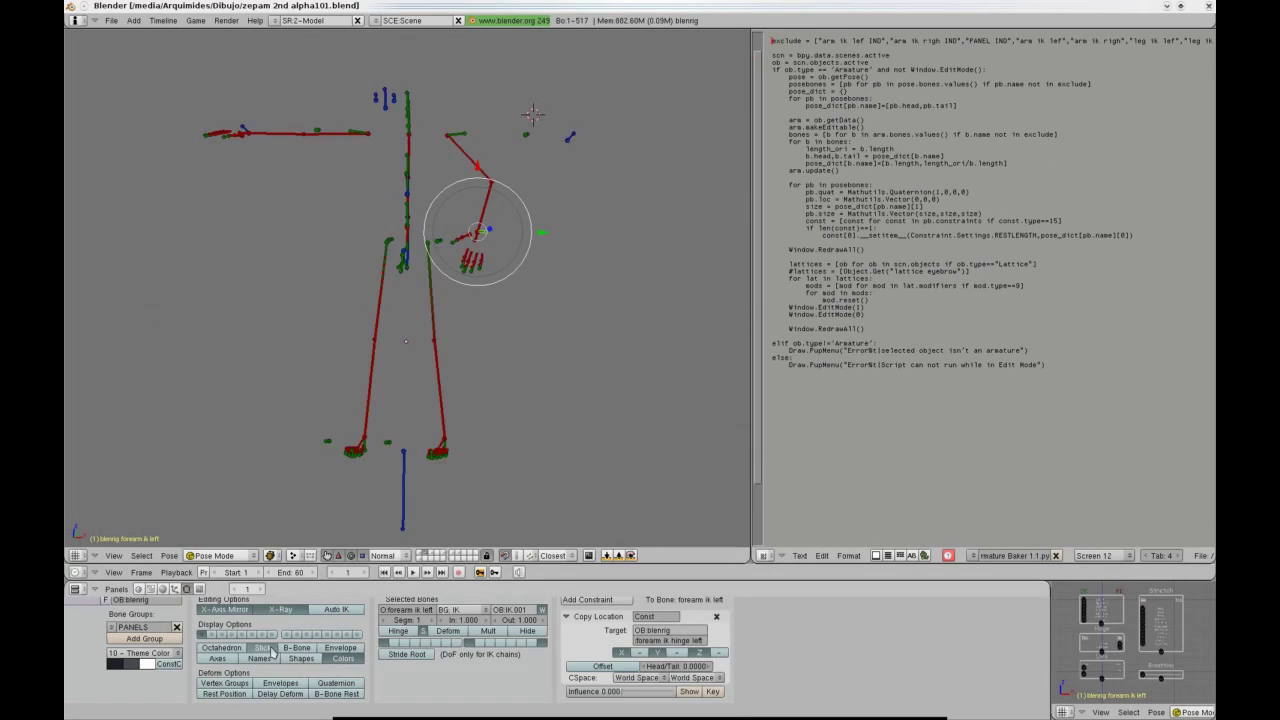
# Lower the torso control and the right forearm IK control, and display the bones as octahedrons without custom shapes.
pyautogui.click(301, 658)
pyautogui.rightClick(447, 200)
pyautogui.press('g')
pyautogui.click(449, 236)
pyautogui.rightClick(251, 170)
pyautogui.press('g')
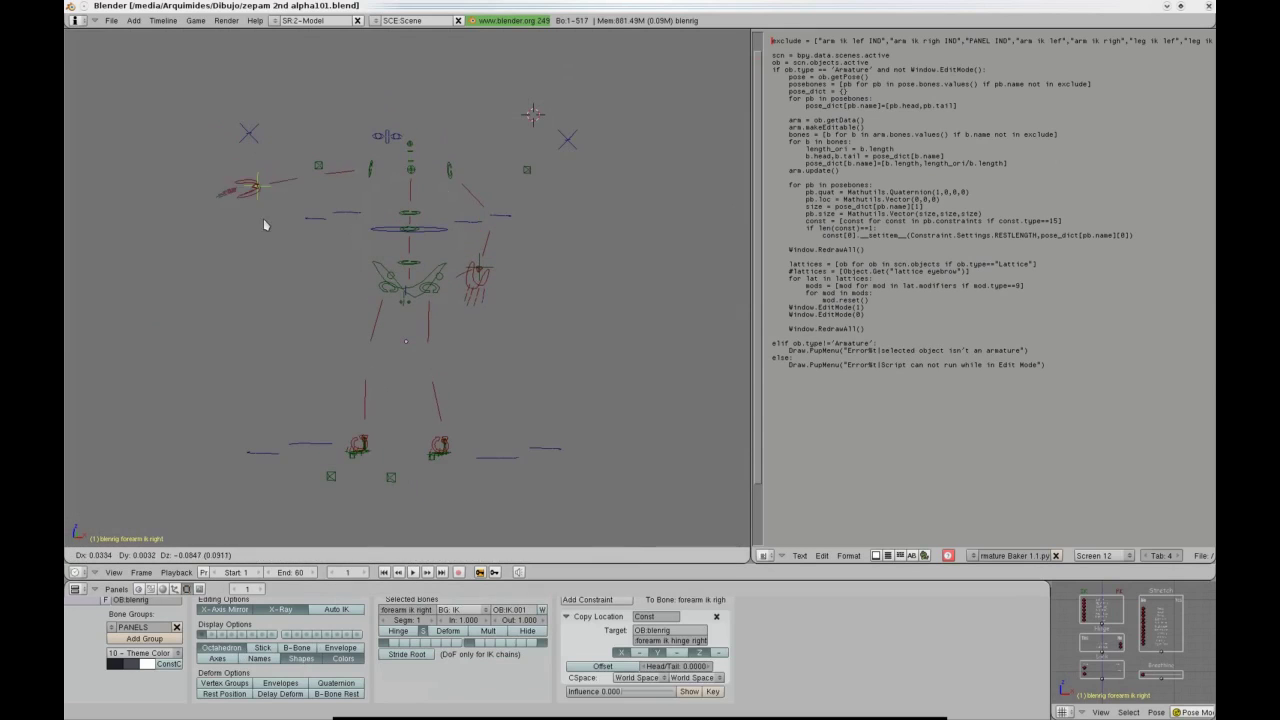
pyautogui.click(318, 248)
pyautogui.moveTo(318, 248); pyautogui.dragTo(323, 256, button='middle')
pyautogui.click(287, 659)
pyautogui.keyDown('shift'); pyautogui.moveTo(402, 446); pyautogui.dragTo(421, 403, button='middle'); pyautogui.keyUp('shift')
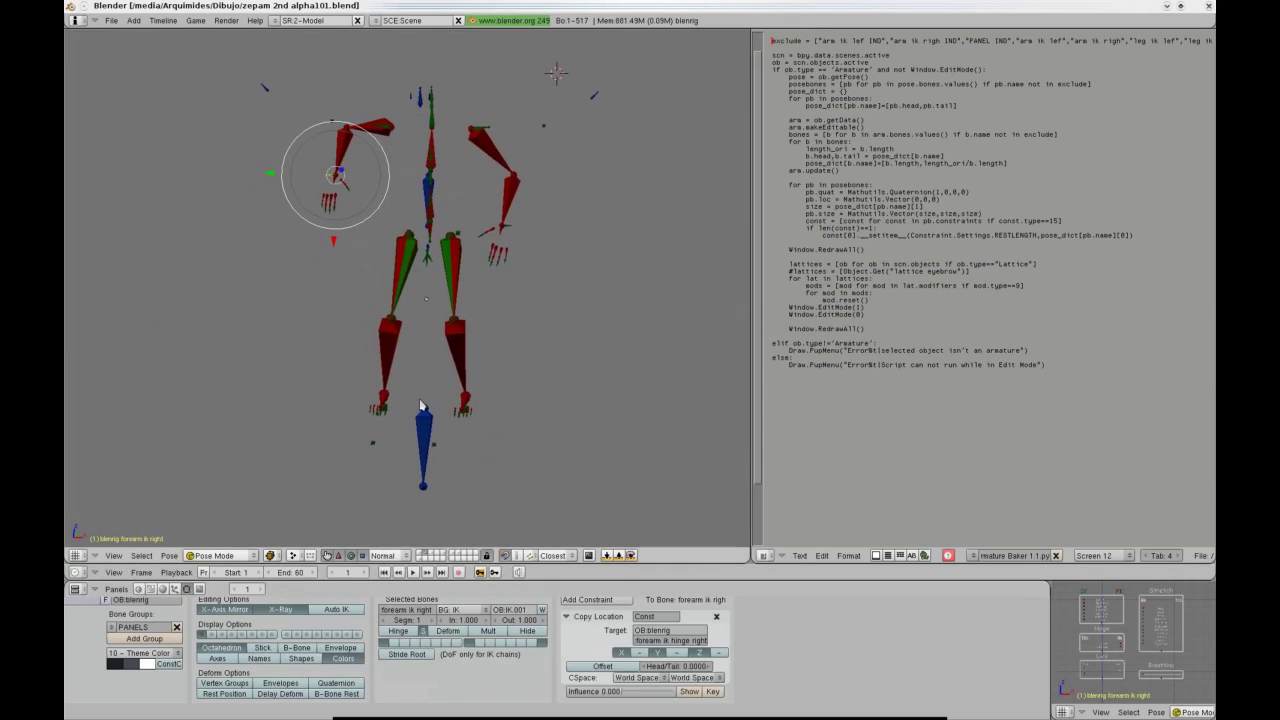
# Run the Armature Baker script on the posed armature and compare the result in Edit Mode.
pyautogui.click(817, 558)
pyautogui.click(833, 470)
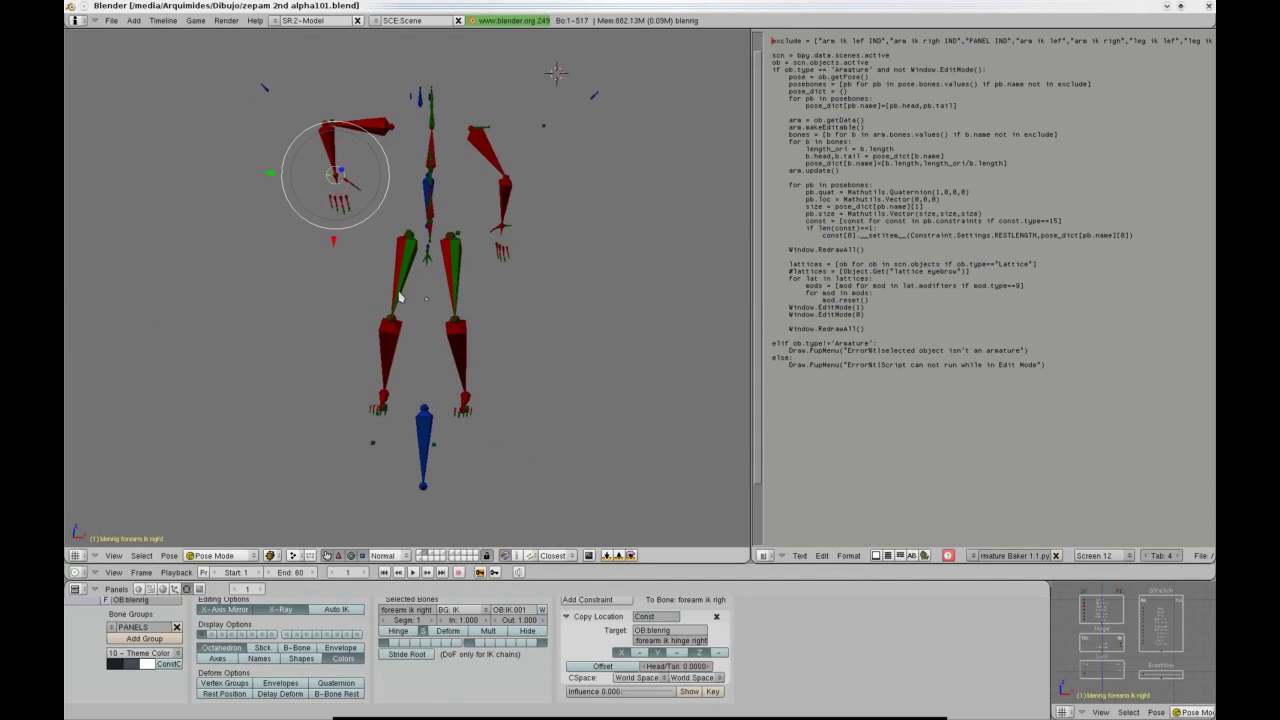
pyautogui.press('Tab')
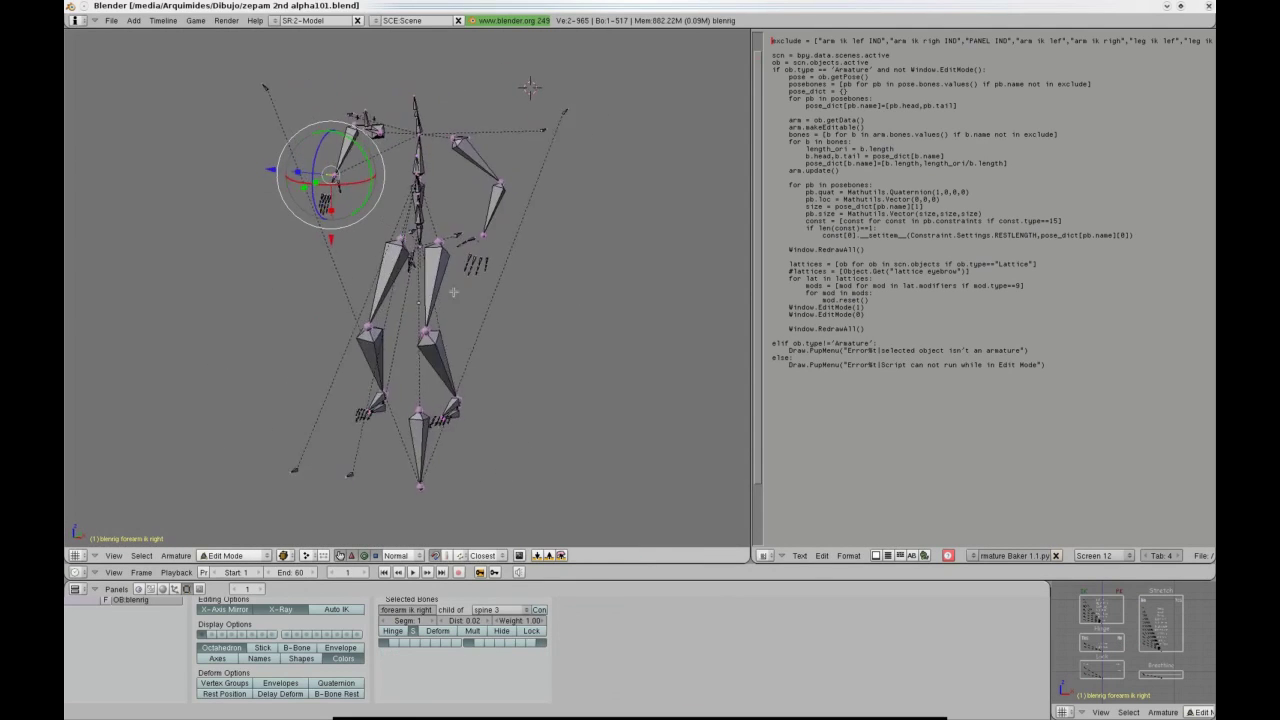
pyautogui.moveTo(453, 292); pyautogui.dragTo(348, 88, button='middle')
pyautogui.press('Tab')
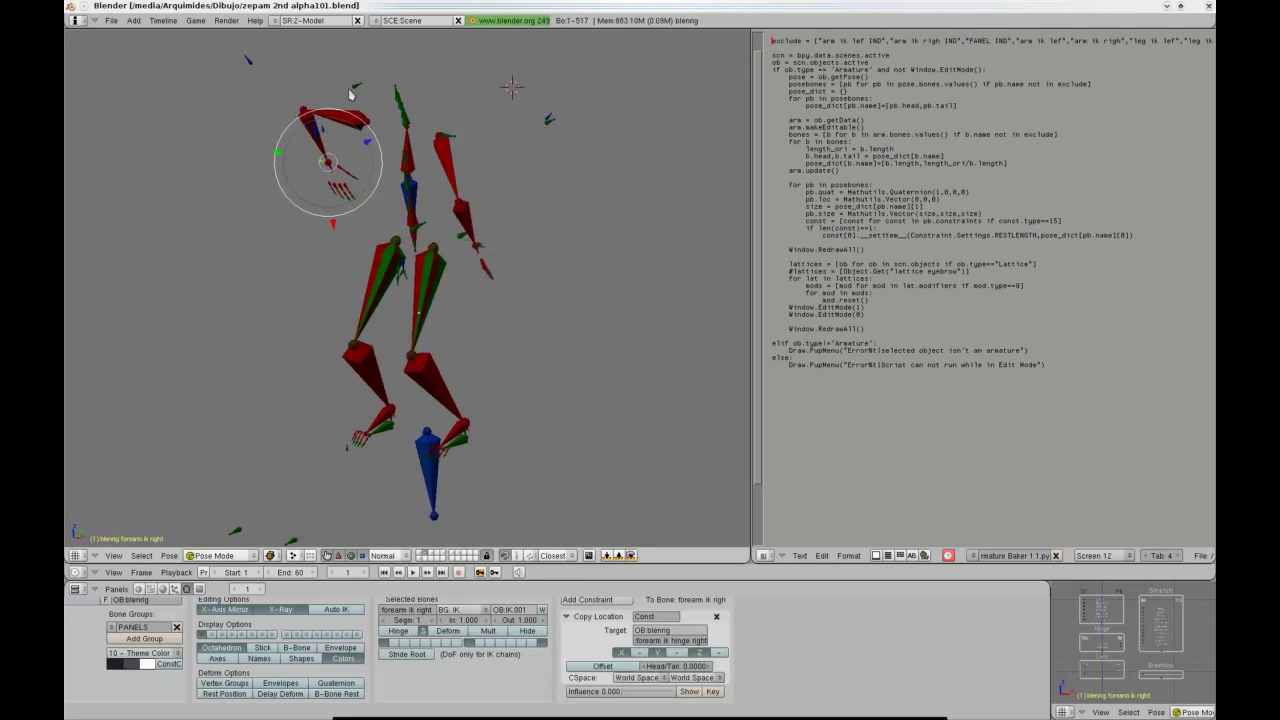
# Move the left elbow target bone (codo left) near the left shoulder and check the armature in Edit Mode.
pyautogui.rightClick(350, 90)
pyautogui.press('g')
pyautogui.click(443, 130)
pyautogui.moveTo(443, 140); pyautogui.dragTo(606, 255, button='middle')
pyautogui.press('Tab')
pyautogui.press('Tab')
# Move the codo left bone across to the opposite side of the body and compare Pose Mode with Edit Mode.
pyautogui.press('g')
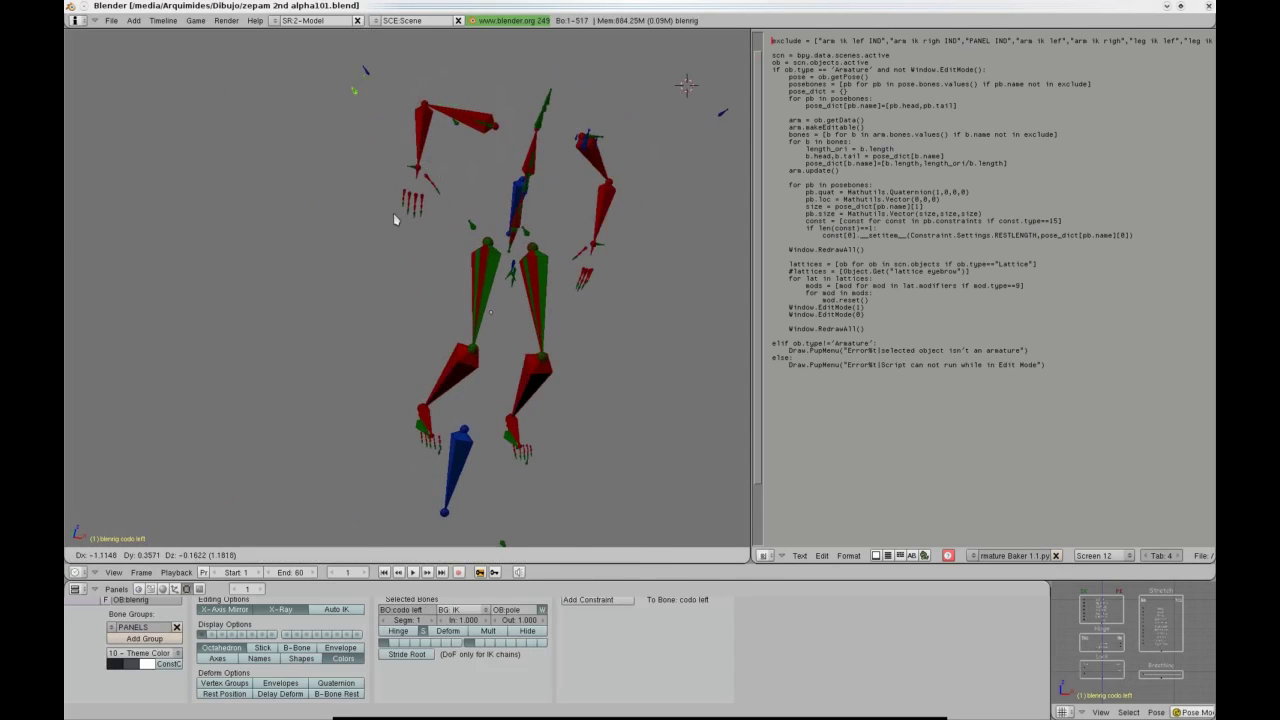
pyautogui.click(394, 215)
pyautogui.press('Tab')
pyautogui.moveTo(394, 215); pyautogui.dragTo(467, 318, button='middle')
pyautogui.scroll(-3, 400, 266)
pyautogui.press('Tab')
pyautogui.scroll(-1, 477, 299)
pyautogui.scroll(3, 490, 328)
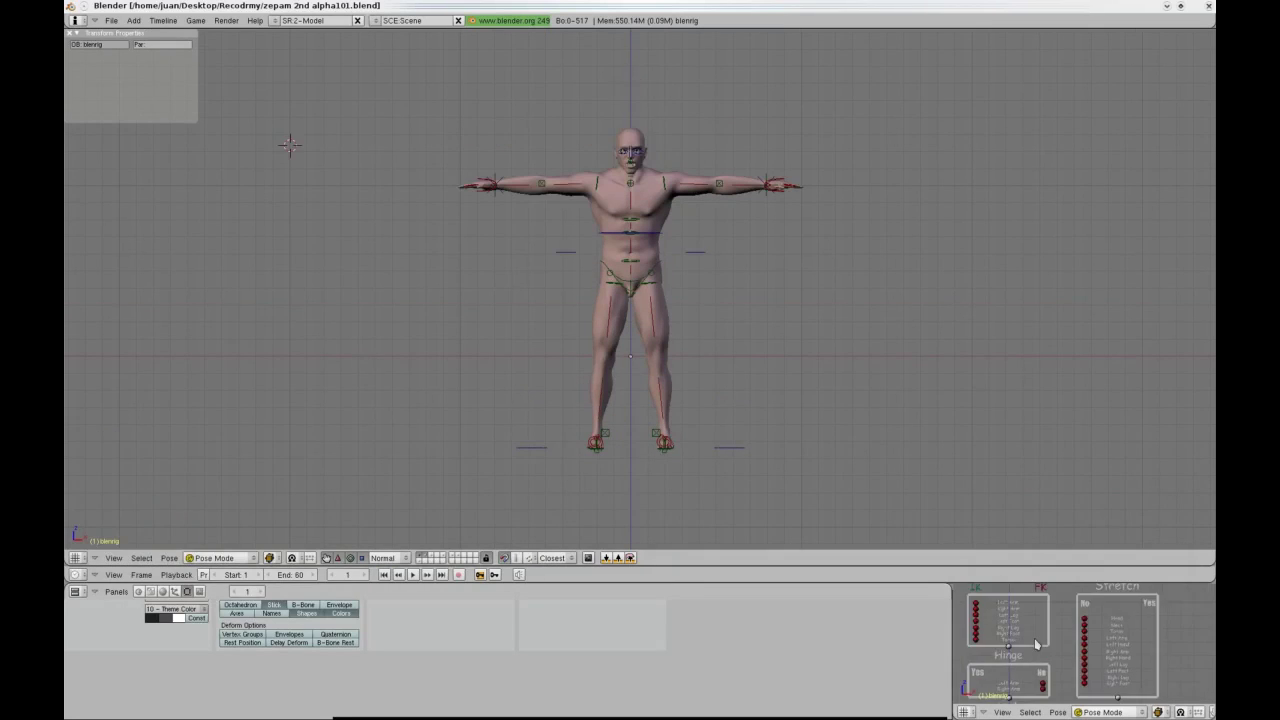
# Narrow the slider panel view, set all Stretch sliders to Yes and enable automatic key recording.
pyautogui.moveTo(952, 623); pyautogui.dragTo(1014, 623)
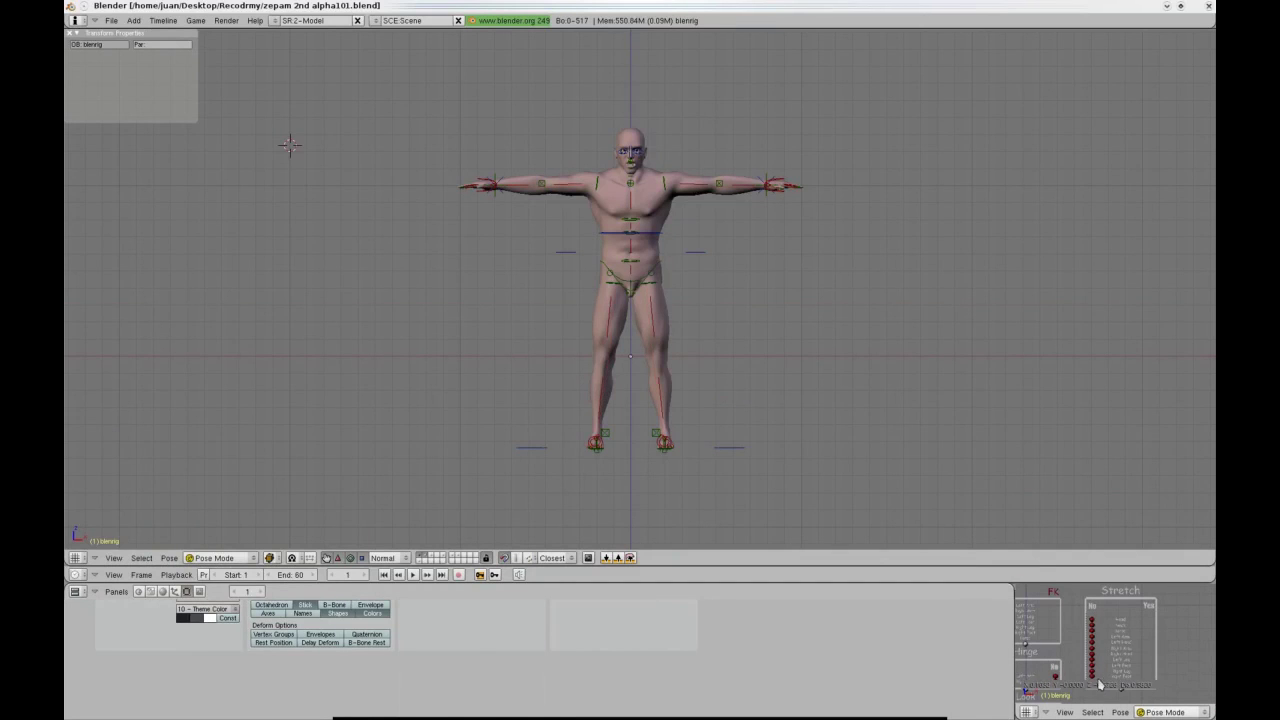
pyautogui.click(1168, 675)
pyautogui.scroll(2, 1112, 608)
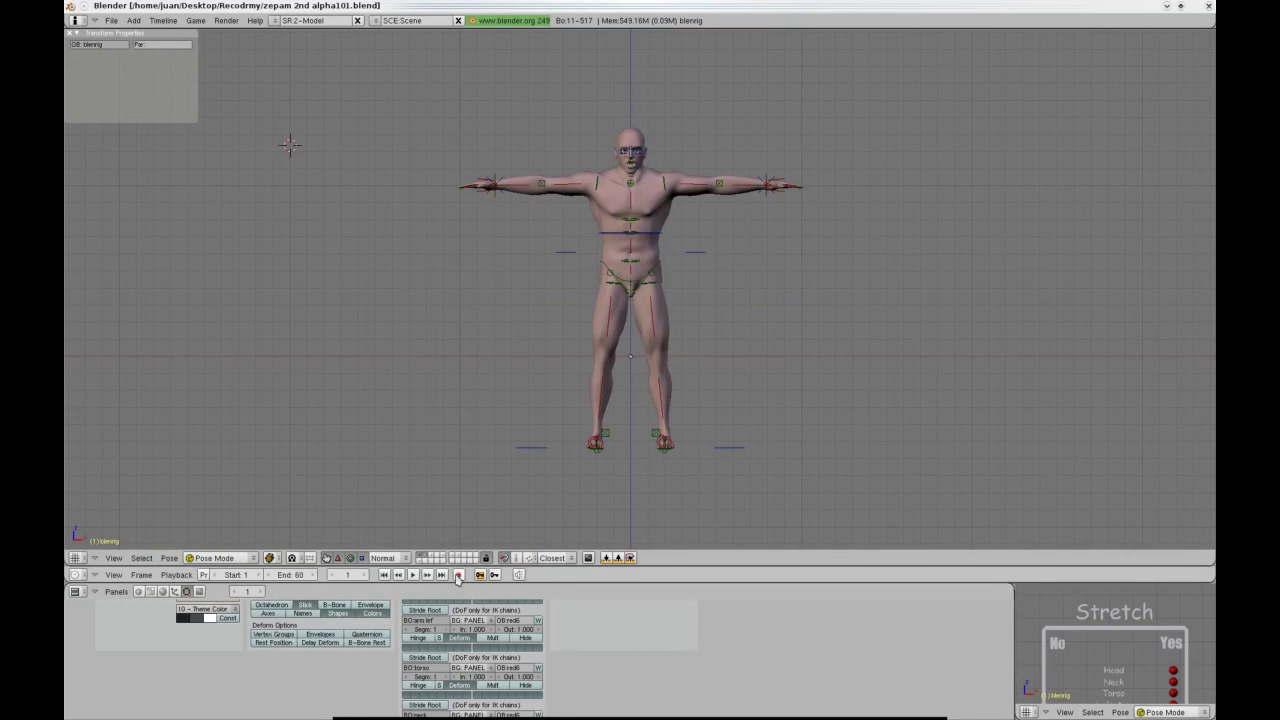
pyautogui.scroll(1, 660, 380)
# Examine the lower leg bones and the blenrig mesh cage's Armature modifier in Object Mode, and hide the cage's layer.
pyautogui.rightClick(660, 370)
pyautogui.moveTo(620, 640); pyautogui.dragTo(634, 662, button='middle')
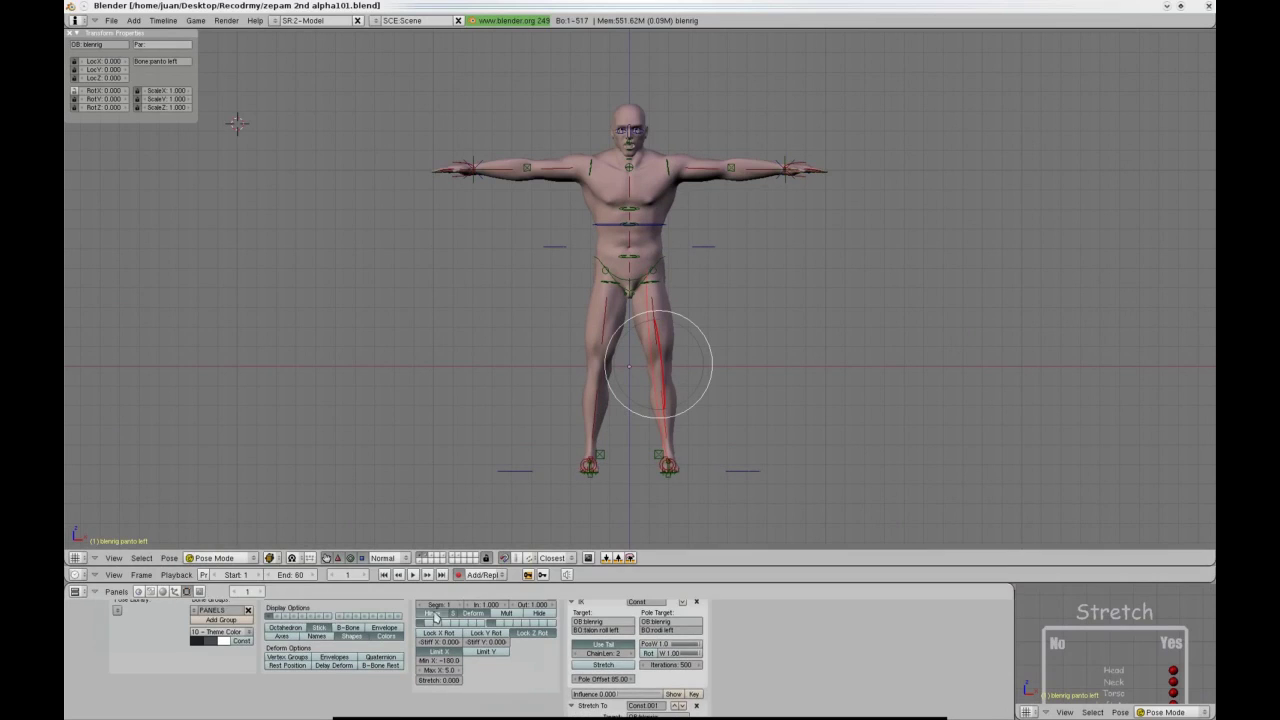
pyautogui.rightClick(598, 374)
pyautogui.keyDown('shift'); pyautogui.moveTo(640, 440); pyautogui.dragTo(572, 420, button='middle'); pyautogui.keyUp('shift')
pyautogui.hotkey('ctrl', 'Tab')
pyautogui.rightClick(610, 270)
pyautogui.moveTo(622, 636); pyautogui.dragTo(624, 667, button='middle')
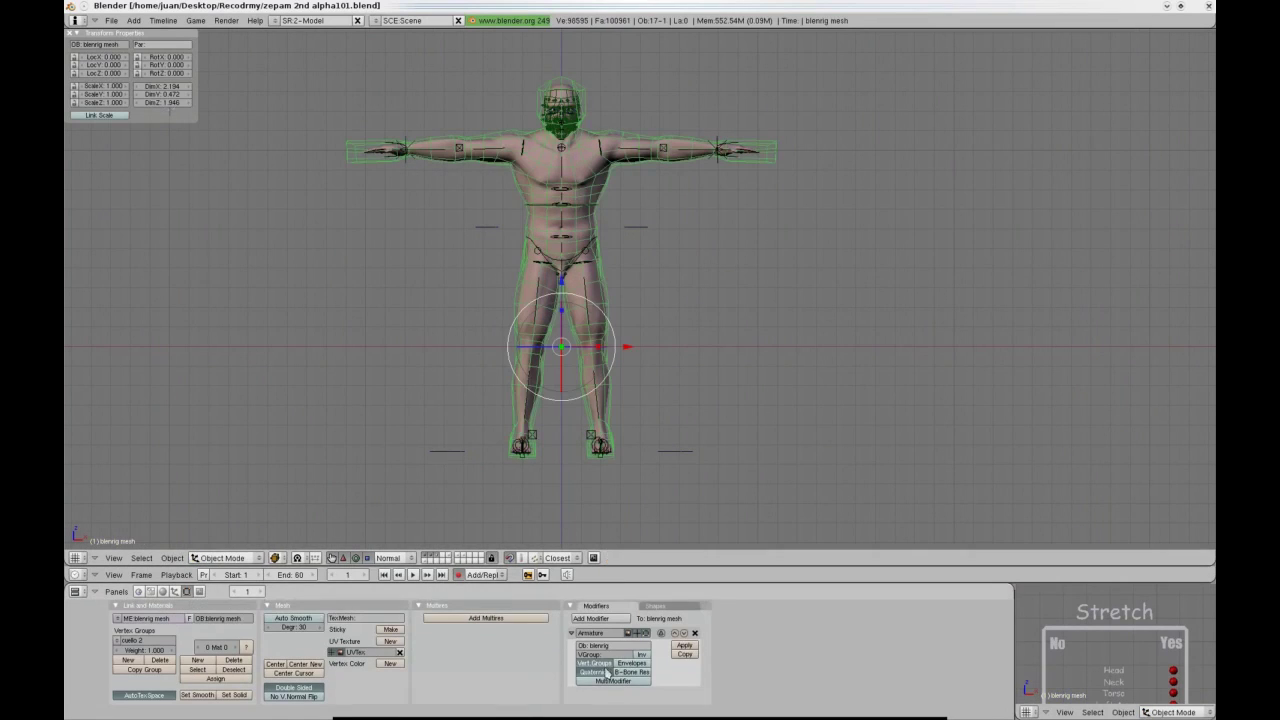
pyautogui.scroll(1, 577, 387)
pyautogui.keyDown('shift'); pyautogui.click(438, 554); pyautogui.keyUp('shift')
# Return to Pose Mode on the blenrig armature and lower the master torso bone along the Z axis.
pyautogui.rightClick(515, 400)
pyautogui.click(572, 633)
pyautogui.rightClick(508, 192)
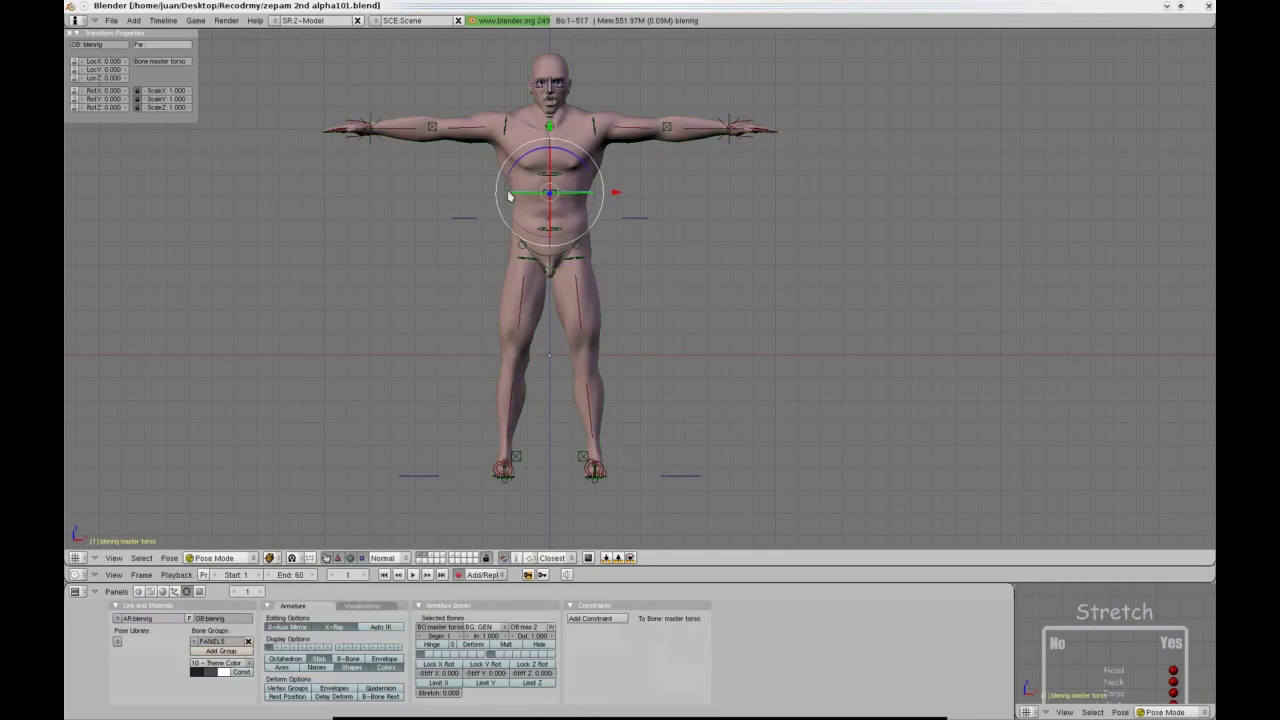
pyautogui.press('g')
pyautogui.press('z')
pyautogui.click(592, 329)
# Show the stretch bone layer, raise the left knee's stretch control along Z and paste its pose flipped to the right knee.
pyautogui.click(403, 648)
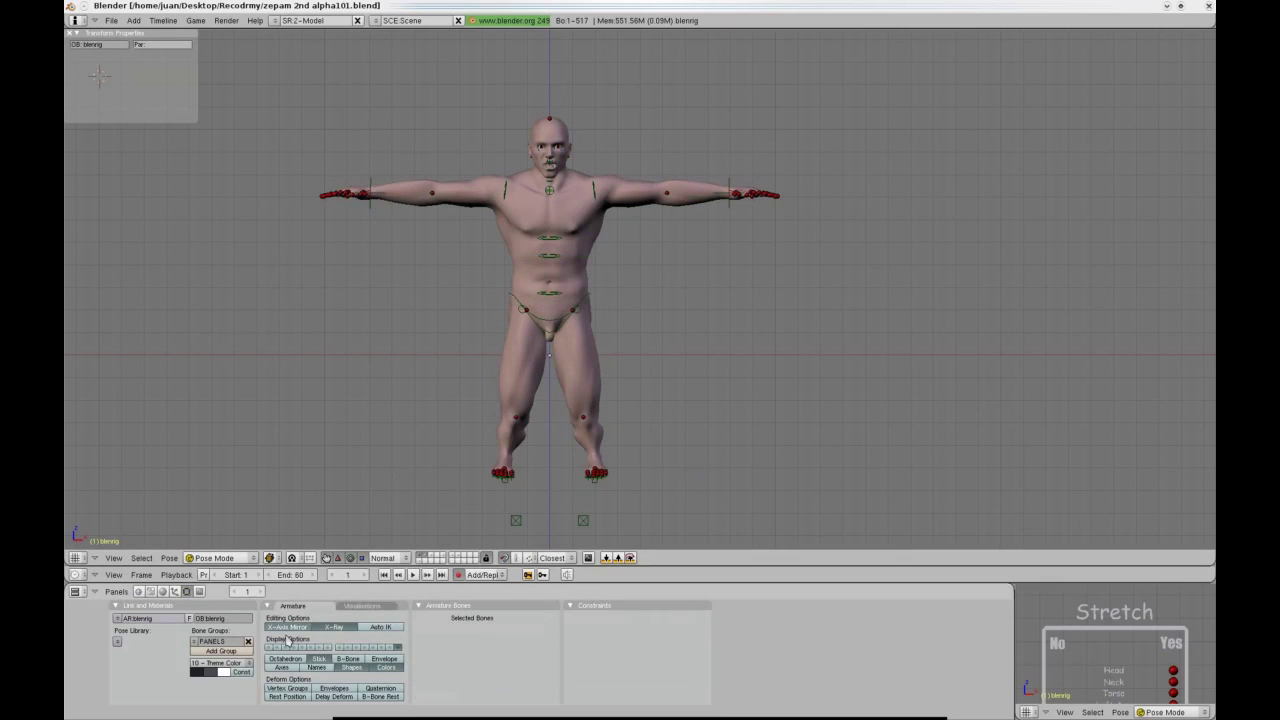
pyautogui.rightClick(586, 418)
pyautogui.press('g')
pyautogui.press('z')
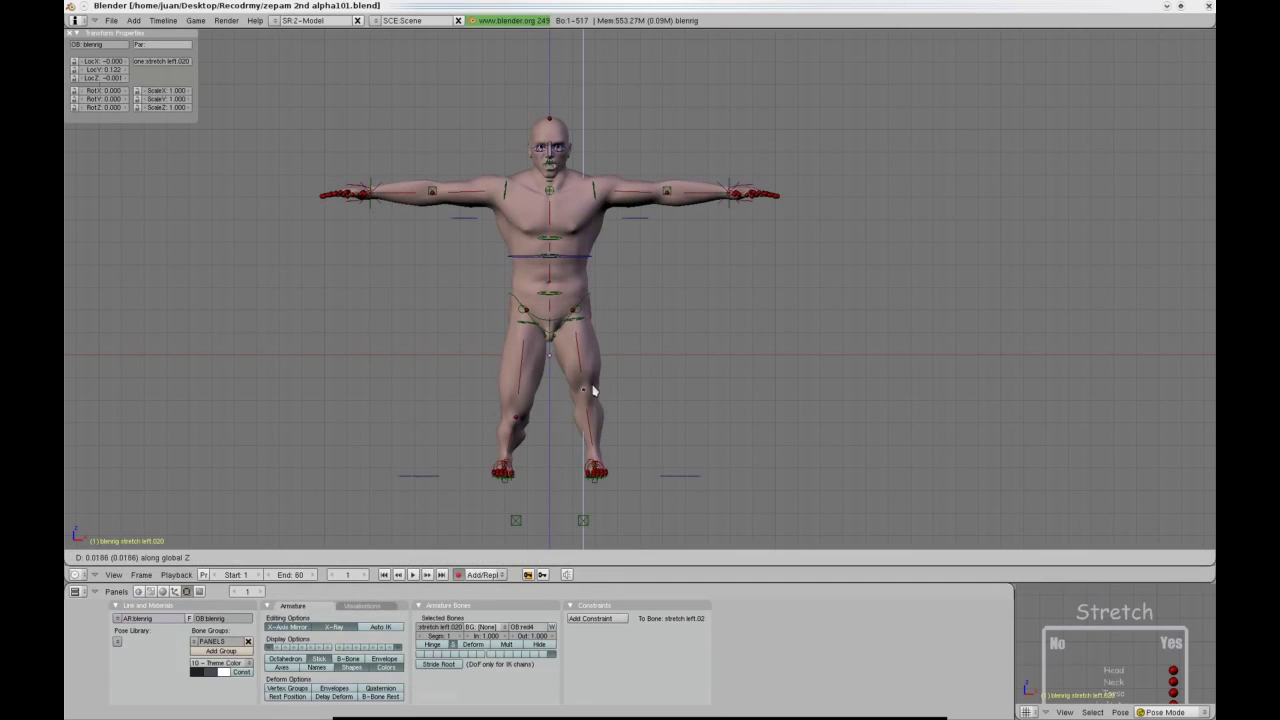
pyautogui.click(594, 391)
pyautogui.click(606, 558)
pyautogui.click(630, 558)
# Shorten the left arm by moving its elbow and forearm IK controls inward along X, and mirror the pose to the right arm.
pyautogui.keyDown('ctrl'); pyautogui.moveTo(556, 388); pyautogui.dragTo(535, 384, button='middle'); pyautogui.keyUp('ctrl')
pyautogui.rightClick(677, 176)
pyautogui.press('g')
pyautogui.press('x')
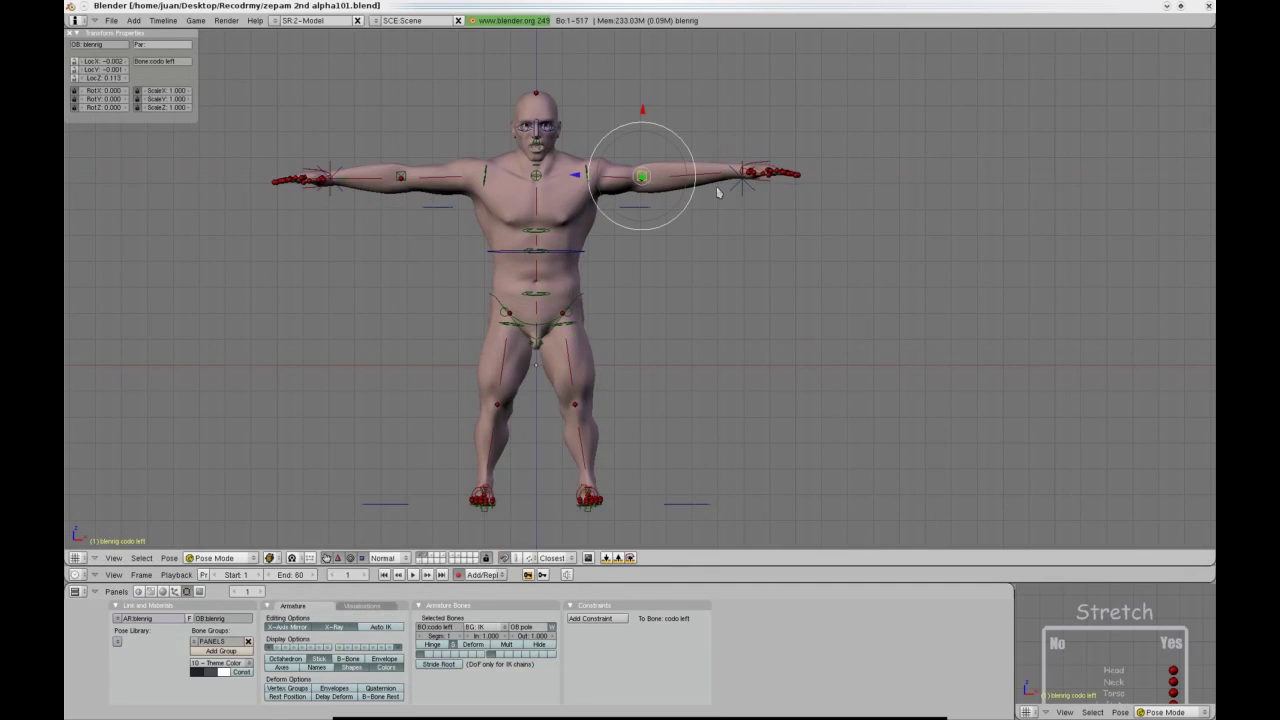
pyautogui.click(688, 205)
pyautogui.keyDown('shift'); pyautogui.rightClick(642, 178); pyautogui.keyUp('shift')
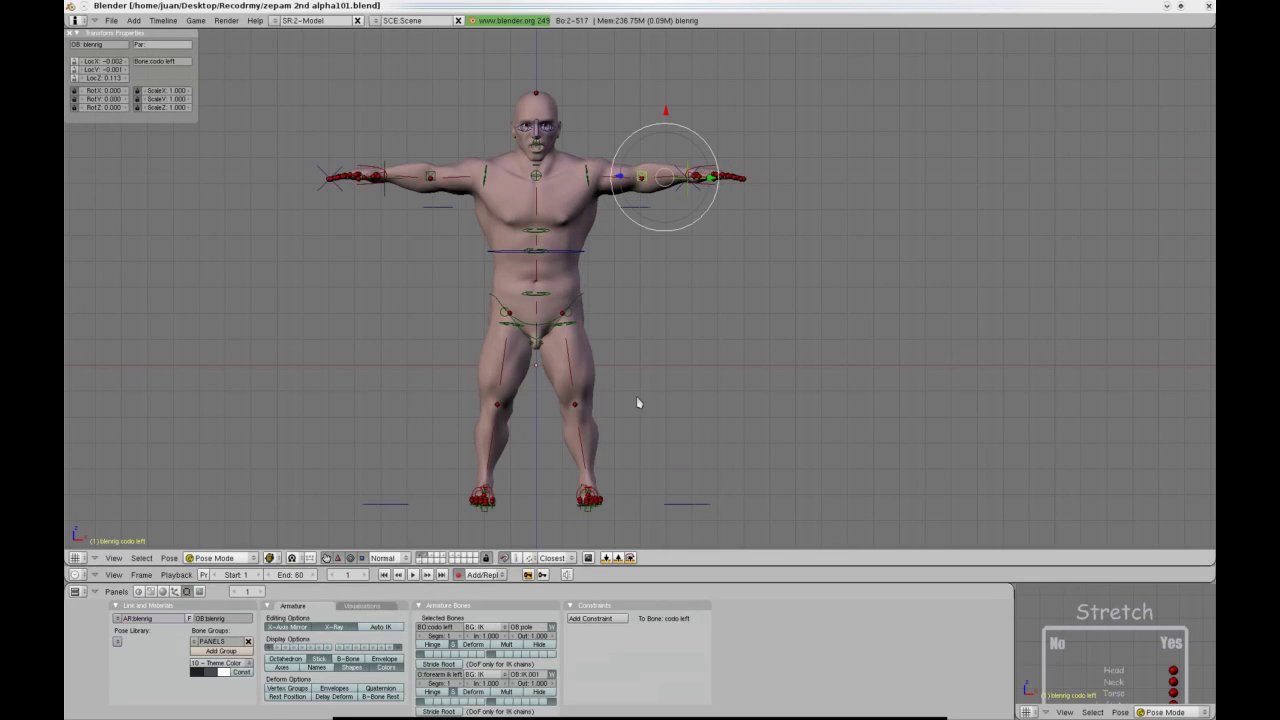
# Lower the left forearm IK control slightly, mirror its pose to the right arm and deselect all bones.
pyautogui.rightClick(380, 195)
pyautogui.scroll(1, 536, 223)
pyautogui.rightClick(558, 211)
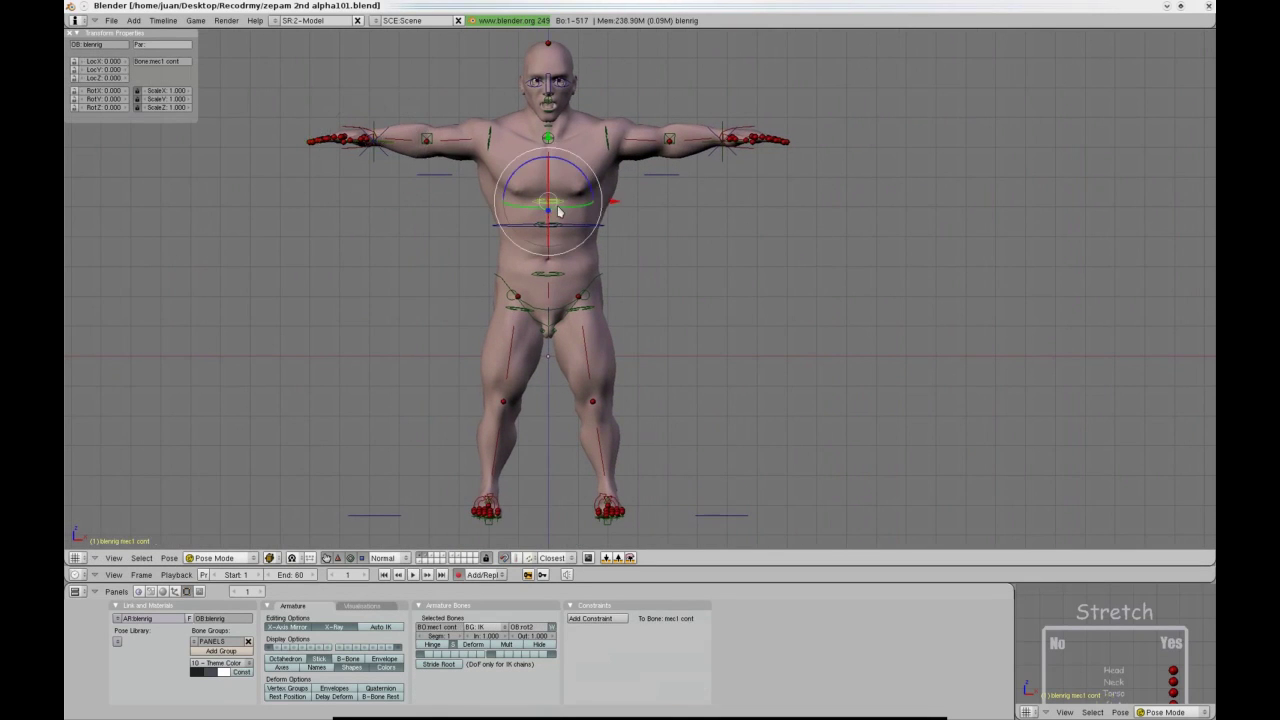
pyautogui.rightClick(721, 160)
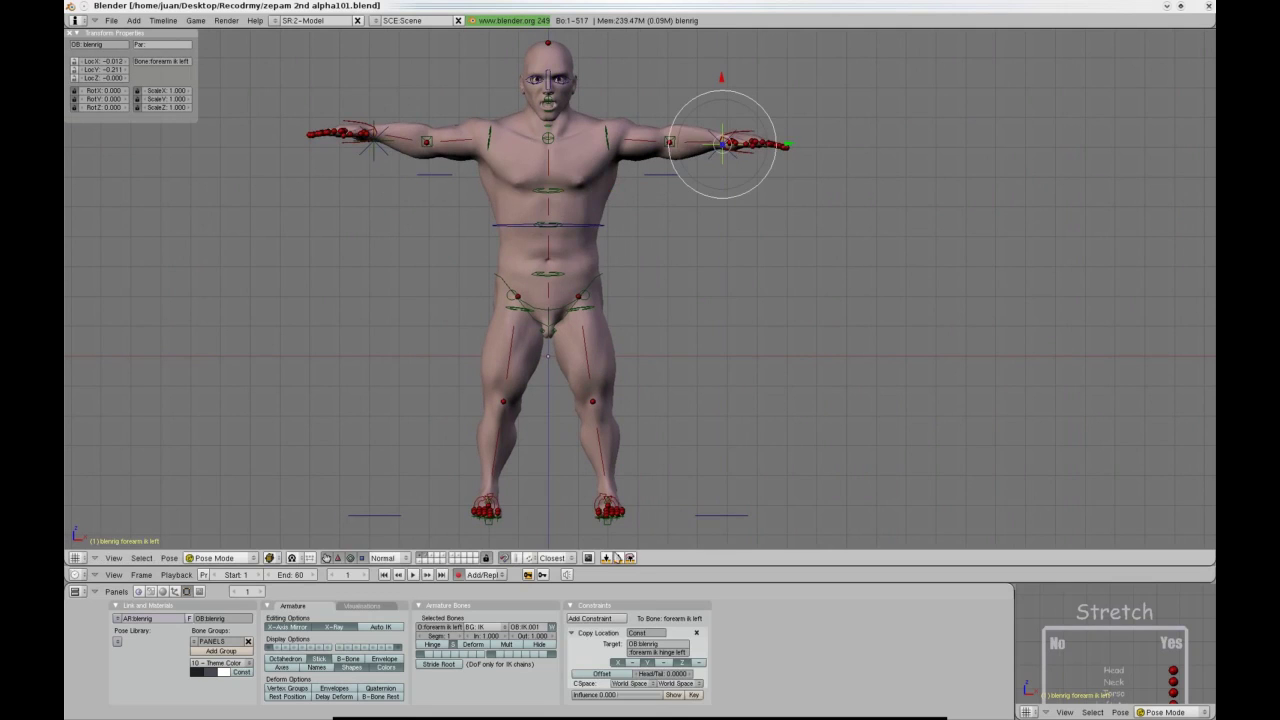
pyautogui.rightClick(506, 225)
pyautogui.moveTo(508, 224); pyautogui.dragTo(750, 303, button='middle')
pyautogui.press('a')
pyautogui.press('KP_1')
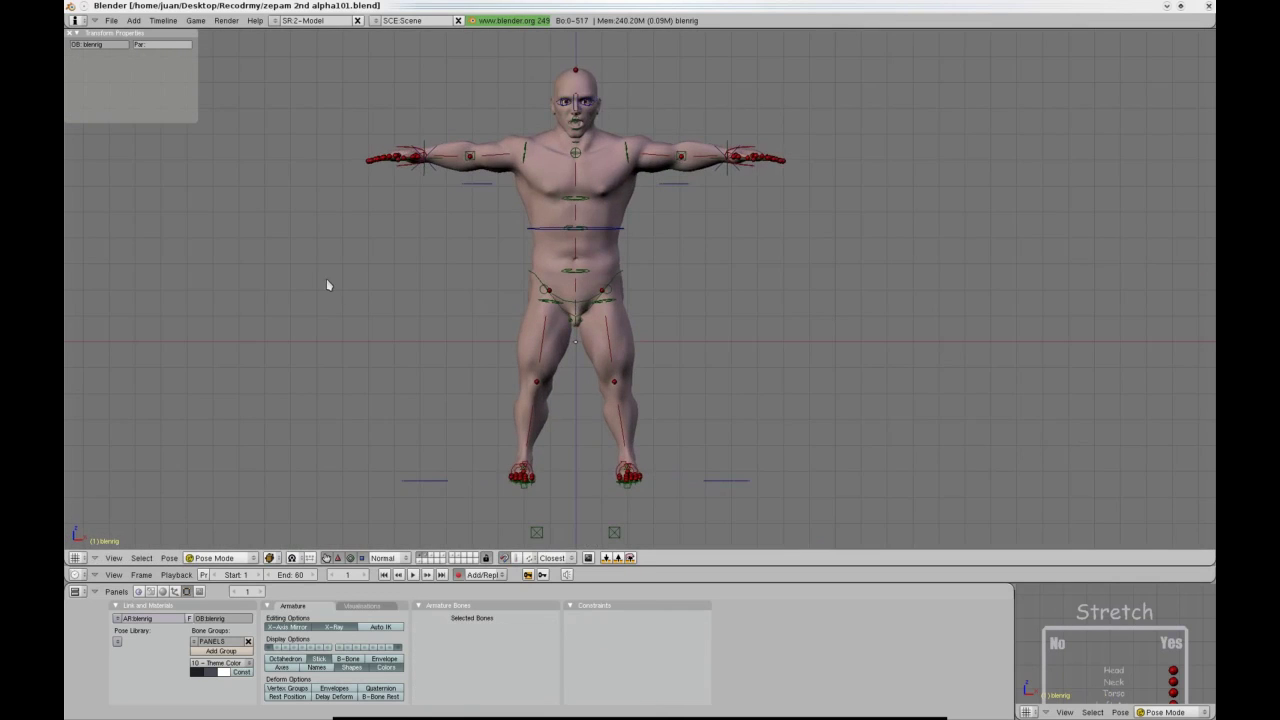
# Lengthen the left thumb from the top view by moving its tip and middle joint stretch controls outward.
pyautogui.press('KP_7')
pyautogui.keyDown('shift'); pyautogui.moveTo(657, 330); pyautogui.dragTo(529, 337, button='middle'); pyautogui.keyUp('shift')
pyautogui.scroll(8, 529, 337)
pyautogui.moveTo(573, 427); pyautogui.dragTo(597, 446, button='right')
pyautogui.click(604, 450)
pyautogui.moveTo(543, 401); pyautogui.dragTo(558, 415, button='right')
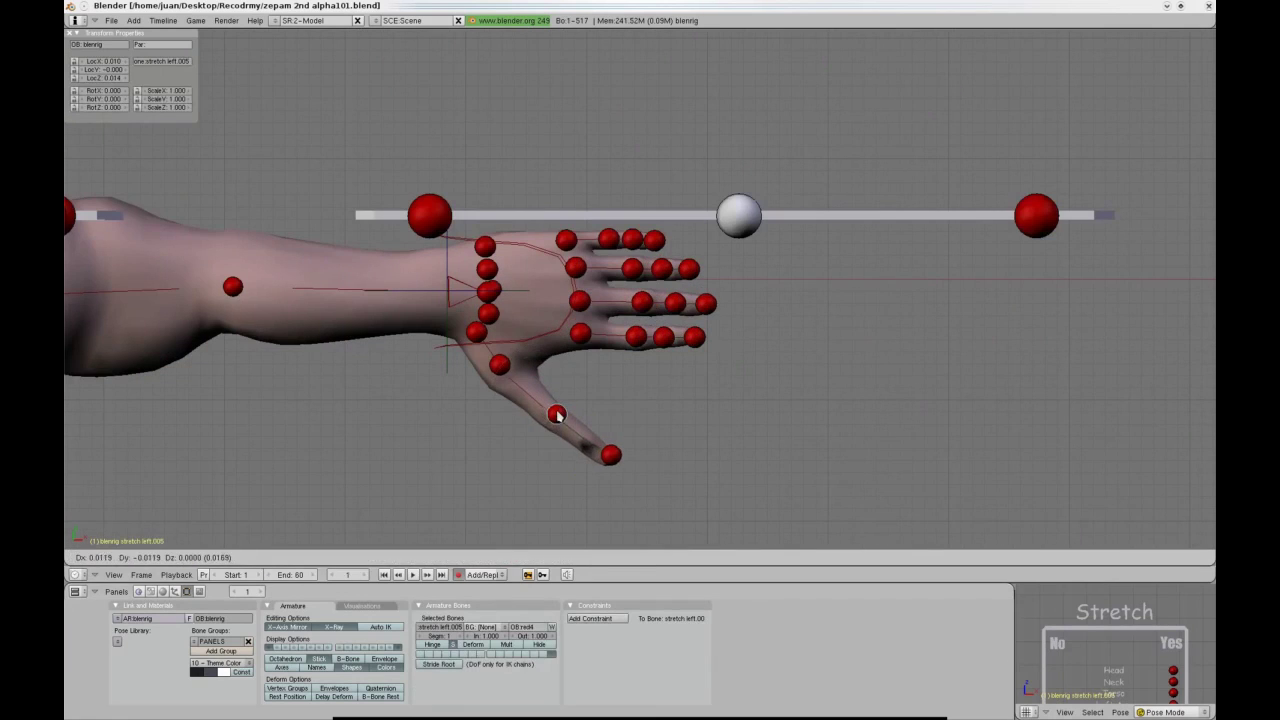
pyautogui.click(747, 345)
# Lengthen the left hand's four fingers by moving their tip stretch controls outward, and adjust the index fingertip separately.
pyautogui.keyDown('shift'); pyautogui.rightClick(707, 304); pyautogui.keyUp('shift')
pyautogui.keyDown('shift'); pyautogui.rightClick(690, 269); pyautogui.keyUp('shift')
pyautogui.keyDown('shift'); pyautogui.moveTo(657, 242); pyautogui.dragTo(694, 243, button='right'); pyautogui.keyUp('shift')
pyautogui.click(697, 243)
pyautogui.moveTo(777, 341); pyautogui.dragTo(756, 341, button='right')
pyautogui.click(756, 341)
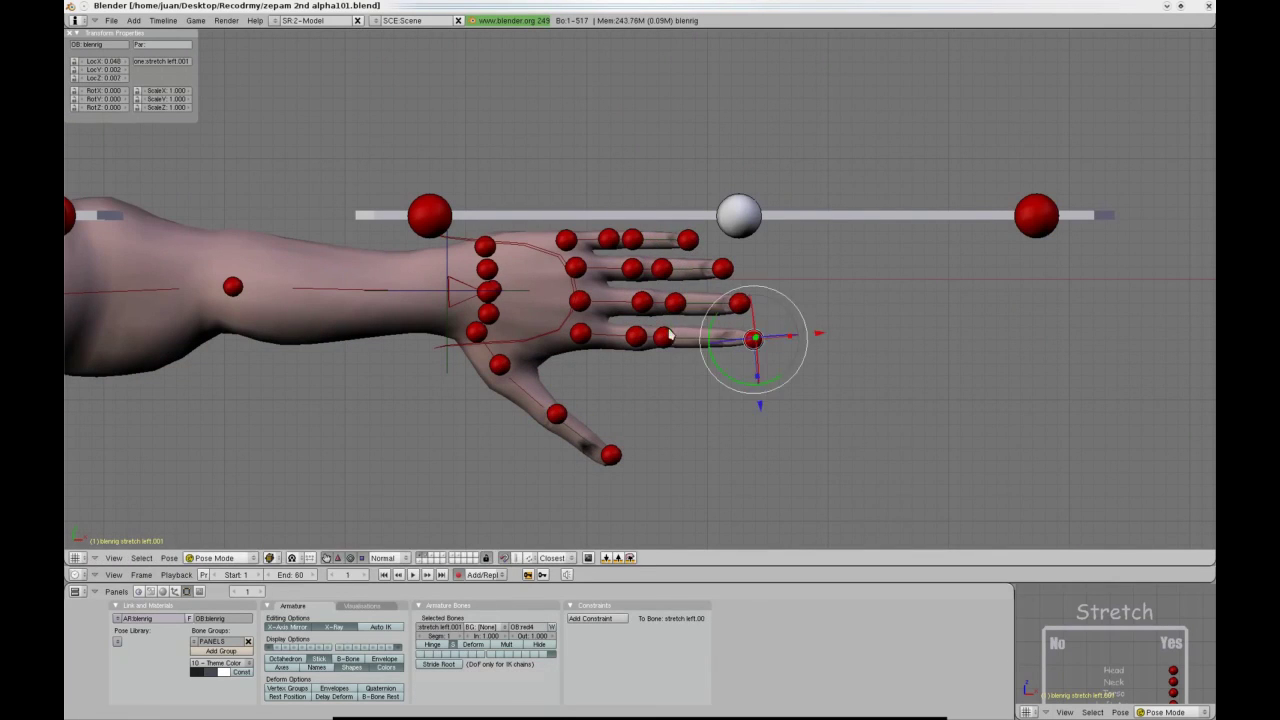
# Move the outer joint stretch controls of the left hand's four fingers slightly outward.
pyautogui.rightClick(668, 336)
pyautogui.keyDown('shift'); pyautogui.moveTo(645, 249); pyautogui.dragTo(656, 250, button='right'); pyautogui.keyUp('shift')
pyautogui.click(658, 250)
# Box-select the left hand's controls, paste their pose flipped to the right hand and deselect all bones.
pyautogui.scroll(-7, 500, 381)
pyautogui.press('KP_1')
pyautogui.keyDown('shift'); pyautogui.moveTo(460, 380); pyautogui.dragTo(620, 225, button='middle'); pyautogui.keyUp('shift')
pyautogui.press('KP_7')
pyautogui.keyDown('shift'); pyautogui.moveTo(878, 316); pyautogui.dragTo(768, 318, button='middle'); pyautogui.keyUp('shift')
pyautogui.scroll(4, 768, 318)
pyautogui.press('a')
pyautogui.press('b')
pyautogui.moveTo(850, 332); pyautogui.dragTo(710, 258)
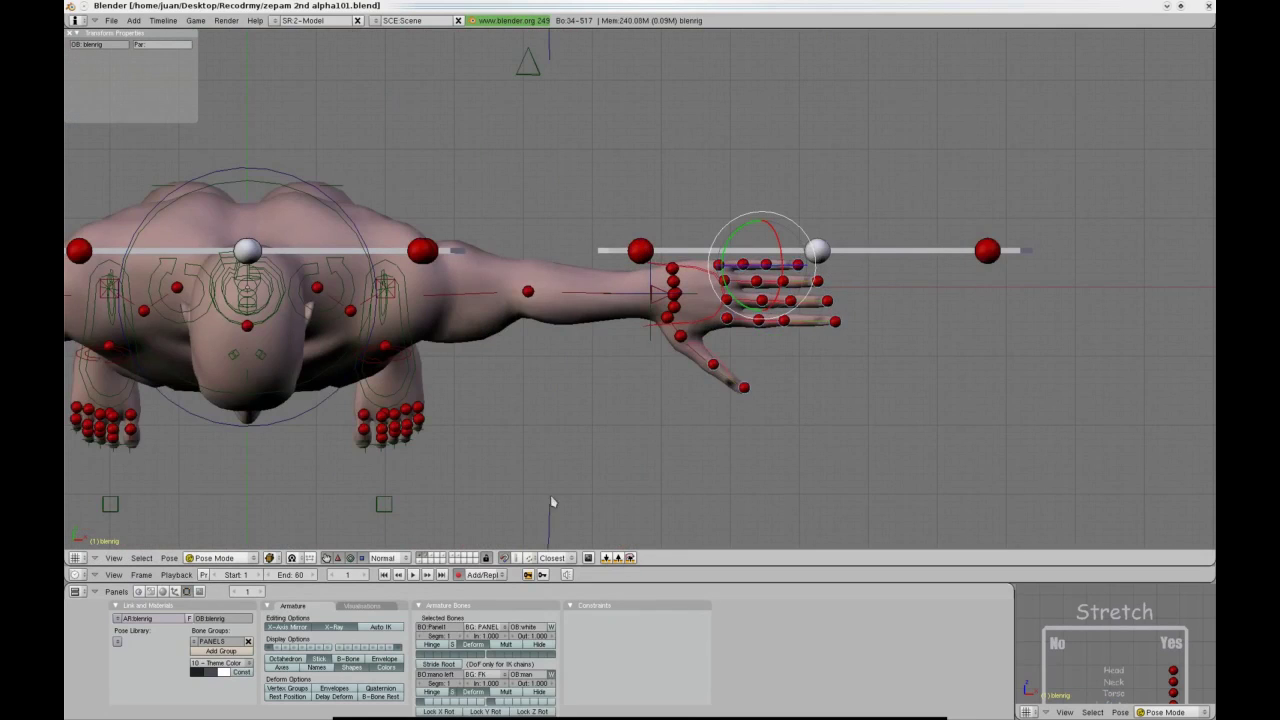
pyautogui.scroll(-4, 551, 498)
pyautogui.press('KP_1')
pyautogui.scroll(-1, 383, 384)
pyautogui.press('a')
# Raise the middle torso control mec2 cont slightly and try to move the control below it.
pyautogui.keyDown('shift'); pyautogui.moveTo(577, 387); pyautogui.dragTo(610, 309, button='middle'); pyautogui.keyUp('shift')
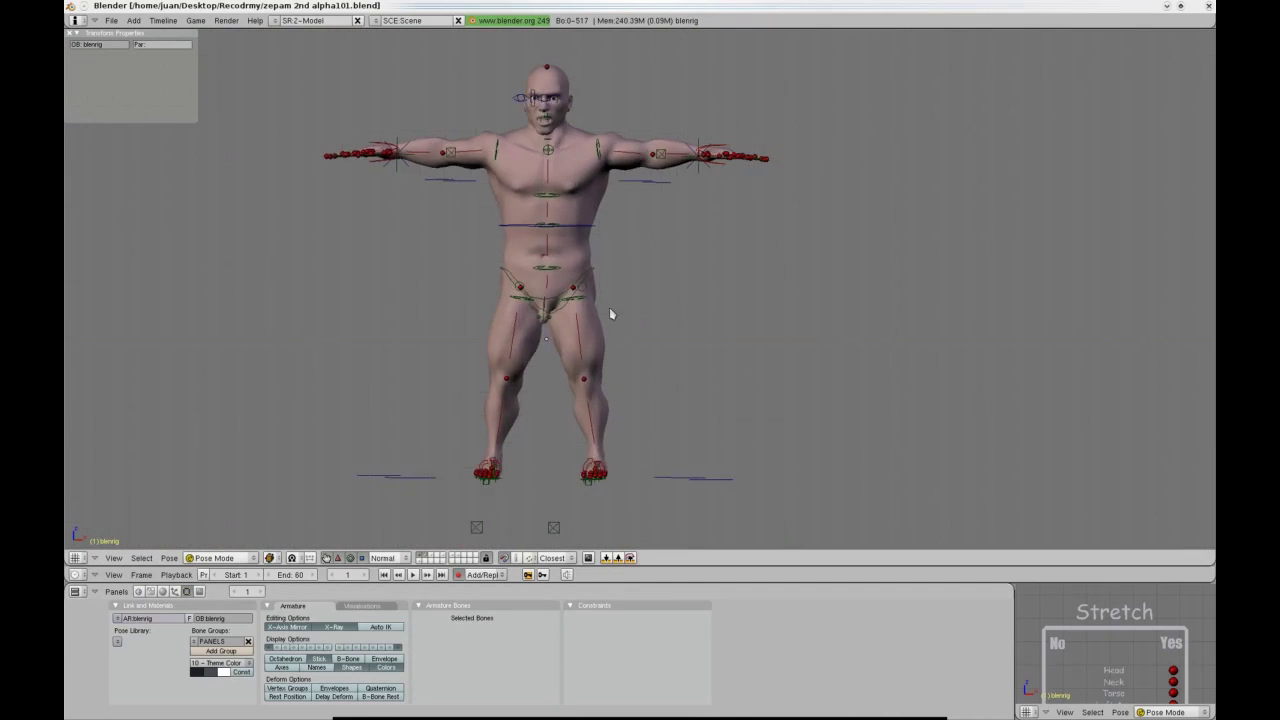
pyautogui.scroll(3, 609, 313)
pyautogui.rightClick(557, 207)
pyautogui.press('g')
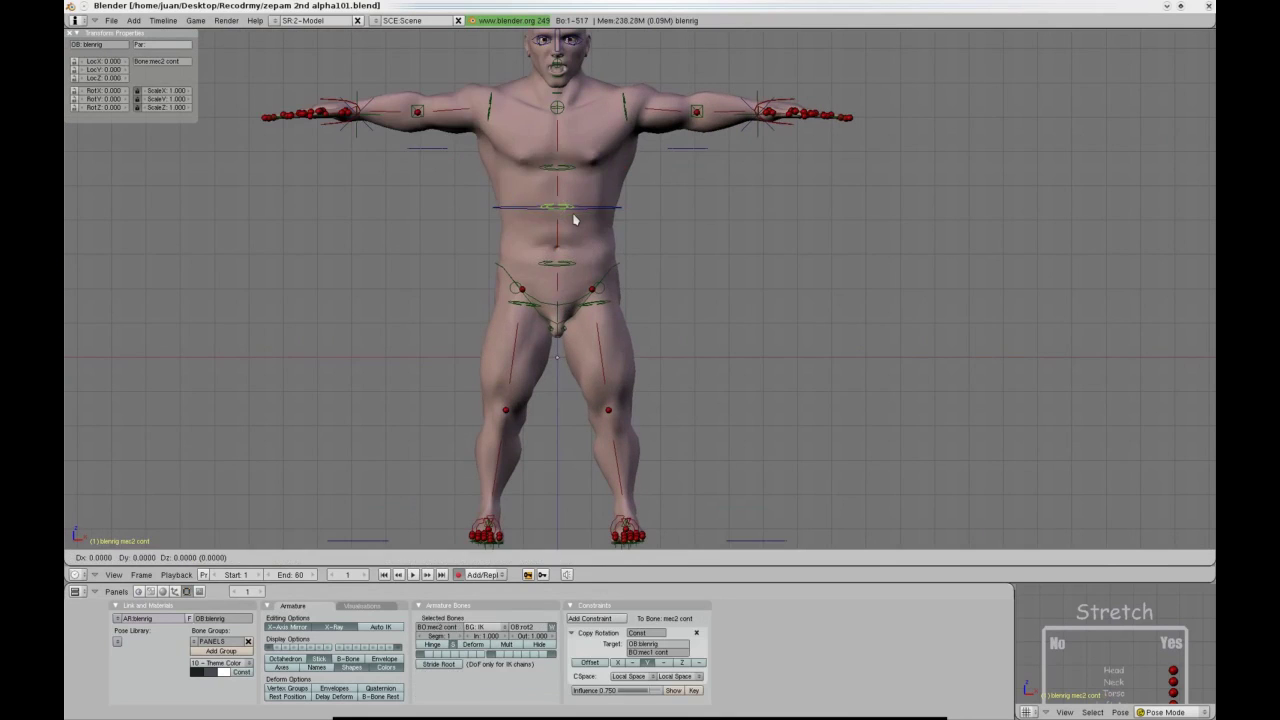
pyautogui.rightClick(574, 224)
pyautogui.rightClick(570, 258)
pyautogui.press('g')
pyautogui.rightClick(571, 259)
# Switch to Object Mode from the front view and select the Zepam the Second body mesh.
pyautogui.scroll(-2, 600, 262)
pyautogui.keyDown('shift'); pyautogui.moveTo(808, 282); pyautogui.dragTo(403, 275, button='middle'); pyautogui.keyUp('shift')
pyautogui.press('KP_1')
pyautogui.keyDown('shift'); pyautogui.moveTo(628, 350); pyautogui.dragTo(558, 334, button='middle'); pyautogui.keyUp('shift')
pyautogui.rightClick(631, 250)
# Split a Text Editor area off the 3D view and load Armature Baker 1.1.py into it.
pyautogui.rightClick(741, 566)
pyautogui.click(741, 568)
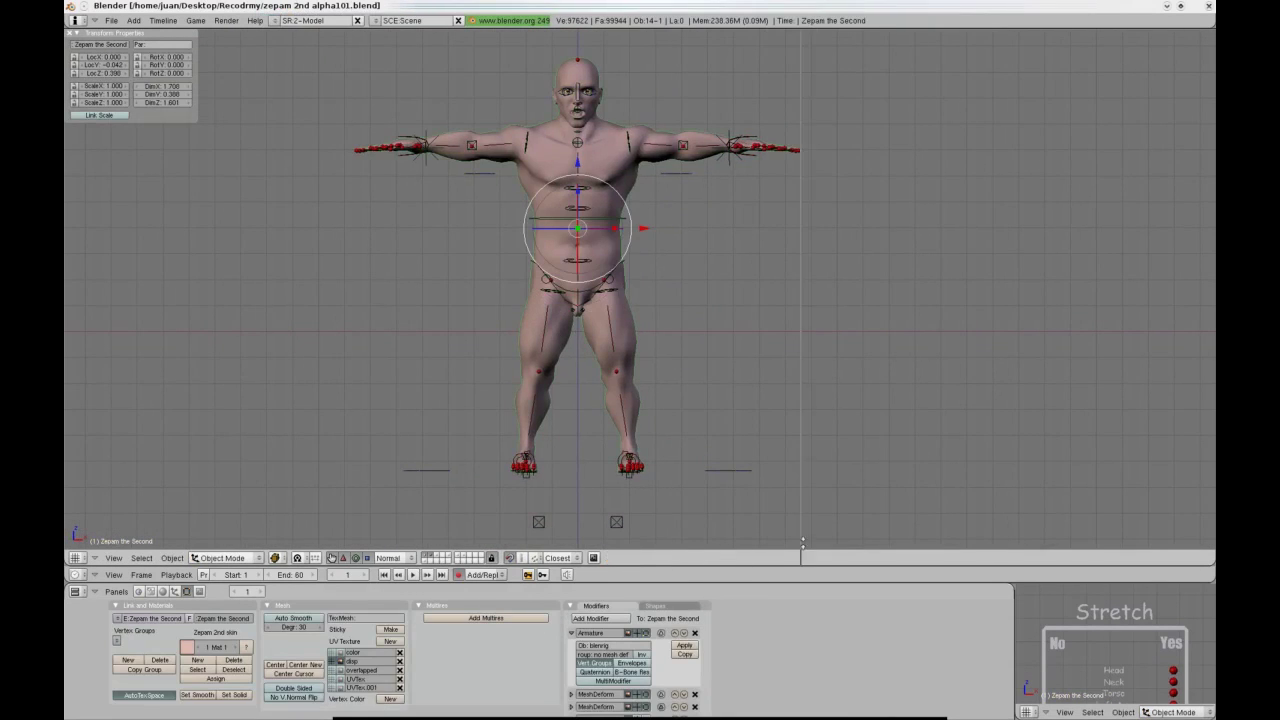
pyautogui.click(836, 530)
pyautogui.click(850, 557)
pyautogui.click(890, 450)
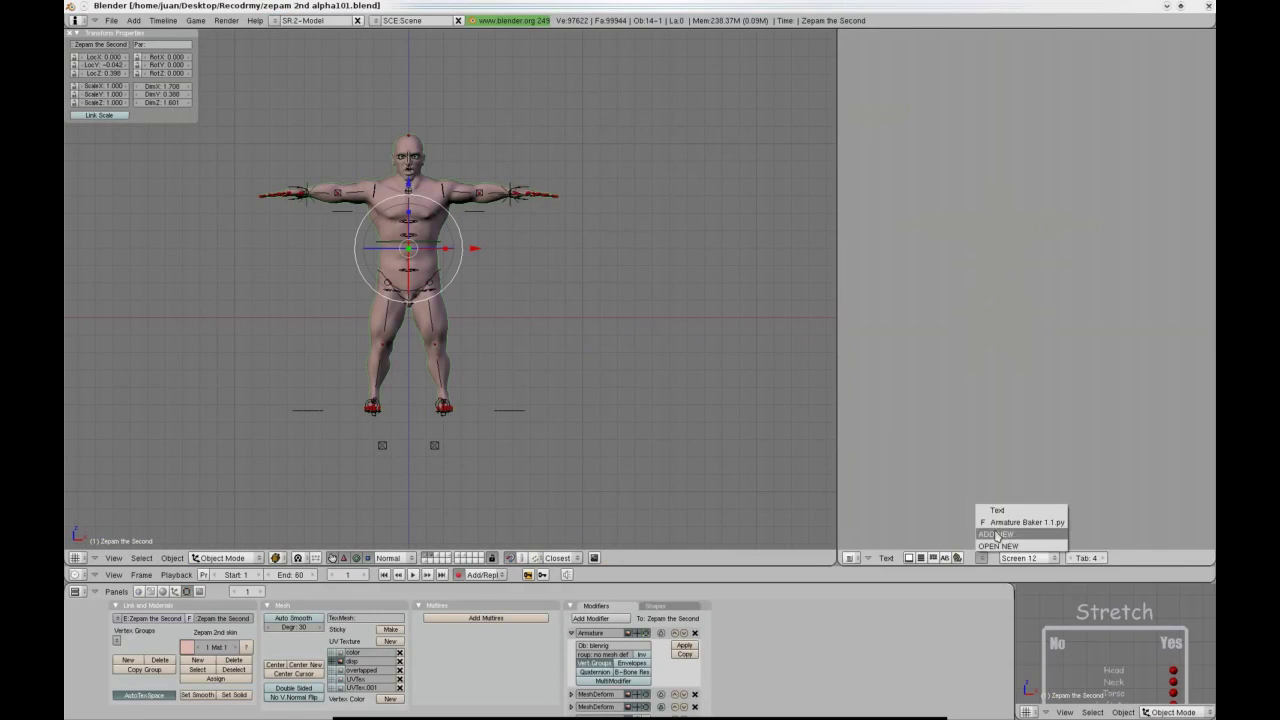
pyautogui.click(1020, 522)
# Reselect the Zepam the Second mesh, copy its Armature modifier and apply one of the two copies.
pyautogui.press('a')
pyautogui.keyDown('shift'); pyautogui.moveTo(352, 378); pyautogui.dragTo(505, 376, button='middle'); pyautogui.keyUp('shift')
pyautogui.keyDown('shift'); pyautogui.moveTo(505, 376); pyautogui.dragTo(473, 368, button='middle'); pyautogui.keyUp('shift')
pyautogui.rightClick(518, 231)
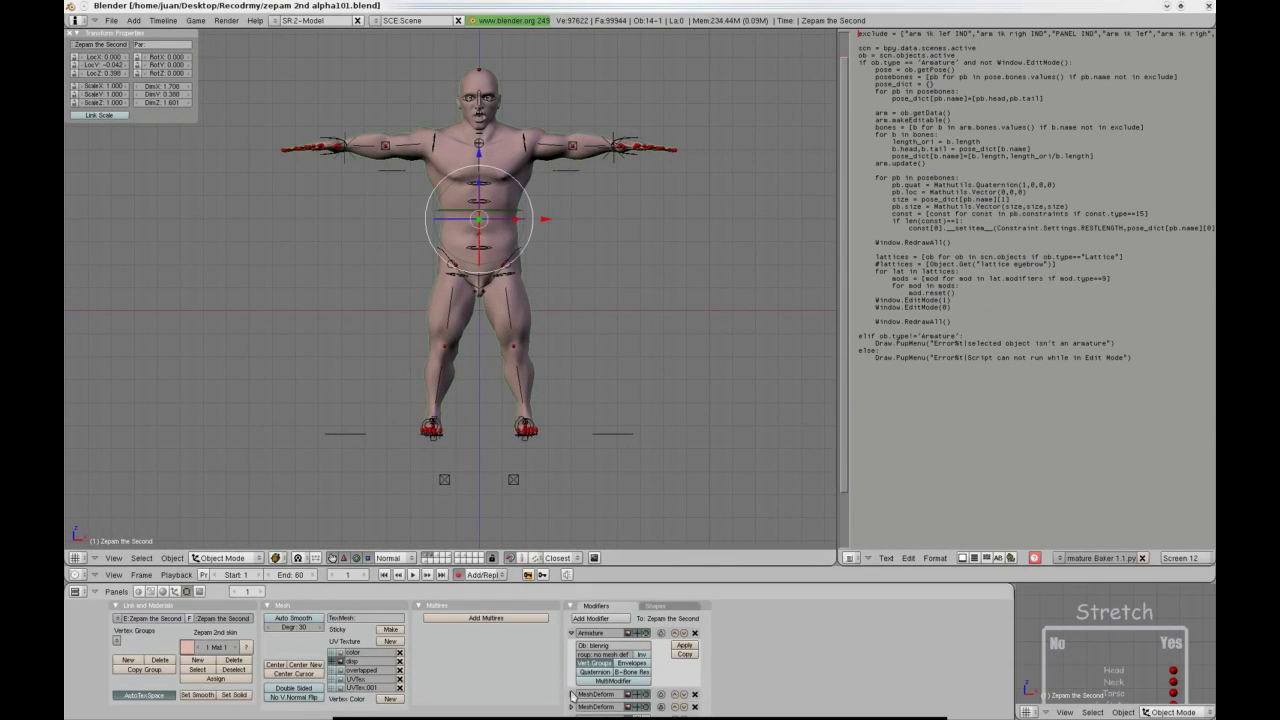
pyautogui.scroll(-2, 572, 695)
pyautogui.click(683, 633)
pyautogui.scroll(-3, 575, 641)
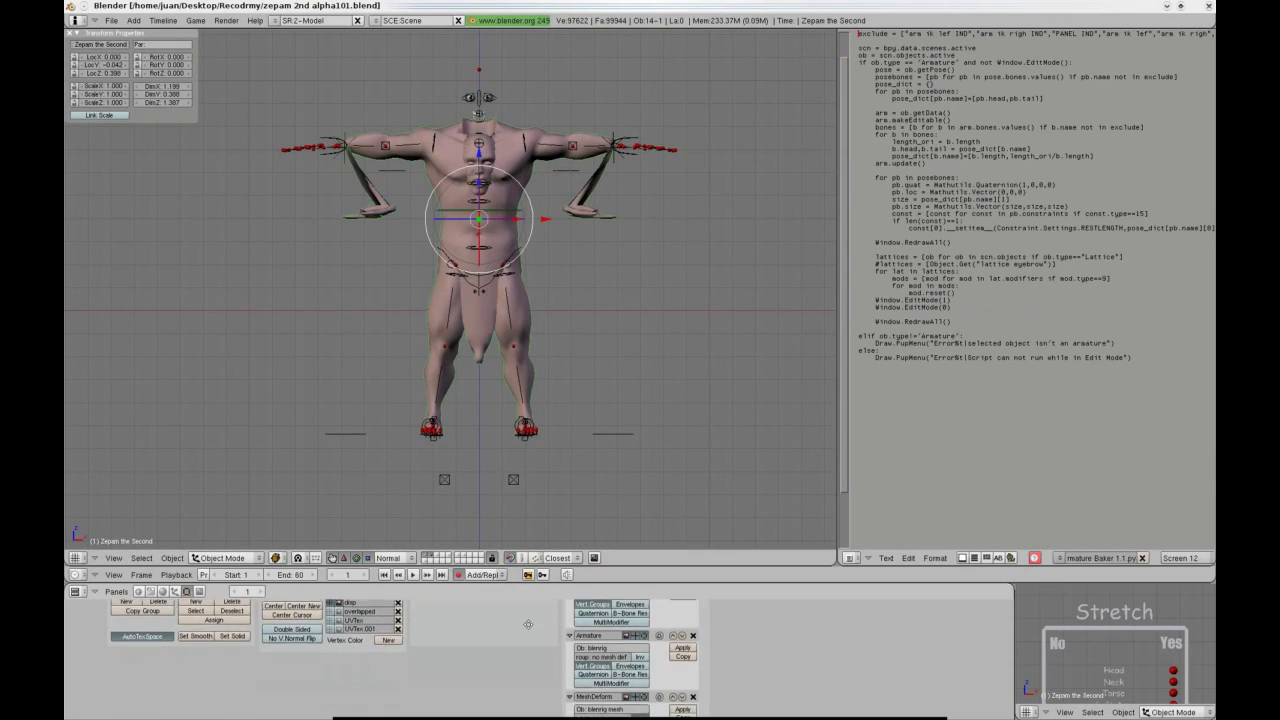
pyautogui.scroll(5, 549, 657)
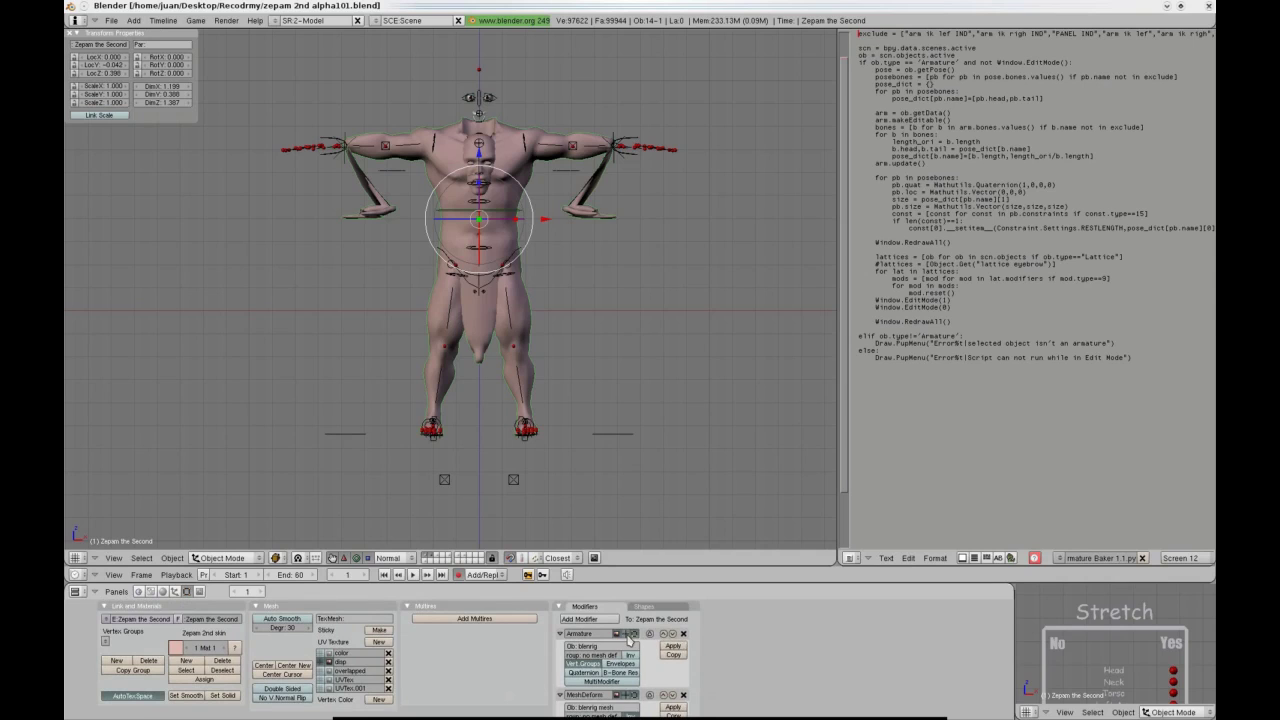
# Disable the Armature modifier on Zepam the Second, copy its MeshDeform modifier and apply one of the two copies.
pyautogui.click(630, 636)
pyautogui.scroll(-3, 659, 675)
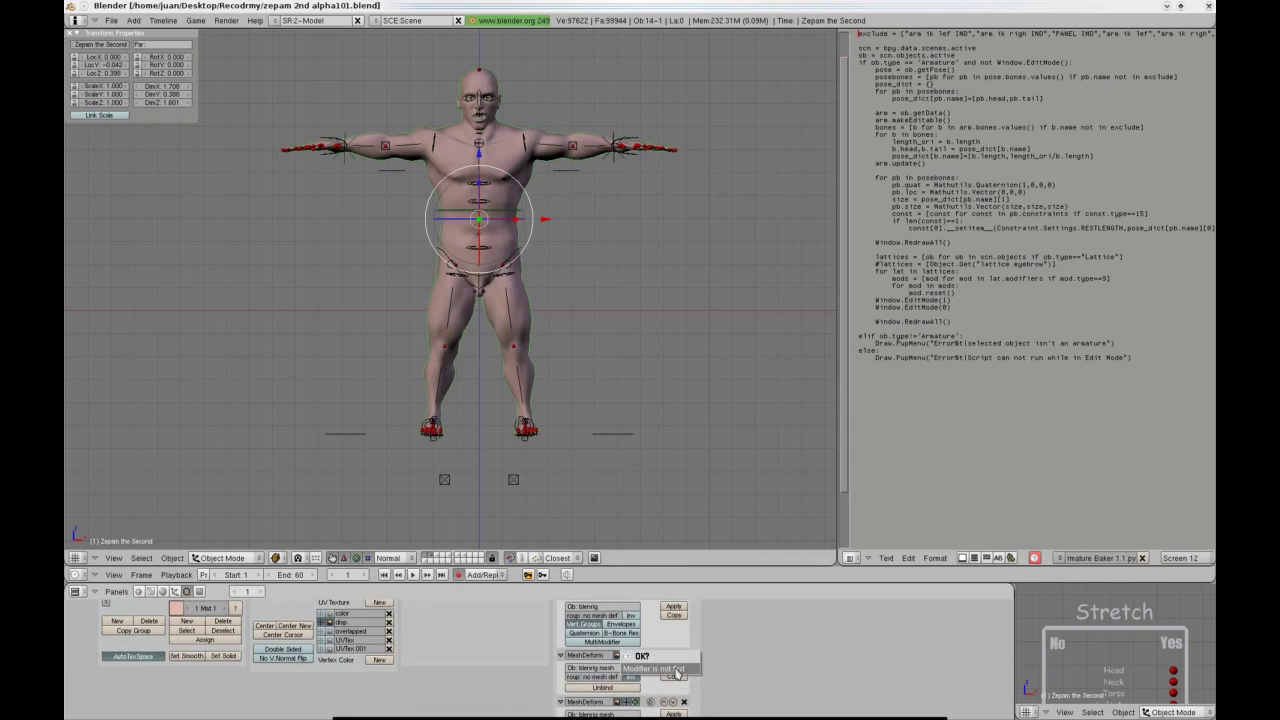
pyautogui.scroll(3, 730, 634)
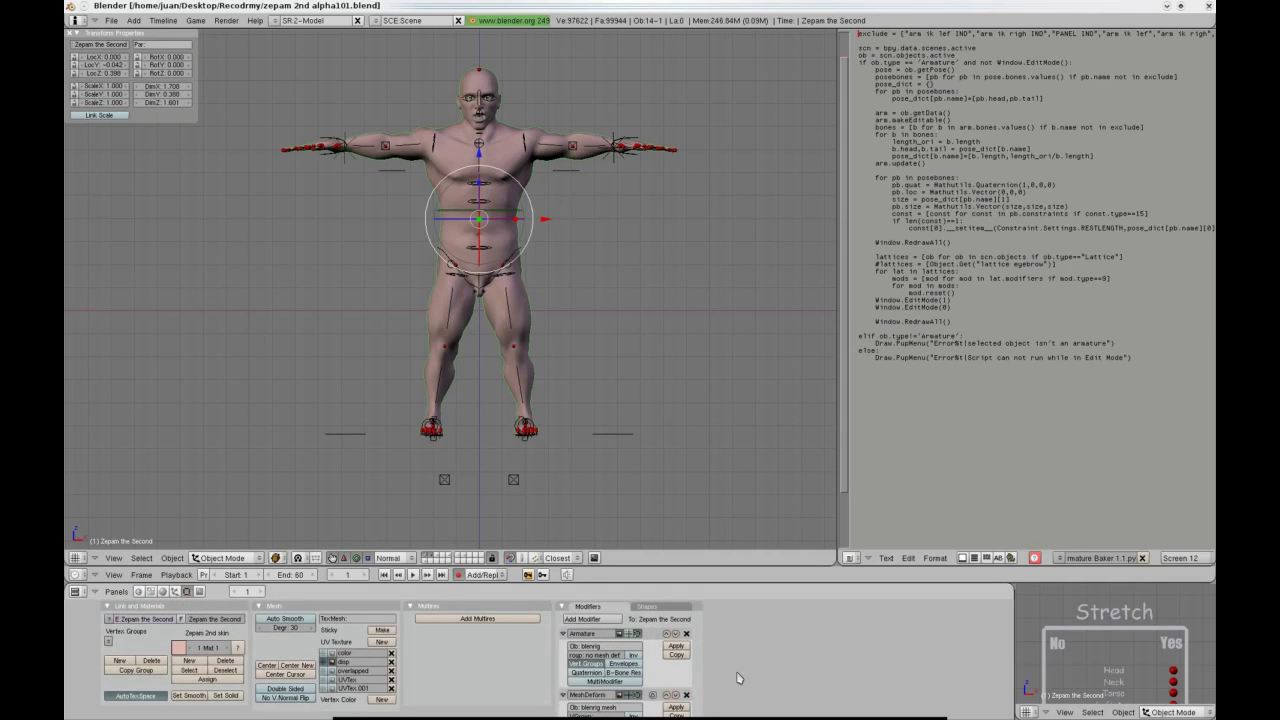
# Copy the Armature modifier of the blenrig mesh cage, apply one copy and disable the remaining one.
pyautogui.scroll(-3, 738, 679)
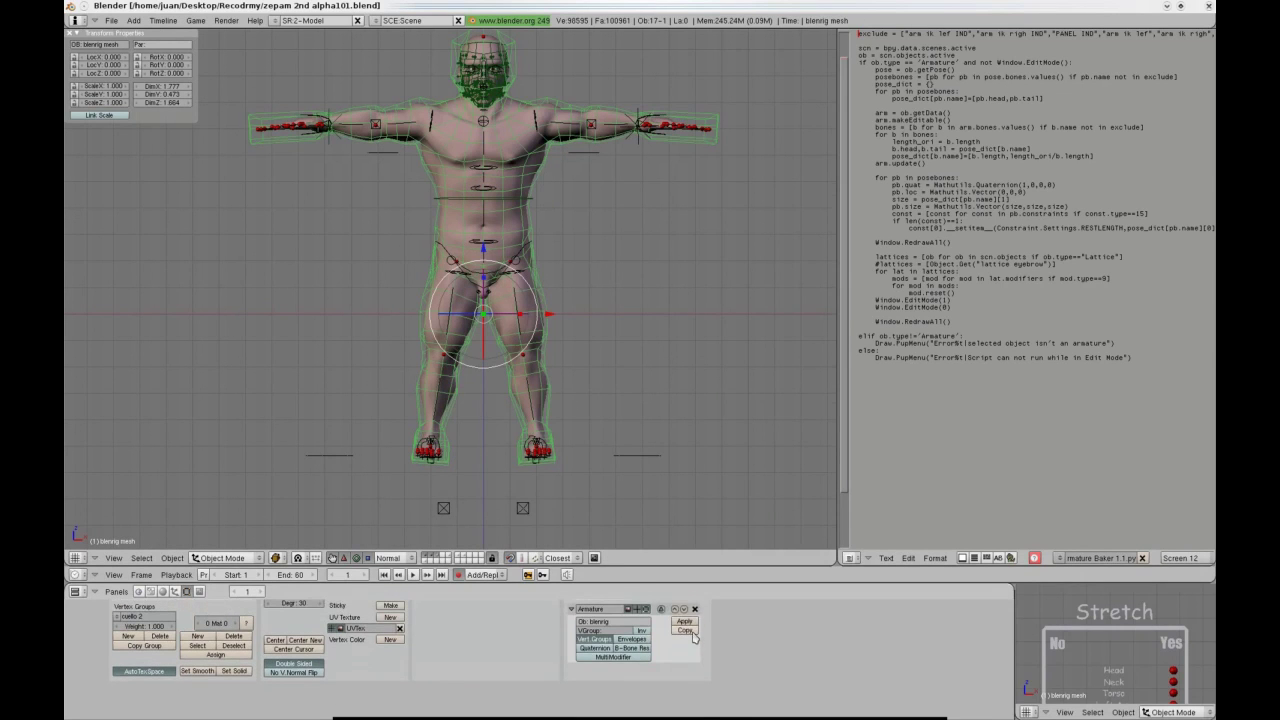
pyautogui.click(689, 631)
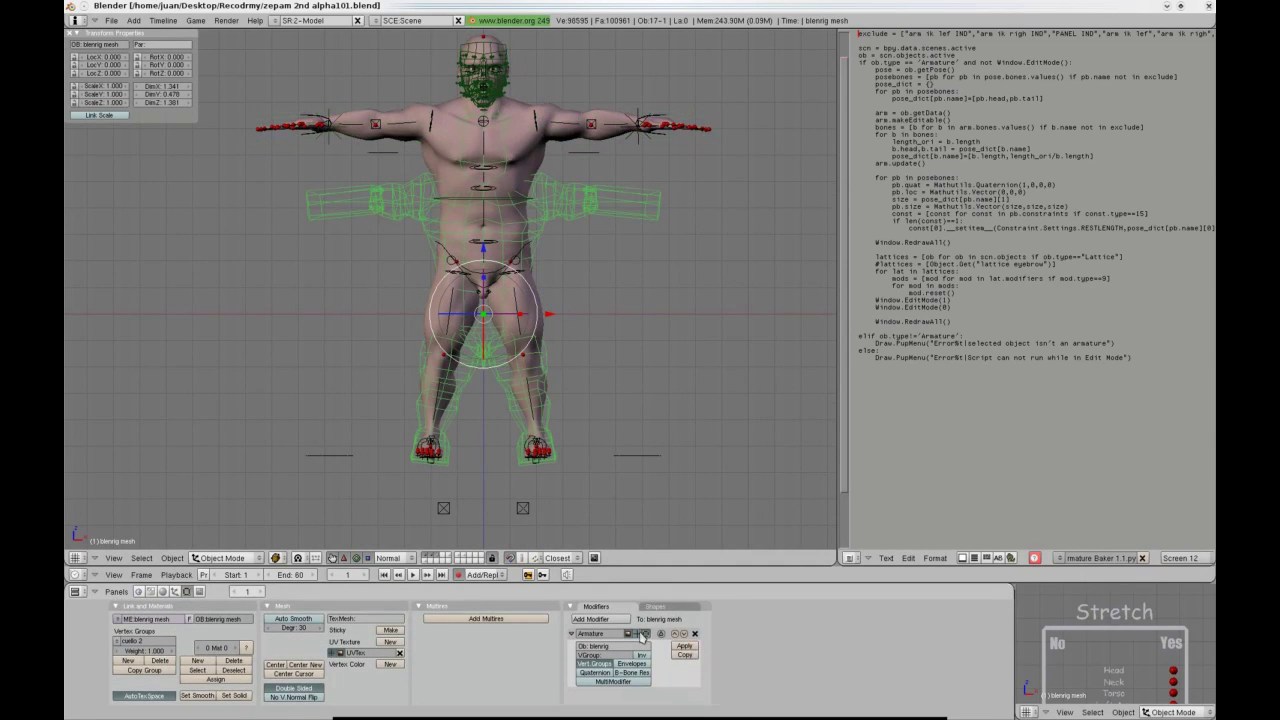
pyautogui.click(643, 634)
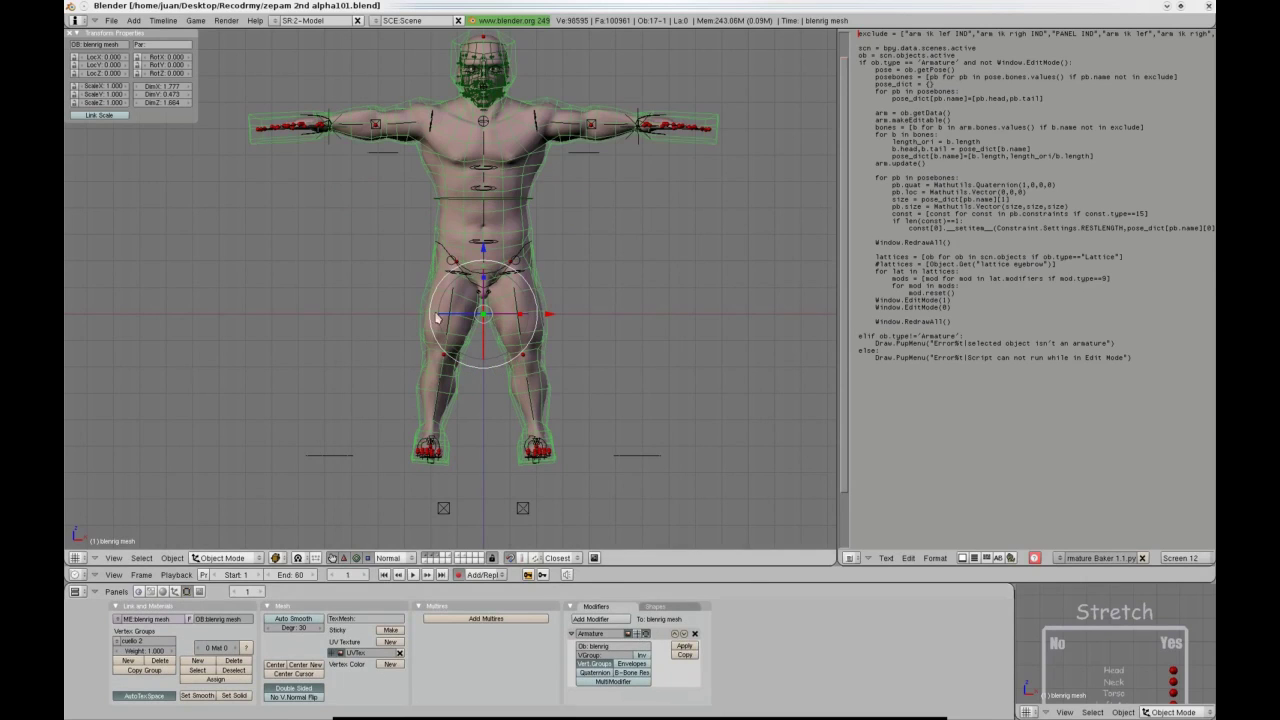
# Select the blenrig armature and run the Armature Baker 1.1.py script on it.
pyautogui.rightClick(493, 200)
pyautogui.moveTo(560, 270); pyautogui.dragTo(649, 310, button='middle')
pyautogui.click(887, 558)
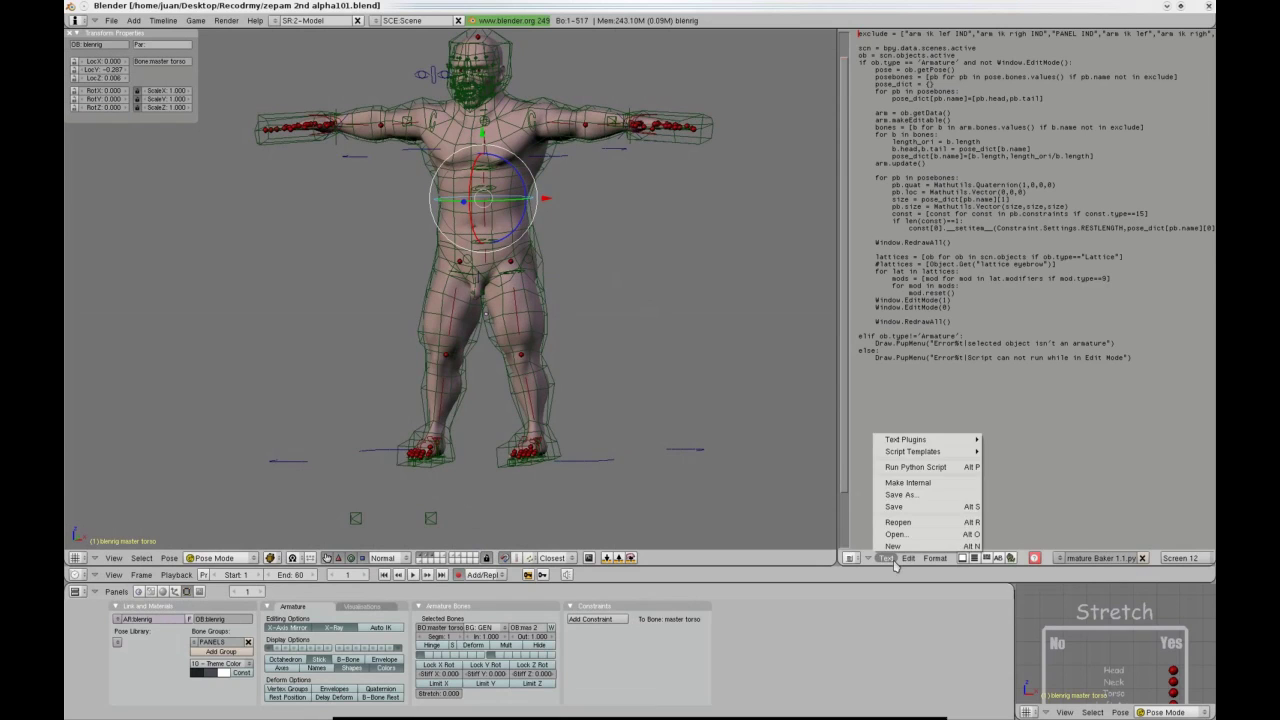
pyautogui.click(911, 469)
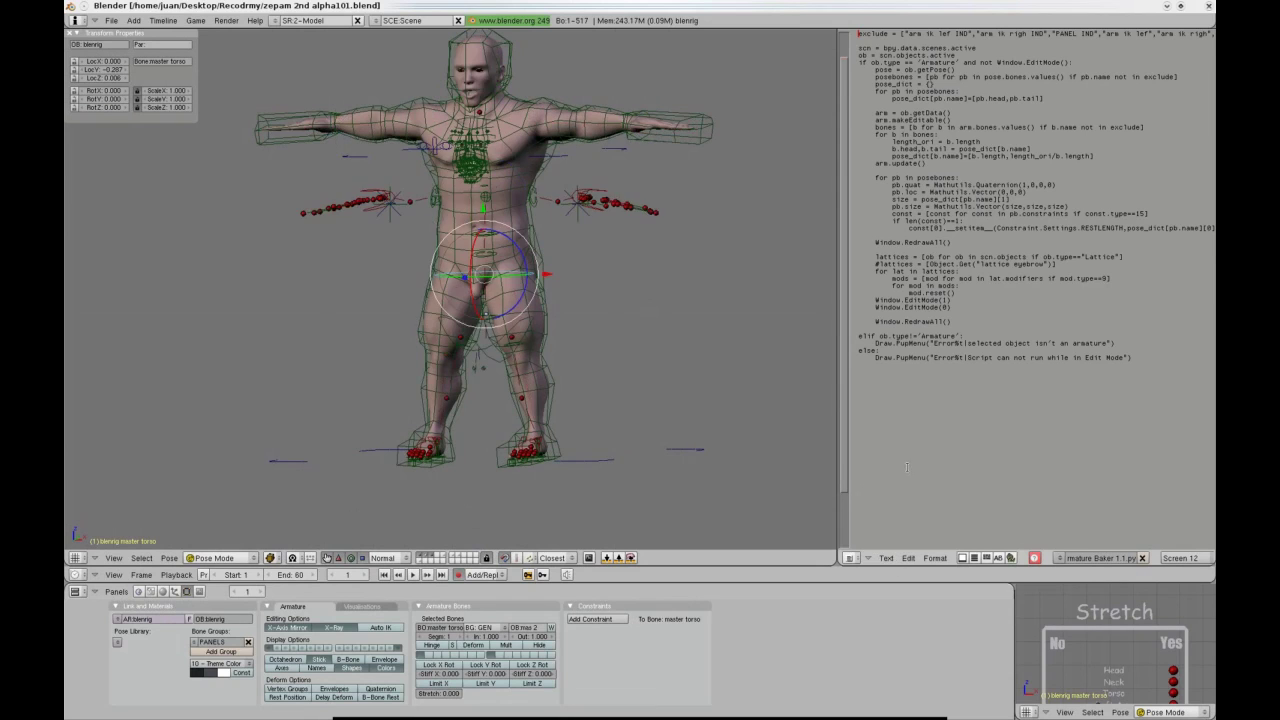
# Clear the transforms of all the rig's bones and insert a keyframe for the cleared pose.
pyautogui.hotkey('alt', 'r')
pyautogui.click(566, 268)
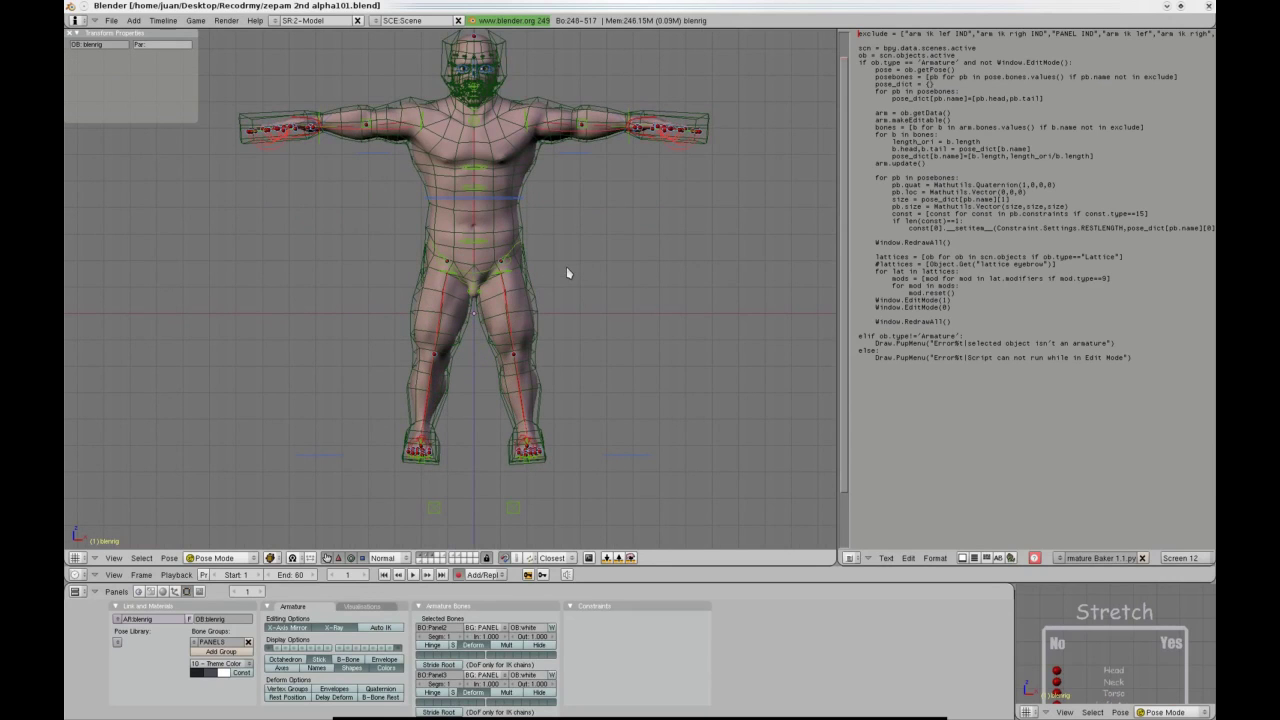
pyautogui.press('i')
pyautogui.click(558, 336)
# Hide the body mesh's layer, select the blenrig mesh cage and re-enable its Armature modifier.
pyautogui.scroll(-2, 577, 305)
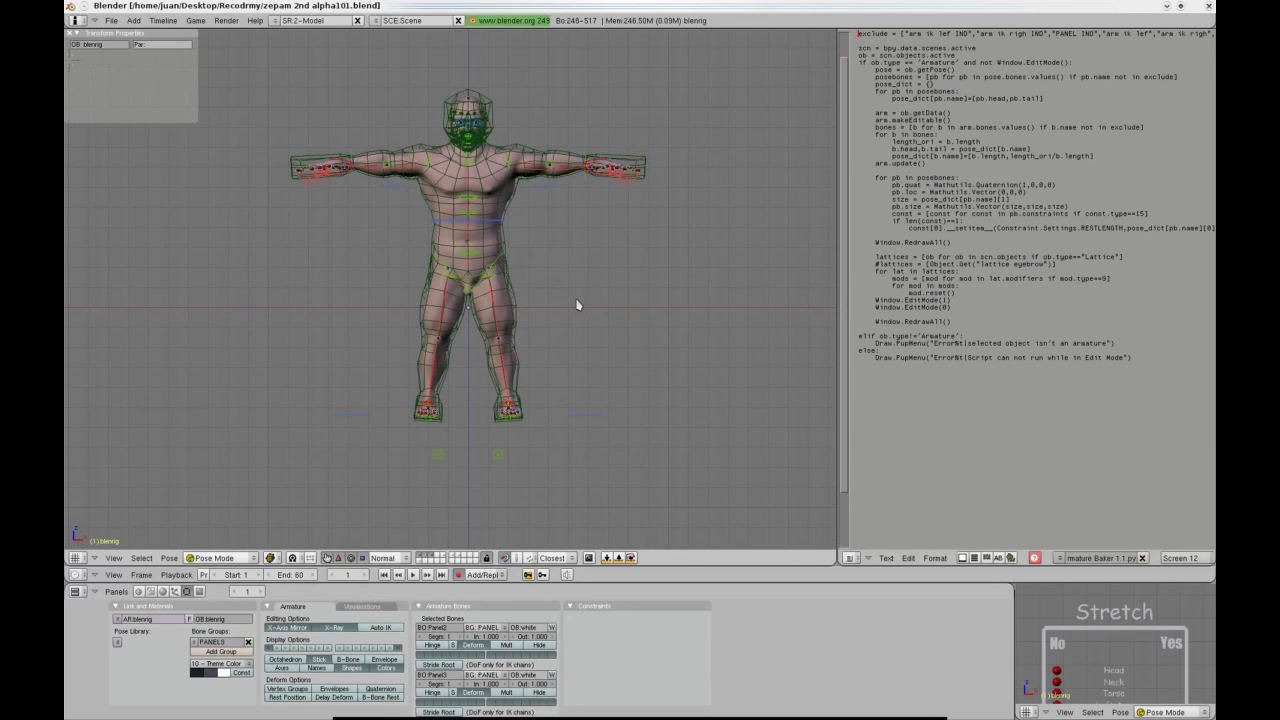
pyautogui.scroll(2, 500, 300)
pyautogui.keyDown('shift'); pyautogui.click(422, 555); pyautogui.keyUp('shift')
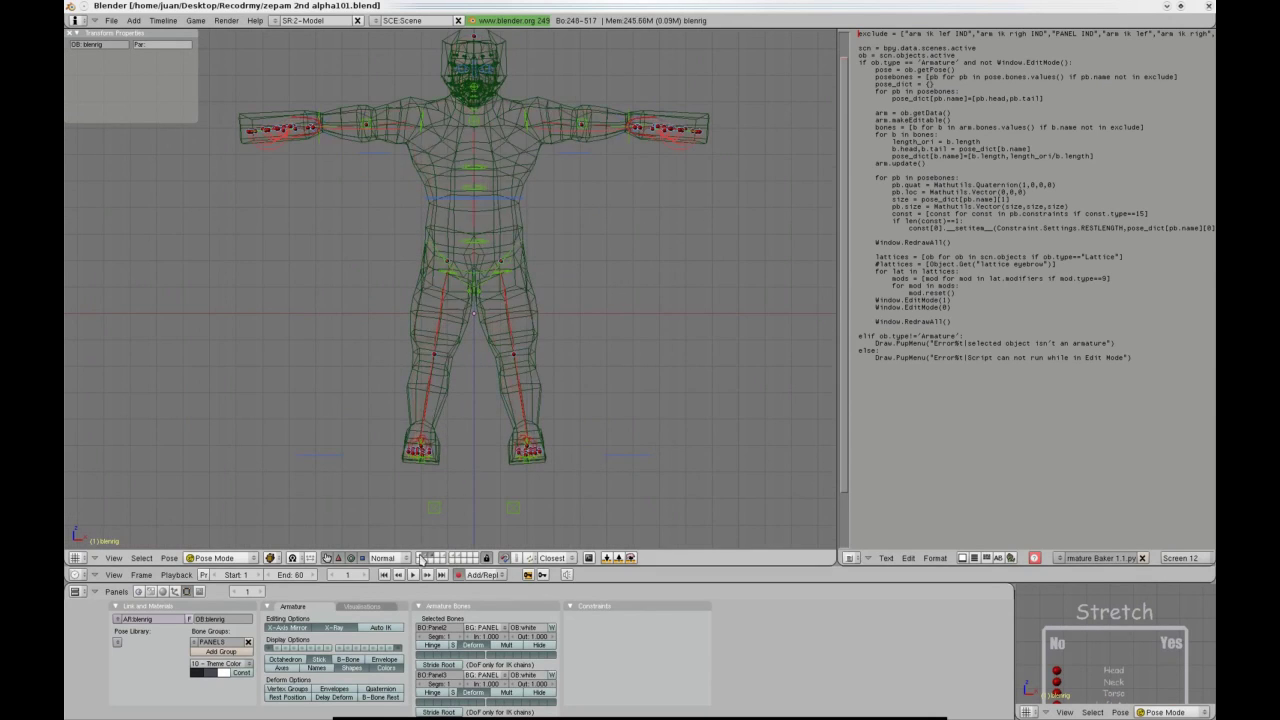
pyautogui.scroll(1, 524, 262)
pyautogui.rightClick(545, 159)
pyautogui.click(637, 634)
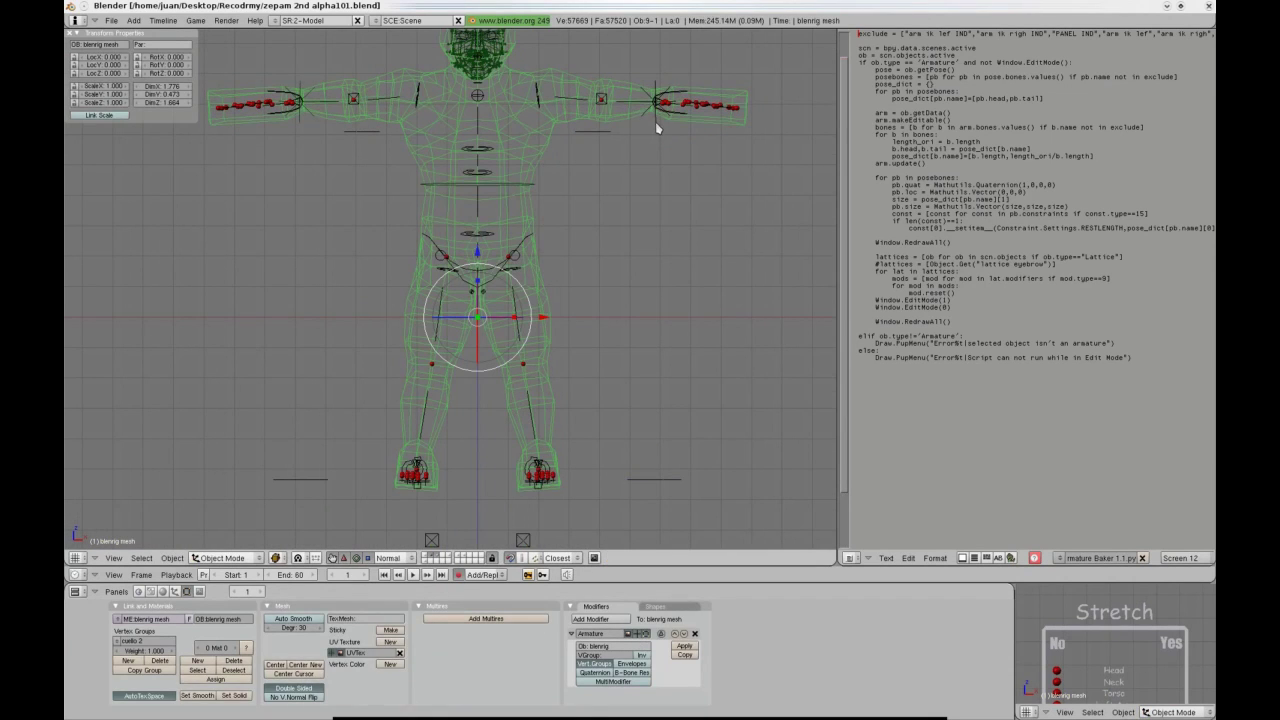
# Return the rig to Pose Mode, switch both arm ik IND sliders and test the left forearm control by moving it inward.
pyautogui.rightClick(657, 128)
pyautogui.hotkey('ctrl', 'Tab')
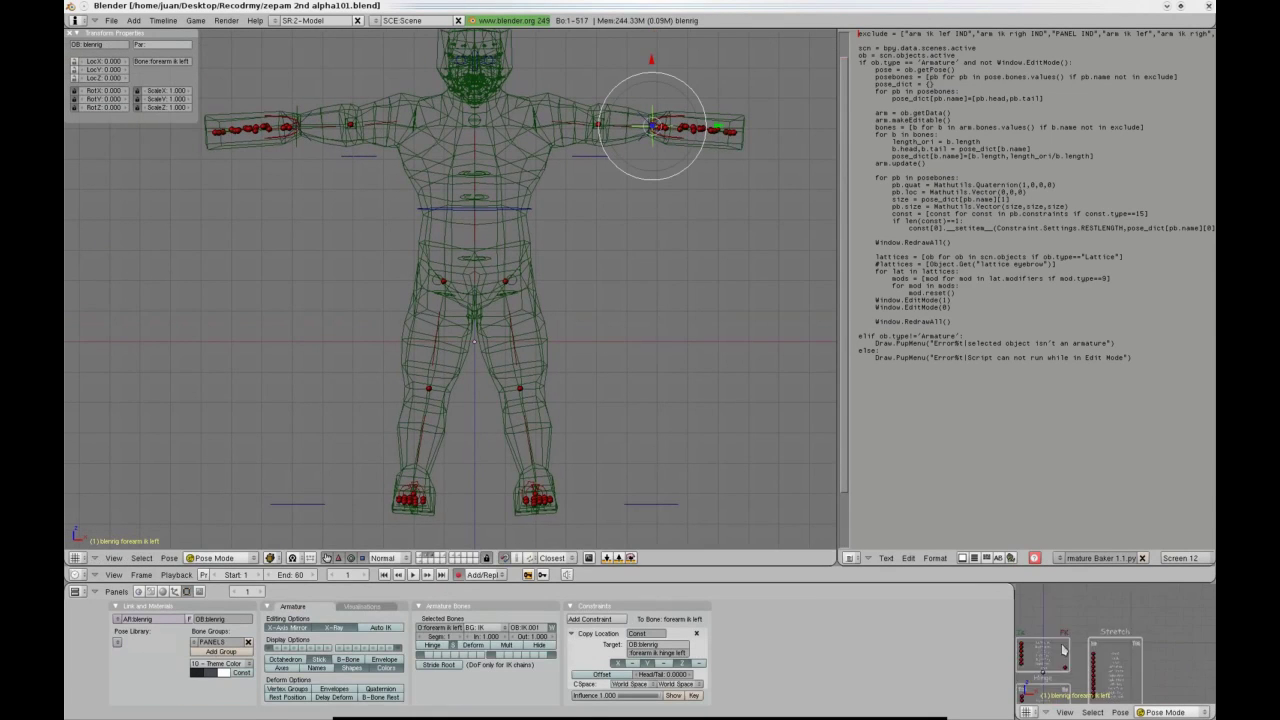
pyautogui.click(1066, 660)
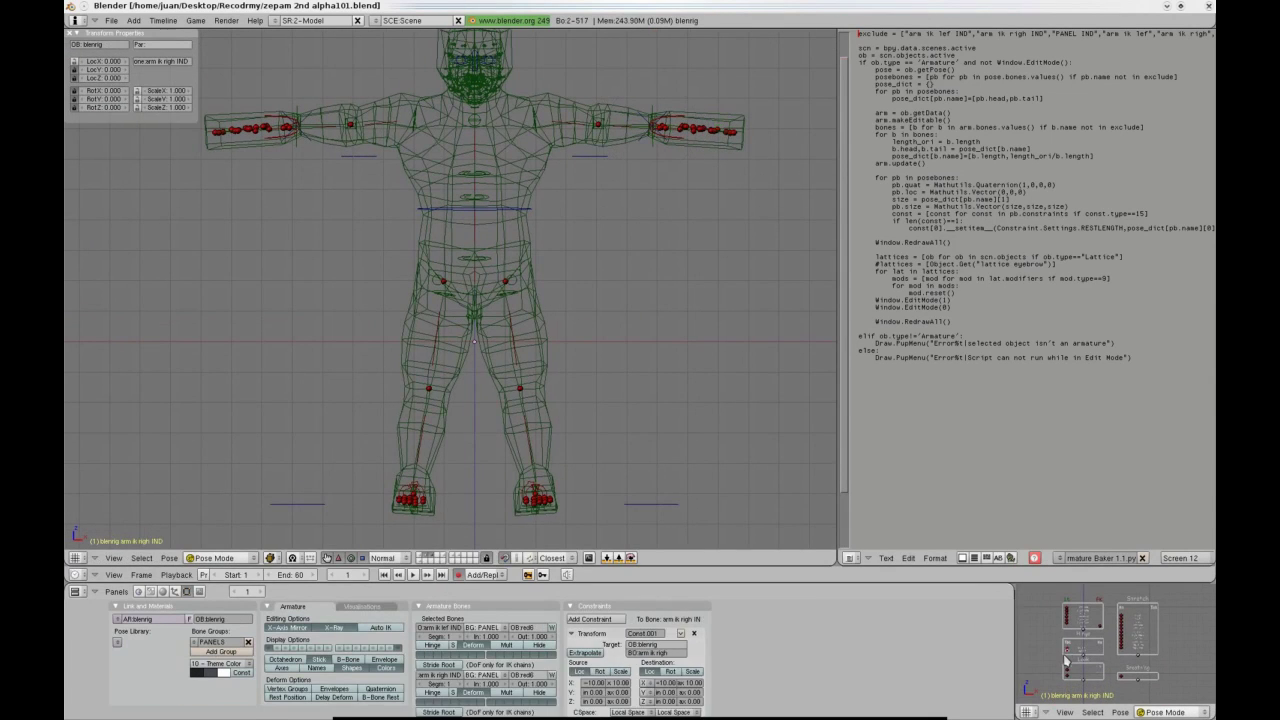
pyautogui.rightClick(655, 153)
pyautogui.press('g')
pyautogui.click(604, 200)
# Test the cage's torso by moving spine3 cont sideways and lowering the master torso control.
pyautogui.moveTo(604, 200); pyautogui.dragTo(570, 180, button='middle')
pyautogui.rightClick(489, 124)
pyautogui.press('g')
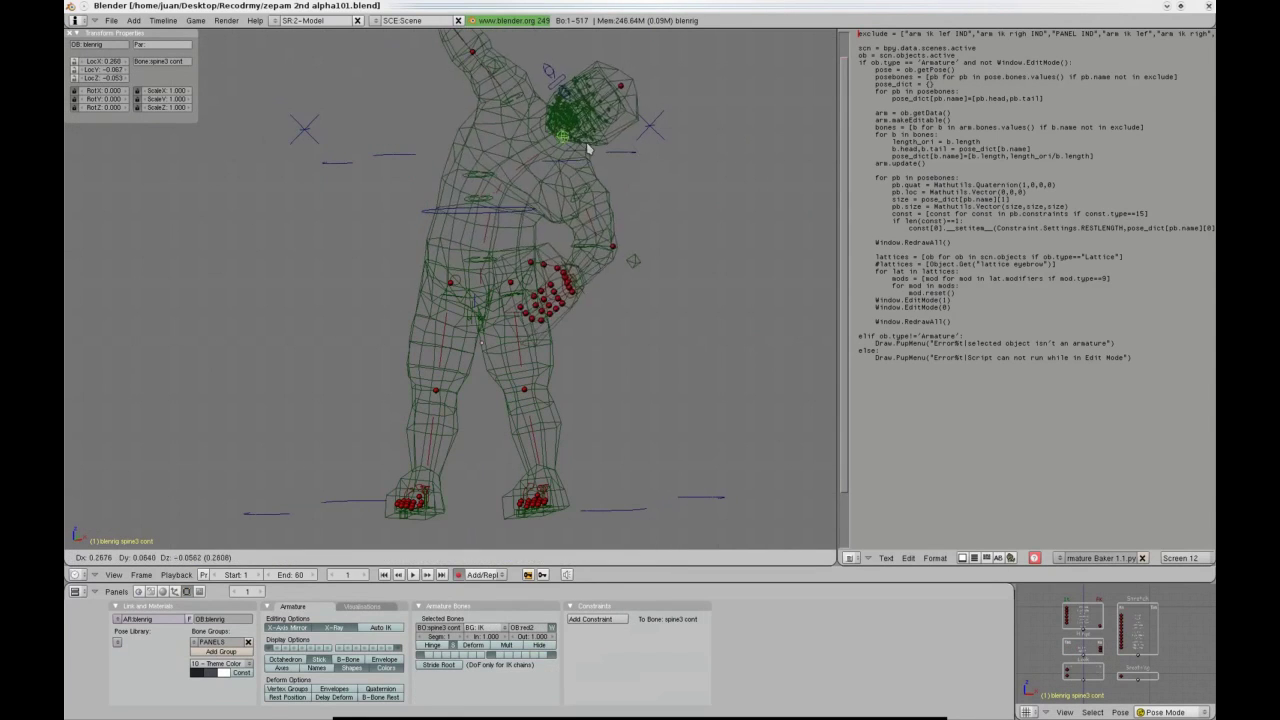
pyautogui.click(415, 150)
pyautogui.rightClick(533, 213)
pyautogui.press('g')
pyautogui.click(543, 274)
# Test the right arm by moving the forearm ik right control in front of the torso.
pyautogui.rightClick(320, 334)
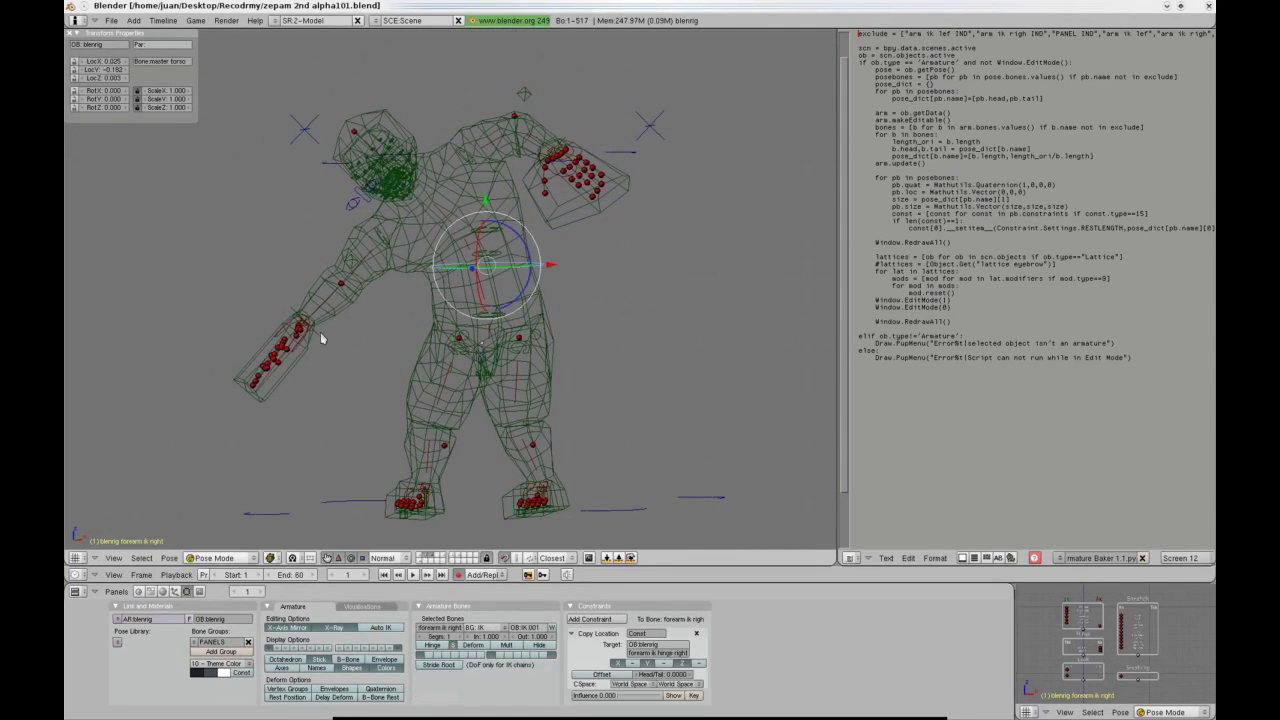
pyautogui.press('g')
pyautogui.click(390, 340)
pyautogui.moveTo(390, 340); pyautogui.dragTo(474, 328, button='middle')
pyautogui.press('g')
pyautogui.click(552, 300)
pyautogui.moveTo(552, 300); pyautogui.dragTo(428, 313, button='middle')
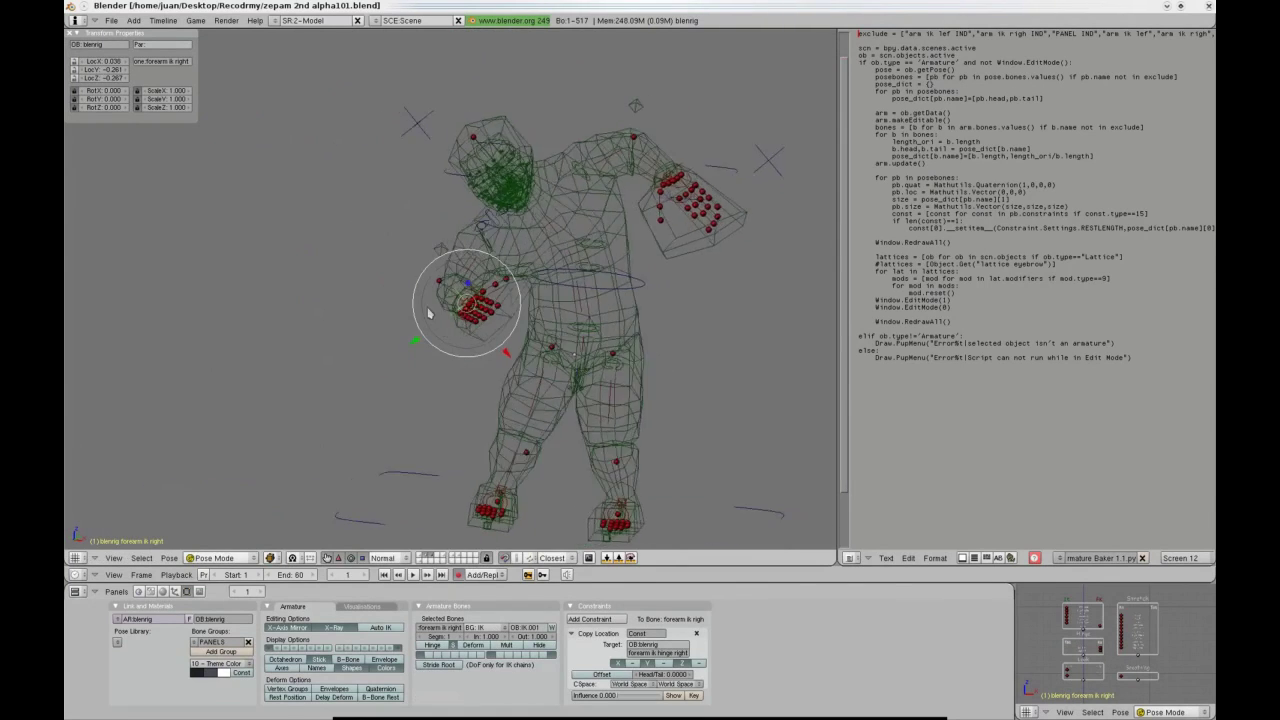
# Select all the rig's bones, clear the test pose and deselect them in the front view.
pyautogui.scroll(-2, 433, 311)
pyautogui.press('a')
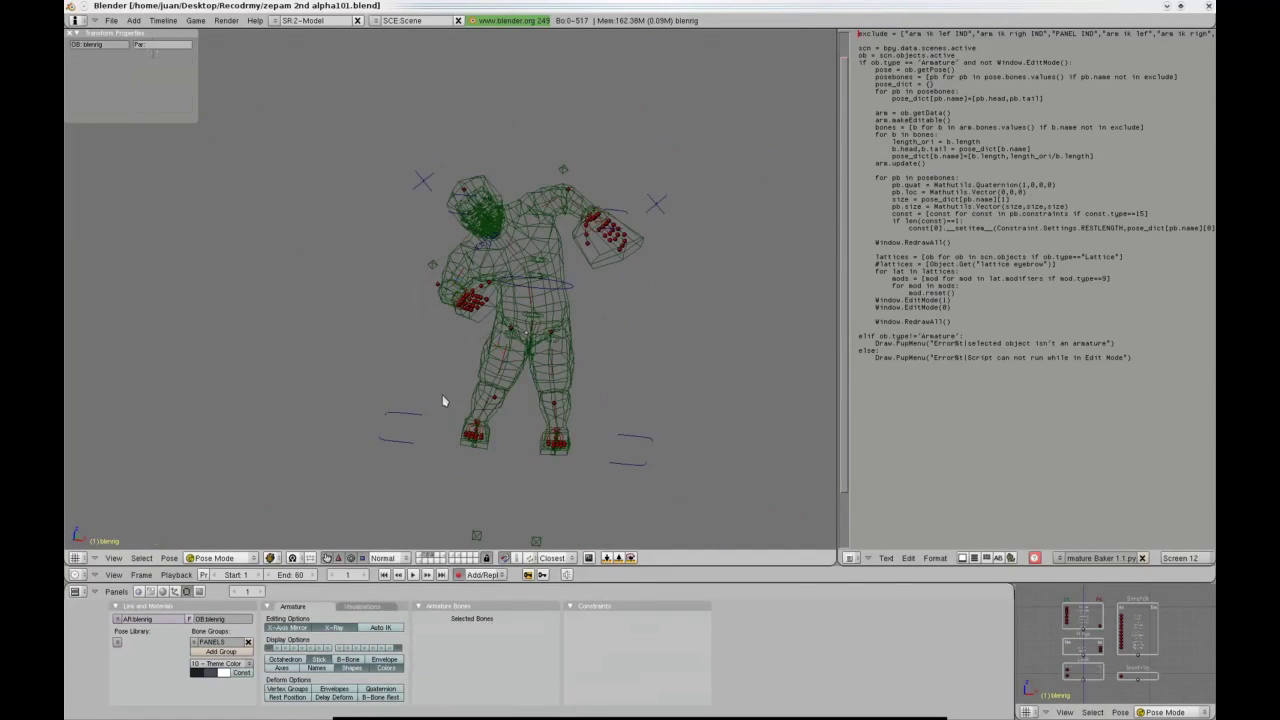
pyautogui.press('a')
pyautogui.hotkey('alt', 'r')
pyautogui.click(443, 397)
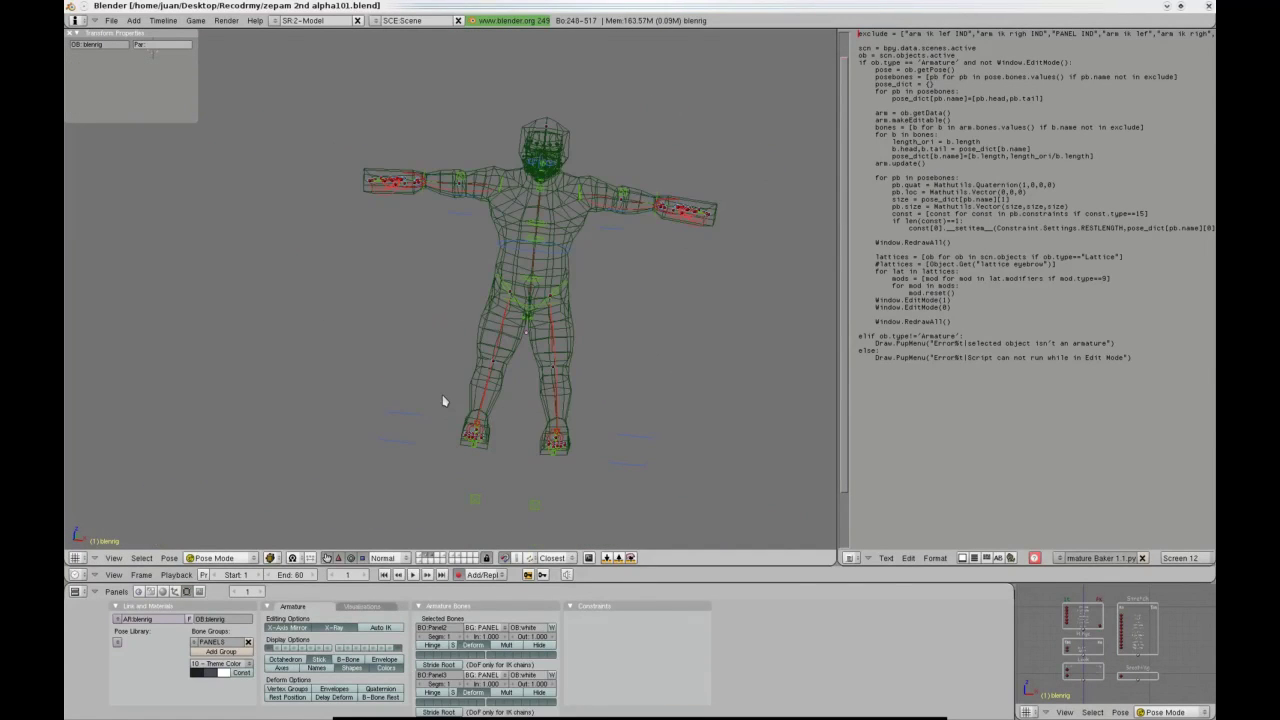
pyautogui.press('KP_1')
pyautogui.press('a')
# Show the body mesh's layer again, hide the cage layer and select the Zepam the Second mesh.
pyautogui.keyDown('shift'); pyautogui.moveTo(539, 293); pyautogui.dragTo(501, 281, button='middle'); pyautogui.keyUp('shift')
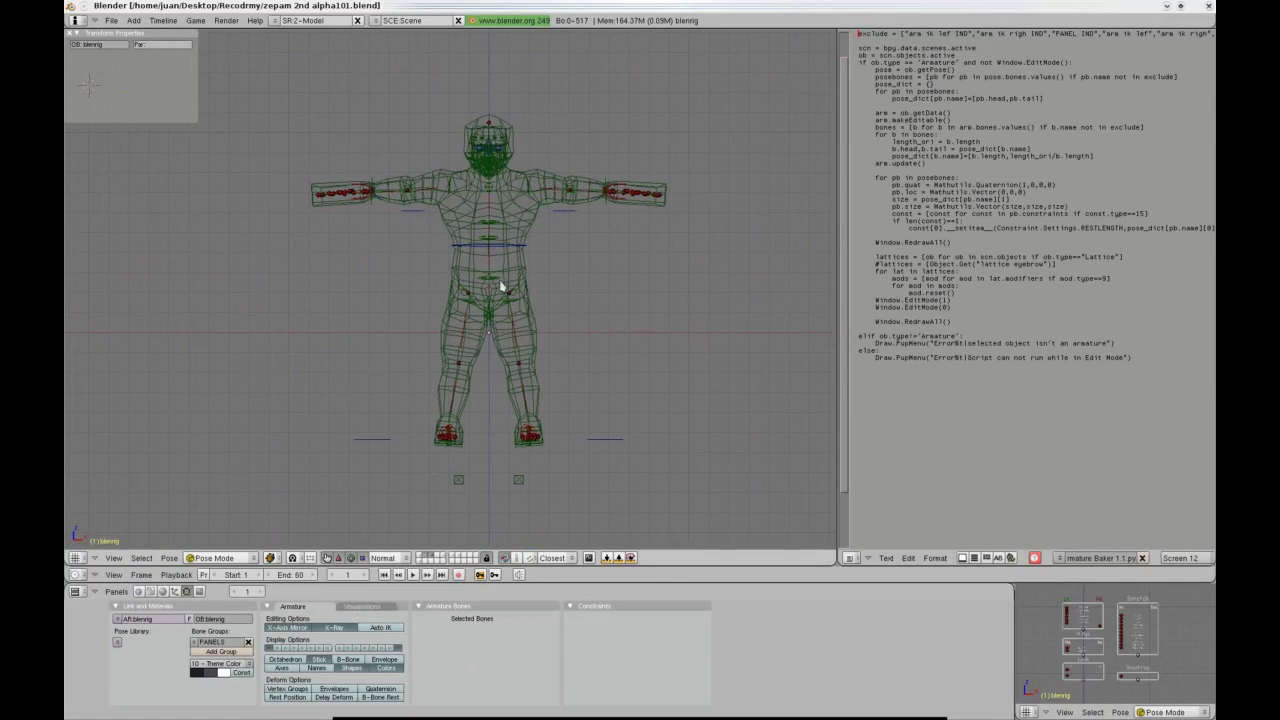
pyautogui.scroll(1, 501, 281)
pyautogui.keyDown('shift'); pyautogui.click(420, 555); pyautogui.keyUp('shift')
pyautogui.keyDown('shift'); pyautogui.moveTo(487, 418); pyautogui.dragTo(480, 385, button='middle'); pyautogui.keyUp('shift')
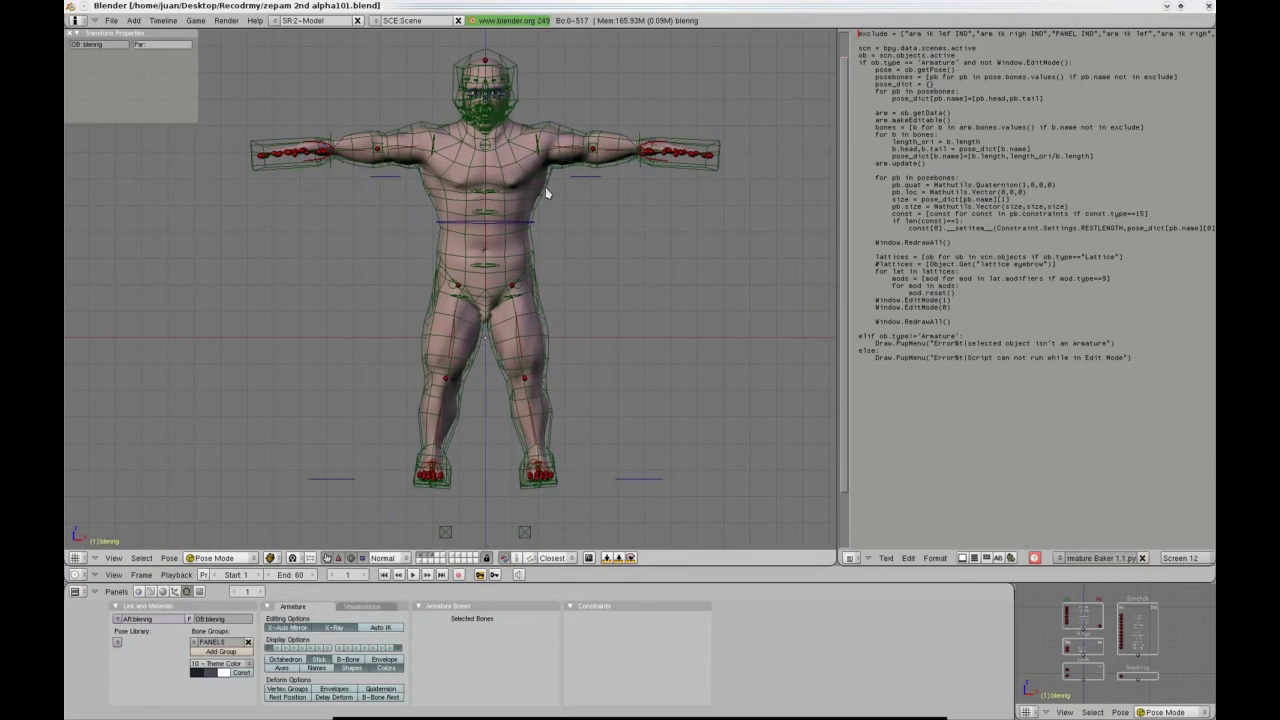
pyautogui.rightClick(545, 187)
pyautogui.keyDown('shift'); pyautogui.click(436, 559); pyautogui.keyUp('shift')
pyautogui.rightClick(533, 208)
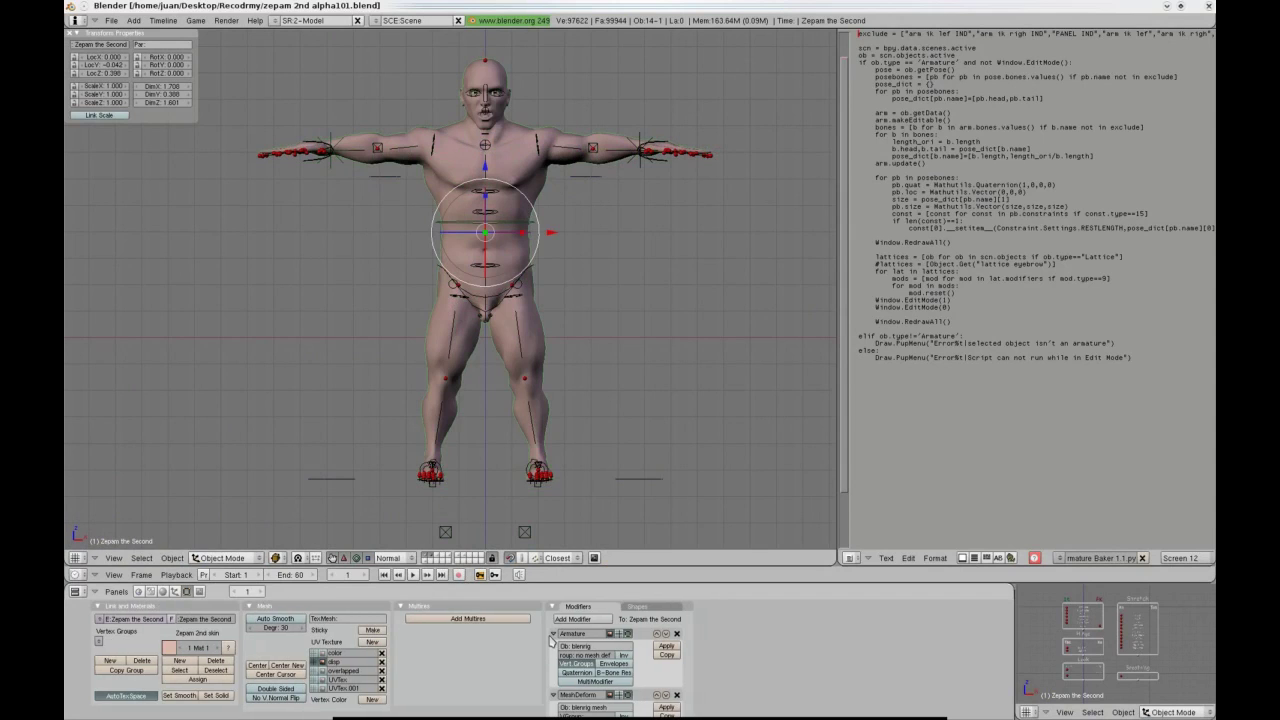
# Check the cage's modifiers, reselect Zepam the Second and bind its MeshDeform modifier to the blenrig mesh.
pyautogui.rightClick(550, 198)
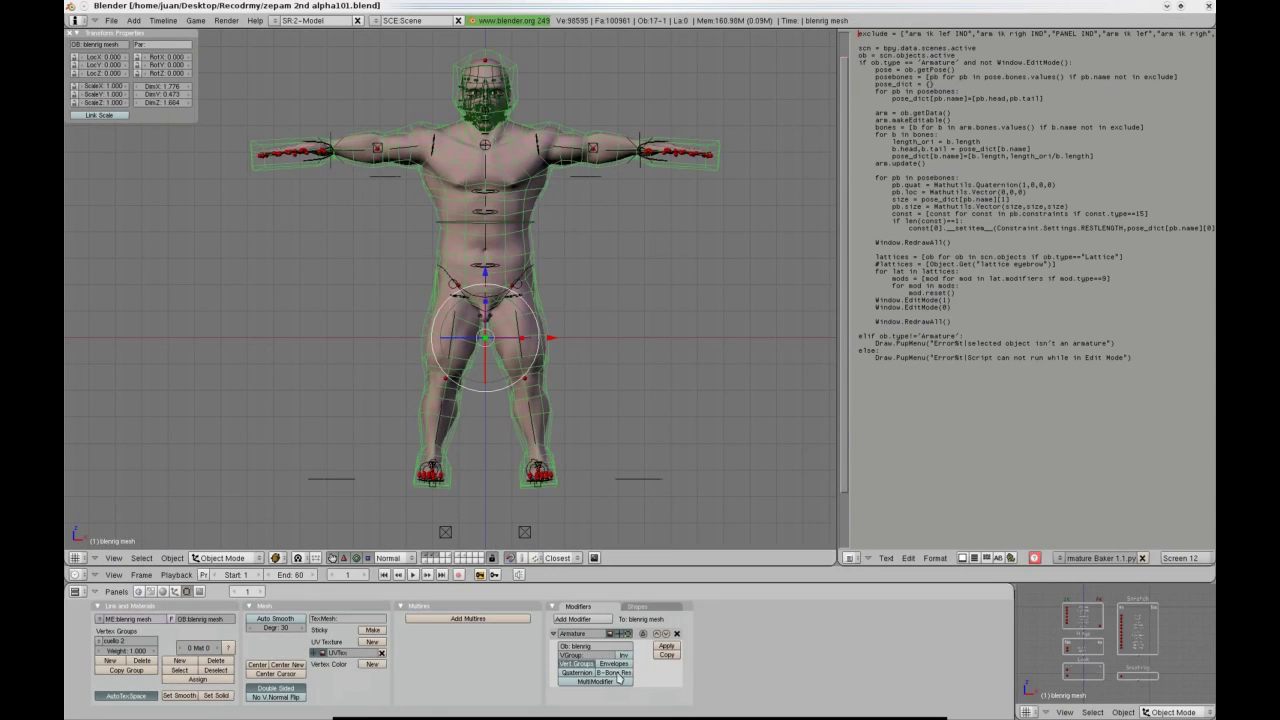
pyautogui.rightClick(545, 199)
pyautogui.click(431, 556)
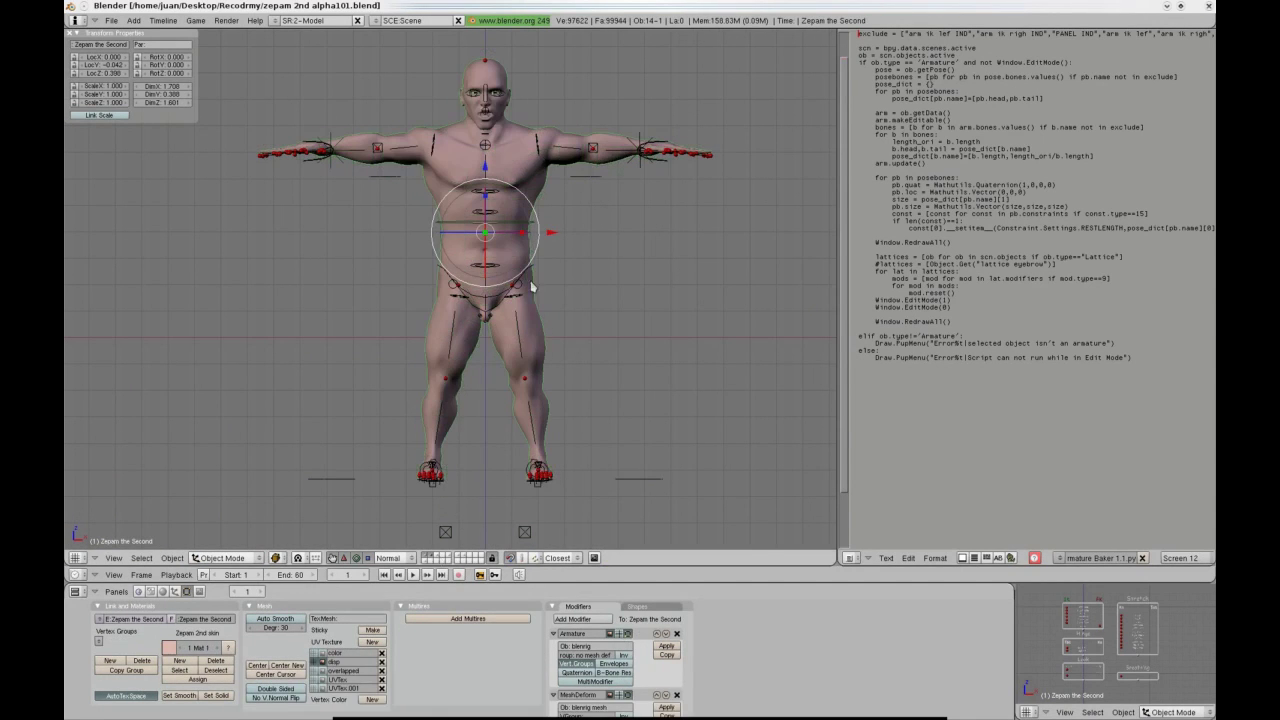
pyautogui.scroll(-2, 518, 618)
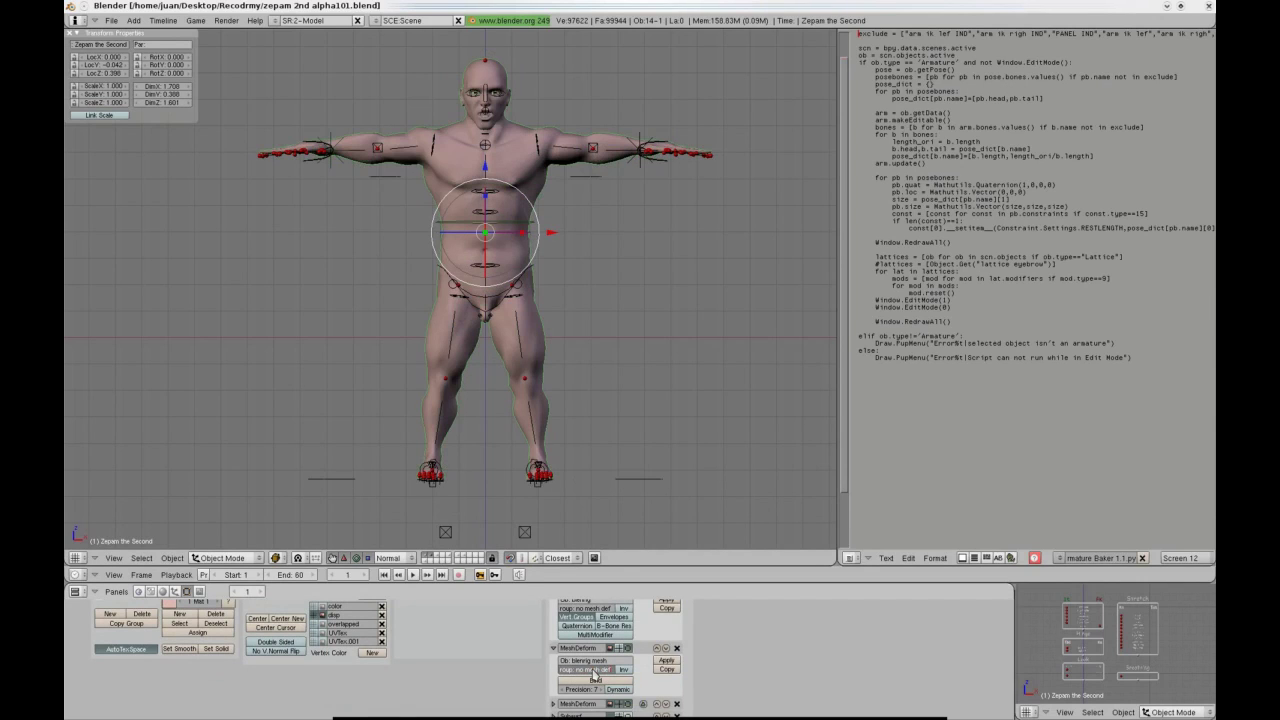
pyautogui.scroll(-1, 724, 651)
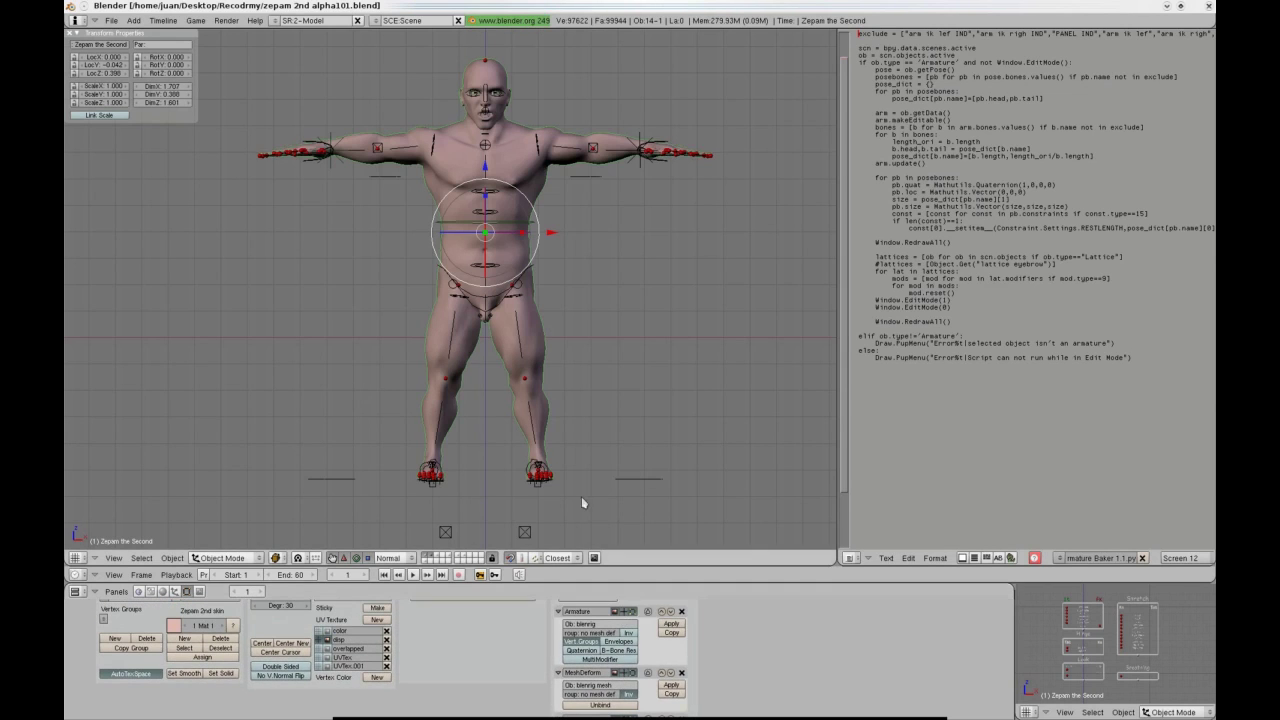
# Hide the cage layer, select the rig for posing and switch both arm ik IND sliders.
pyautogui.rightClick(563, 260)
pyautogui.rightClick(523, 239)
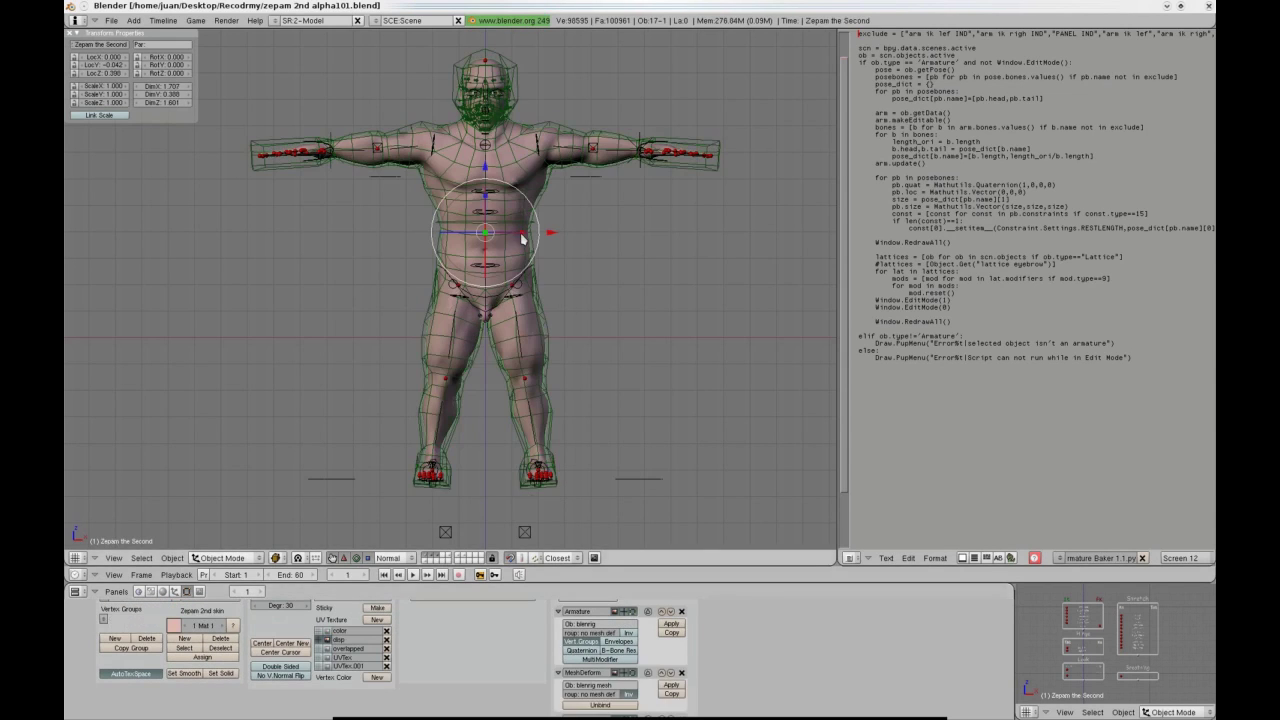
pyautogui.keyDown('shift'); pyautogui.click(431, 556); pyautogui.keyUp('shift')
pyautogui.rightClick(640, 161)
pyautogui.click(1068, 655)
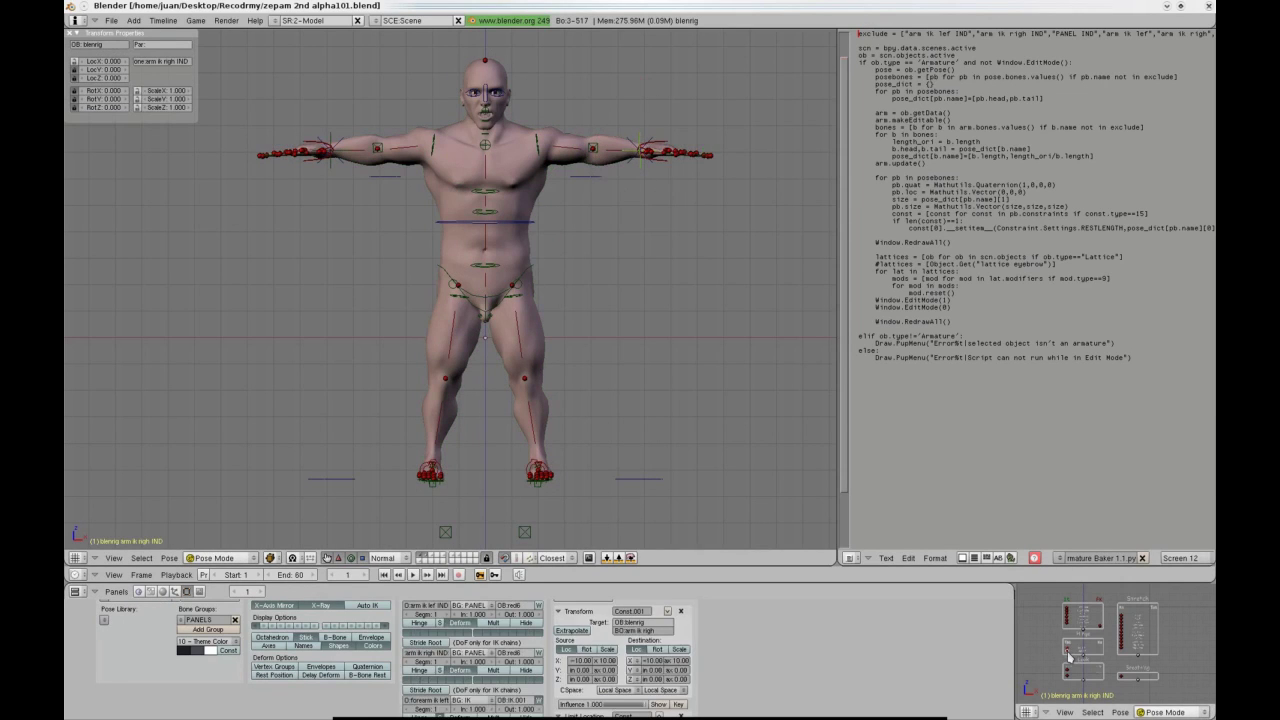
# Pose both arms by lowering the right and left forearm ik controls toward the body.
pyautogui.scroll(1, 677, 229)
pyautogui.rightClick(314, 151)
pyautogui.press('g')
pyautogui.click(386, 238)
pyautogui.scroll(-4, 748, 226)
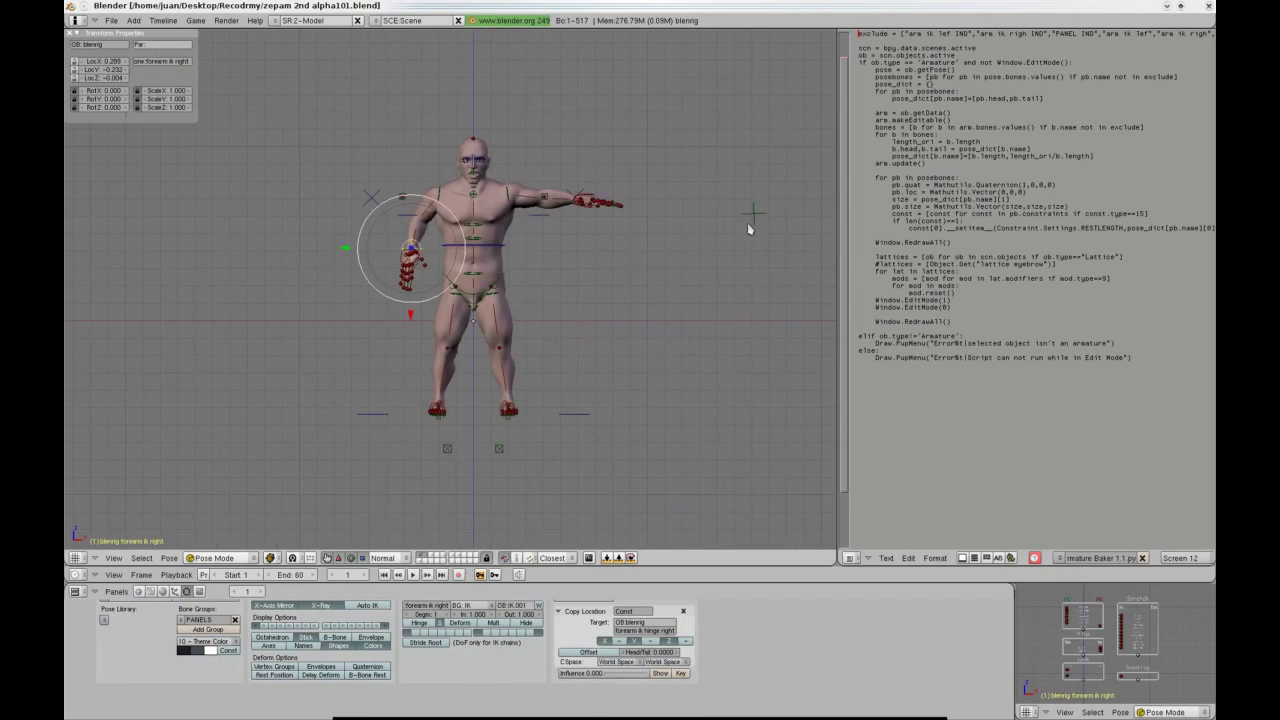
pyautogui.rightClick(570, 209)
pyautogui.press('g')
pyautogui.click(533, 262)
# Bend the torso sideways with the spine control, then lower and shift the body with master torso.
pyautogui.rightClick(486, 286)
pyautogui.press('g')
pyautogui.click(572, 210)
pyautogui.rightClick(540, 278)
pyautogui.press('g')
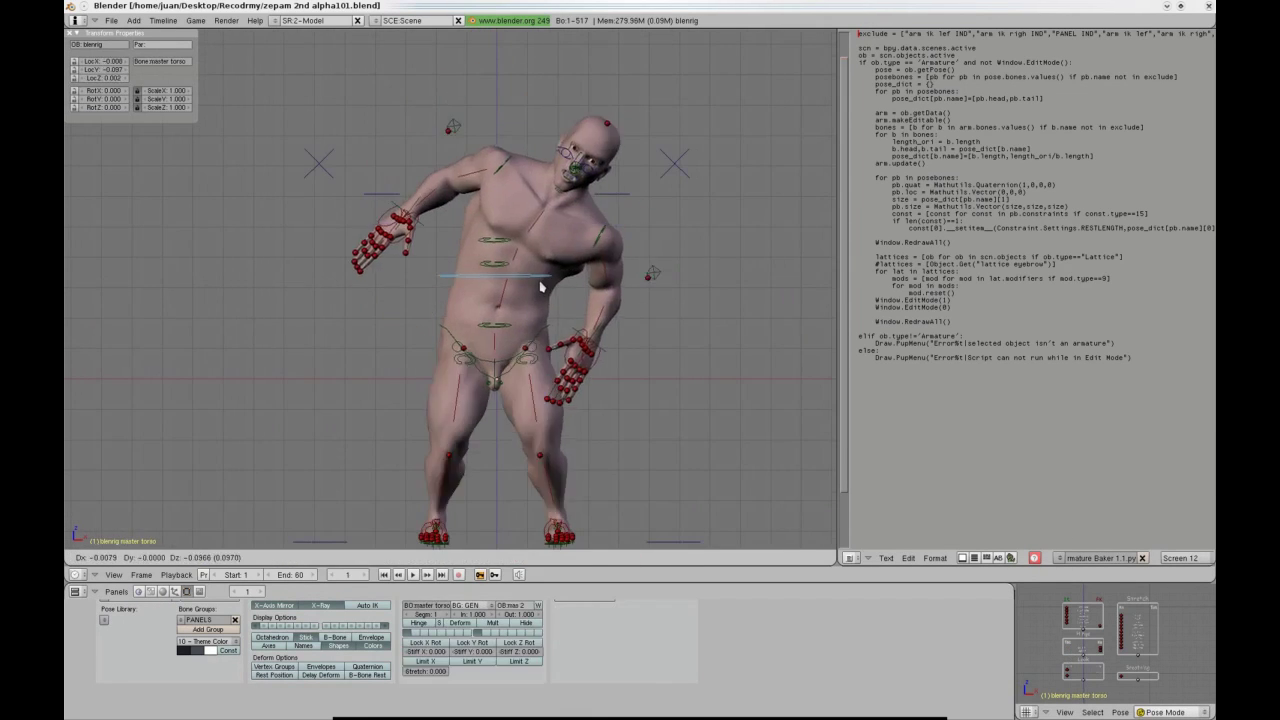
pyautogui.press('KP_3')
pyautogui.press('g')
pyautogui.click(521, 326)
# Reposition the left leg by moving the foot control plants left in the side view.
pyautogui.rightClick(571, 441)
pyautogui.press('g')
pyautogui.click(650, 436)
pyautogui.rightClick(620, 408)
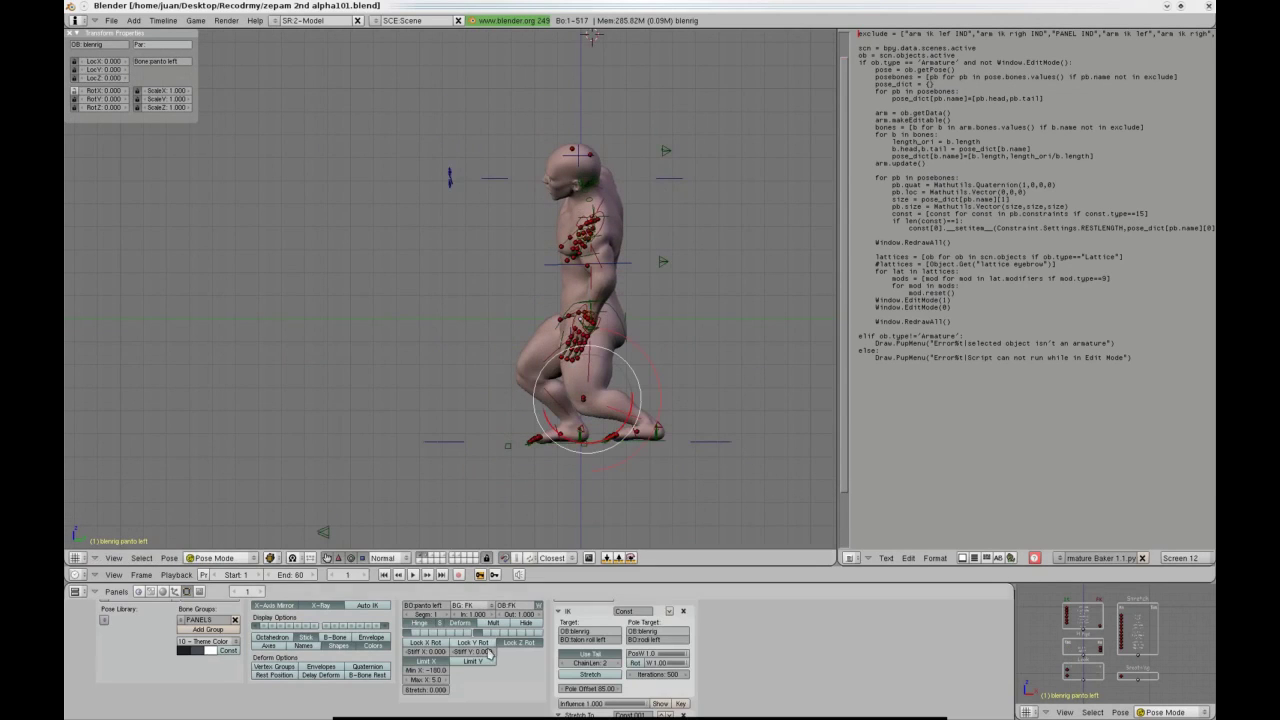
pyautogui.rightClick(554, 408)
pyautogui.rightClick(660, 436)
pyautogui.press('g')
pyautogui.click(646, 462)
pyautogui.moveTo(525, 290); pyautogui.dragTo(637, 331, button='middle')
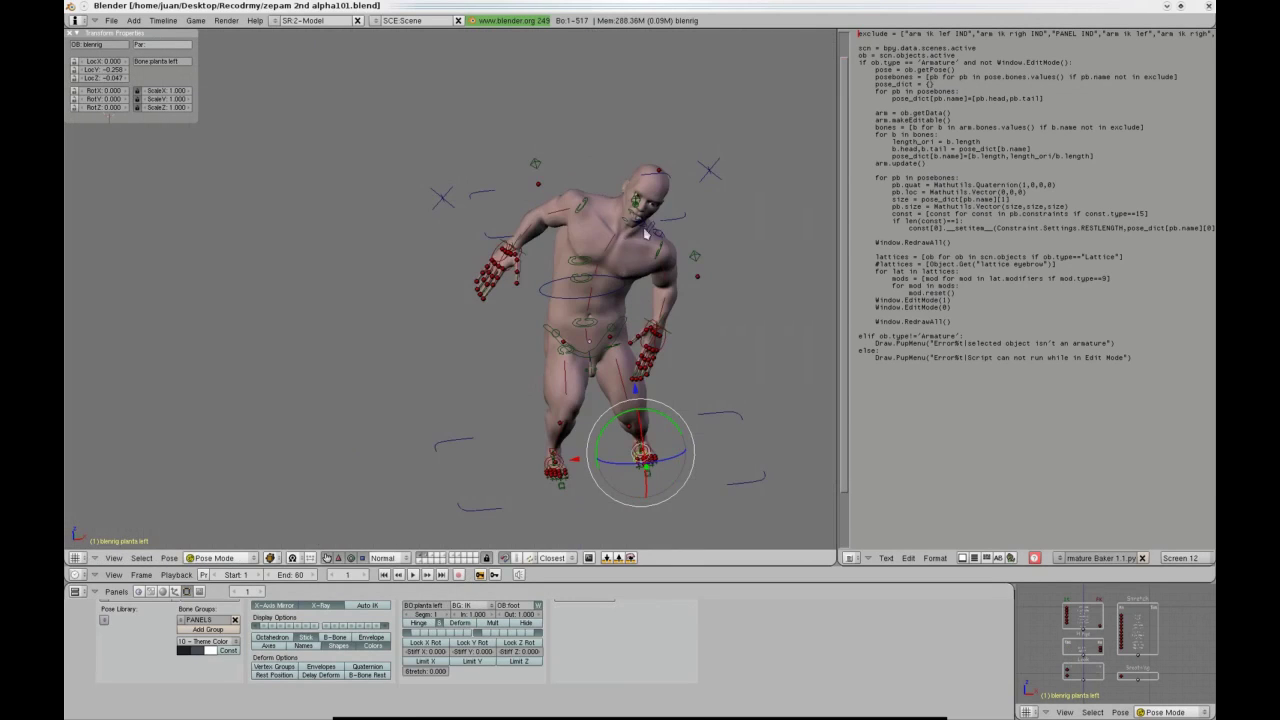
# Lean the upper torso toward the character's right and move the foot control plants right outward.
pyautogui.rightClick(643, 229)
pyautogui.press('g')
pyautogui.click(525, 199)
pyautogui.rightClick(551, 464)
pyautogui.moveTo(526, 457); pyautogui.dragTo(440, 482, button='middle')
pyautogui.press('g')
pyautogui.click(457, 489)
pyautogui.press('KP_1')
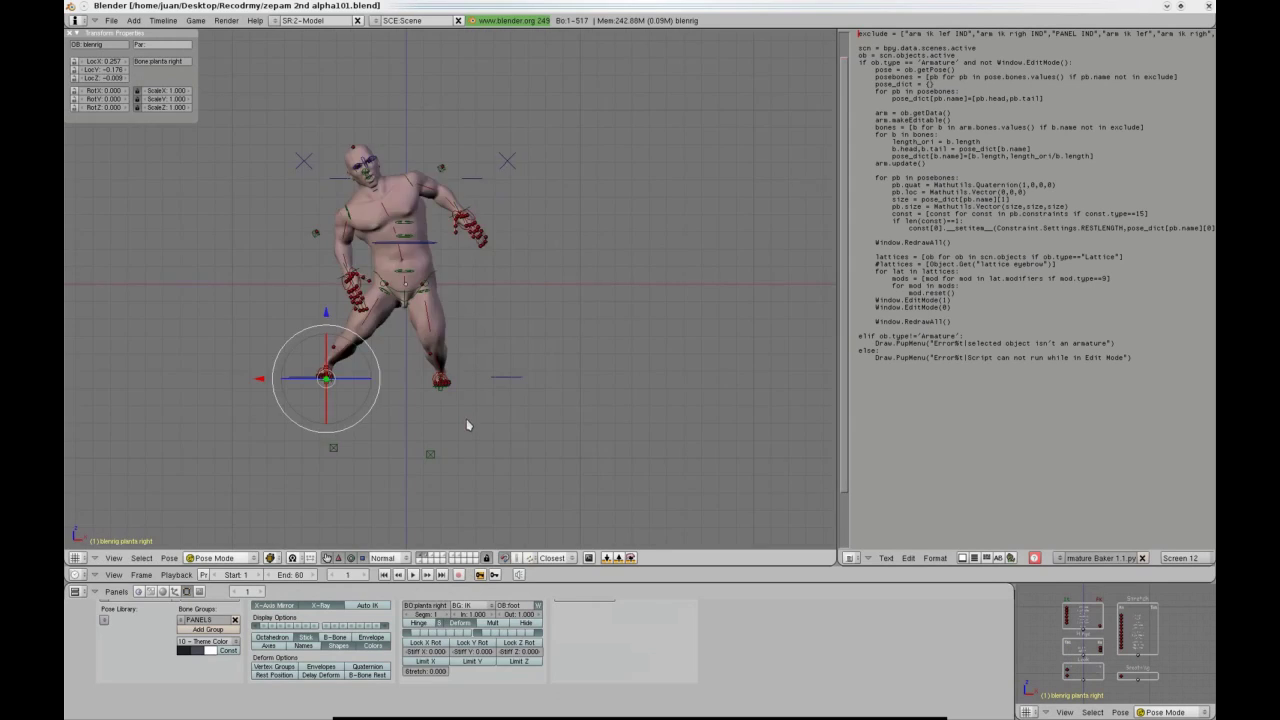
pyautogui.keyDown('shift'); pyautogui.moveTo(469, 426); pyautogui.dragTo(590, 465, button='middle'); pyautogui.keyUp('shift')
# Adjust the upper body and turn the head with the neck control cuello3 cont.
pyautogui.rightClick(546, 251)
pyautogui.rightClick(546, 249)
pyautogui.press('r')
pyautogui.moveTo(572, 262); pyautogui.dragTo(540, 220, button='middle')
pyautogui.press('a')
pyautogui.rightClick(521, 152)
pyautogui.rightClick(517, 155)
pyautogui.moveTo(505, 180)
pyautogui.mouseDown()
pyautogui.moveTo(520, 177)
pyautogui.moveTo(510, 174)
pyautogui.mouseUp()
pyautogui.keyDown('shift'); pyautogui.moveTo(510, 174); pyautogui.dragTo(449, 369, button='middle'); pyautogui.keyUp('shift')
pyautogui.scroll(6, 449, 369)
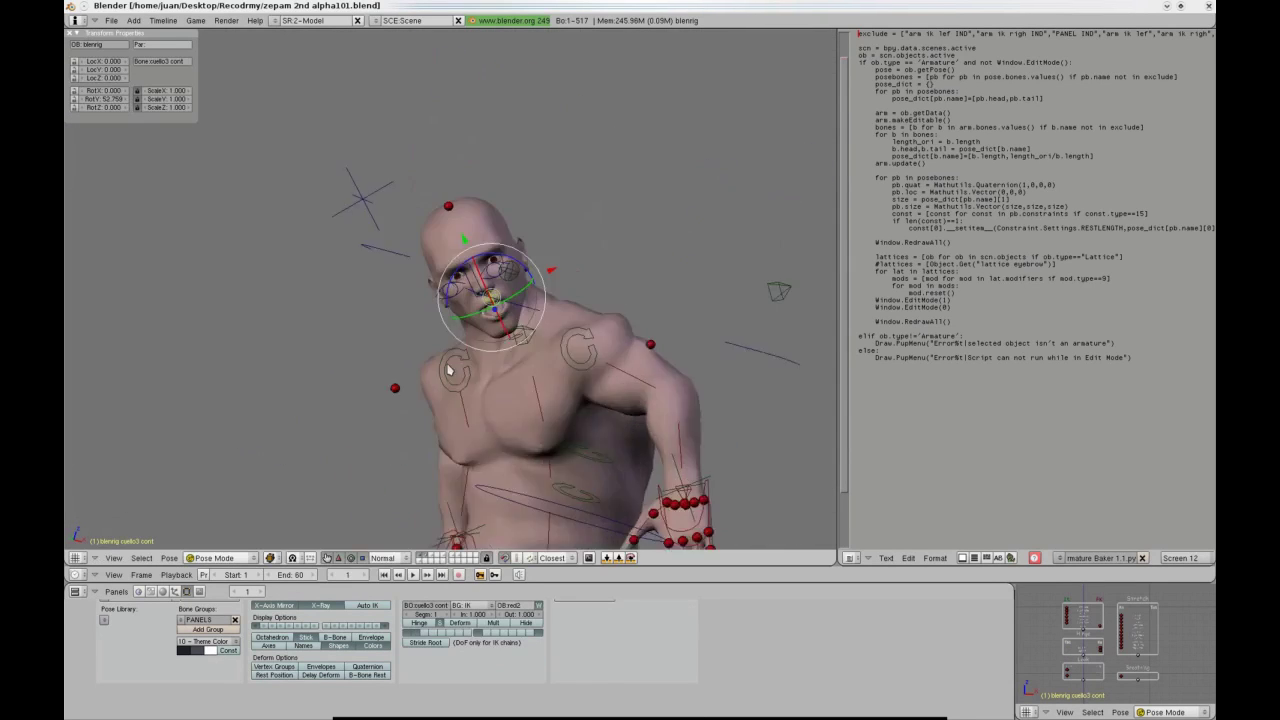
# Display the facial controls, rotate and enlarge the left ear control to scale 3.724, and paste its pose mirrored.
pyautogui.click(264, 626)
pyautogui.rightClick(580, 222)
pyautogui.moveTo(590, 230); pyautogui.dragTo(582, 247)
pyautogui.press('s')
pyautogui.click(594, 299)
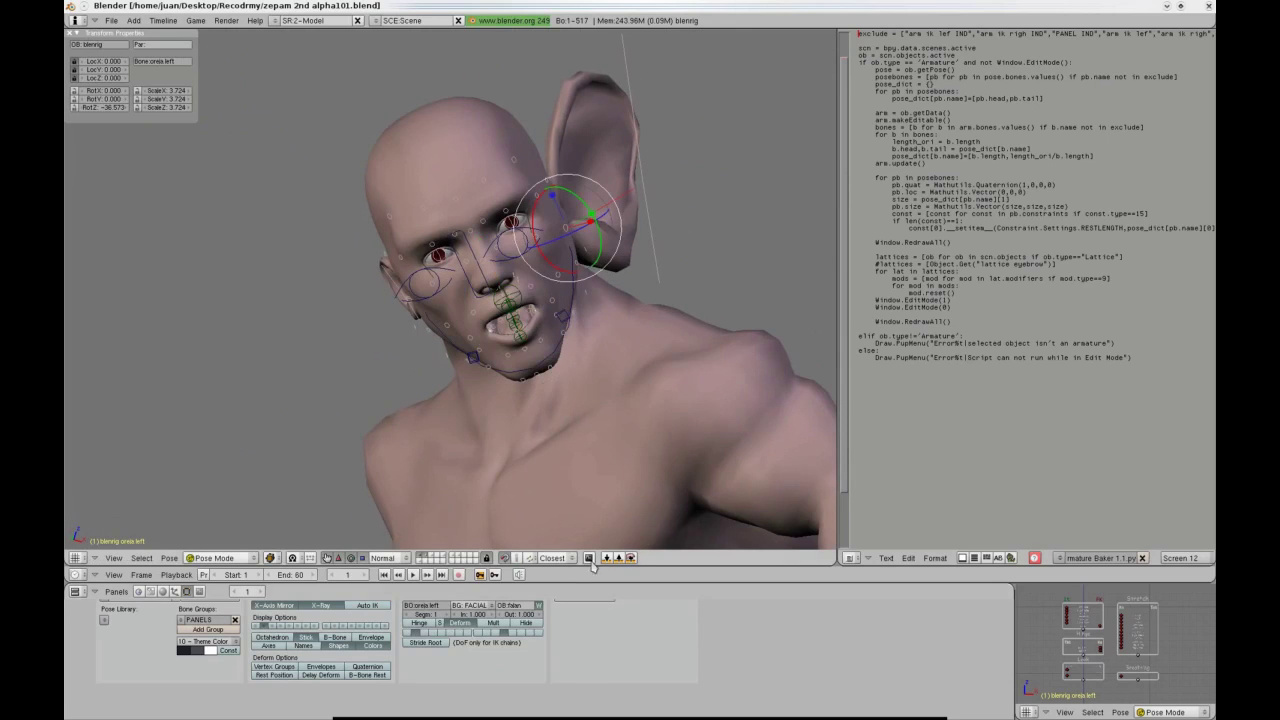
pyautogui.click(605, 559)
pyautogui.click(630, 558)
# Scale two facial controls to exaggerate the character's facial features.
pyautogui.scroll(1, 468, 352)
pyautogui.moveTo(468, 352); pyautogui.dragTo(369, 352, button='middle')
pyautogui.rightClick(468, 349)
pyautogui.press('s')
pyautogui.click(380, 376)
pyautogui.rightClick(554, 268)
pyautogui.press('s')
pyautogui.click(600, 300)
# Move two more facial controls to distort the face into an exaggerated open-mouthed expression.
pyautogui.rightClick(500, 346)
pyautogui.press('g')
pyautogui.click(463, 346)
pyautogui.rightClick(630, 318)
pyautogui.press('g')
pyautogui.click(656, 298)
# Hide the rig layer and examine the posed body and exaggerated face without controls.
pyautogui.scroll(-4, 560, 310)
pyautogui.keyDown('shift'); pyautogui.click(421, 561); pyautogui.keyUp('shift')
pyautogui.scroll(2, 272, 347)
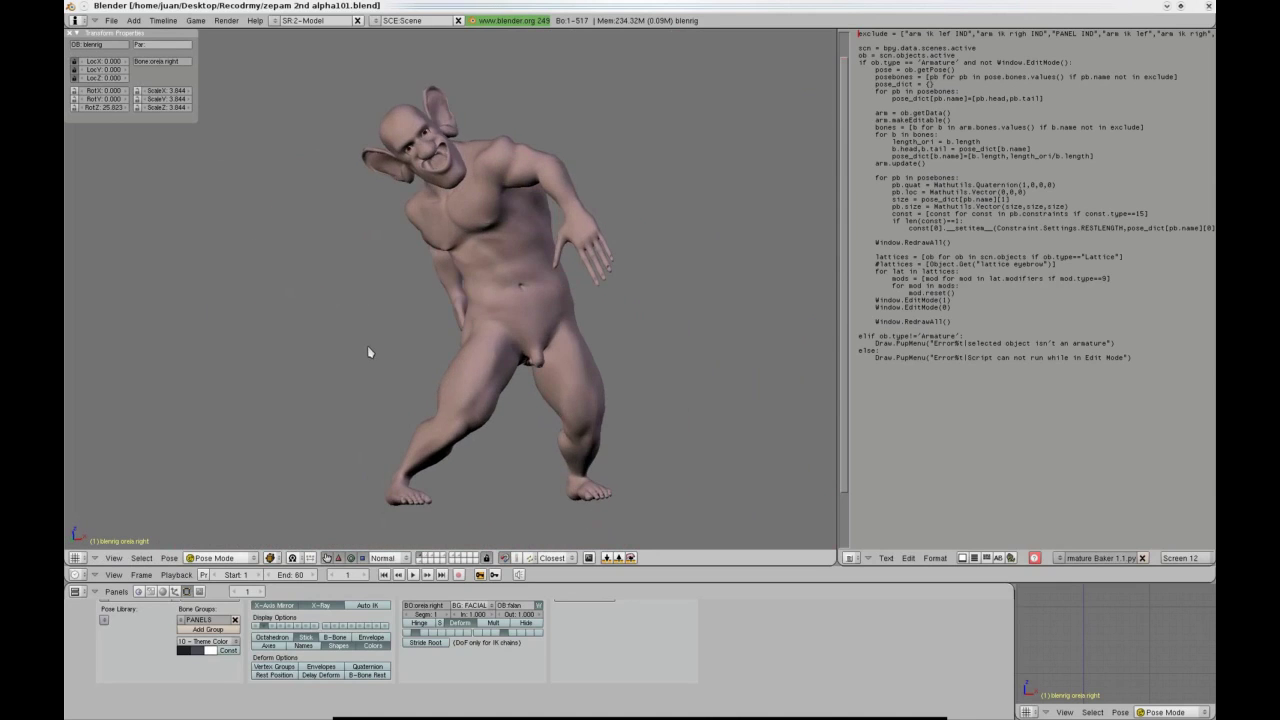
pyautogui.scroll(5, 420, 386)
pyautogui.keyDown('shift'); pyautogui.moveTo(419, 275); pyautogui.dragTo(709, 380, button='middle'); pyautogui.keyUp('shift')
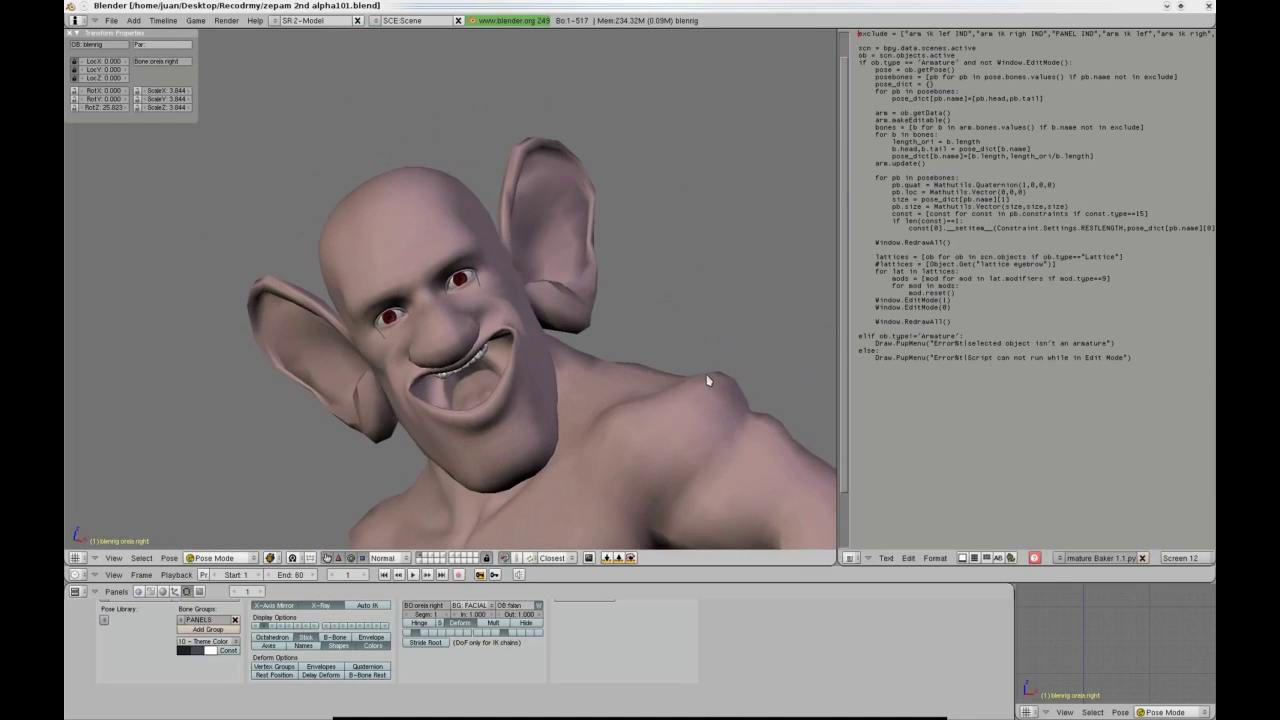
pyautogui.scroll(2, 441, 392)
# Show the rig layer again and move the left eye's lid control to close that eye.
pyautogui.keyDown('shift'); pyautogui.click(429, 558); pyautogui.keyUp('shift')
pyautogui.scroll(2, 472, 262)
pyautogui.rightClick(471, 261)
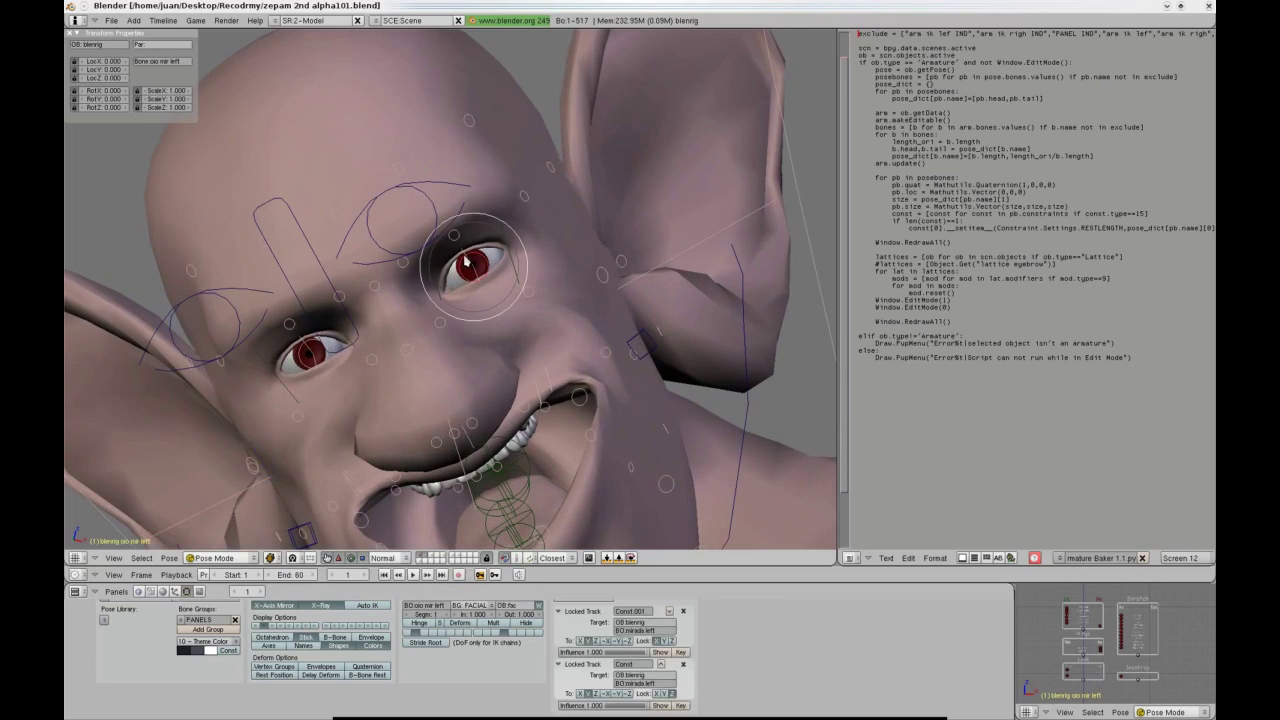
pyautogui.moveTo(471, 262); pyautogui.dragTo(420, 285, button='middle')
pyautogui.rightClick(466, 275)
pyautogui.press('g')
pyautogui.moveTo(469, 288); pyautogui.dragTo(472, 298)
# Lower the ff brow left control over the closed eye and hide the rig layer.
pyautogui.scroll(-3, 430, 293)
pyautogui.rightClick(427, 277)
pyautogui.rightClick(444, 270)
pyautogui.press('g')
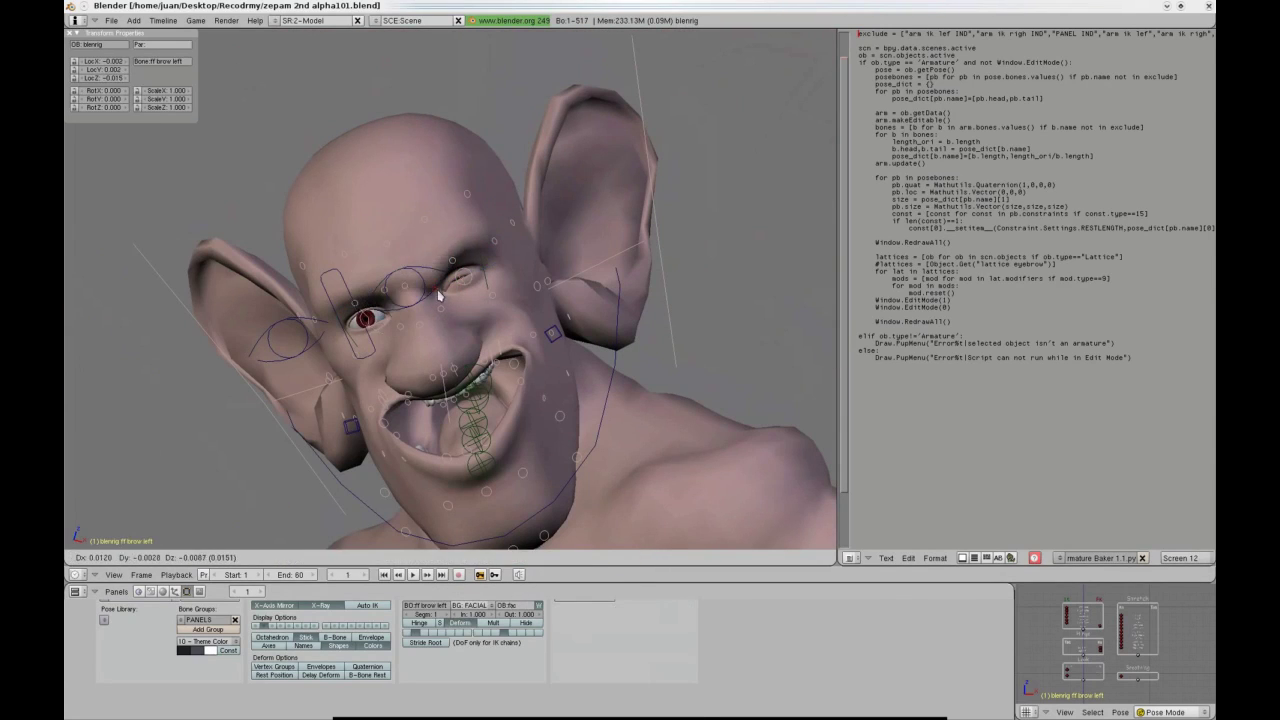
pyautogui.click(443, 294)
pyautogui.scroll(-5, 420, 340)
pyautogui.moveTo(392, 404); pyautogui.dragTo(434, 333, button='middle')
pyautogui.keyDown('shift'); pyautogui.click(429, 558); pyautogui.keyUp('shift')
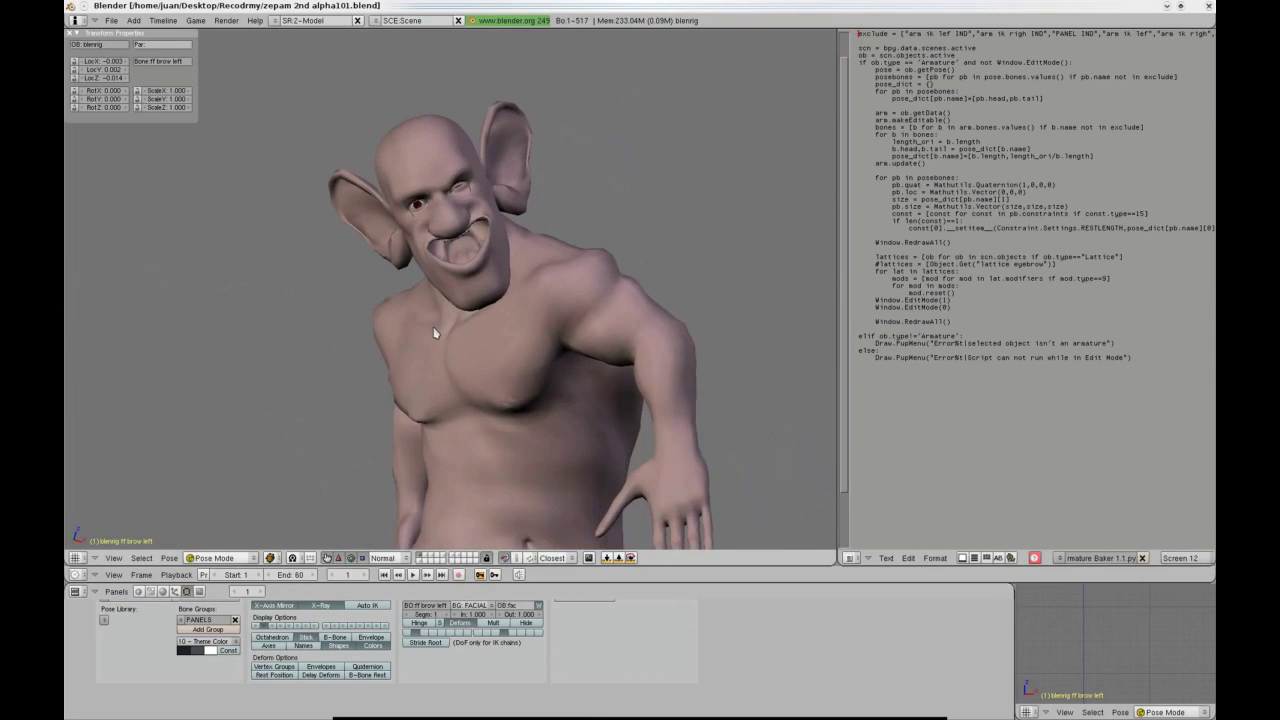